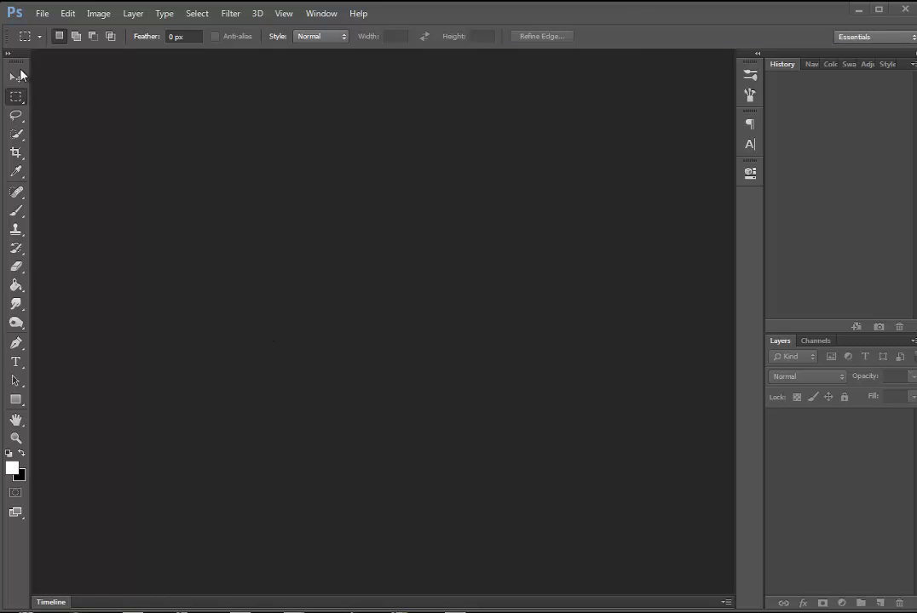
# Open the File menu a few times and close it without choosing anything
pyautogui.click(40, 13)
pyautogui.click(40, 14)
pyautogui.click(338, 81)
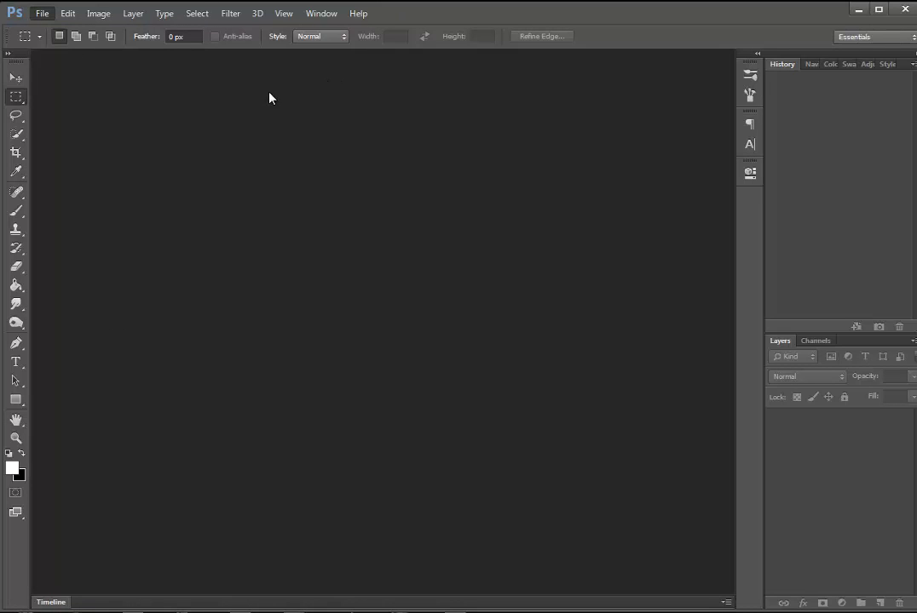
pyautogui.click(42, 13)
pyautogui.click(45, 13)
# Create a new 600 × 600 px transparent document, docked as a tab and zoomed to fit
pyautogui.hotkey('ctrl', 'n')
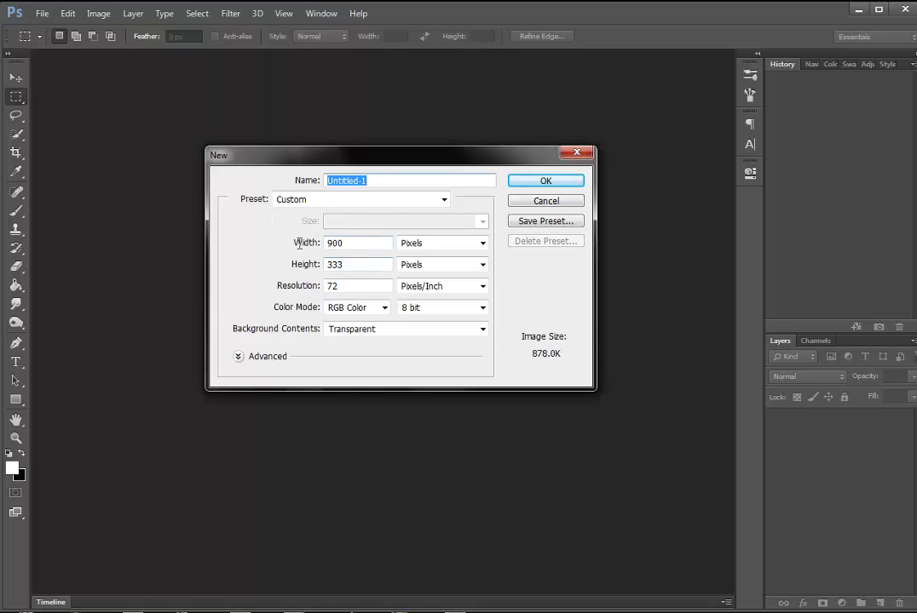
pyautogui.press('Tab')
pyautogui.write('600')
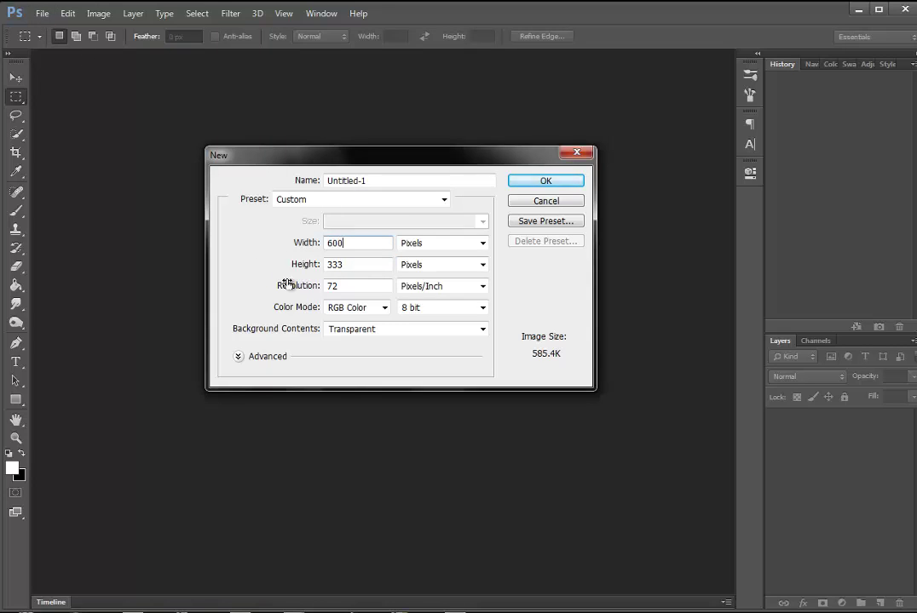
pyautogui.press('Tab')
pyautogui.write('600')
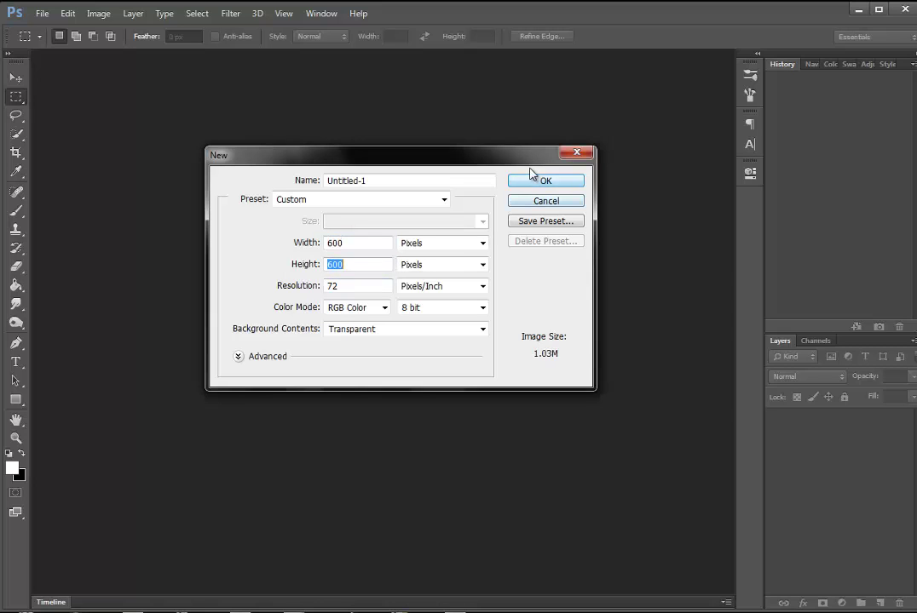
pyautogui.click(535, 179)
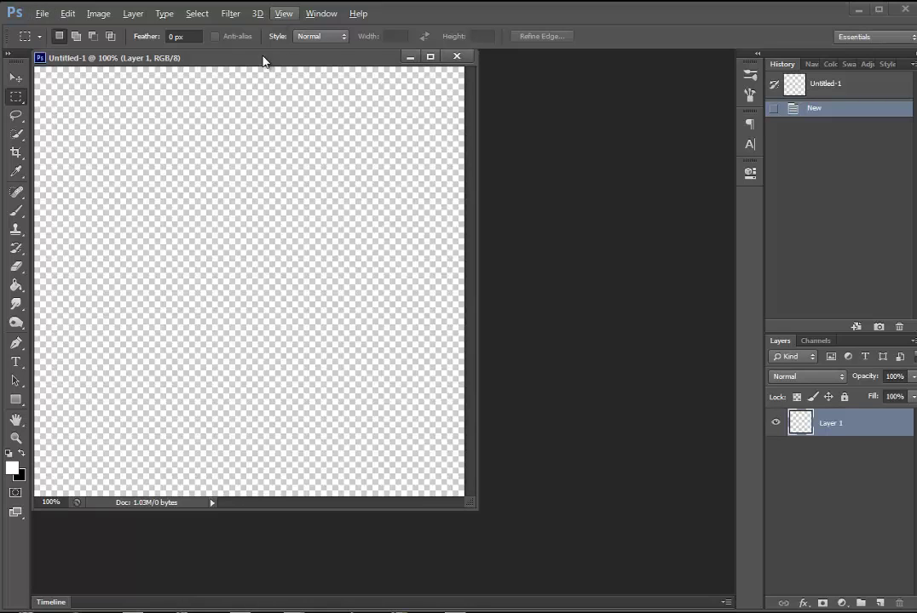
pyautogui.moveTo(262, 57); pyautogui.dragTo(318, 55)
pyautogui.scroll(-1, 340, 220)
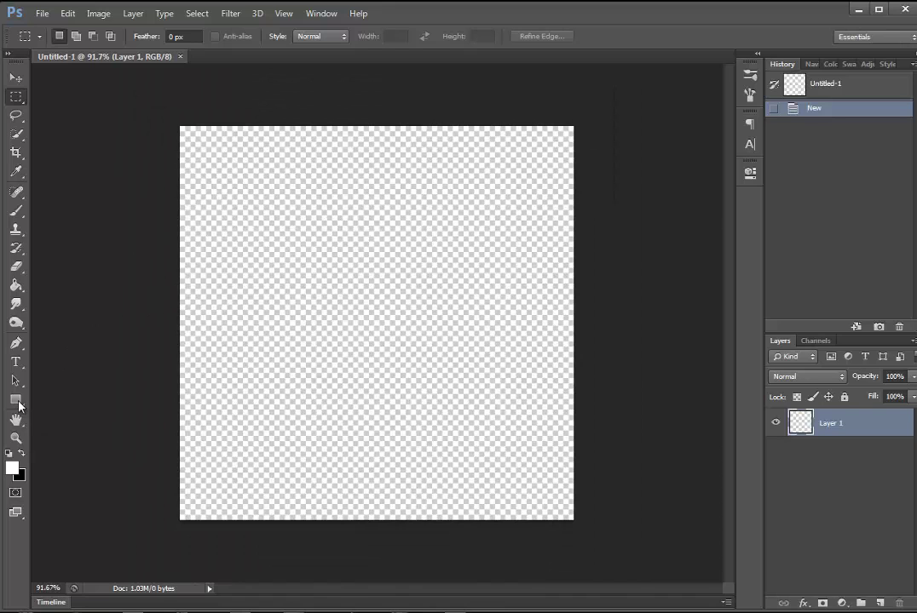
# Draw a black 299 px circle with the Ellipse Tool and move it toward the canvas centre
pyautogui.click(15, 399)
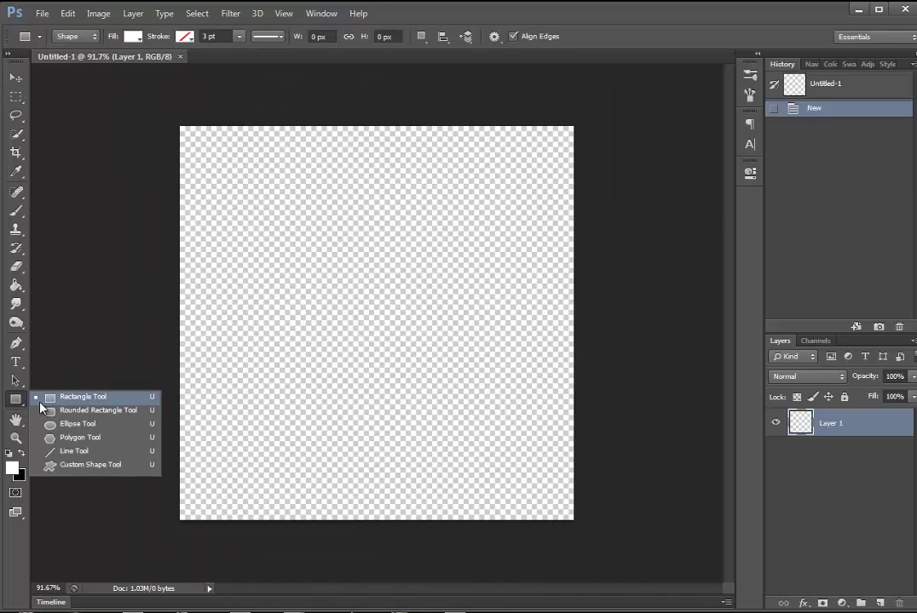
pyautogui.click(94, 424)
pyautogui.press('x')
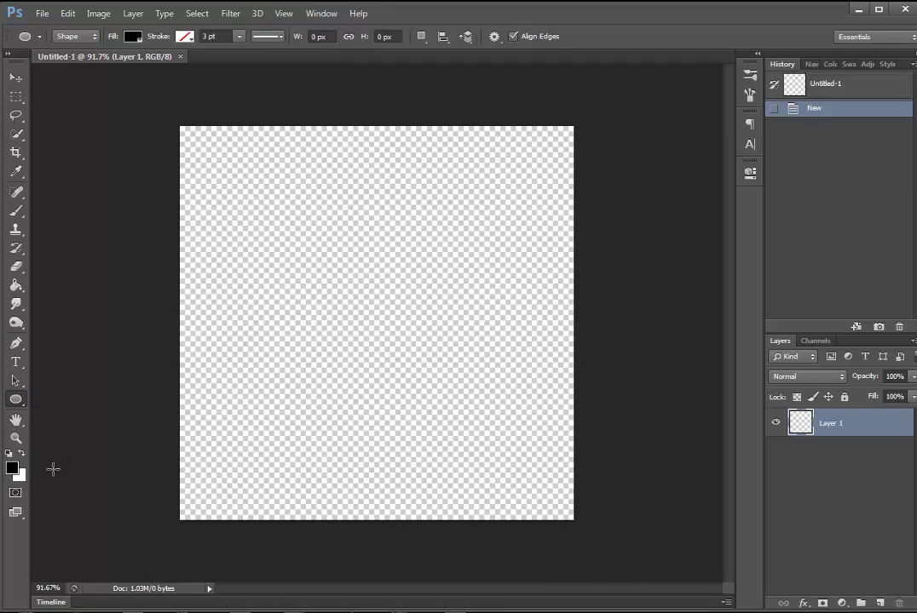
pyautogui.moveTo(203, 251); pyautogui.dragTo(399, 465)
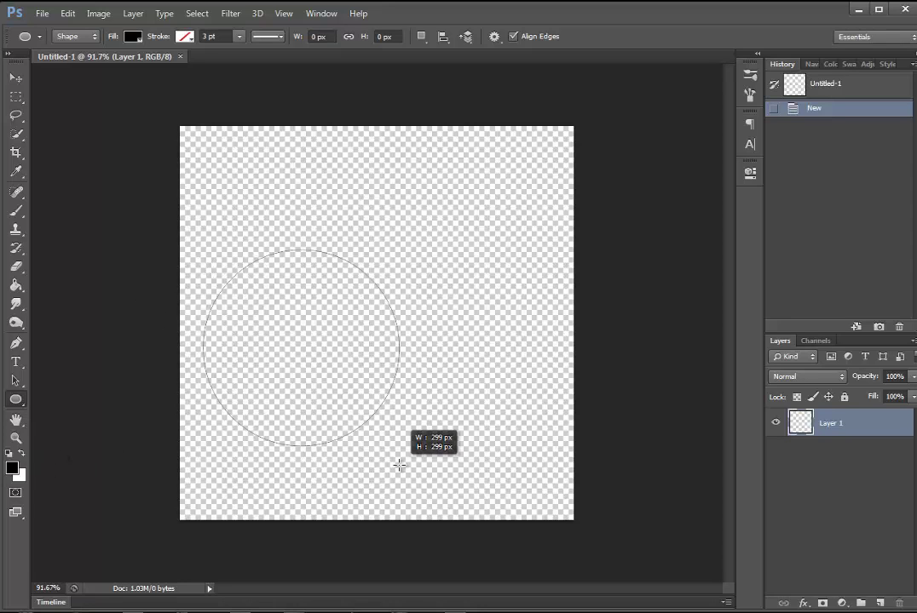
pyautogui.press('v')
pyautogui.moveTo(344, 279); pyautogui.dragTo(414, 250)
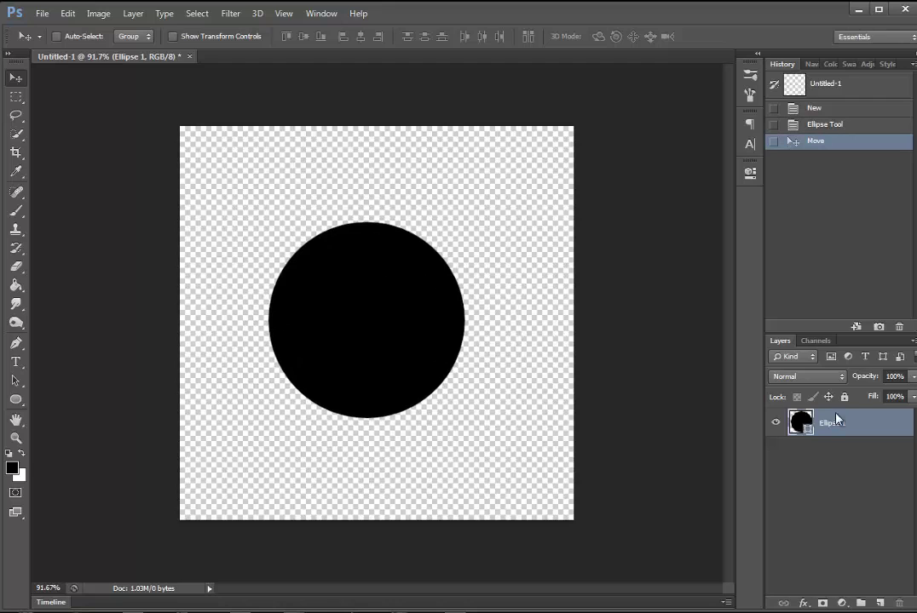
# Duplicate the circle onto a new layer and scale the copy down to about 93%
pyautogui.hotkey('ctrl', 'j')
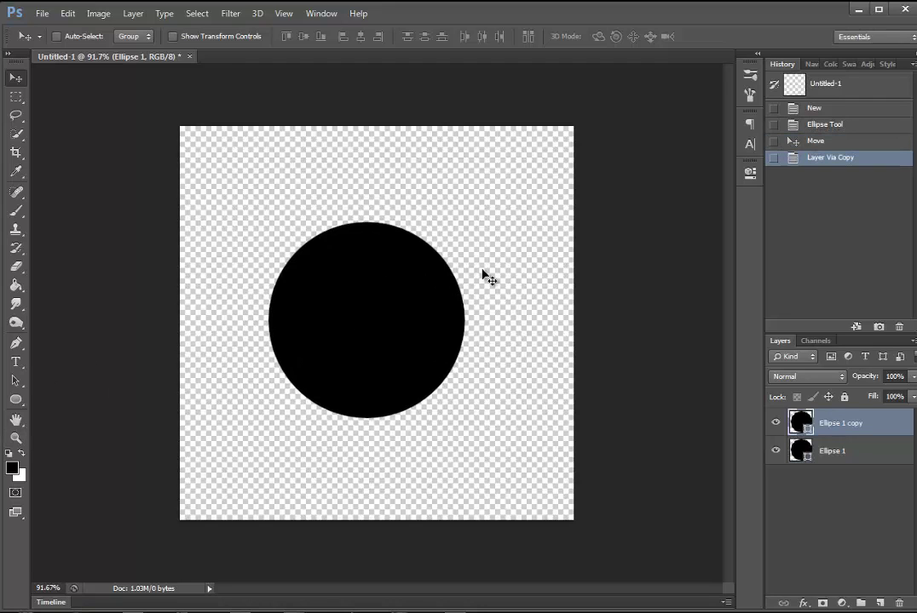
pyautogui.hotkey('ctrl', 't')
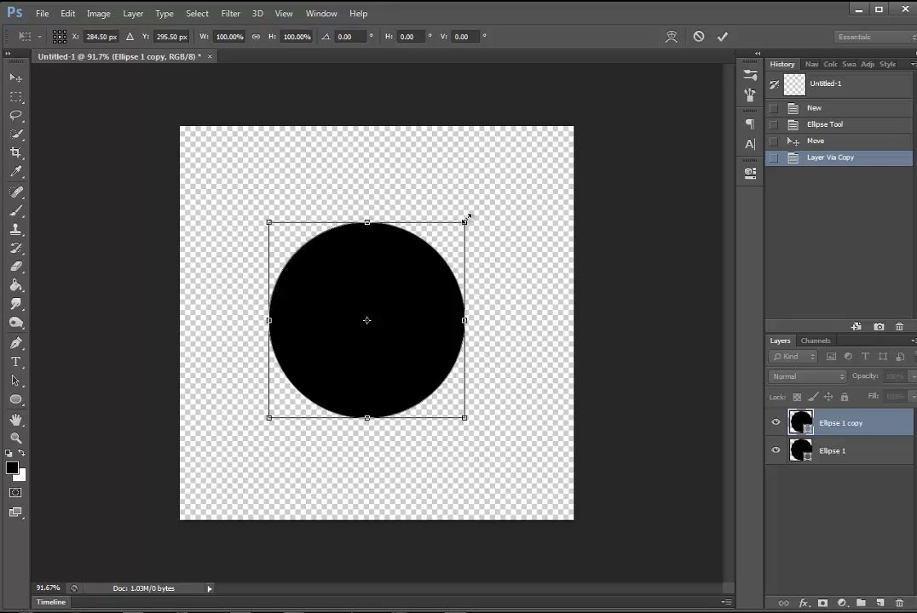
pyautogui.moveTo(465, 222); pyautogui.dragTo(460, 228)
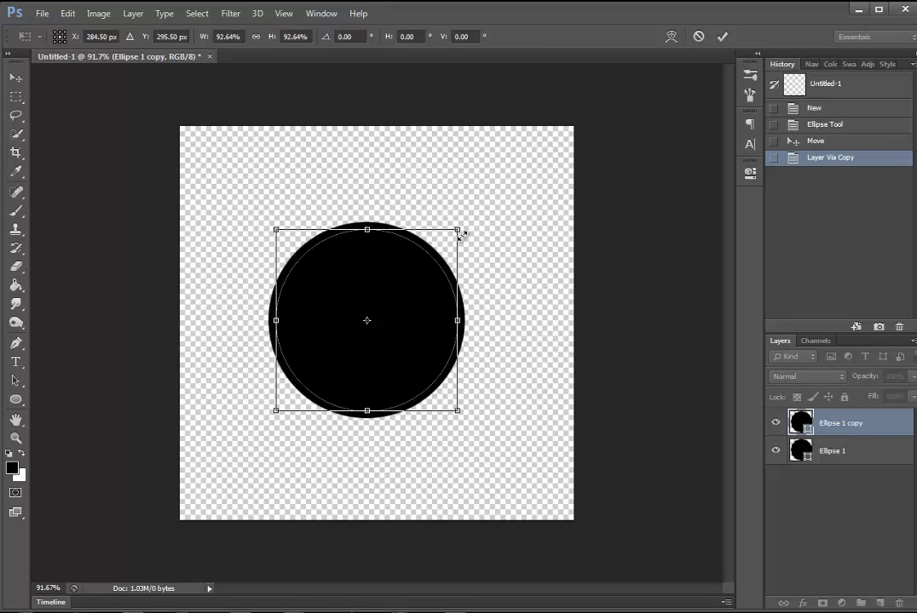
pyautogui.press('Return')
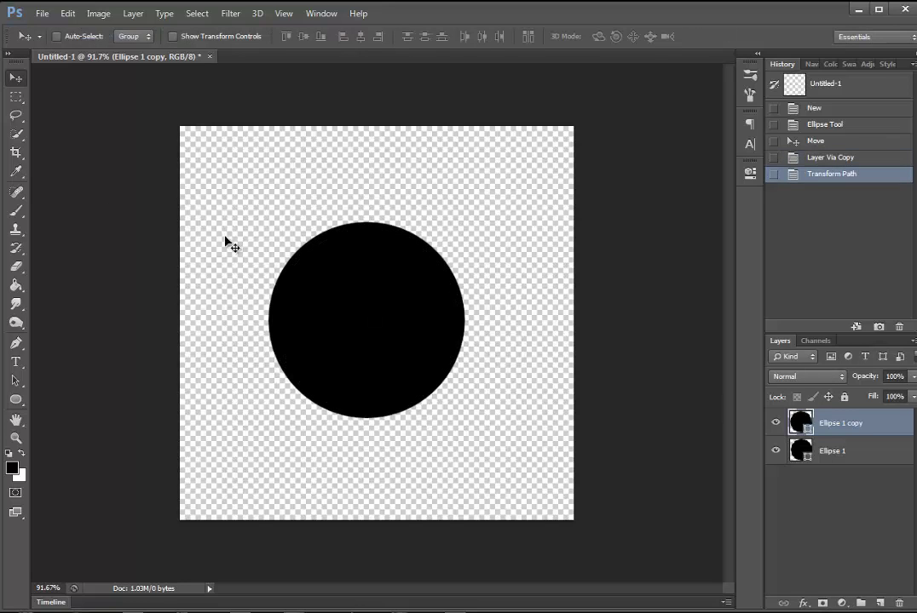
# Cut the copy-shaped inner disc from rasterized Ellipse 1 onto Layer 1, then hide it and the copy
pyautogui.keyDown('ctrl'); pyautogui.click(804, 425); pyautogui.keyUp('ctrl')
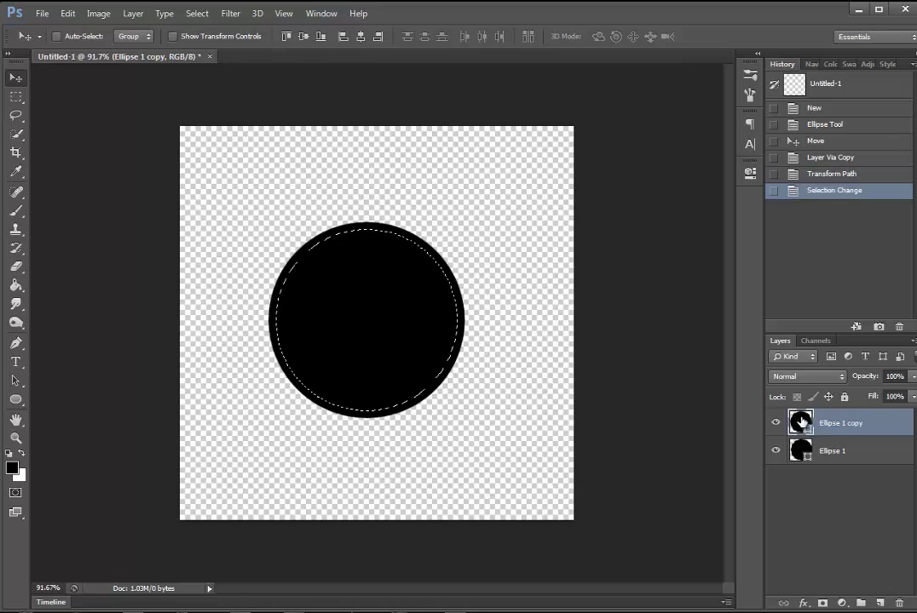
pyautogui.rightClick(845, 453)
pyautogui.click(709, 269)
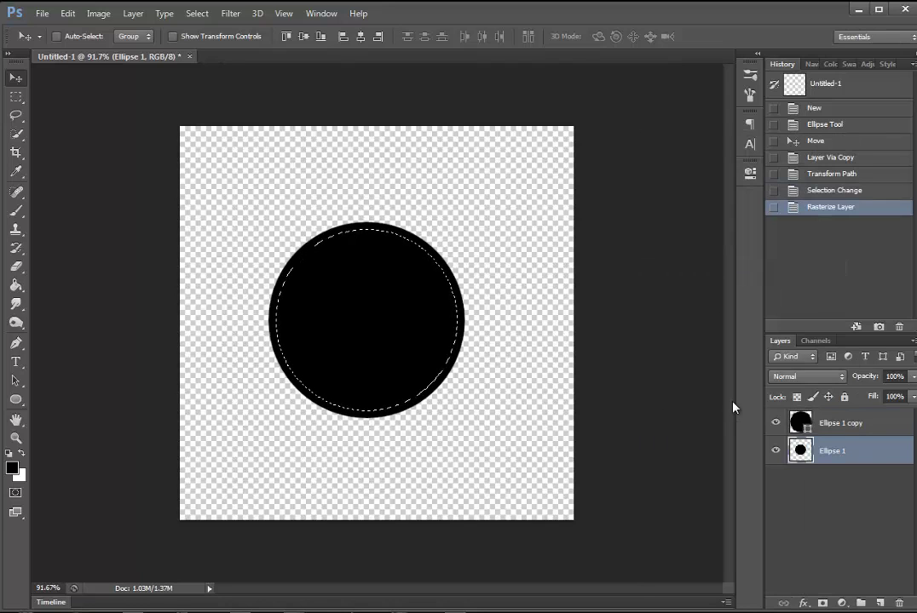
pyautogui.click(17, 119)
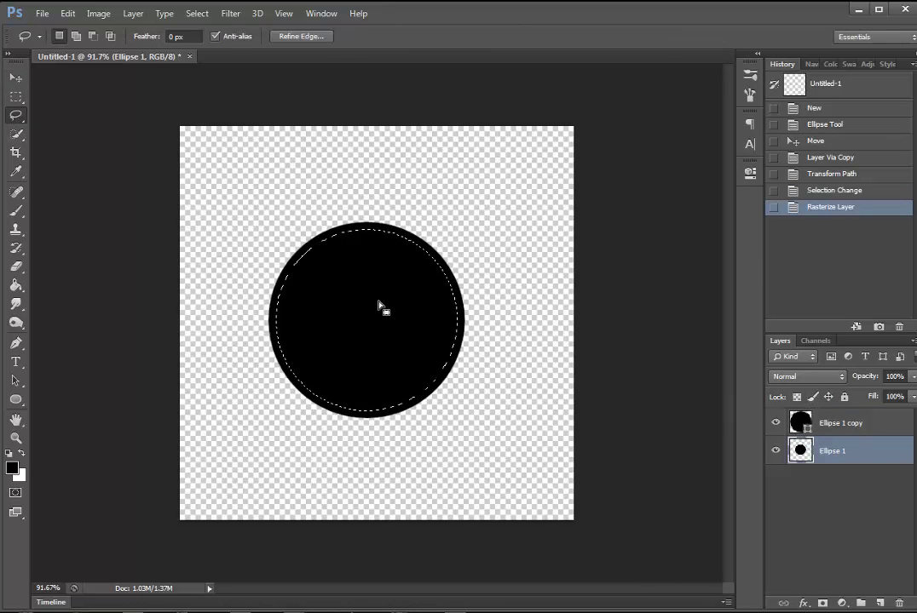
pyautogui.rightClick(379, 303)
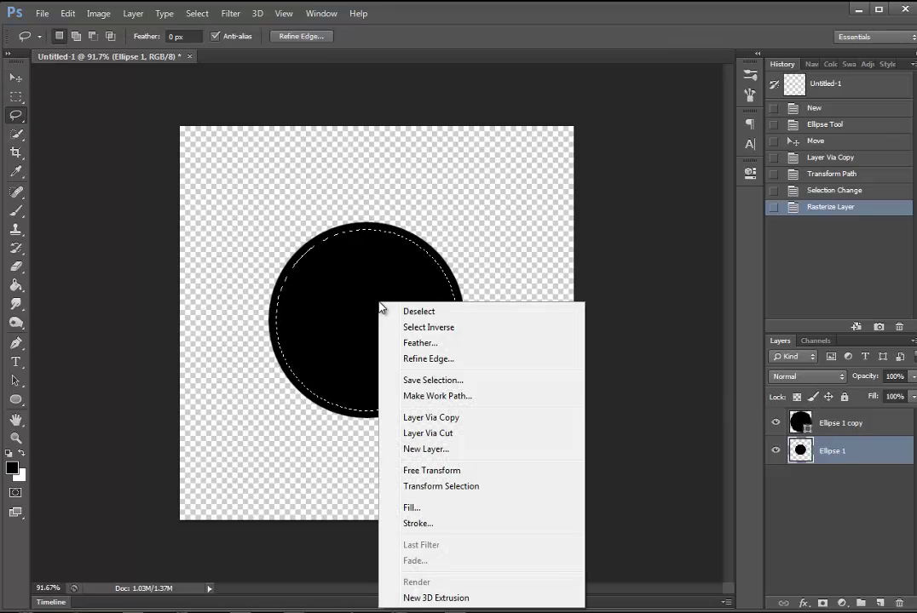
pyautogui.click(470, 434)
pyautogui.click(774, 451)
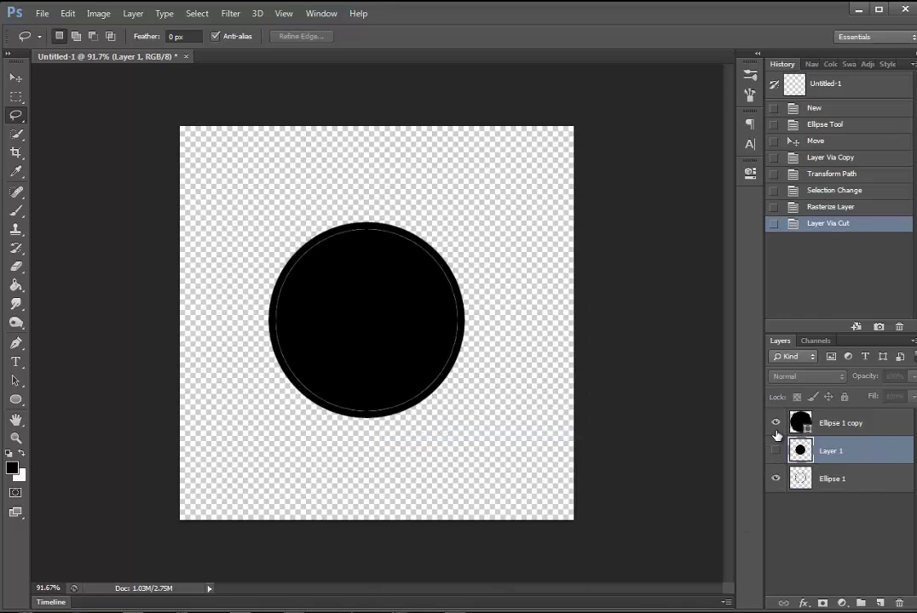
pyautogui.click(776, 422)
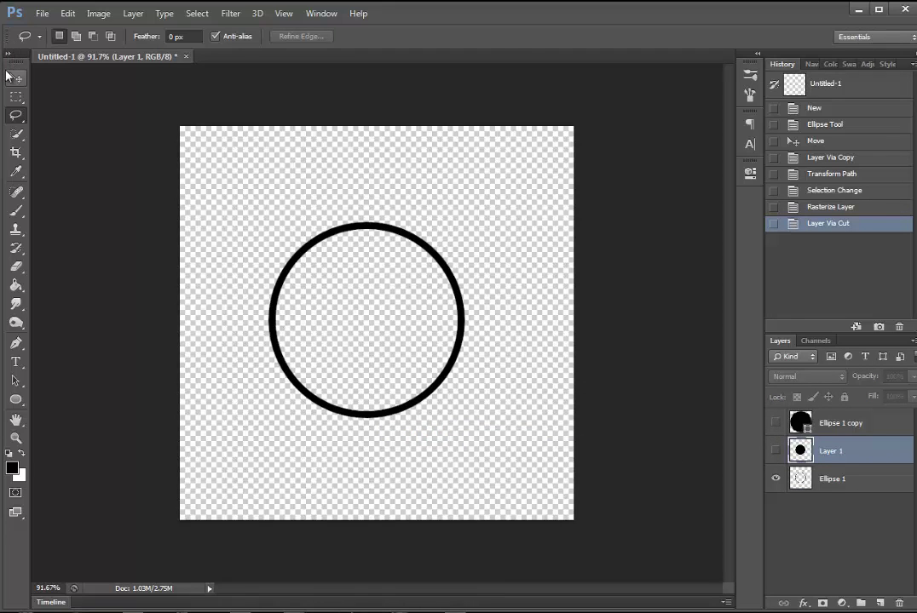
pyautogui.click(16, 77)
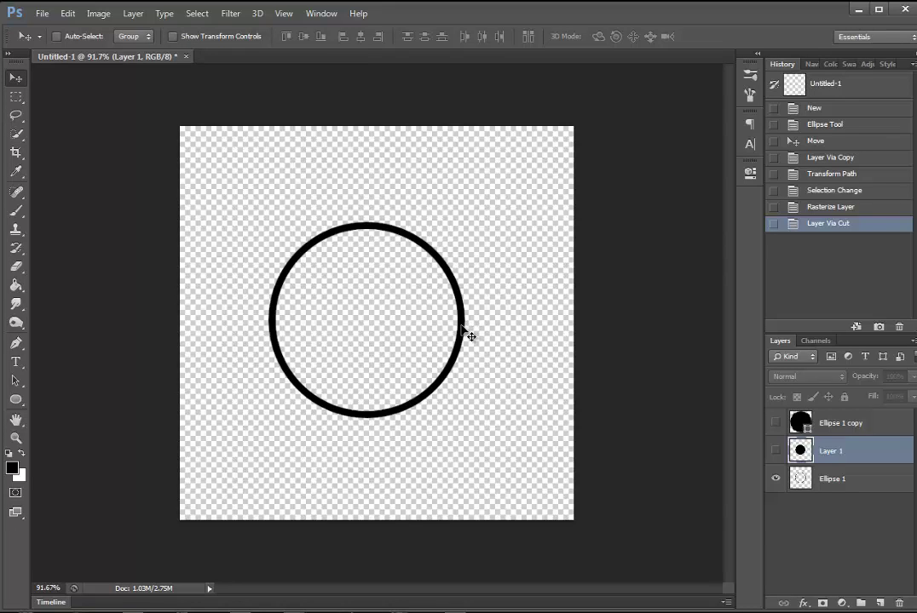
# Remove the extra disc copy and thicken the ring with a slightly enlarged and a slightly shrunk duplicate
pyautogui.hotkey('ctrl', 'j')
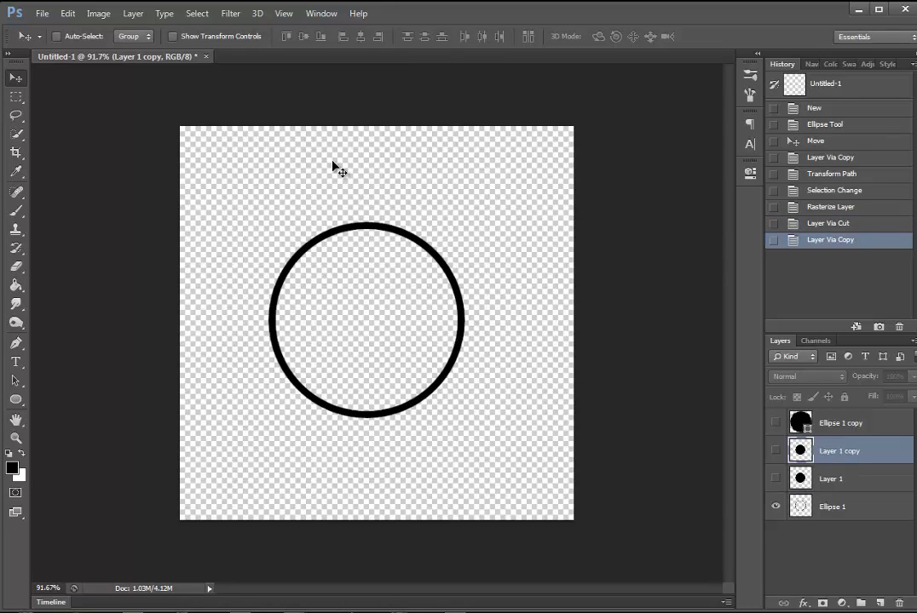
pyautogui.hotkey('ctrl', 'e')
pyautogui.press('Delete')
pyautogui.click(796, 479)
pyautogui.hotkey('ctrl', 'j')
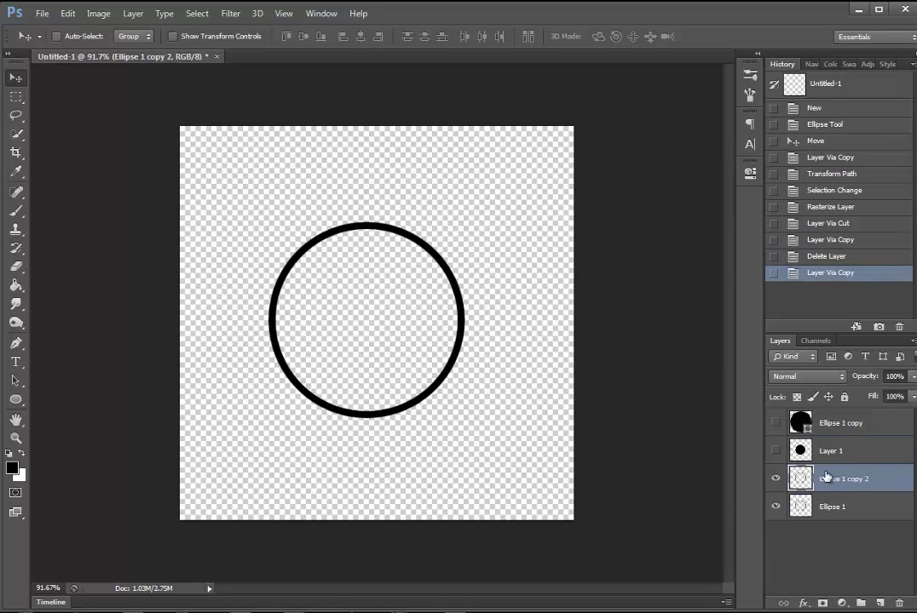
pyautogui.hotkey('ctrl', 't')
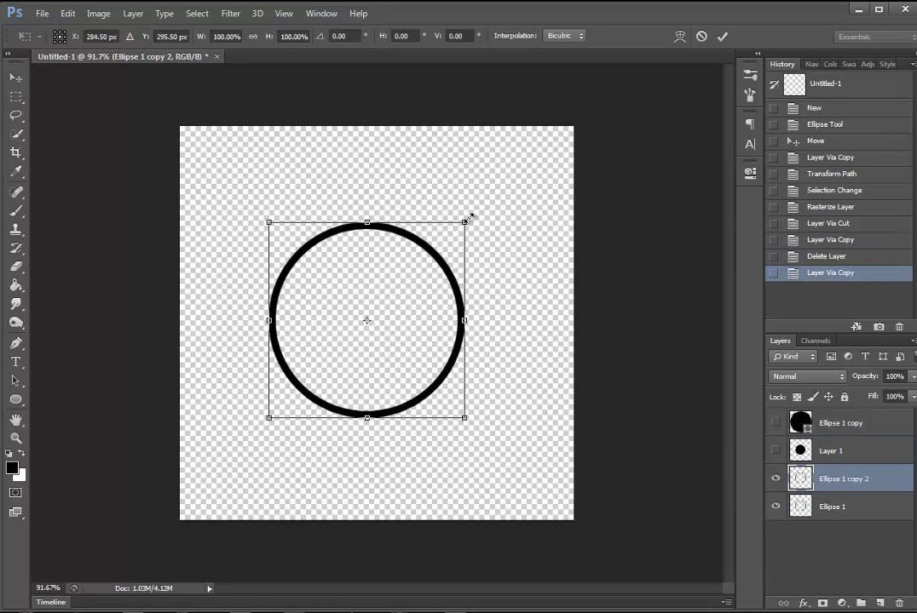
pyautogui.moveTo(471, 214); pyautogui.dragTo(474, 211)
pyautogui.press('Return')
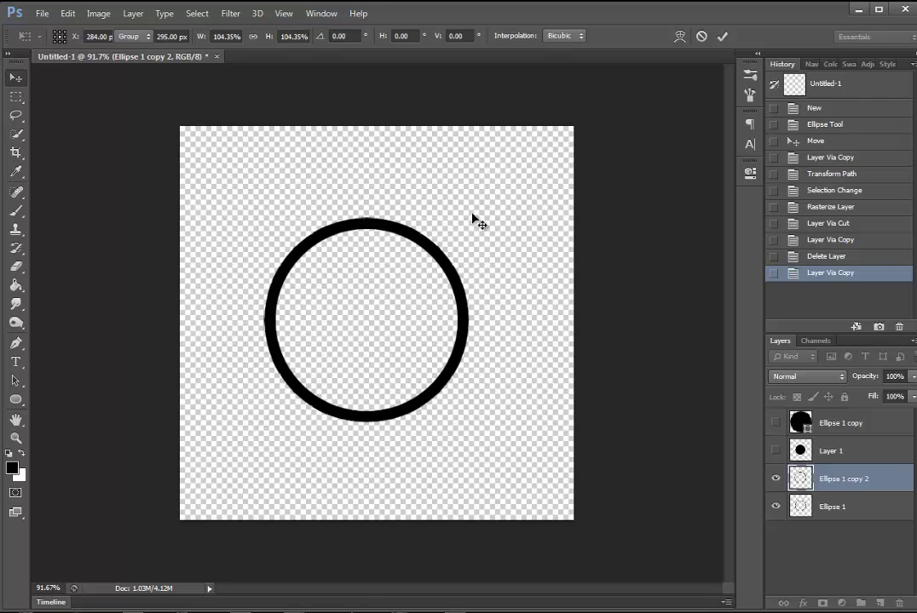
pyautogui.hotkey('ctrl', 'j')
pyautogui.hotkey('ctrl', 't')
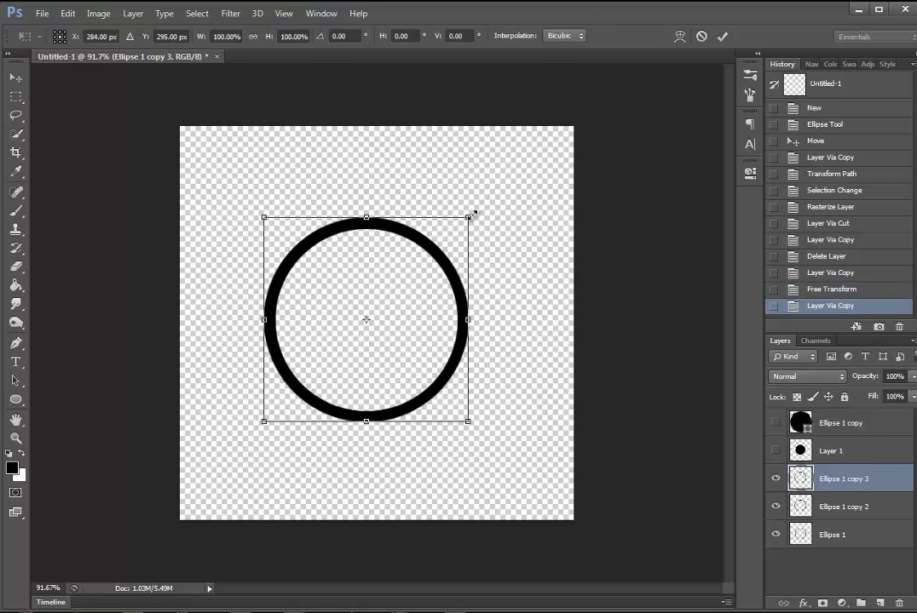
pyautogui.moveTo(467, 220)
pyautogui.mouseDown()
pyautogui.moveTo(458, 230)
pyautogui.moveTo(465, 226)
pyautogui.mouseUp()
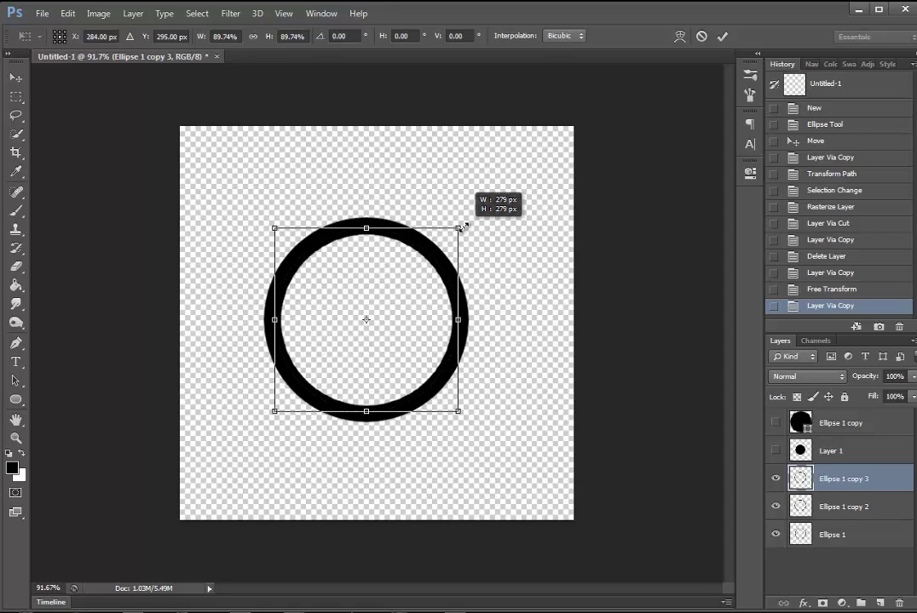
pyautogui.press('Return')
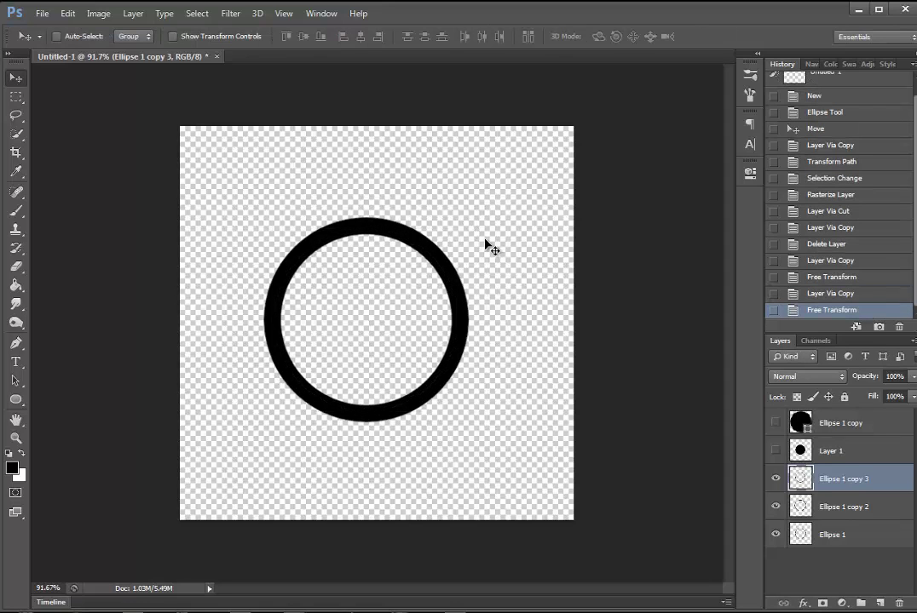
# Merge the three ring layers into one rasterized layer and delete Ellipse 1 copy and Layer 1
pyautogui.keyDown('shift'); pyautogui.click(857, 533); pyautogui.keyUp('shift')
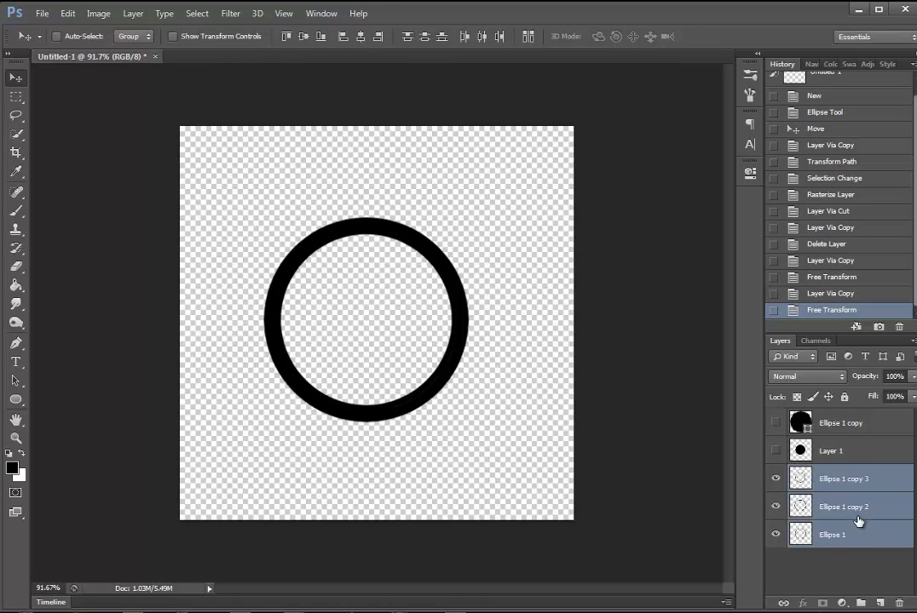
pyautogui.rightClick(879, 507)
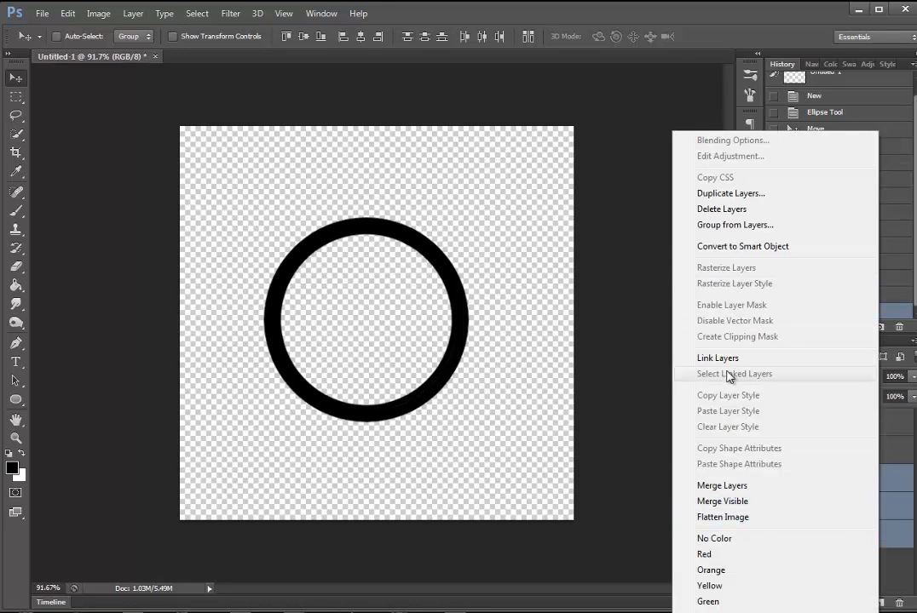
pyautogui.click(790, 246)
pyautogui.rightClick(805, 479)
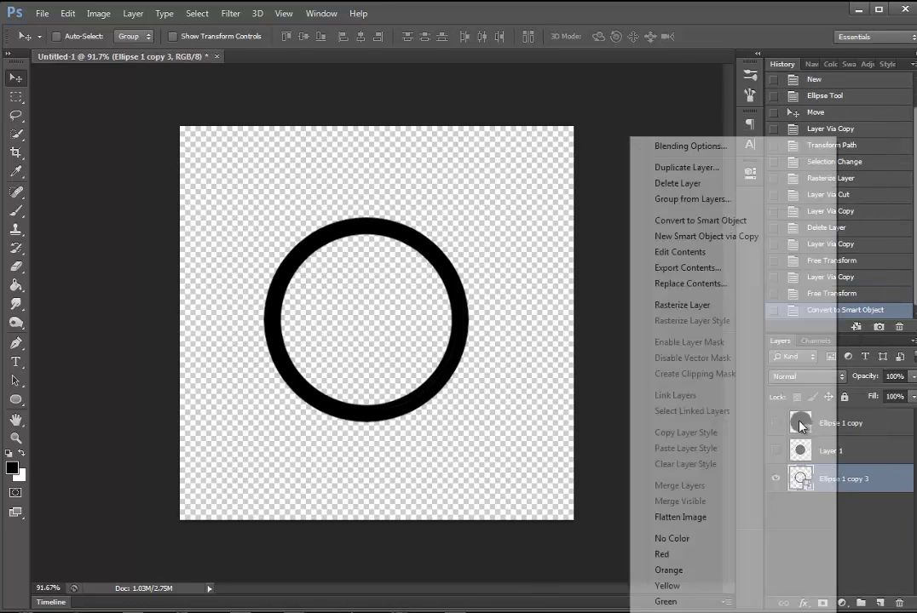
pyautogui.click(670, 305)
pyautogui.click(848, 423)
pyautogui.keyDown('shift'); pyautogui.click(833, 452); pyautogui.keyUp('shift')
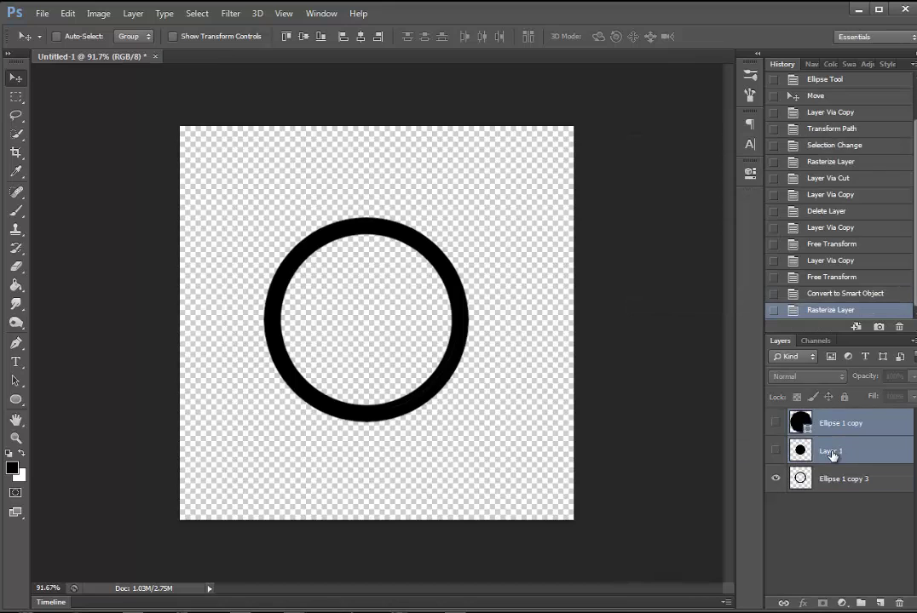
pyautogui.press('Delete')
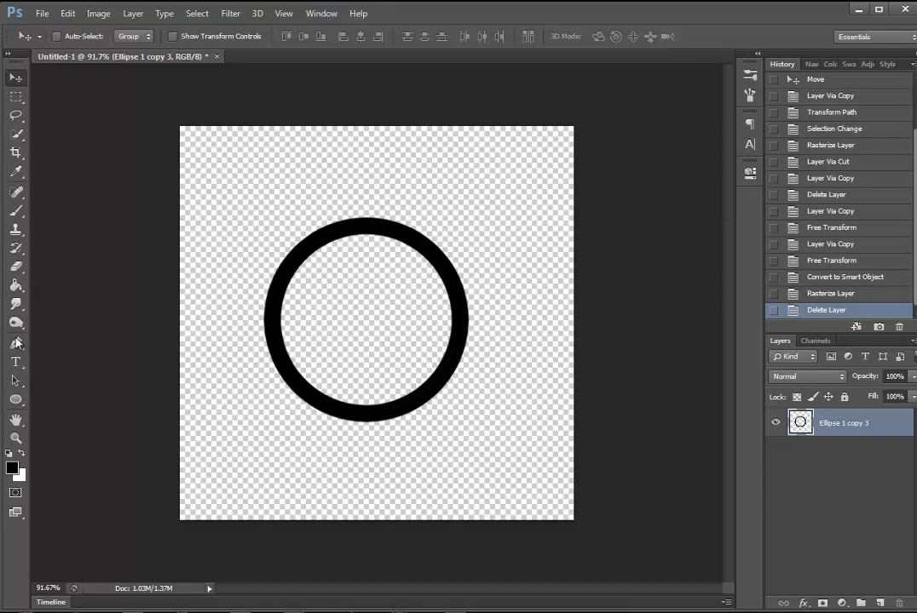
# Start a trial Pen Tool path left of the ring, then undo it entirely
pyautogui.click(16, 343)
pyautogui.rightClick(16, 343)
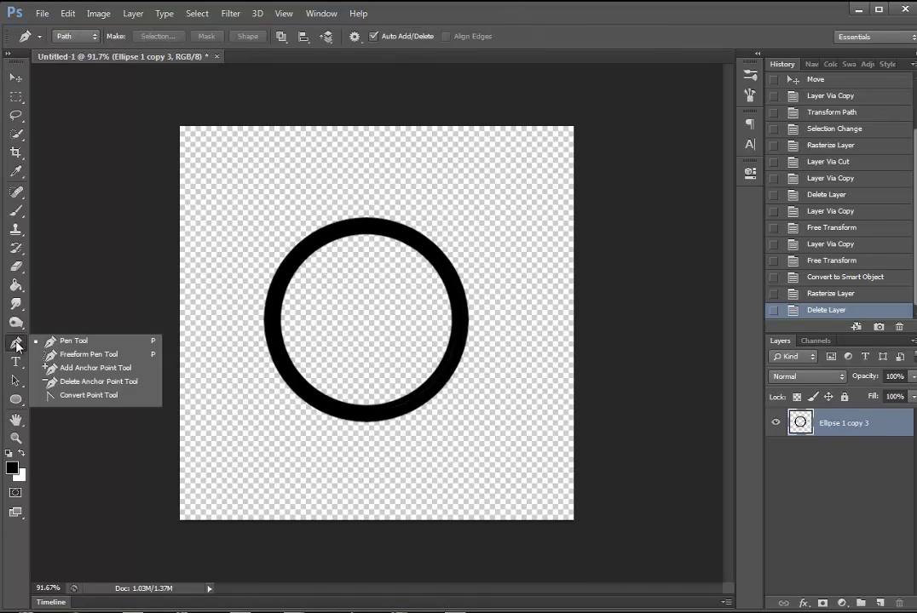
pyautogui.click(49, 341)
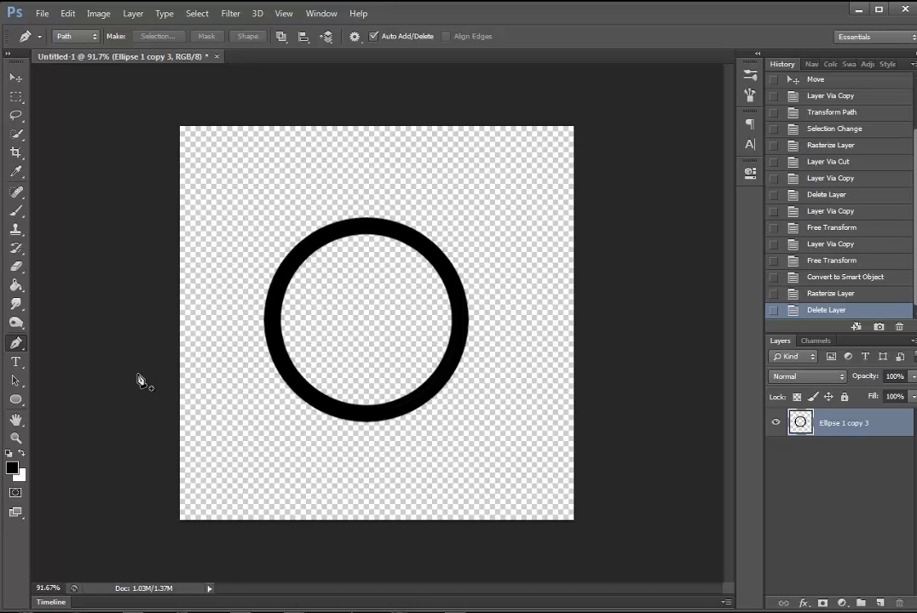
pyautogui.click(214, 245)
pyautogui.moveTo(214, 354); pyautogui.dragTo(284, 395)
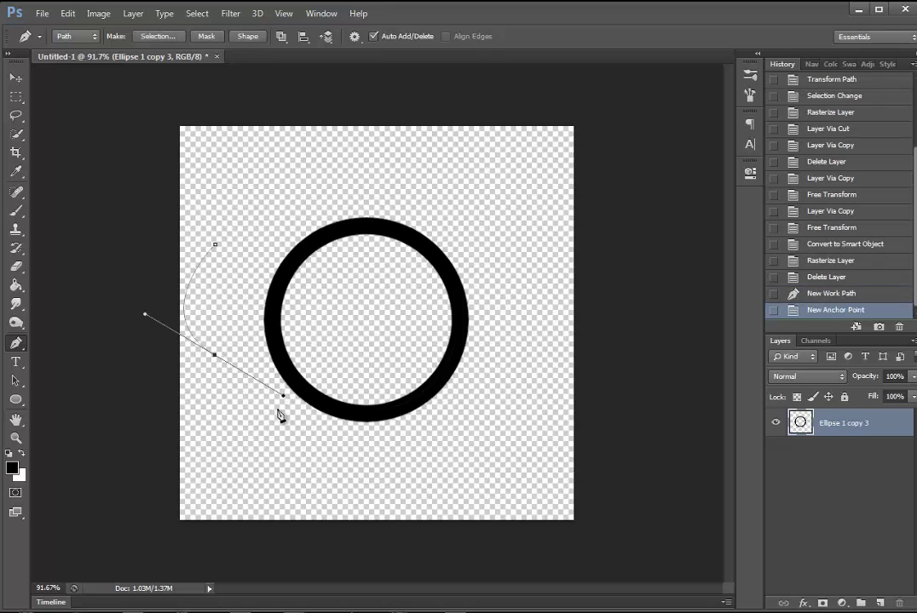
pyautogui.click(441, 166)
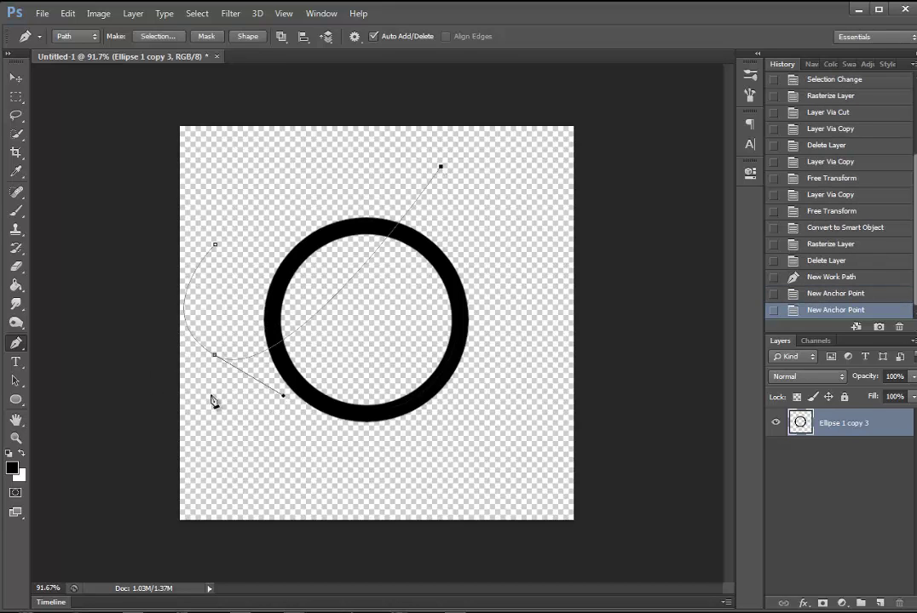
pyautogui.hotkey('ctrl', 'z')
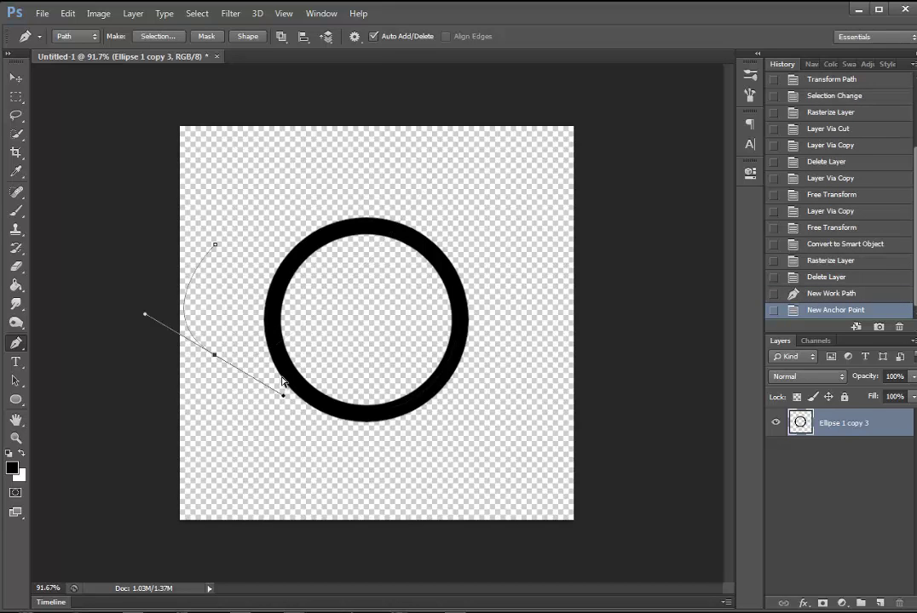
pyautogui.hotkey('ctrl', 'alt', 'z')
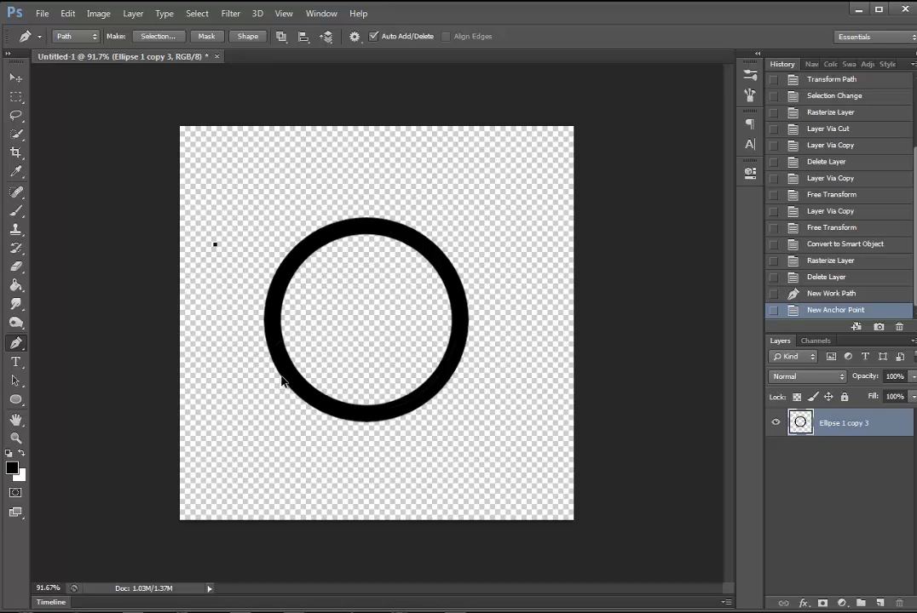
pyautogui.hotkey('ctrl', 'alt', 'z')
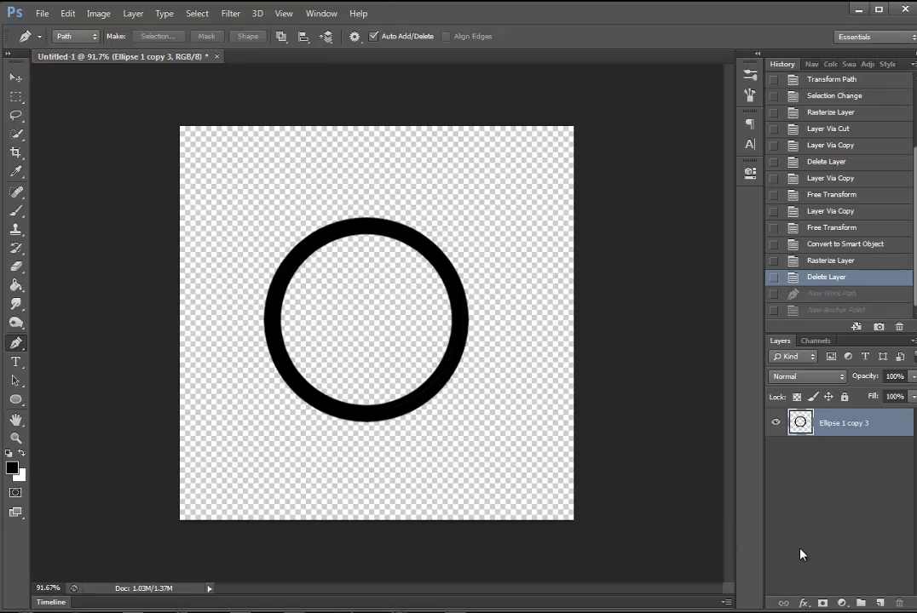
# Add a new layer and start a curved path from the ring's inner upper-left edge
pyautogui.click(881, 603)
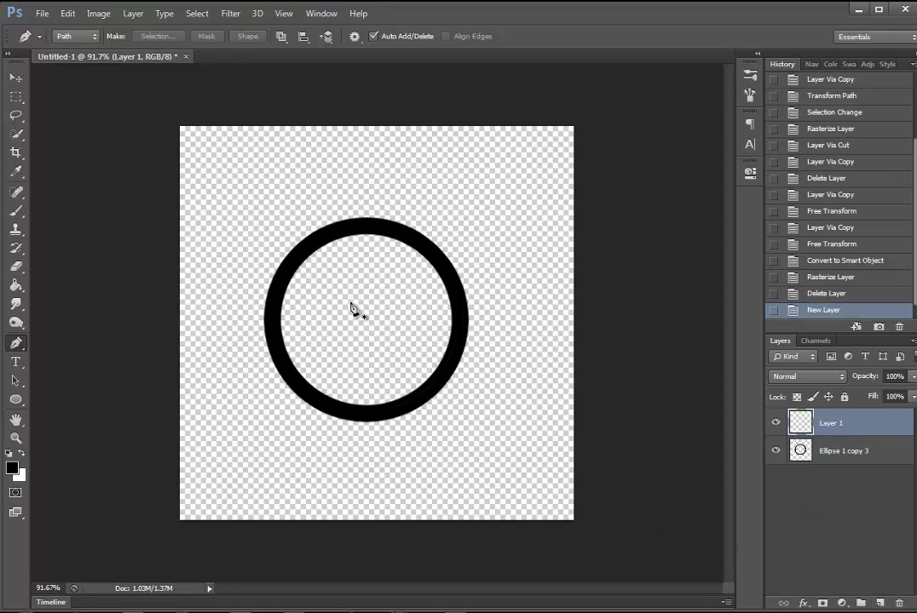
pyautogui.click(299, 250)
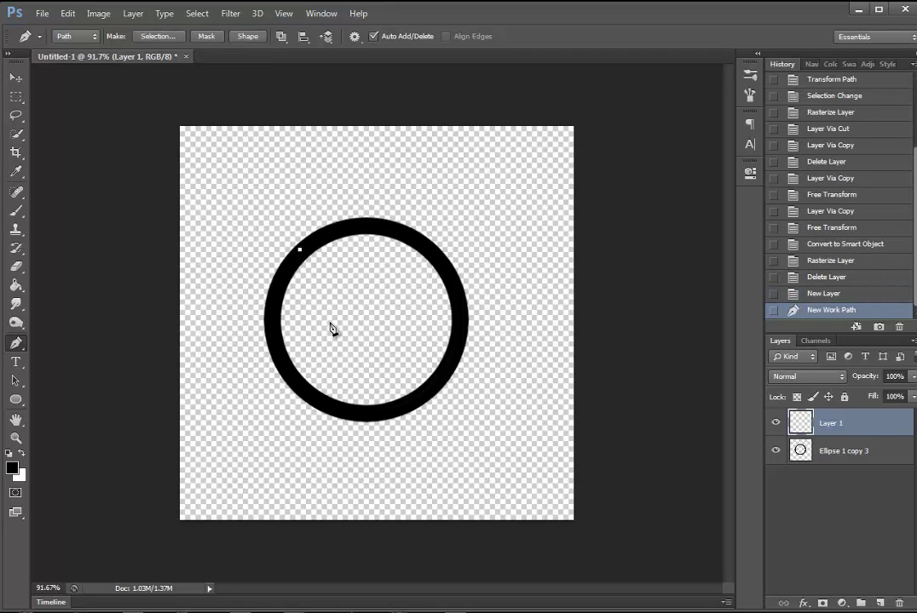
pyautogui.moveTo(360, 329); pyautogui.dragTo(378, 352)
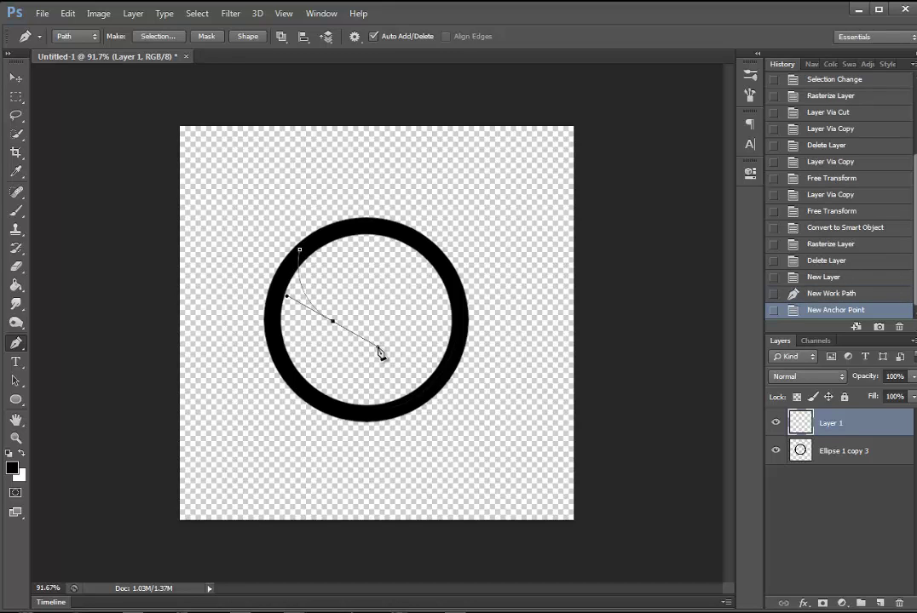
pyautogui.click(408, 284)
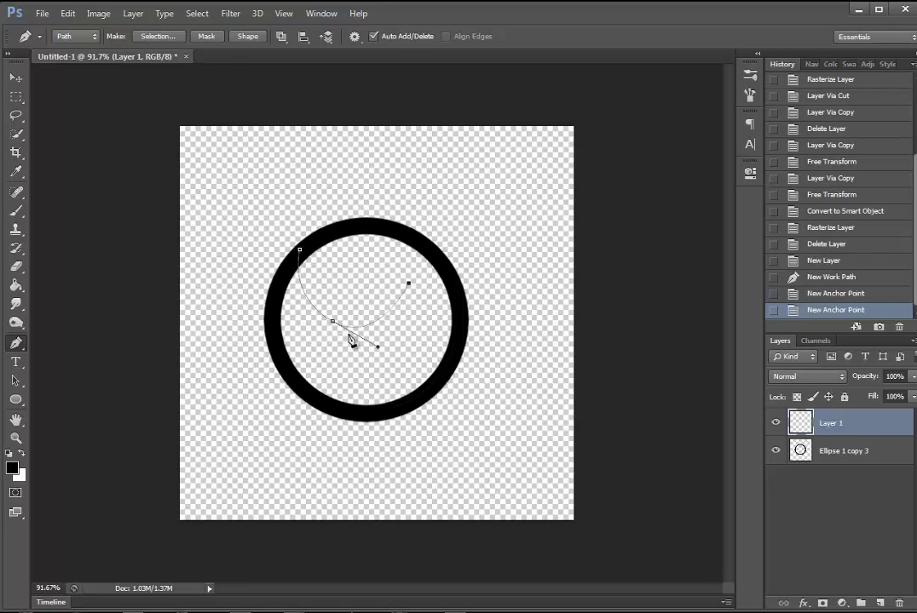
pyautogui.hotkey('ctrl', 'z')
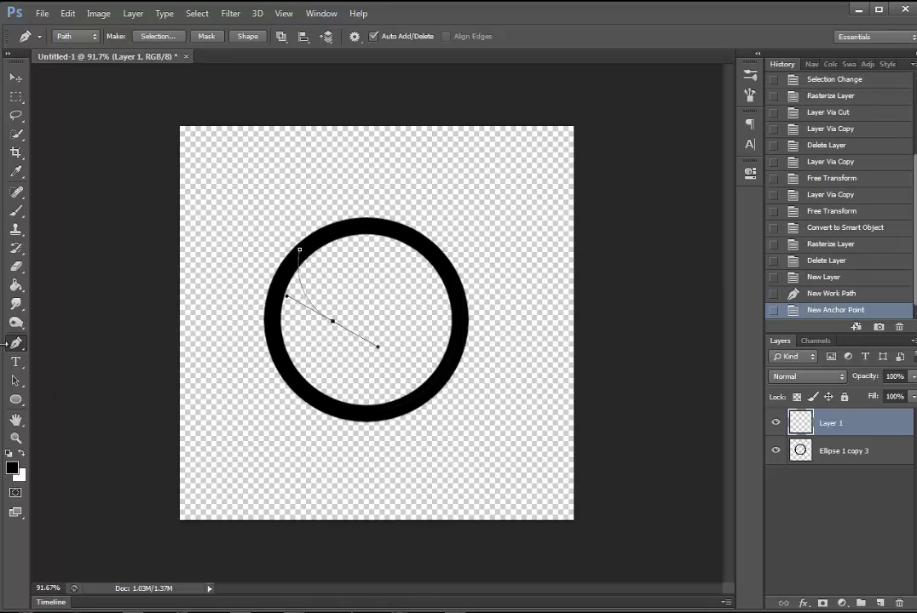
# Make the curve's inner end a sharp corner, then add a smooth point on the ring's top edge
pyautogui.rightClick(15, 342)
pyautogui.click(85, 381)
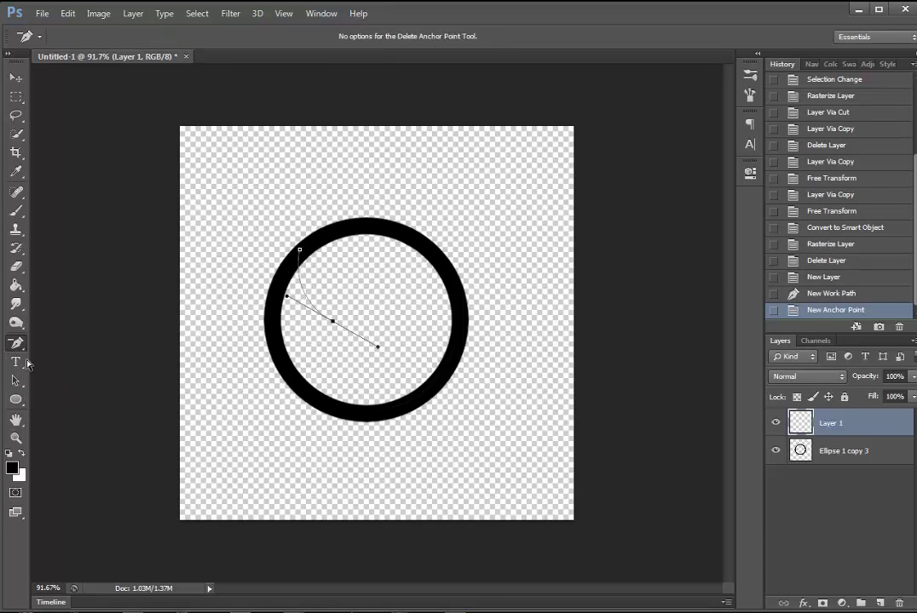
pyautogui.rightClick(15, 343)
pyautogui.click(88, 397)
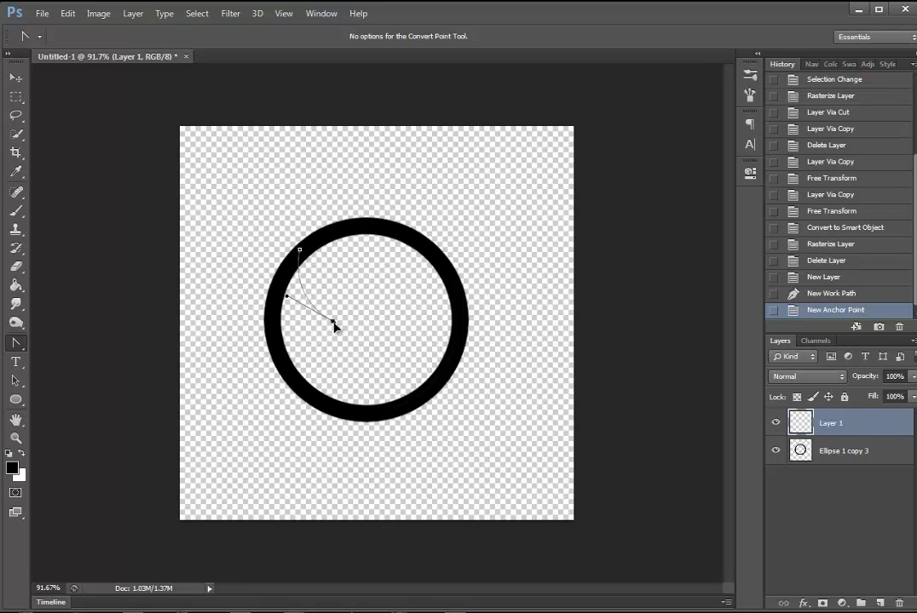
pyautogui.click(333, 322)
pyautogui.rightClick(21, 343)
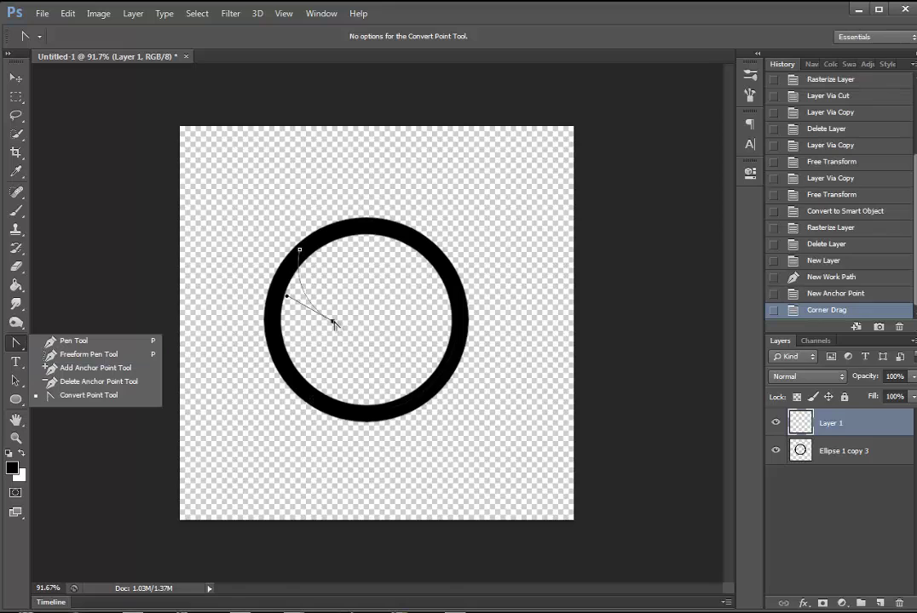
pyautogui.click(334, 323)
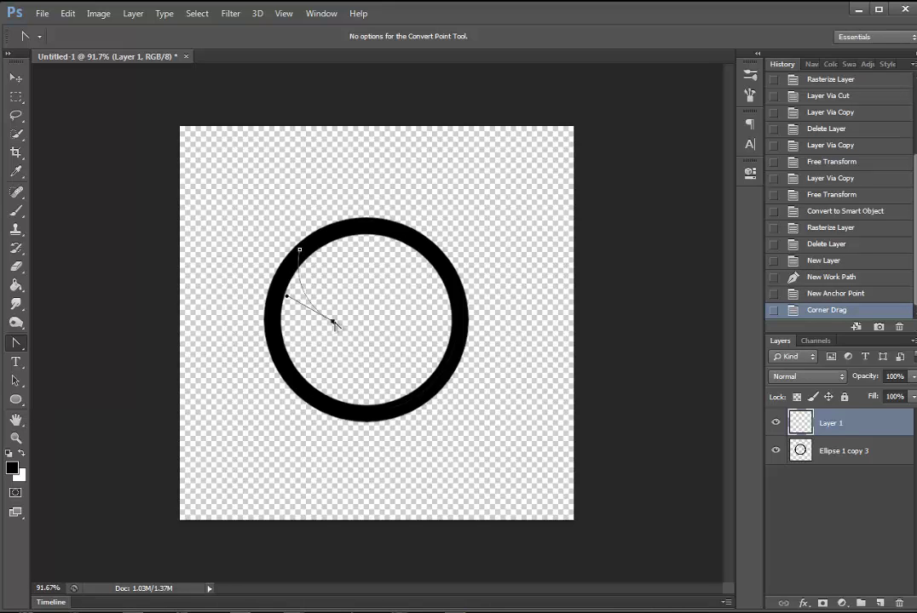
pyautogui.rightClick(15, 343)
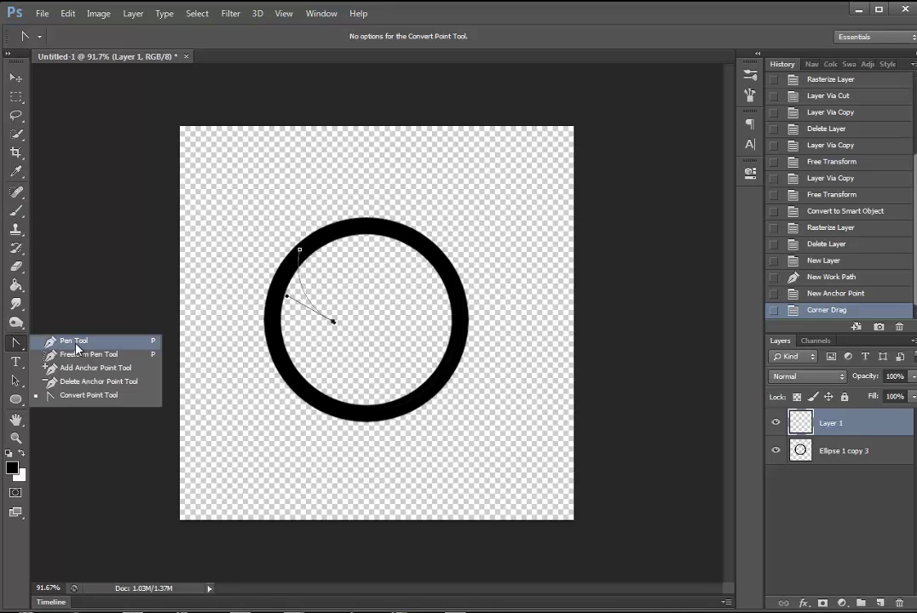
pyautogui.click(68, 342)
pyautogui.moveTo(353, 230)
pyautogui.mouseDown()
pyautogui.moveTo(388, 237)
pyautogui.moveTo(409, 209)
pyautogui.mouseUp()
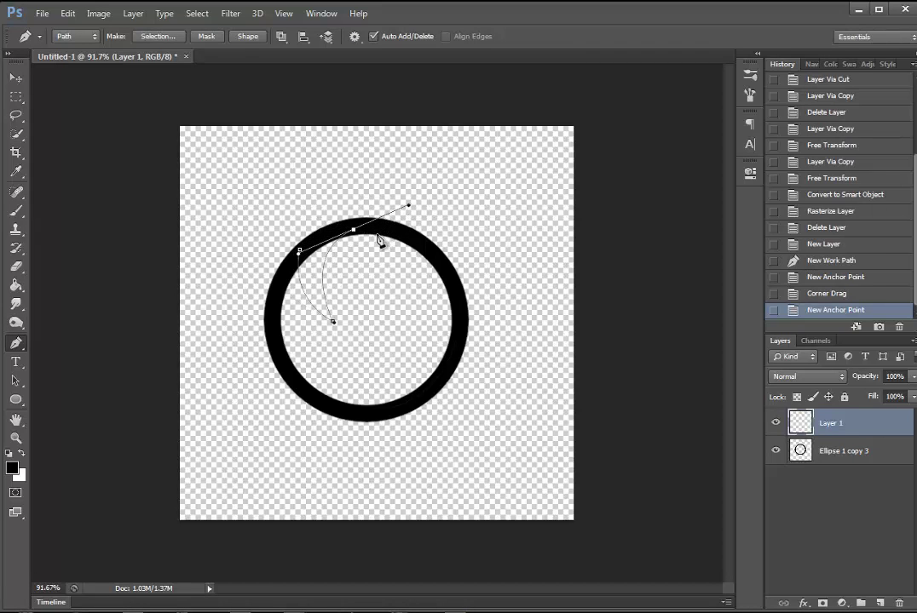
# Close the hook path, fill it with black on Layer 1, and delete the path
pyautogui.click(300, 256)
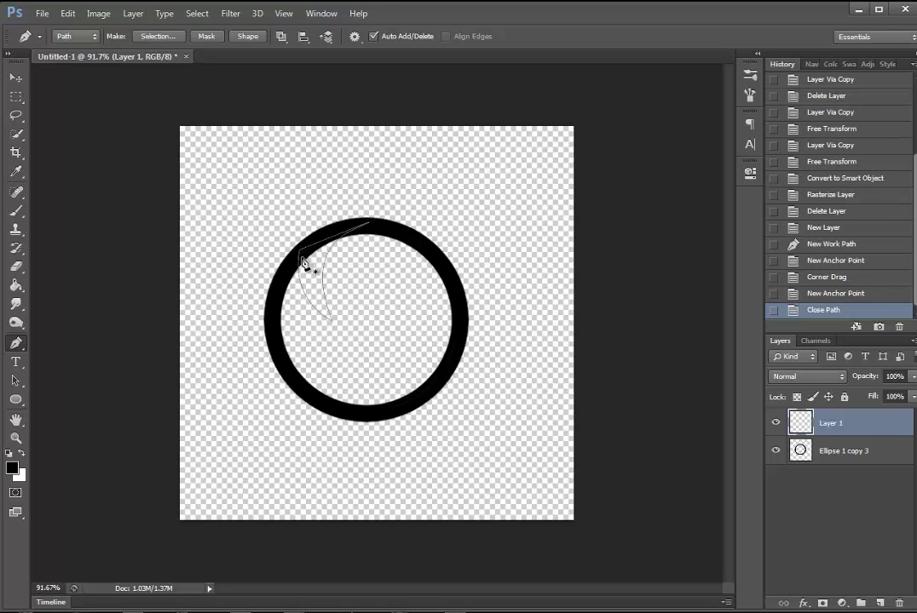
pyautogui.rightClick(302, 259)
pyautogui.click(413, 365)
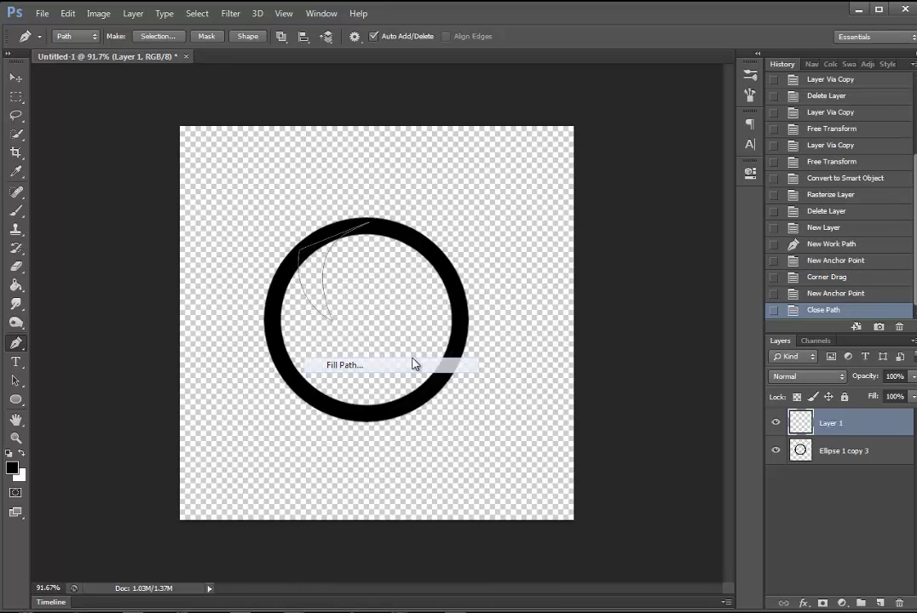
pyautogui.click(512, 209)
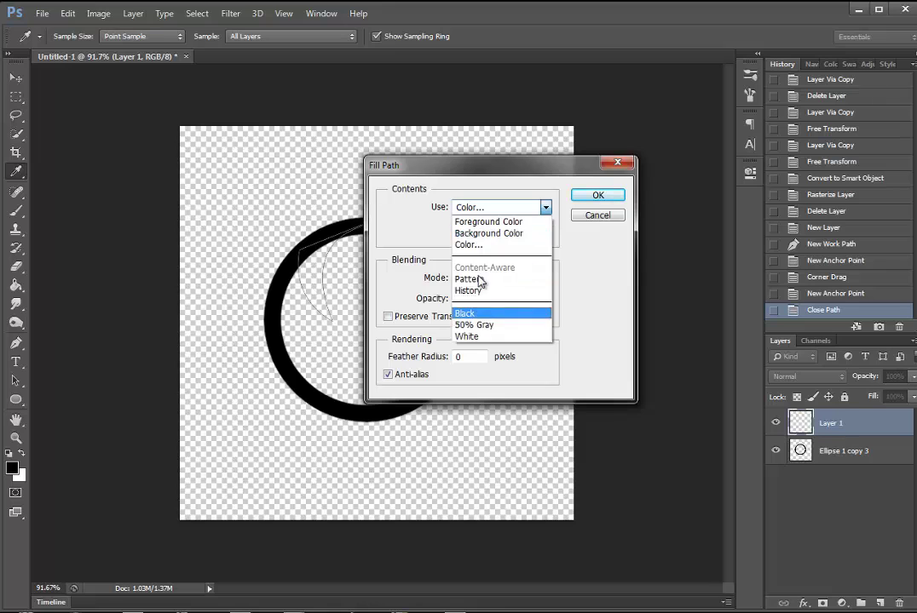
pyautogui.click(511, 244)
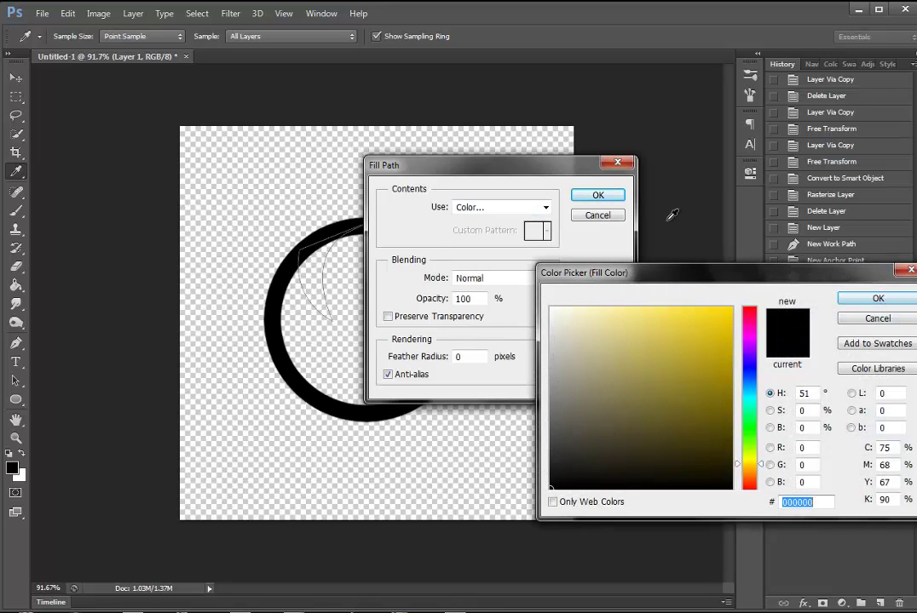
pyautogui.click(857, 298)
pyautogui.click(596, 195)
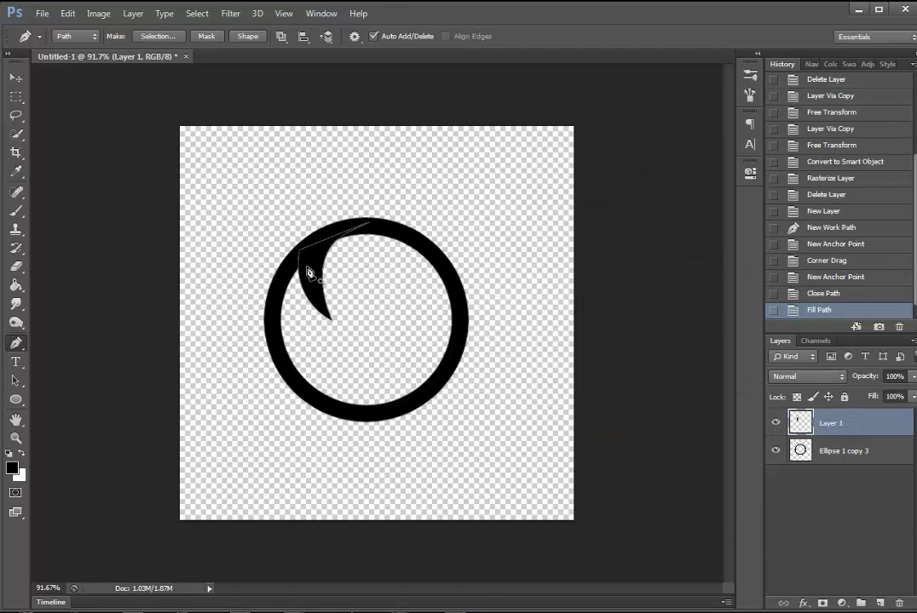
pyautogui.rightClick(307, 269)
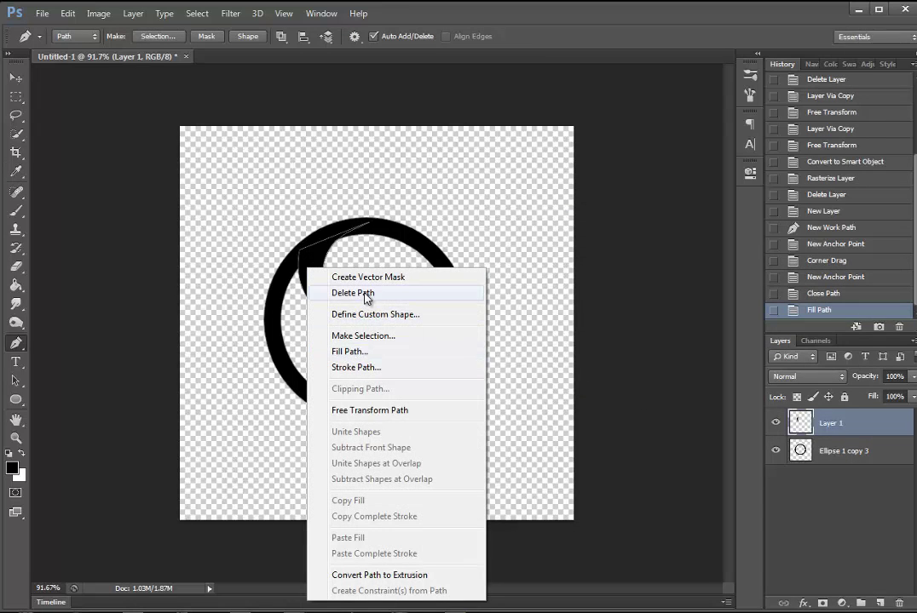
pyautogui.click(358, 293)
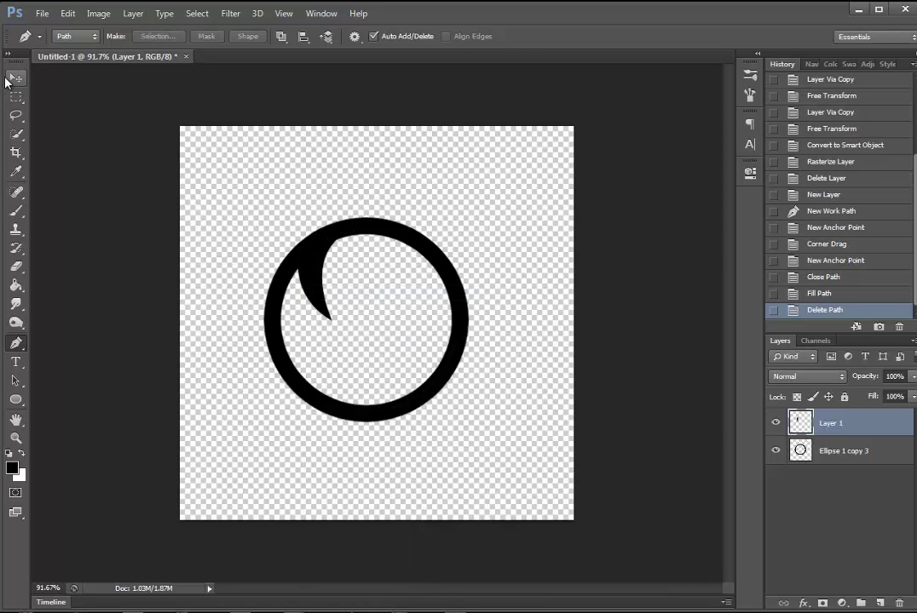
pyautogui.click(15, 78)
# Duplicate the hook, flip it horizontally and vertically, and move it to the ring's lower right
pyautogui.hotkey('ctrl', 'j')
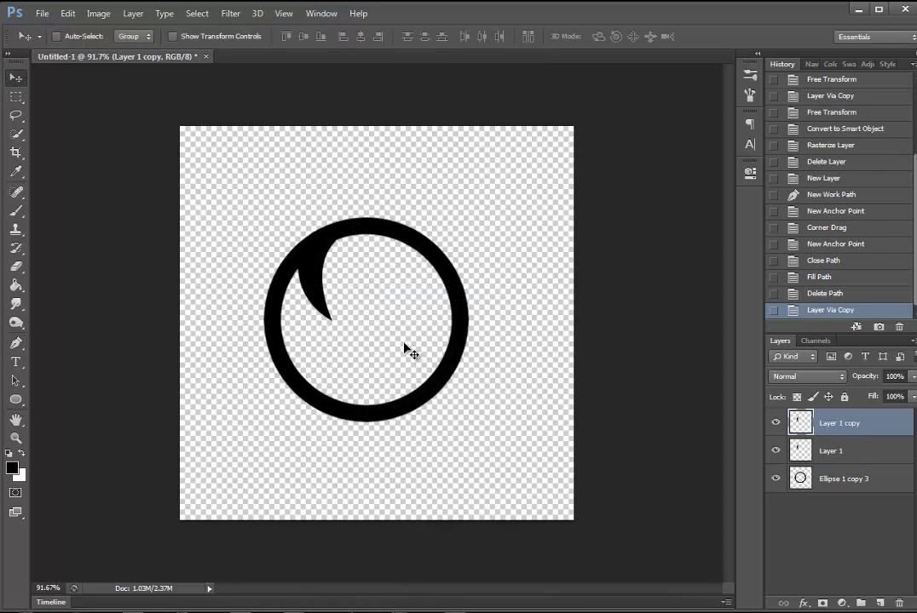
pyautogui.hotkey('ctrl', 't')
pyautogui.rightClick(342, 311)
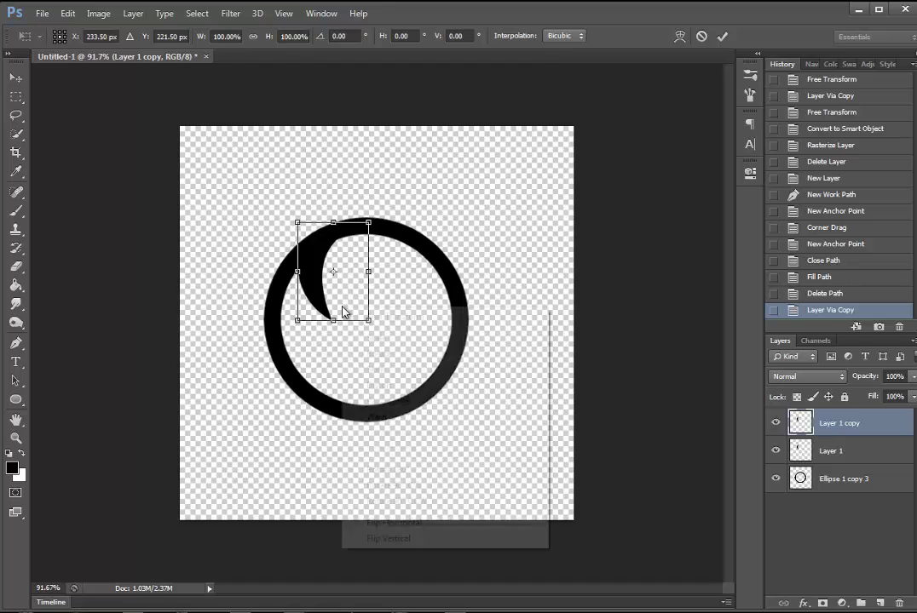
pyautogui.click(420, 528)
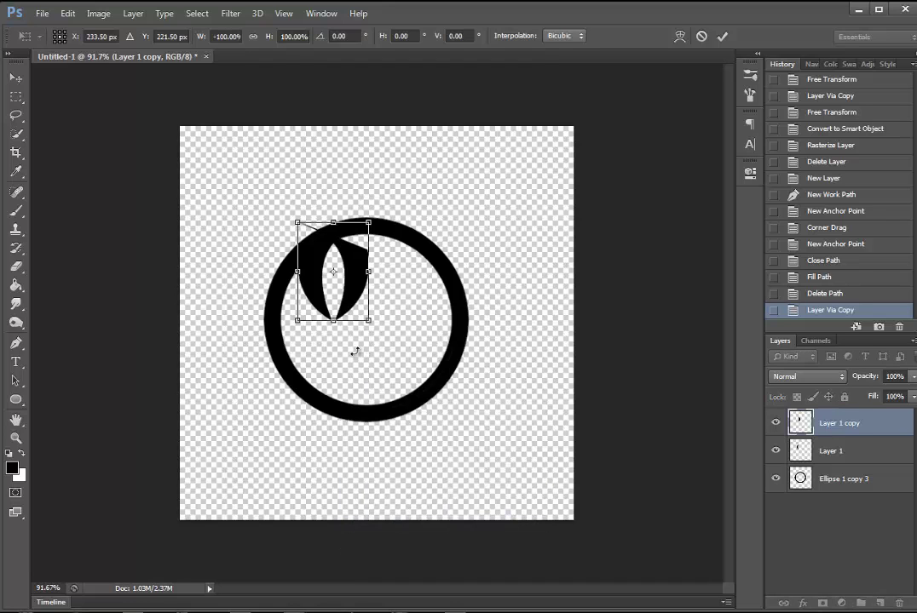
pyautogui.rightClick(350, 296)
pyautogui.click(411, 524)
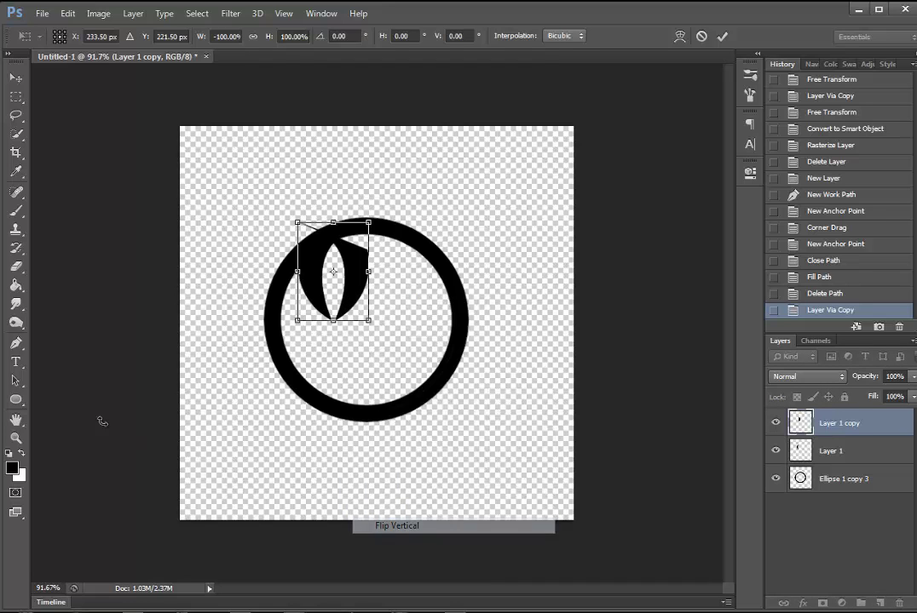
pyautogui.click(15, 77)
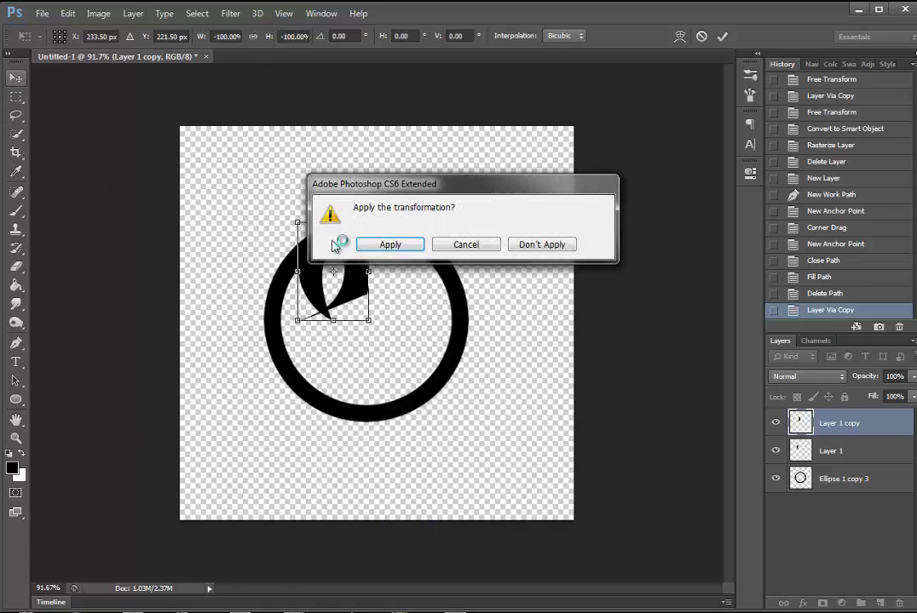
pyautogui.click(407, 245)
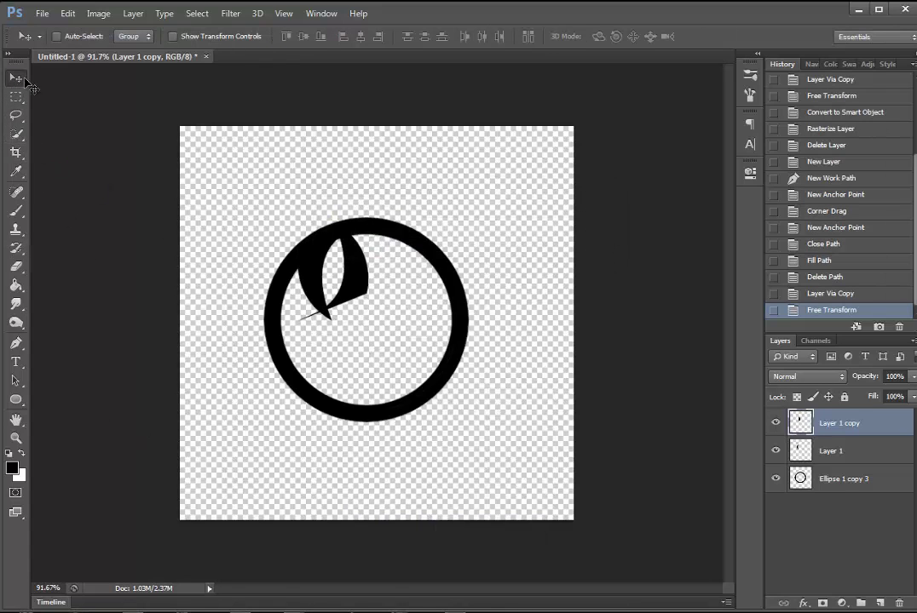
pyautogui.moveTo(393, 192)
pyautogui.mouseDown()
pyautogui.moveTo(388, 343)
pyautogui.moveTo(435, 362)
pyautogui.mouseUp()
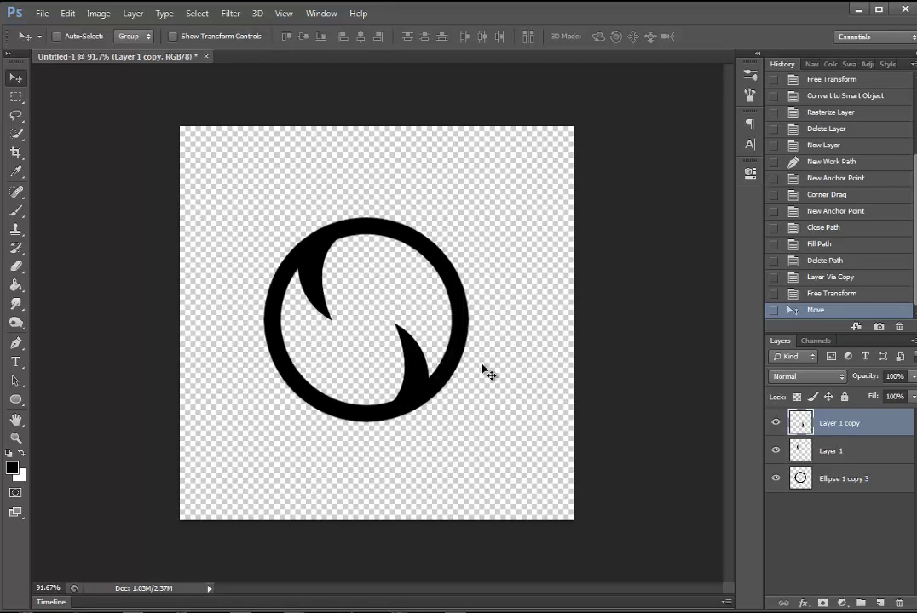
# Add a new layer and set the foreground colour to grey #555555
pyautogui.click(880, 603)
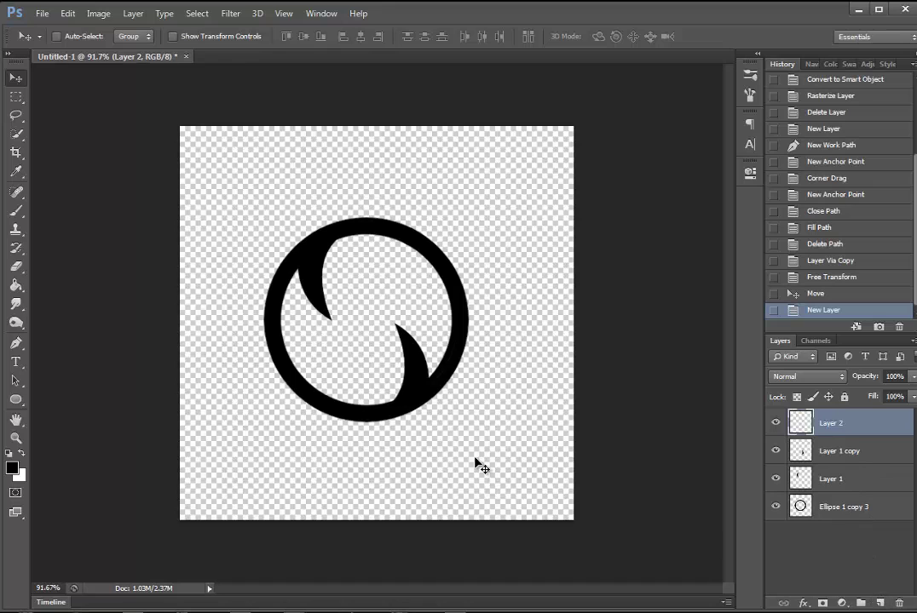
pyautogui.click(12, 468)
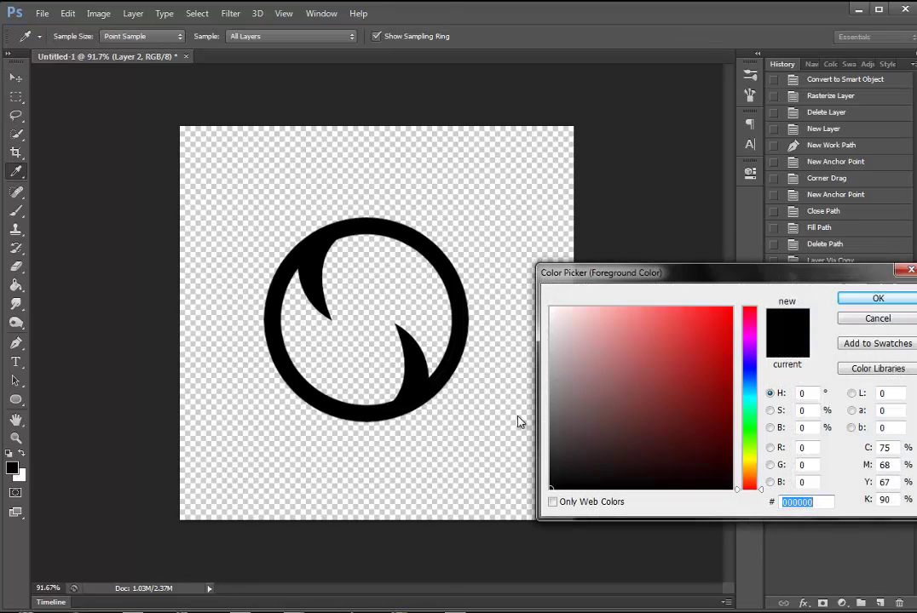
pyautogui.click(550, 447)
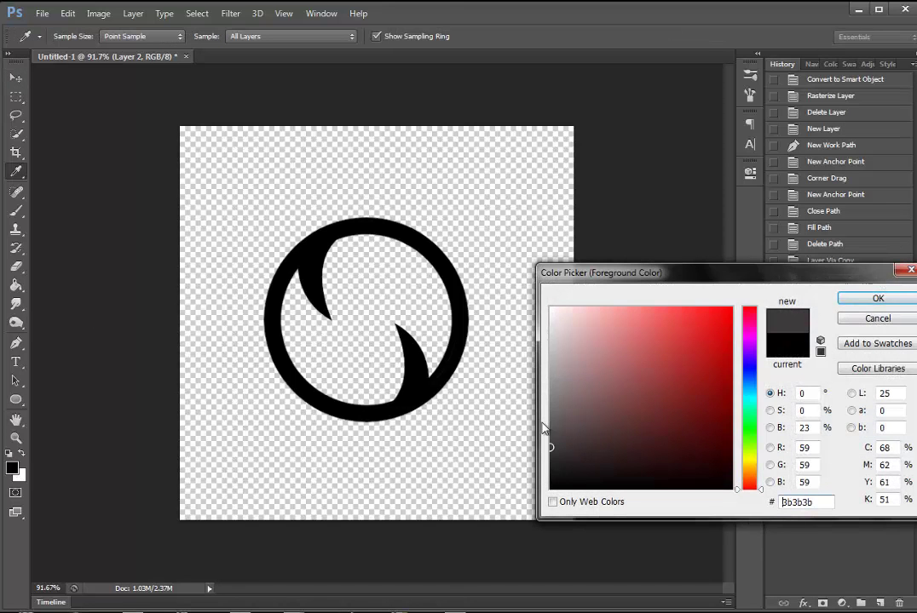
pyautogui.moveTo(549, 445); pyautogui.dragTo(507, 433)
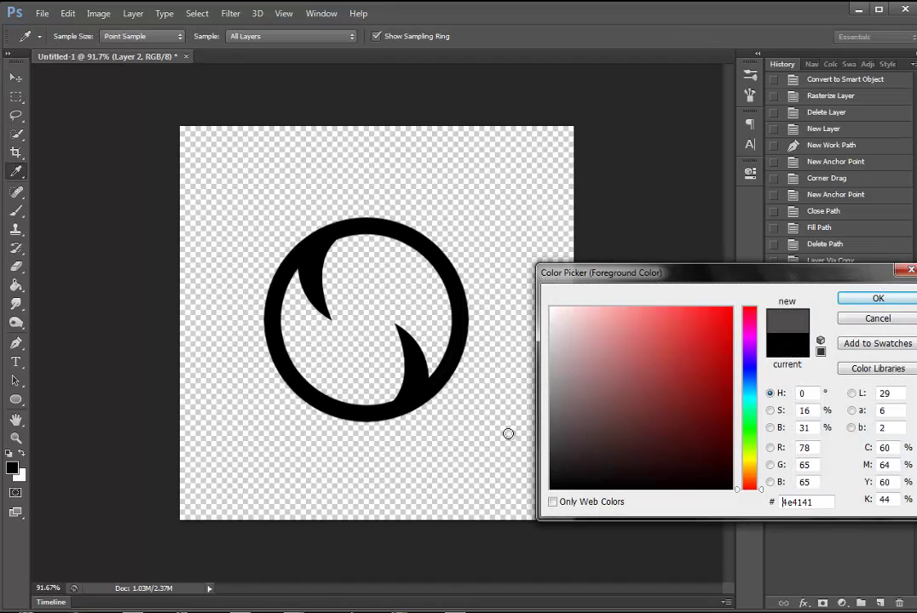
pyautogui.click(855, 300)
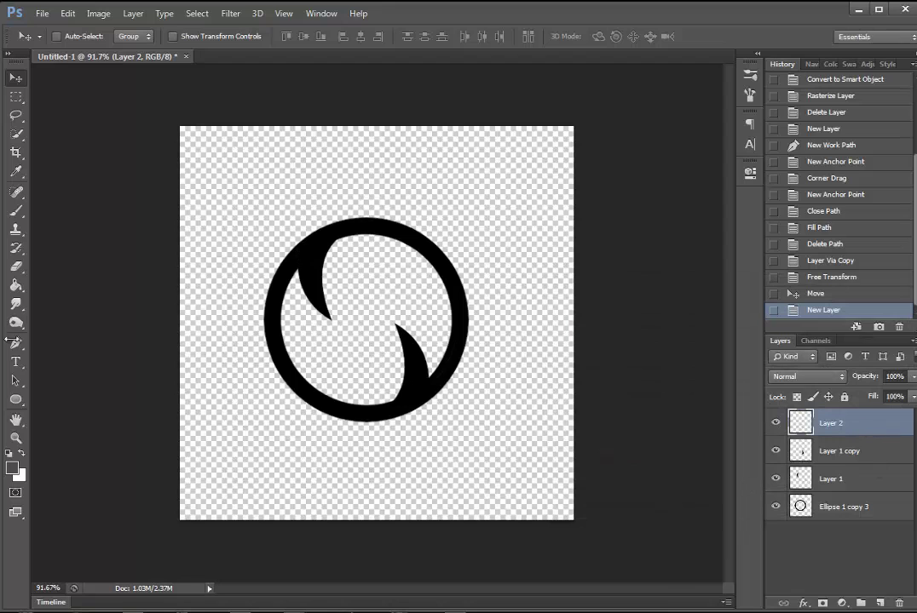
pyautogui.click(15, 400)
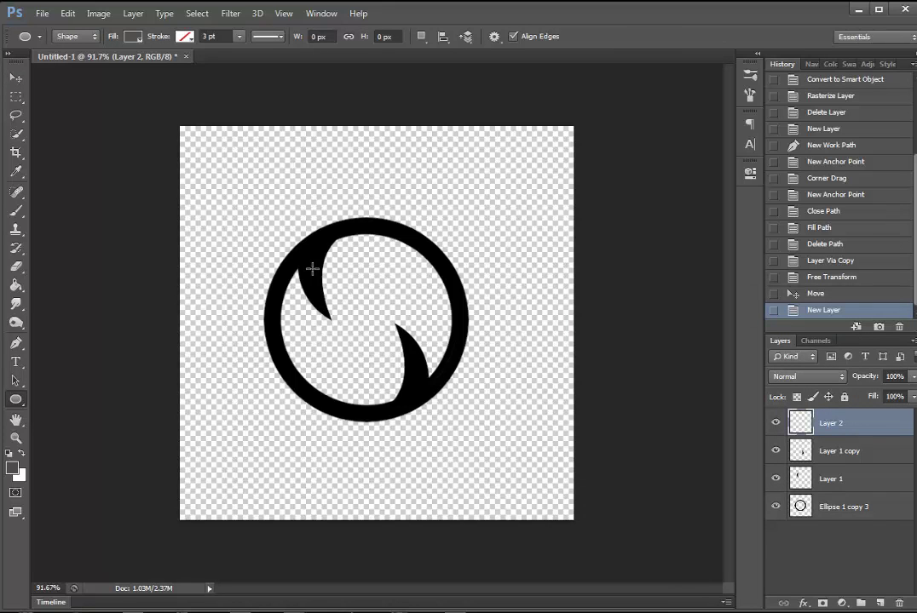
pyautogui.moveTo(312, 269); pyautogui.dragTo(389, 330)
pyautogui.click(12, 467)
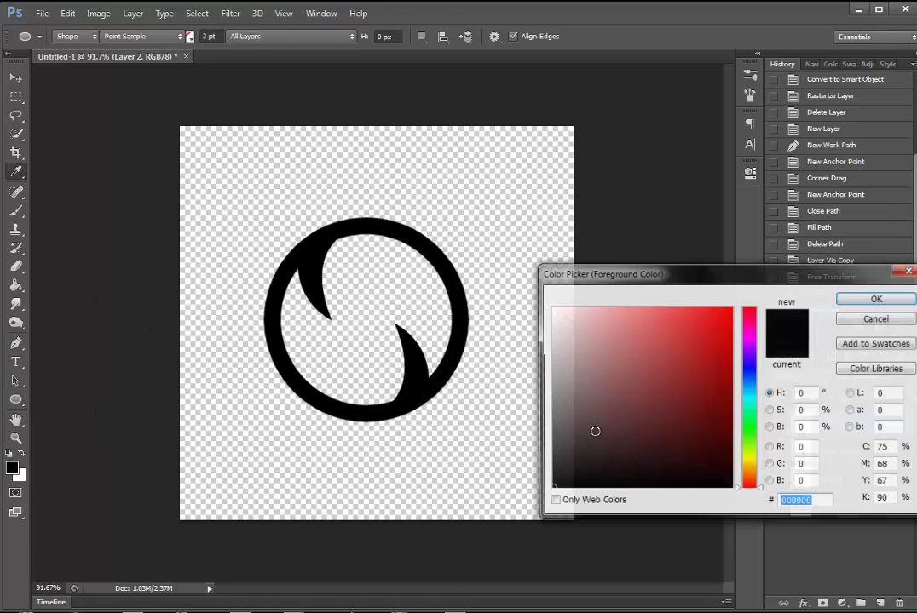
pyautogui.moveTo(444, 371); pyautogui.dragTo(256, 358)
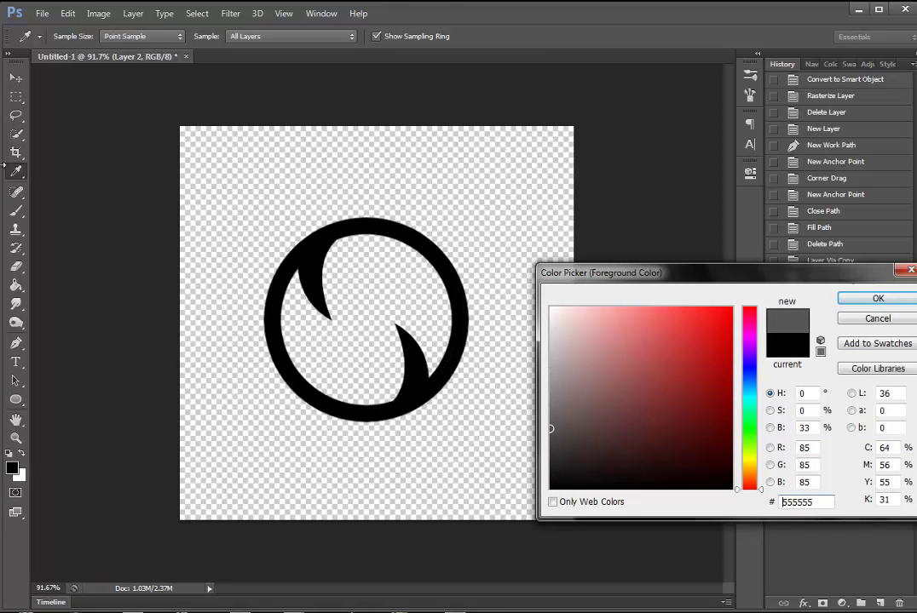
pyautogui.click(878, 299)
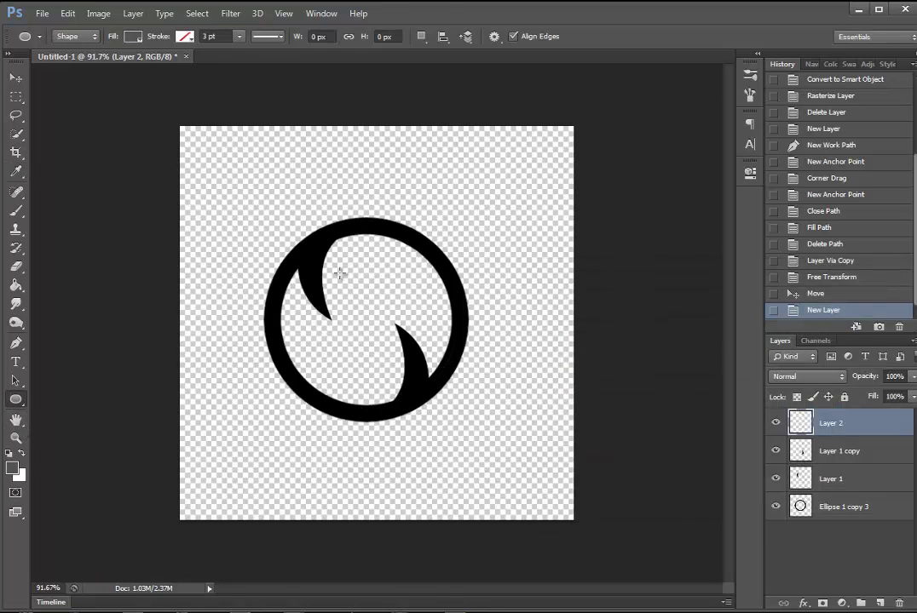
# Draw a 272 px grey circle from its centre, centre it, and send it to the bottom
pyautogui.press('alt')
pyautogui.click(244, 203)
pyautogui.moveTo(238, 179); pyautogui.dragTo(341, 269)
pyautogui.press('v')
pyautogui.moveTo(359, 223)
pyautogui.mouseDown()
pyautogui.moveTo(468, 315)
pyautogui.moveTo(467, 335)
pyautogui.mouseUp()
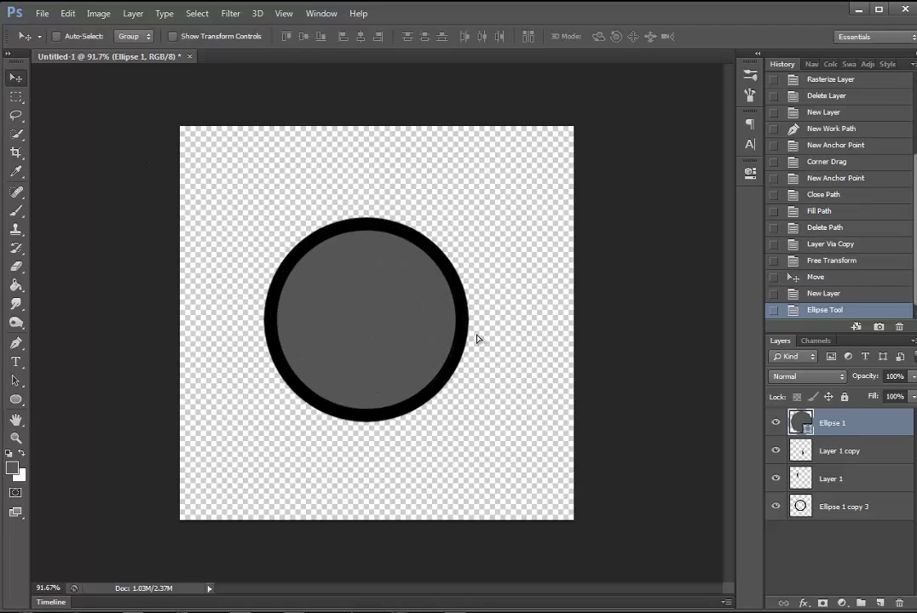
pyautogui.hotkey('ctrl', 'shift', '[')
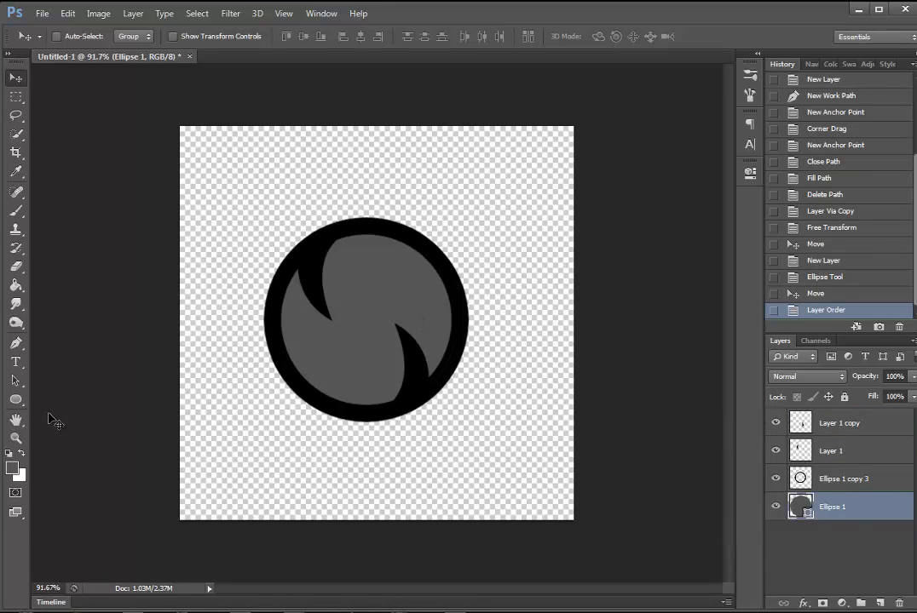
# Convert Ellipse 1 to a smart object and rasterize it
pyautogui.rightClick(856, 498)
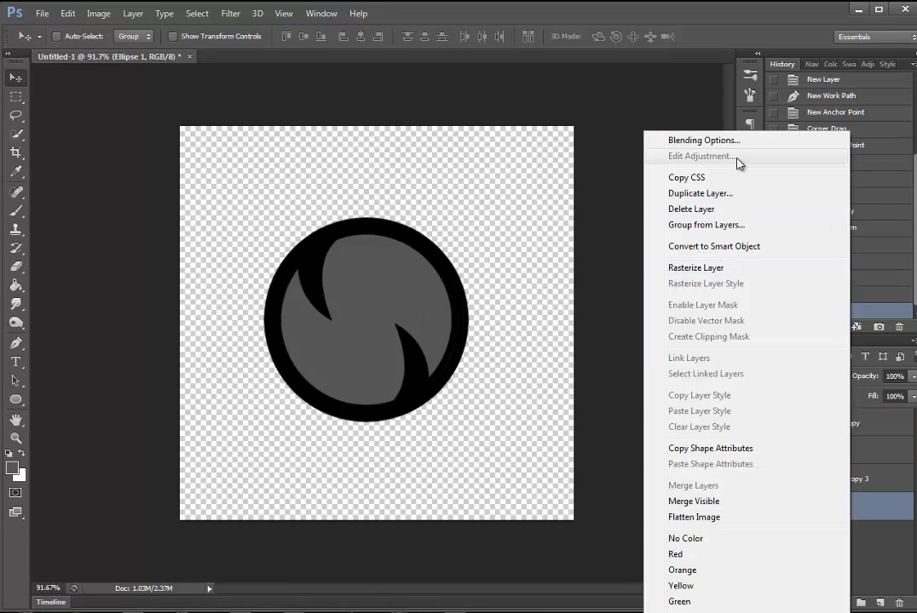
pyautogui.click(716, 247)
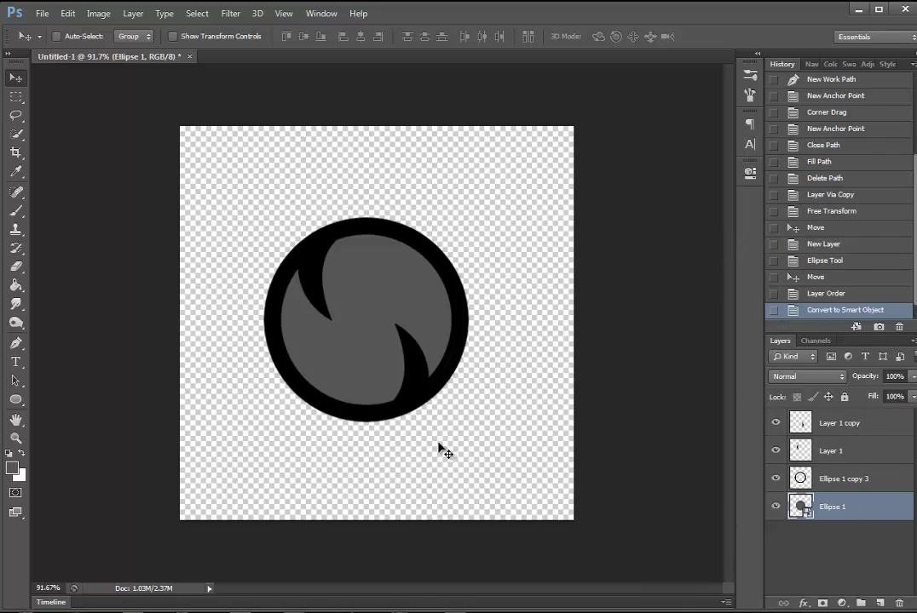
pyautogui.rightClick(871, 509)
pyautogui.click(699, 305)
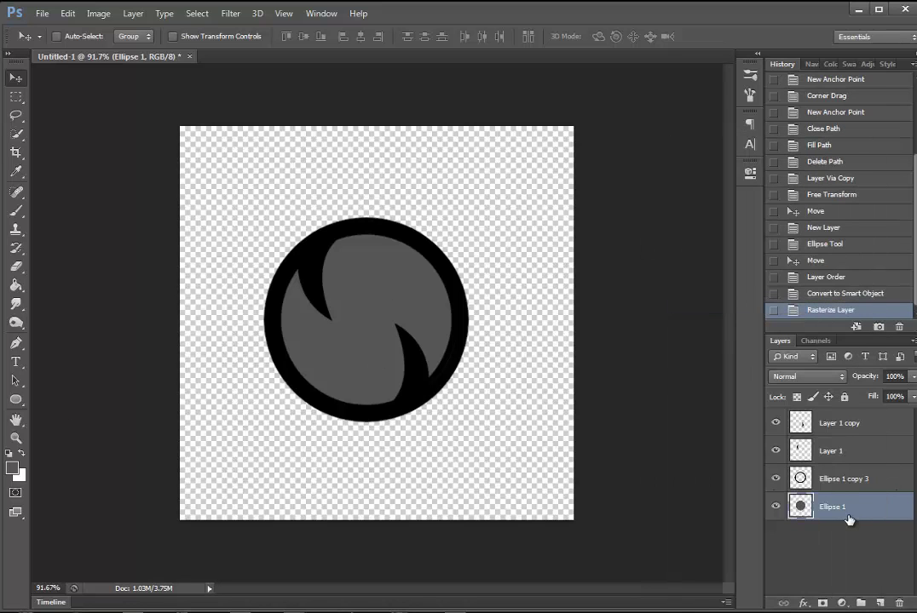
pyautogui.rightClick(849, 508)
pyautogui.click(728, 136)
# Style the circle with an #8400ff Color Overlay and a soft Inner Shadow at distance 0
pyautogui.rightClick(841, 506)
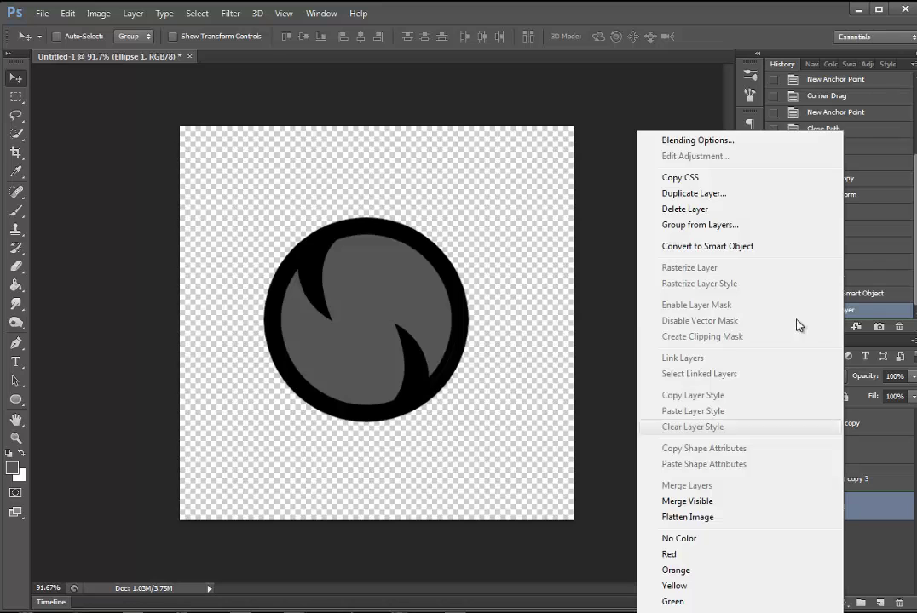
pyautogui.click(720, 145)
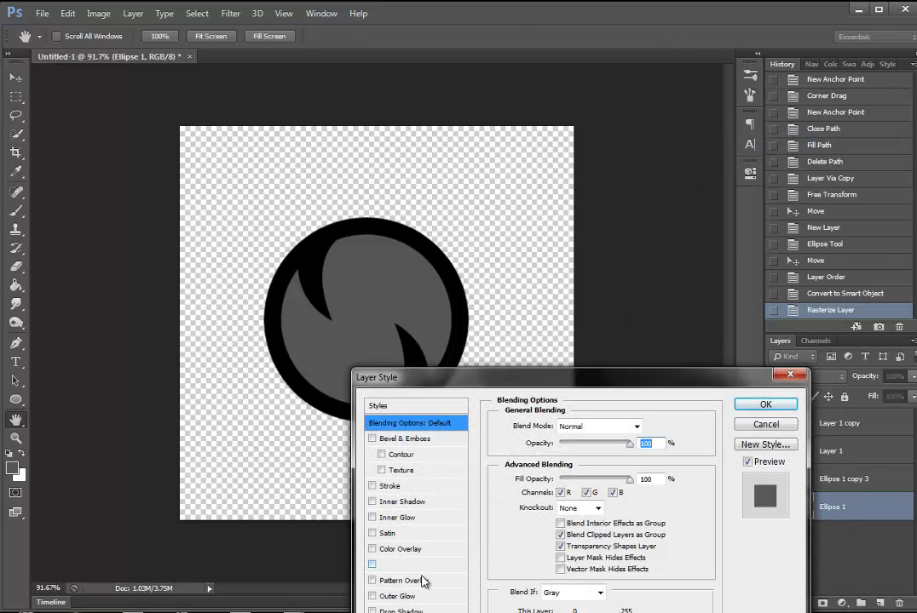
pyautogui.click(400, 548)
pyautogui.click(645, 428)
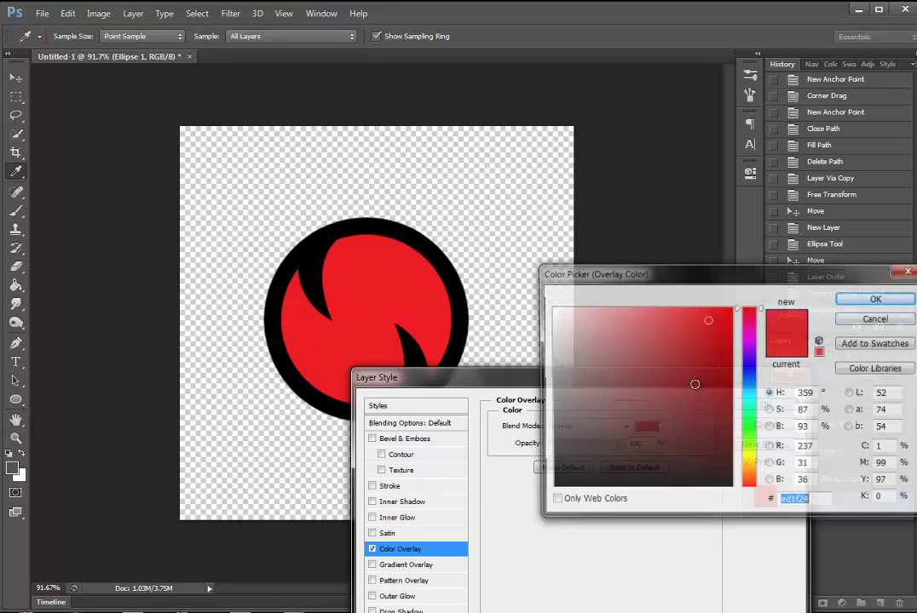
pyautogui.moveTo(748, 379); pyautogui.dragTo(747, 359)
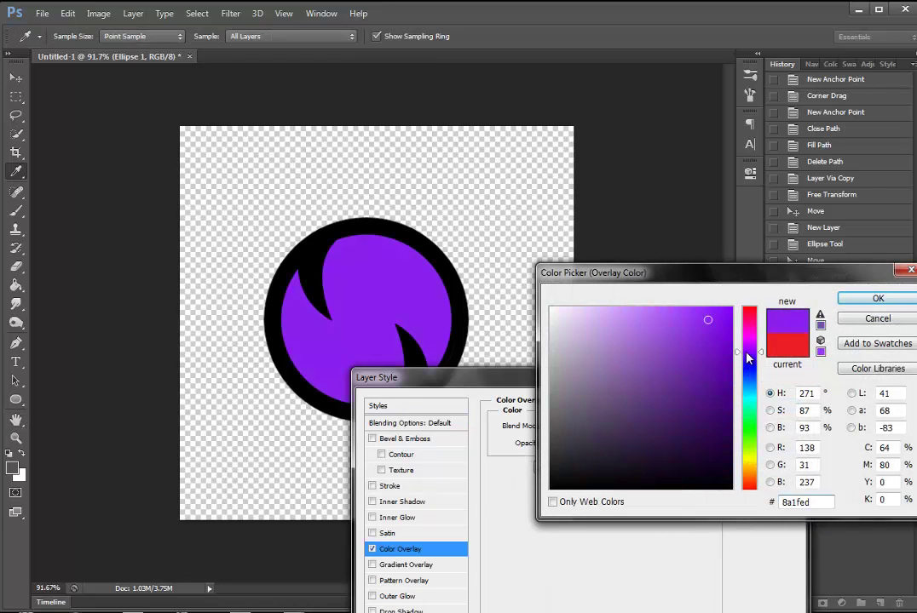
pyautogui.moveTo(721, 326); pyautogui.dragTo(715, 296)
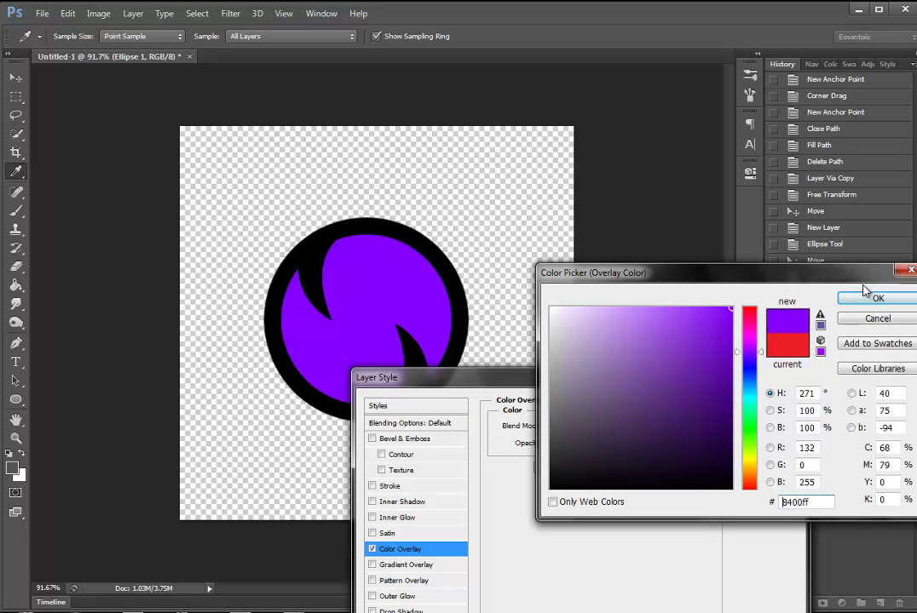
pyautogui.click(844, 301)
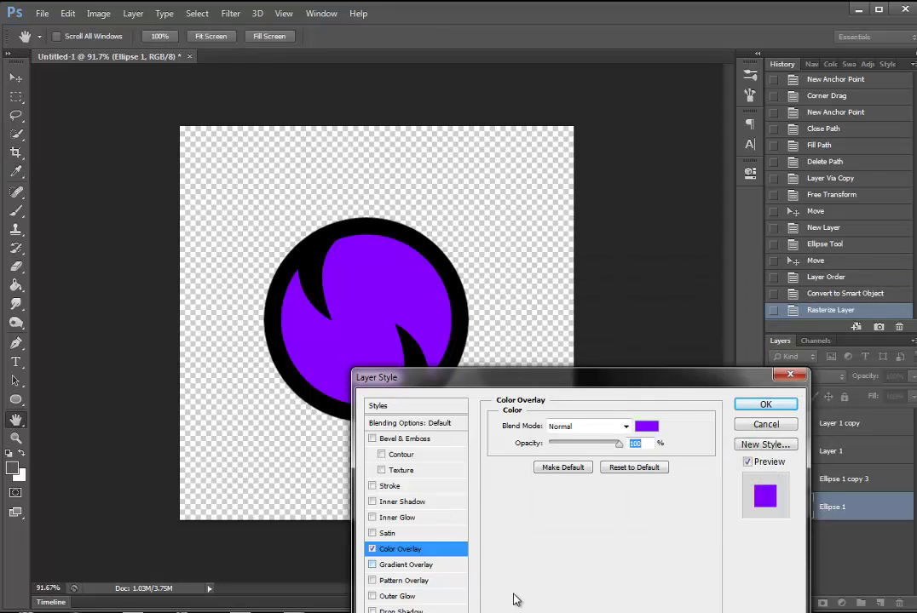
pyautogui.click(423, 502)
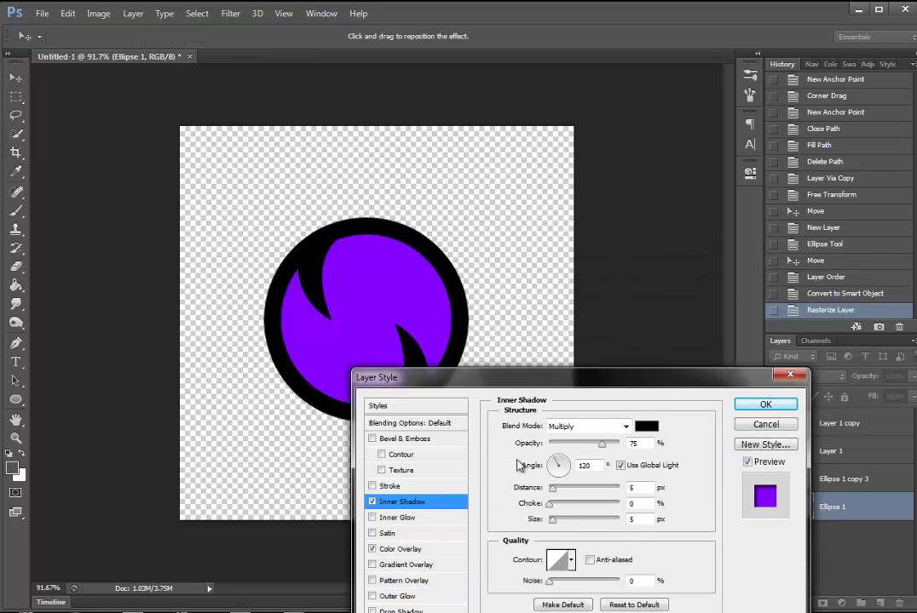
pyautogui.moveTo(559, 494); pyautogui.dragTo(317, 495)
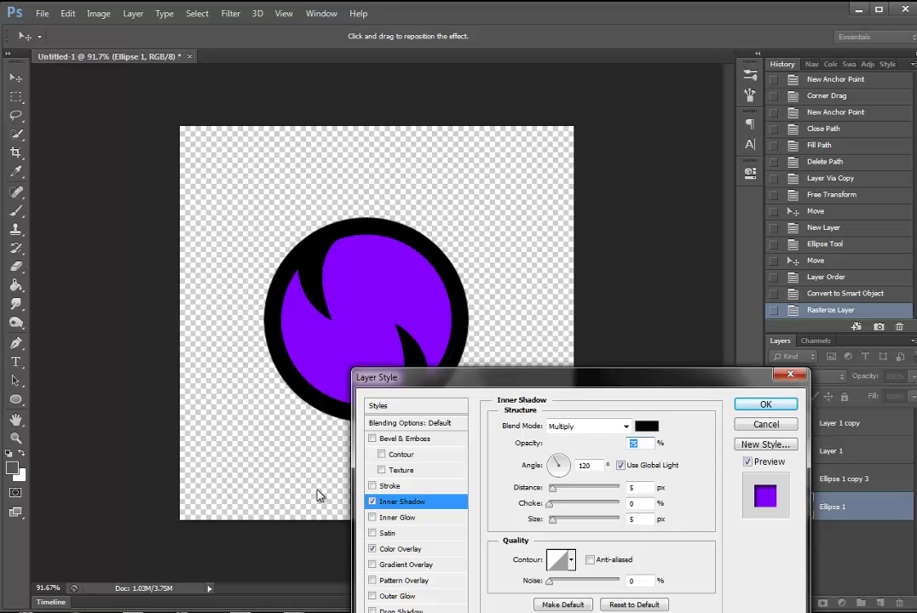
pyautogui.moveTo(570, 524); pyautogui.dragTo(578, 524)
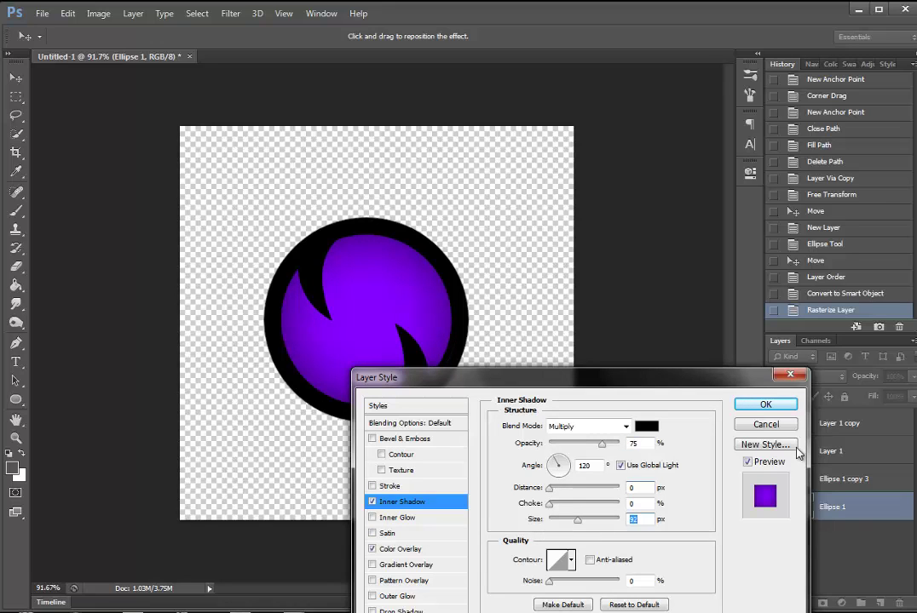
pyautogui.click(771, 405)
# Add Layer 2 and set up a soft Brush at 250 px
pyautogui.click(881, 602)
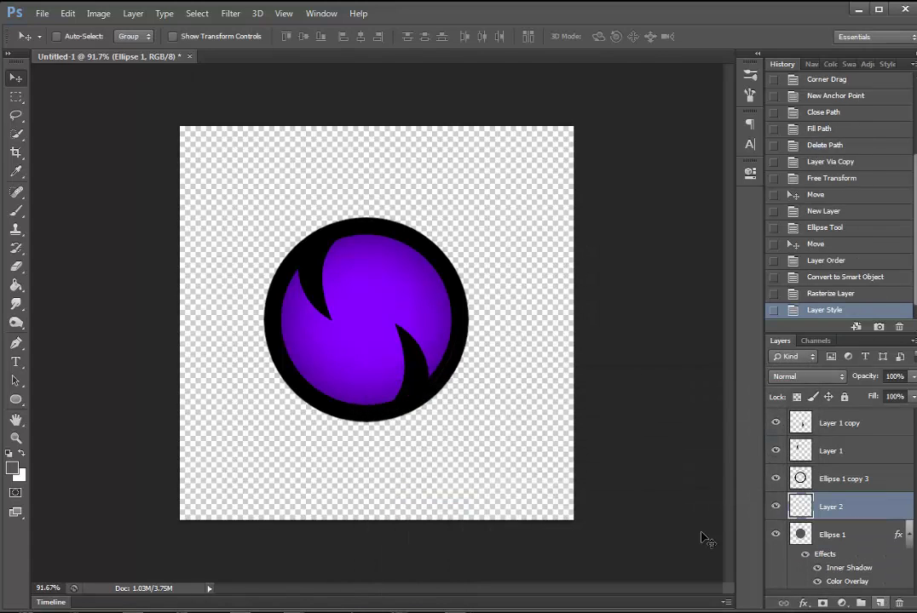
pyautogui.rightClick(858, 506)
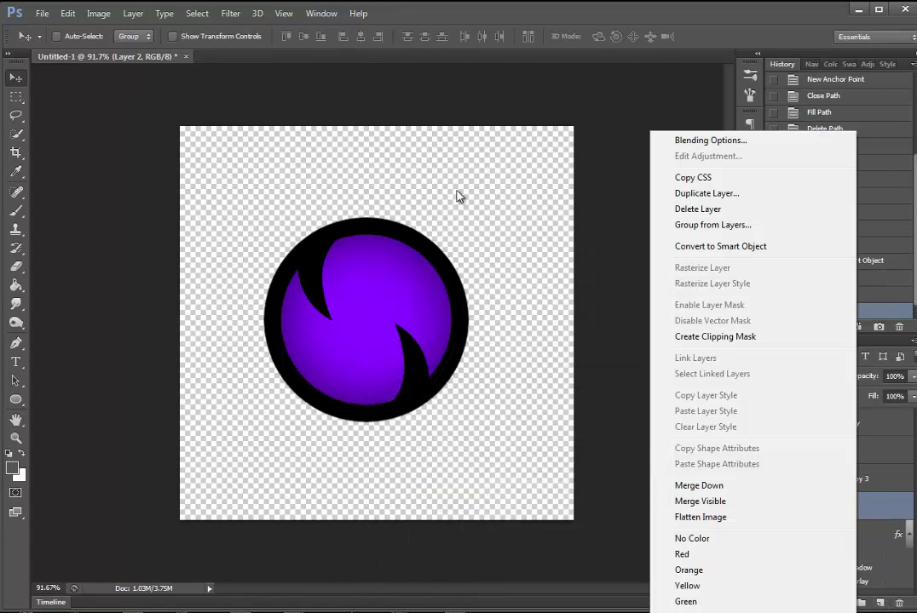
pyautogui.press('Escape')
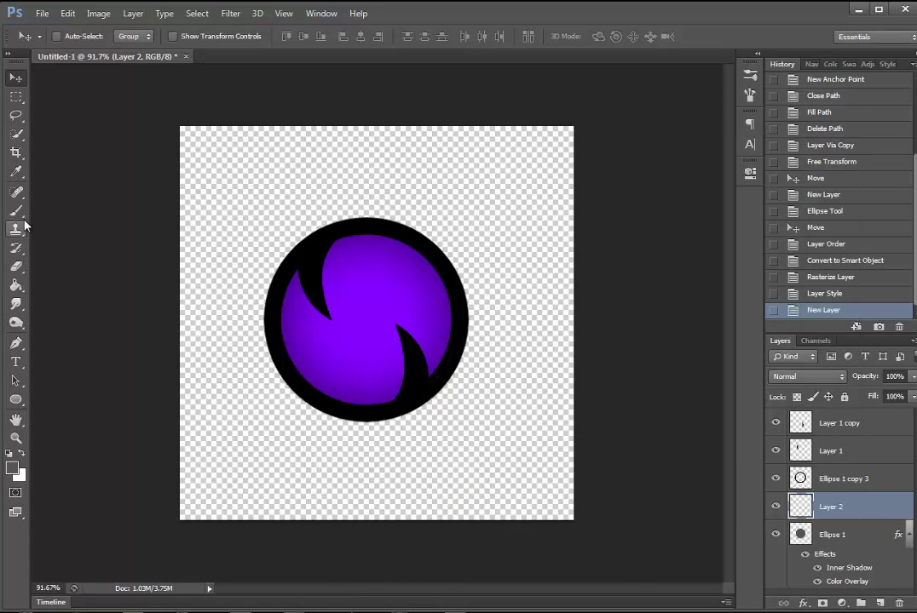
pyautogui.click(16, 212)
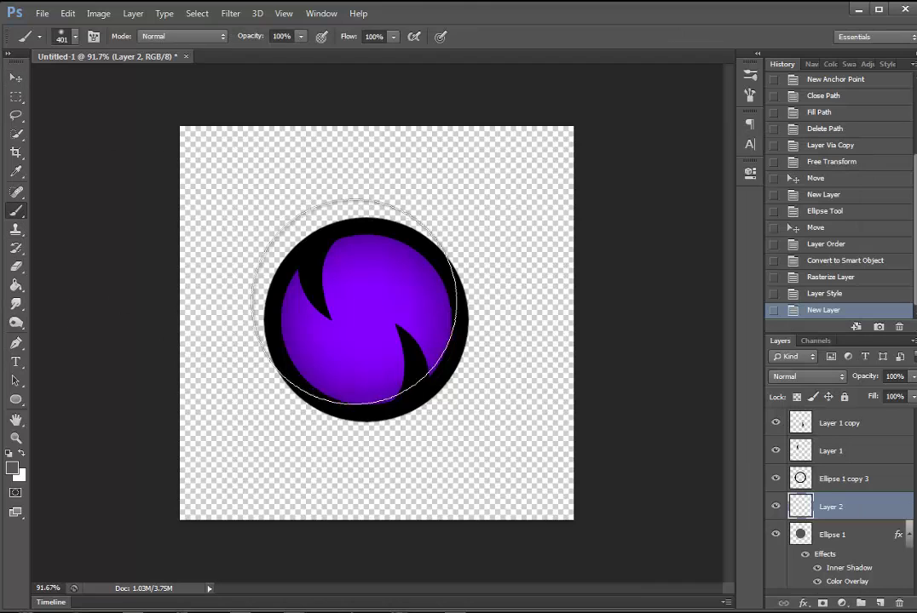
pyautogui.click(65, 36)
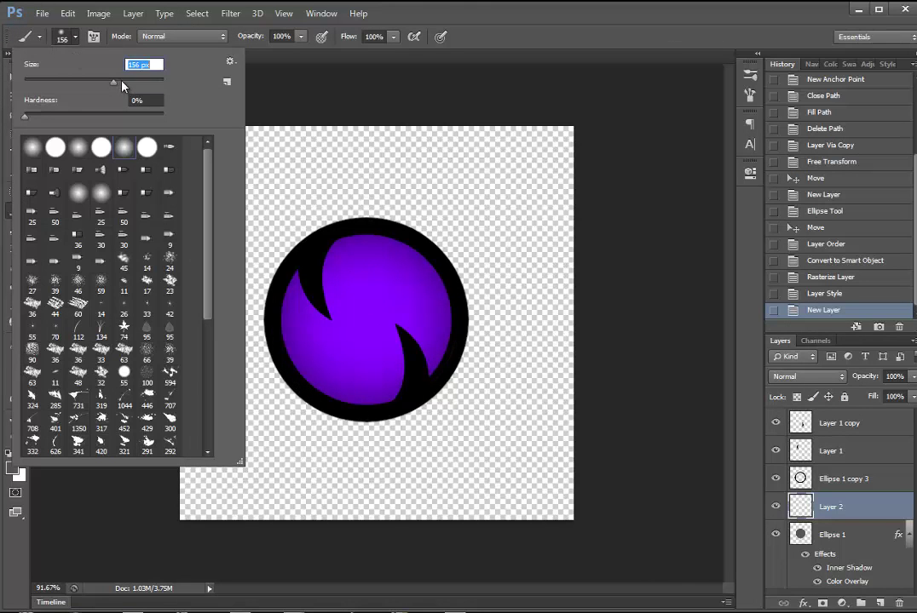
pyautogui.moveTo(121, 82); pyautogui.dragTo(136, 82)
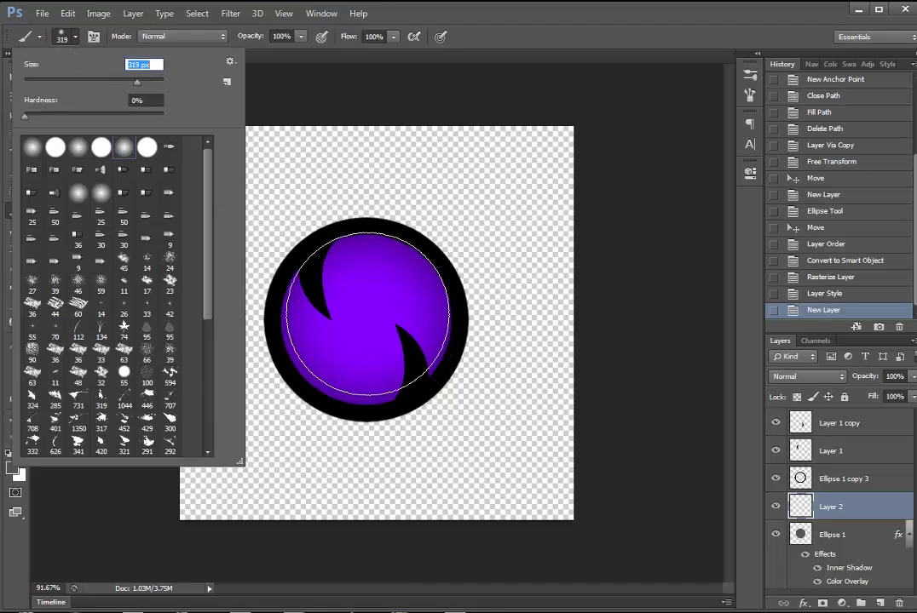
pyautogui.write('250')
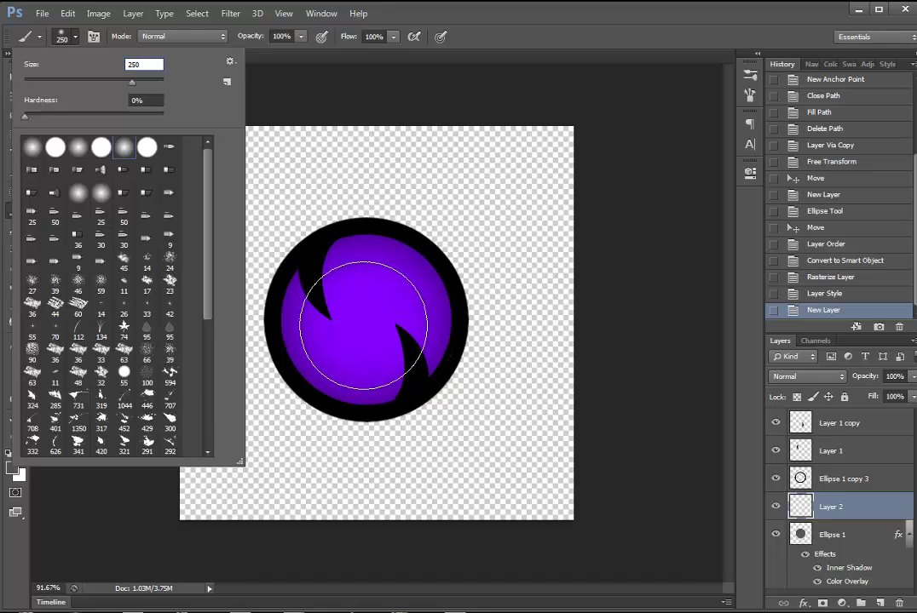
pyautogui.press('Return')
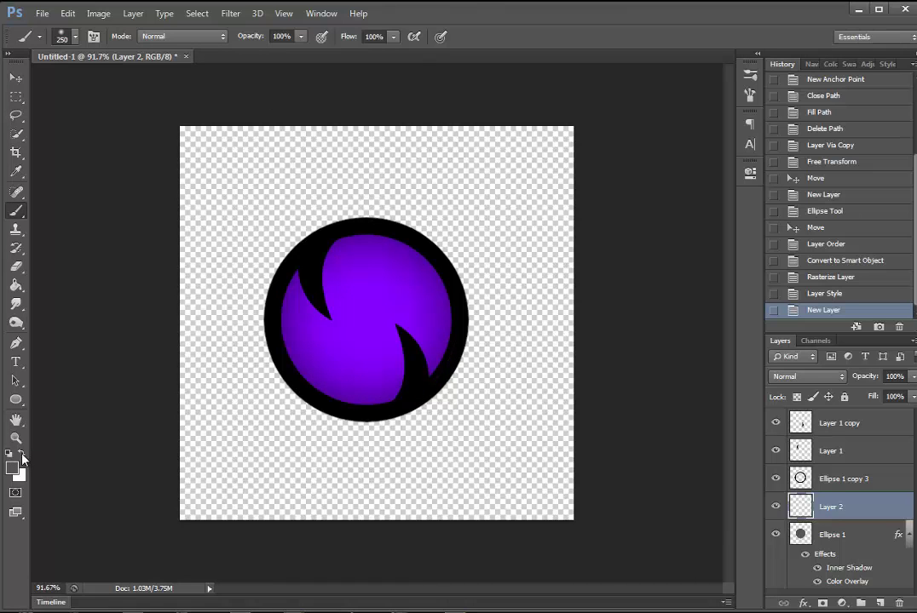
# Paint a white dab at the sphere's centre, blended as Screen at 16% opacity
pyautogui.click(20, 453)
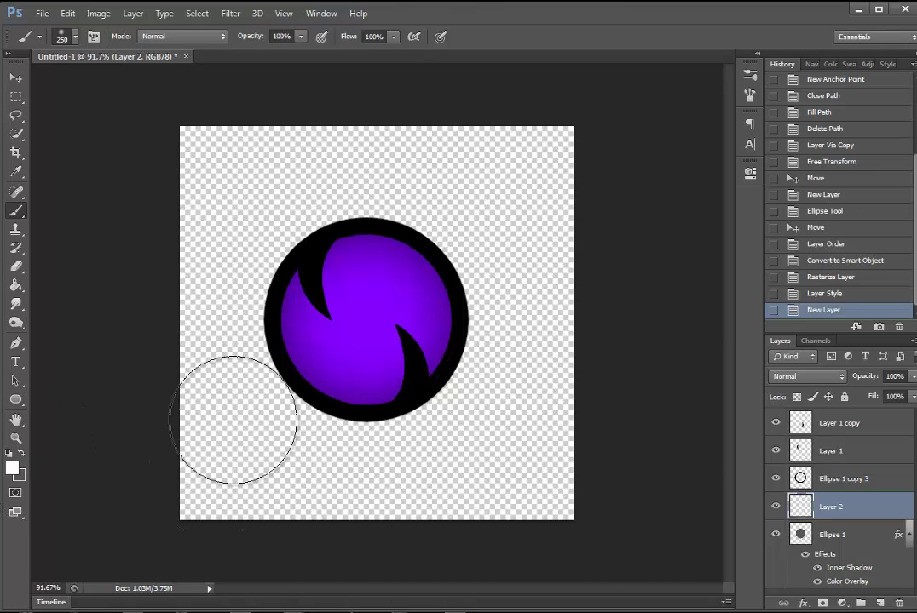
pyautogui.click(365, 317)
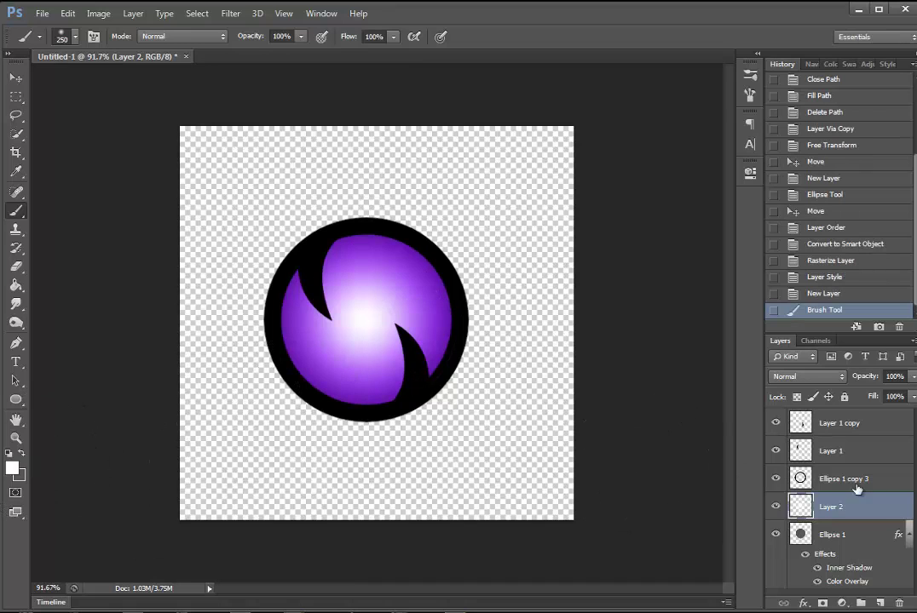
pyautogui.click(808, 377)
pyautogui.click(796, 135)
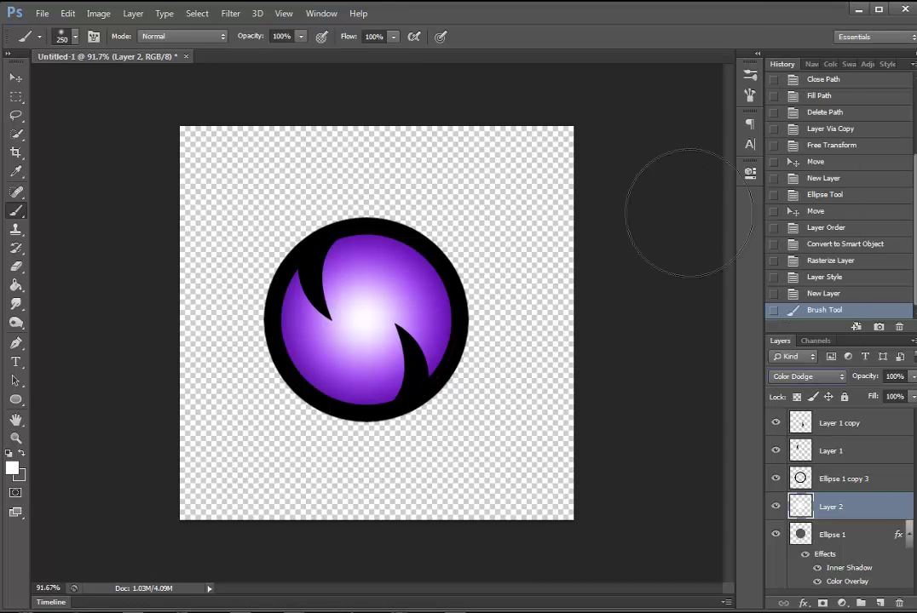
pyautogui.click(818, 379)
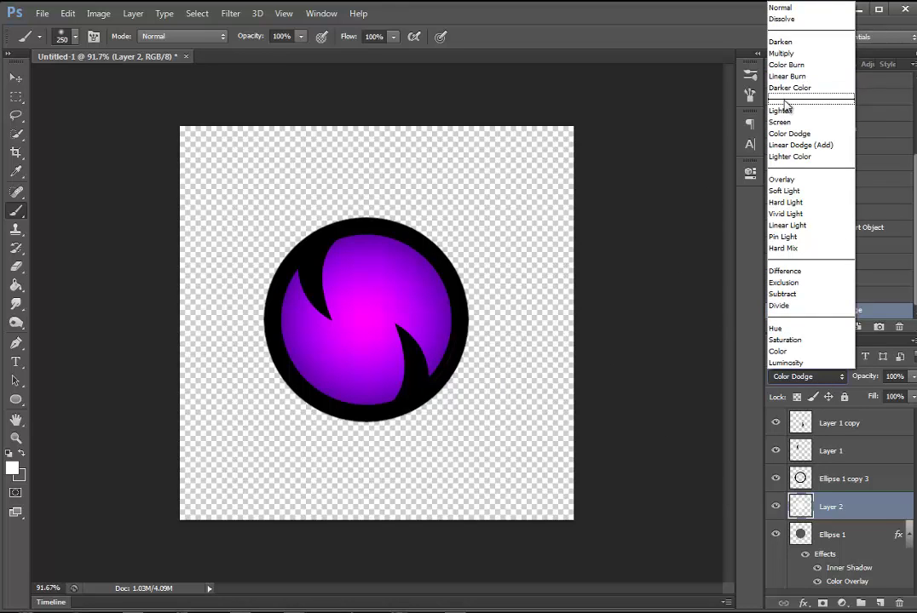
pyautogui.click(780, 122)
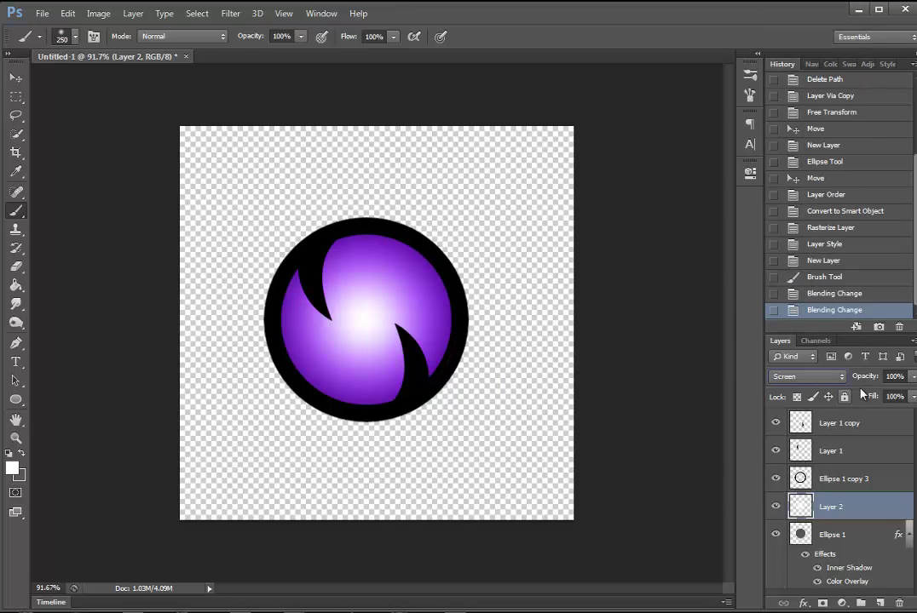
pyautogui.moveTo(865, 375); pyautogui.dragTo(806, 368)
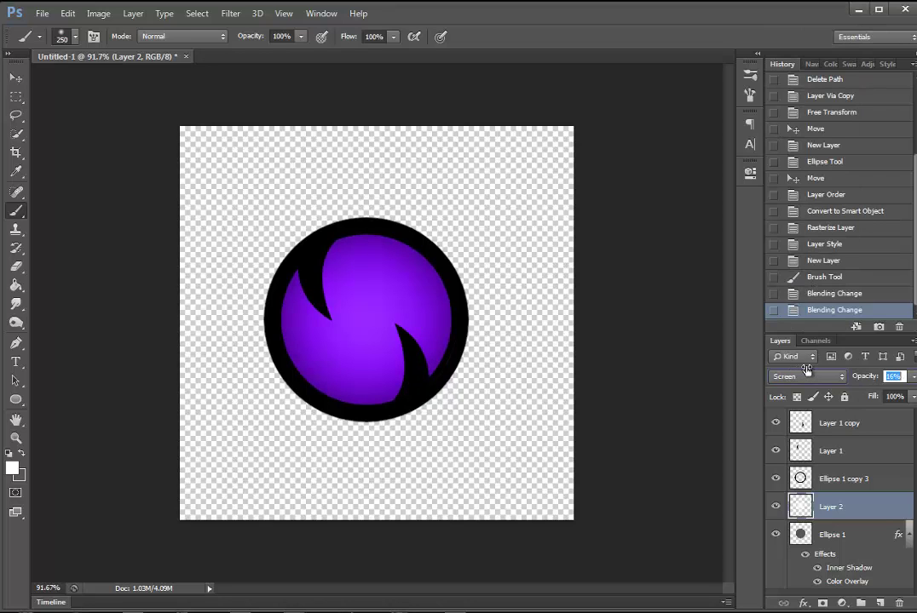
# On a new Layer 3, paint a vivid purple (#8400ff) dab at the sphere's centre
pyautogui.click(880, 604)
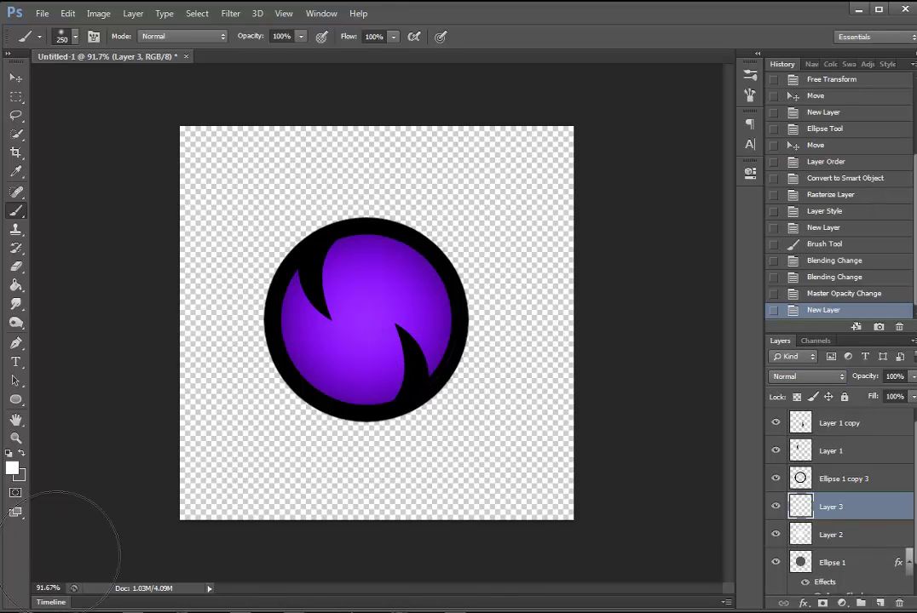
pyautogui.click(10, 471)
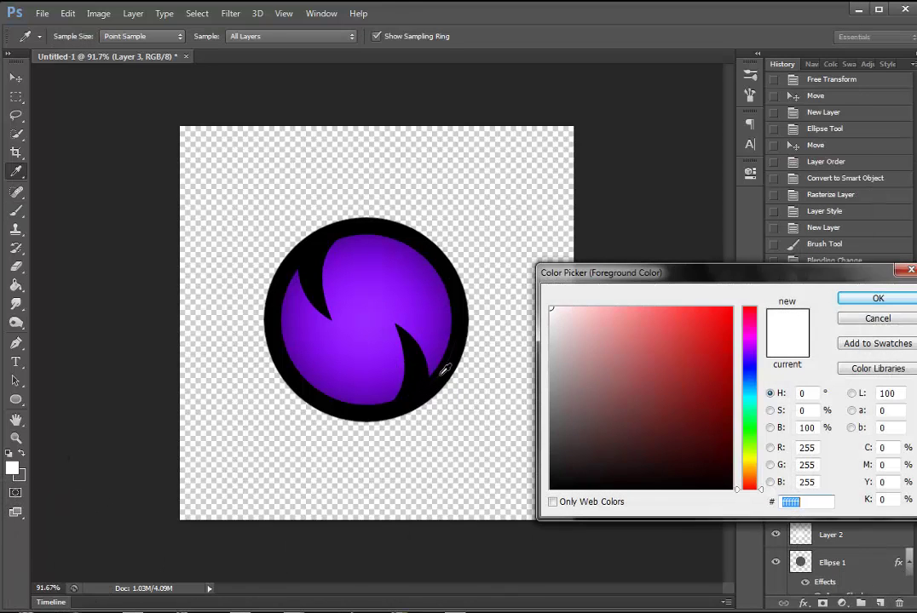
pyautogui.click(444, 298)
pyautogui.click(730, 309)
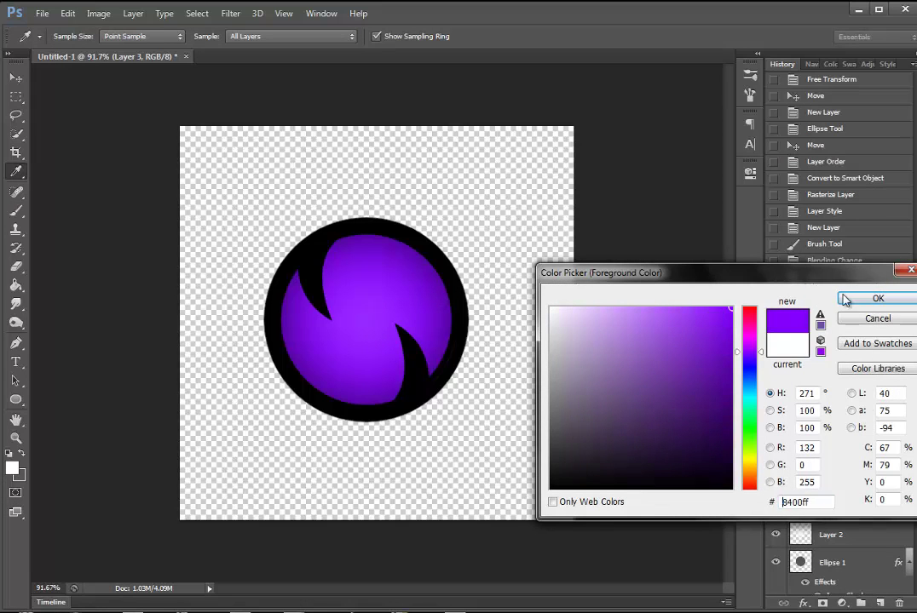
pyautogui.press('b')
pyautogui.press('Return')
pyautogui.click(378, 297)
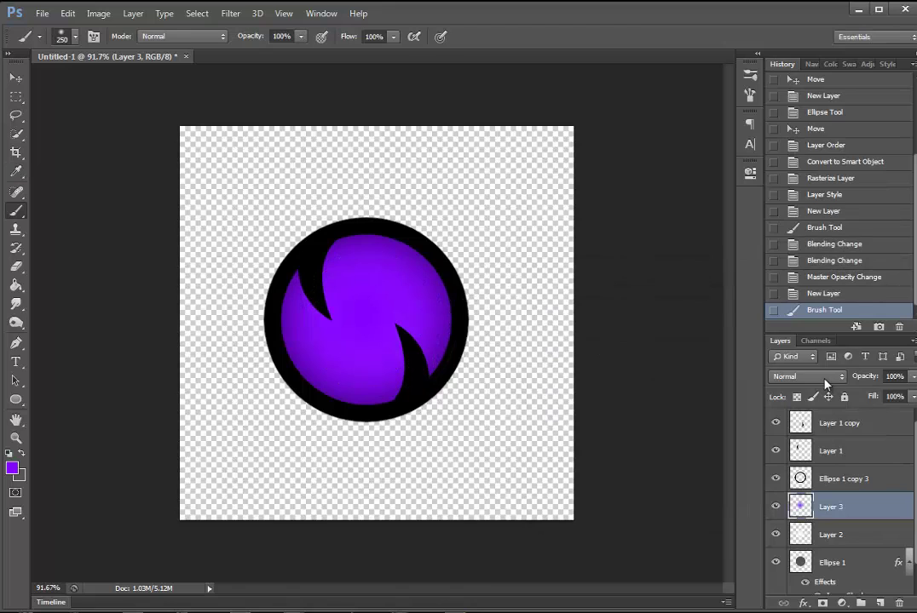
# Set Layer 3 to Color Dodge at 57% opacity and shift its hue by +2
pyautogui.click(823, 378)
pyautogui.click(810, 134)
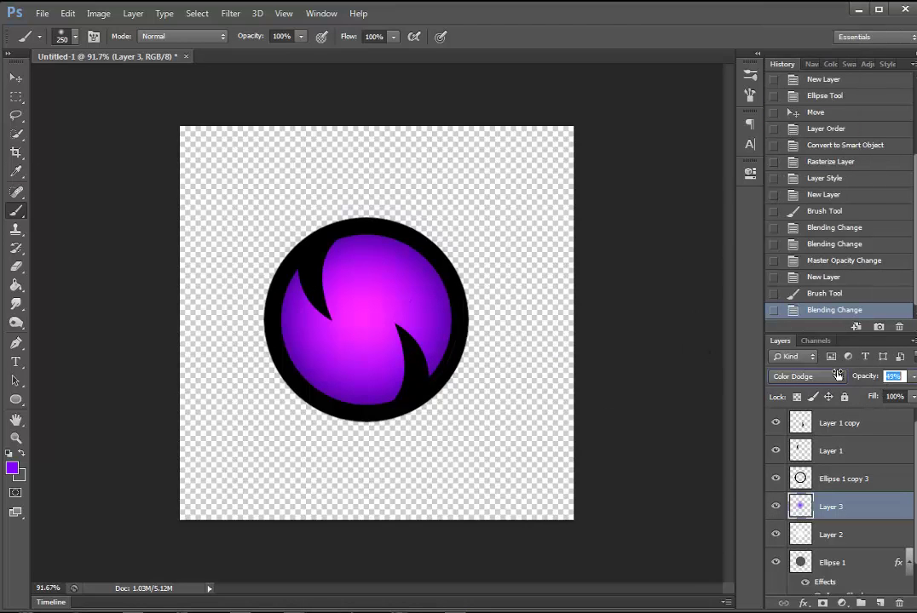
pyautogui.moveTo(883, 378); pyautogui.dragTo(839, 375)
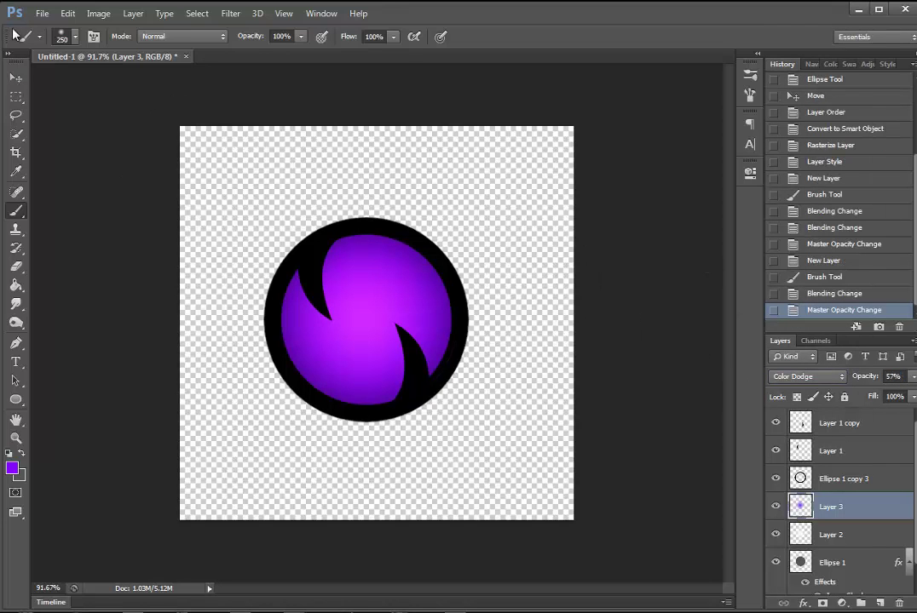
pyautogui.click(101, 13)
pyautogui.moveTo(120, 50)
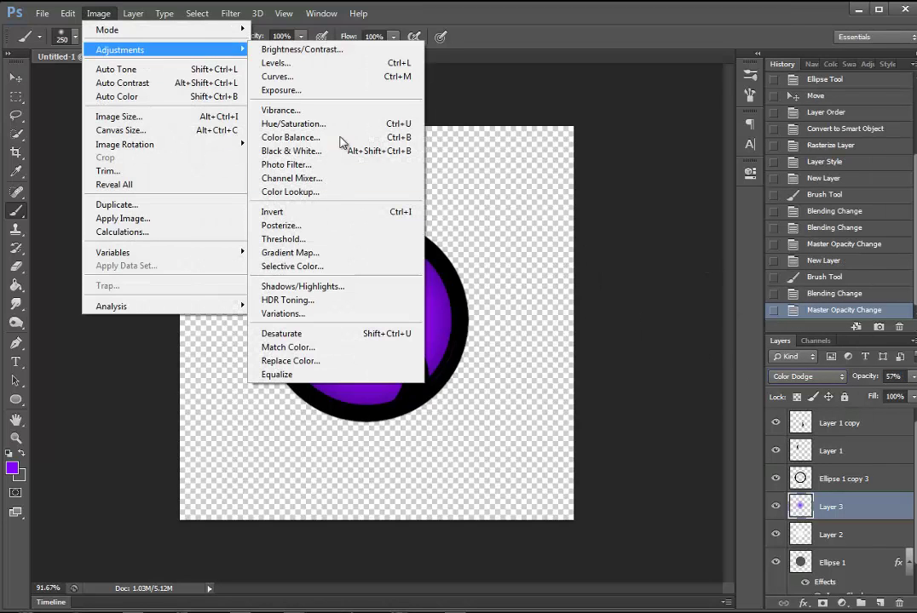
pyautogui.click(314, 126)
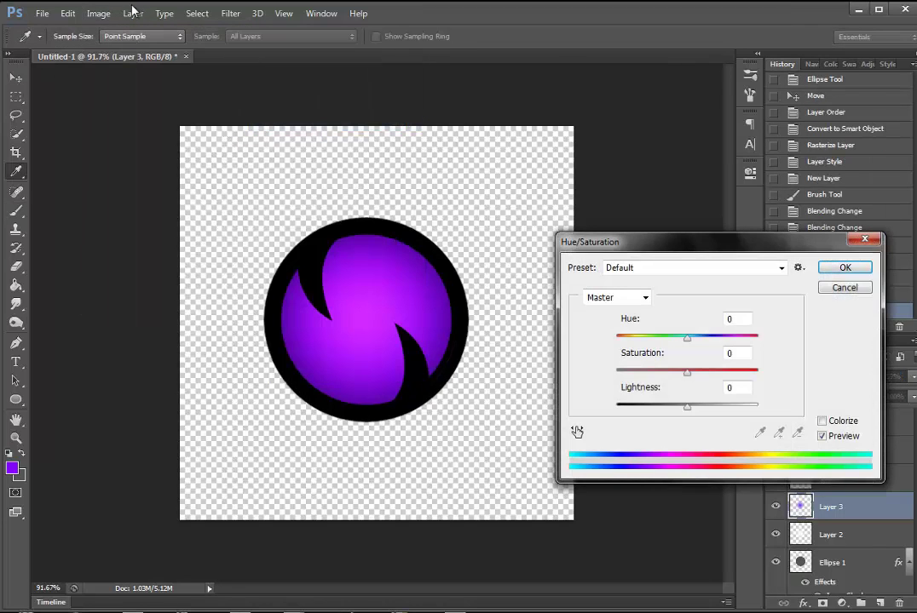
pyautogui.moveTo(690, 341)
pyautogui.mouseDown()
pyautogui.moveTo(681, 344)
pyautogui.moveTo(705, 343)
pyautogui.moveTo(690, 341)
pyautogui.moveTo(699, 373)
pyautogui.mouseUp()
pyautogui.press('Return')
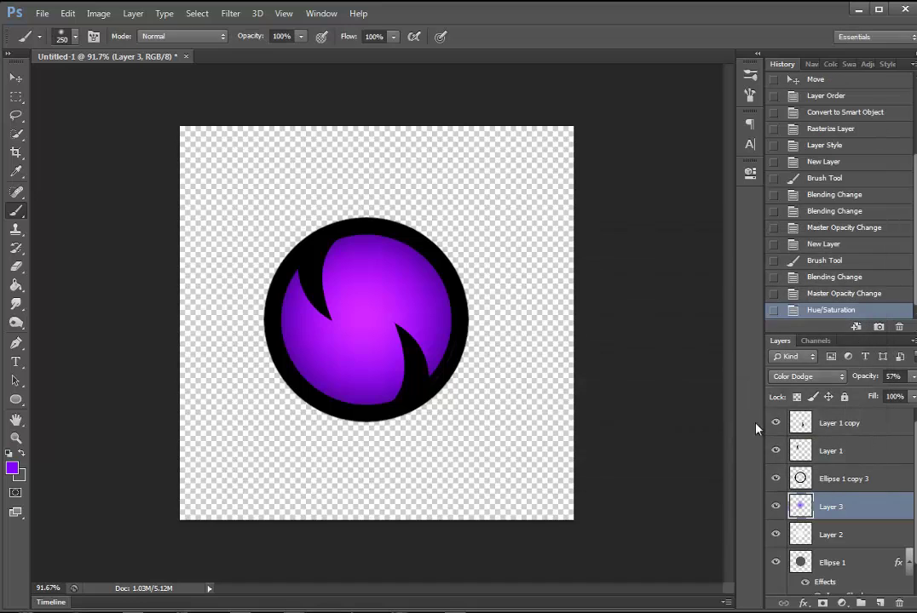
pyautogui.hotkey('ctrl', 'shift', 'alt', 'n')
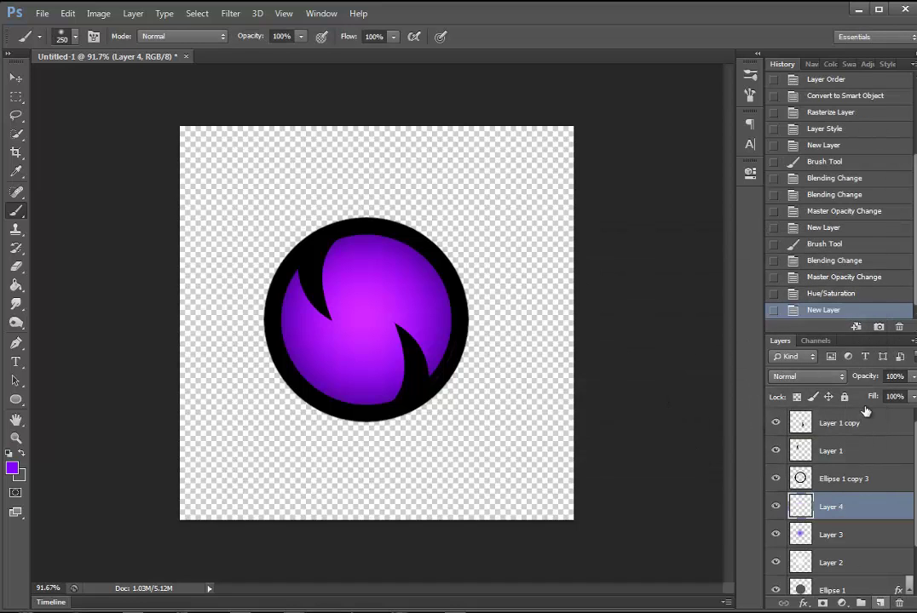
# Set Layer 4 to Screen and paint a soft white glow on the sphere's centre
pyautogui.click(835, 382)
pyautogui.click(809, 121)
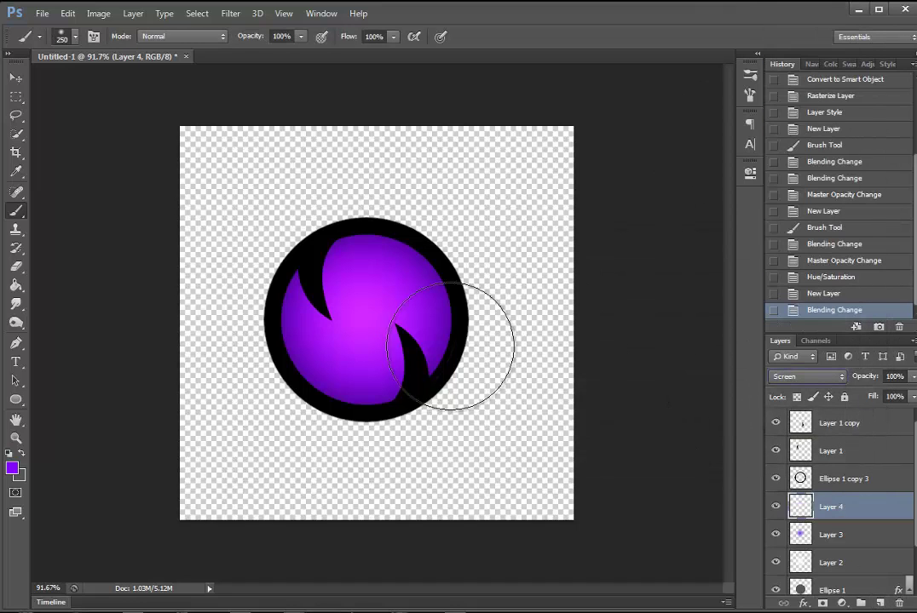
pyautogui.click(12, 468)
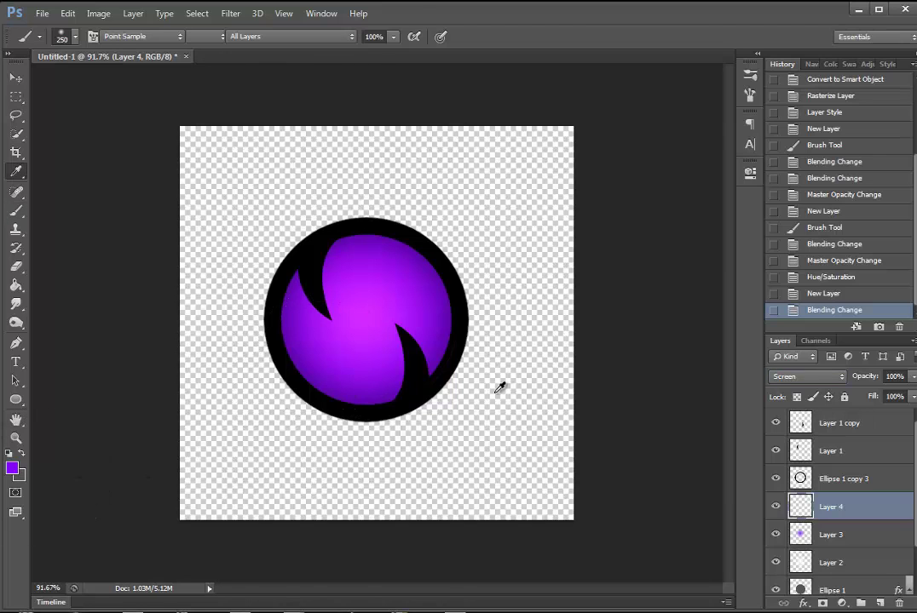
pyautogui.moveTo(662, 339); pyautogui.dragTo(551, 308)
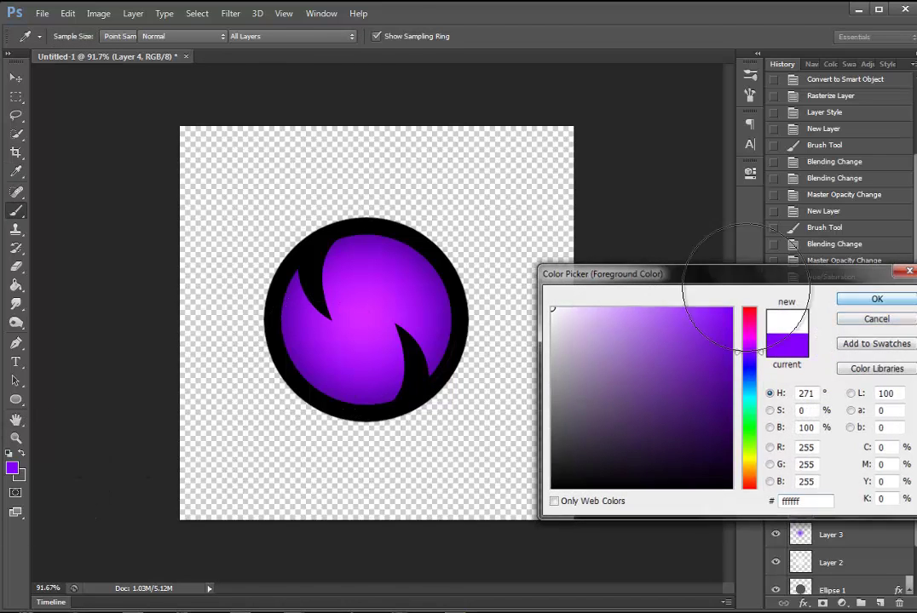
pyautogui.press('Return')
pyautogui.click(360, 326)
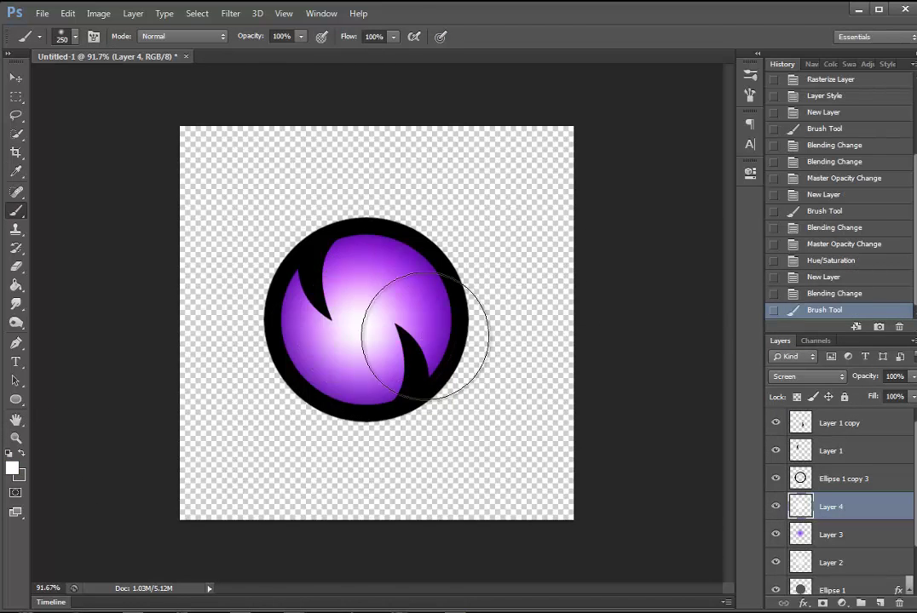
pyautogui.hotkey('ctrl', 'z')
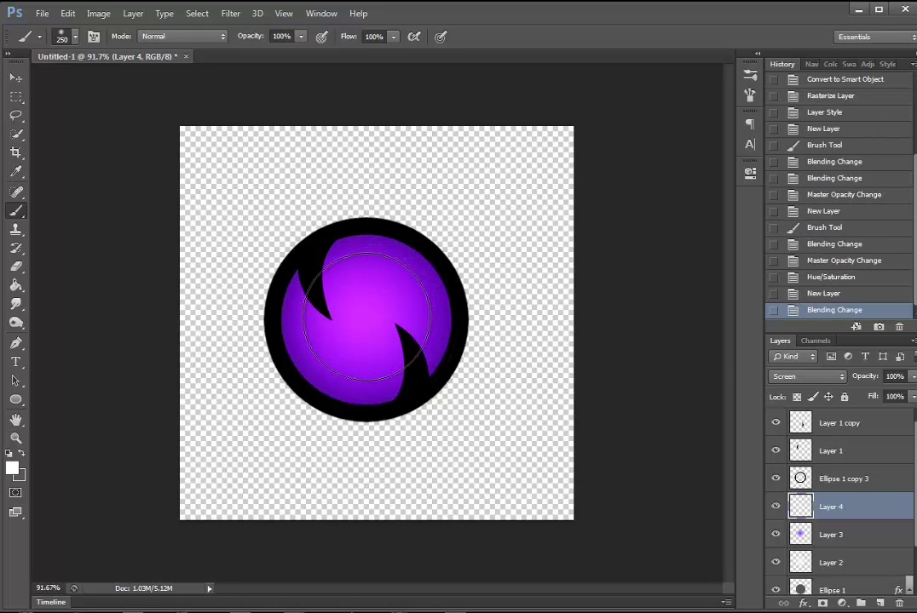
pyautogui.hotkey('ctrl', 'z')
# Change Layer 4's blend mode to Soft Light
pyautogui.click(807, 377)
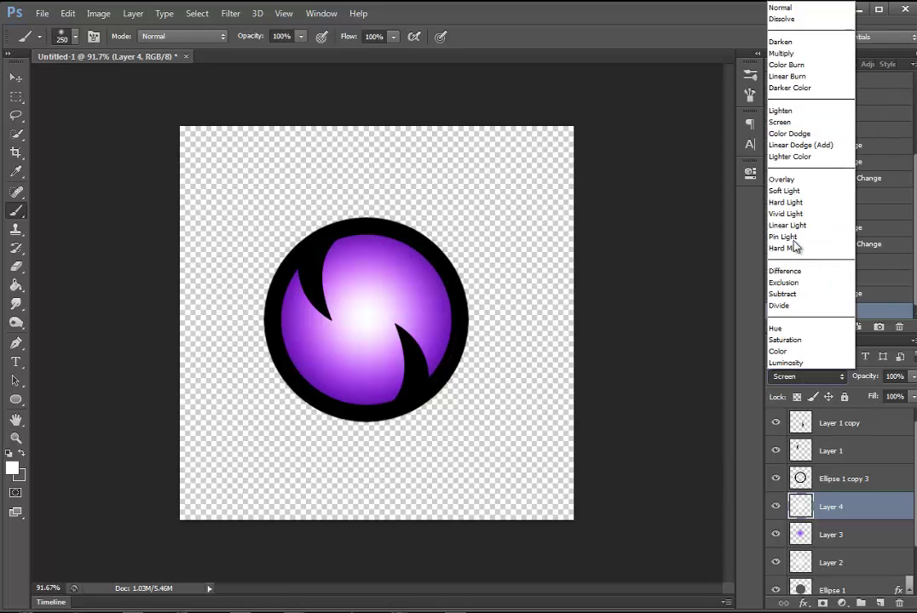
pyautogui.click(797, 179)
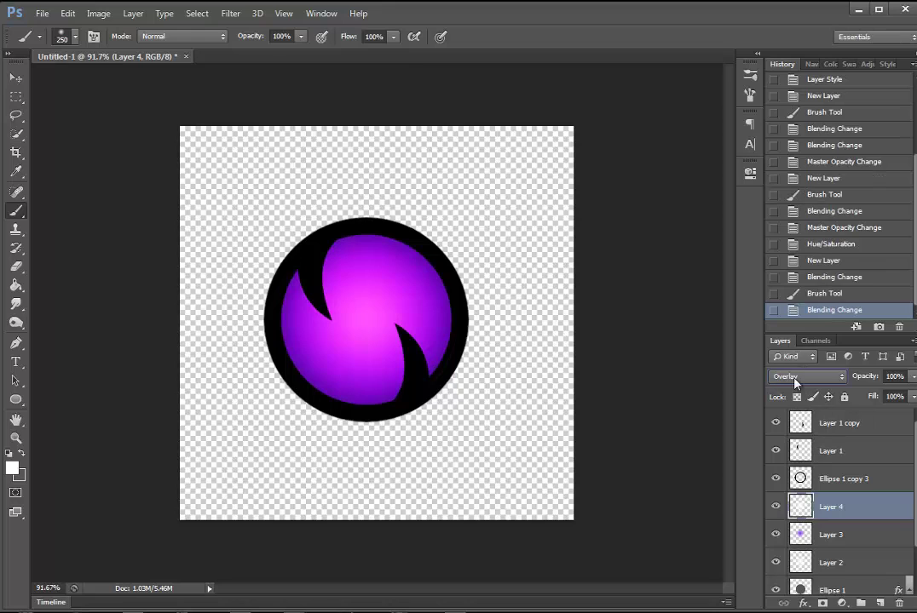
pyautogui.click(785, 380)
pyautogui.click(791, 191)
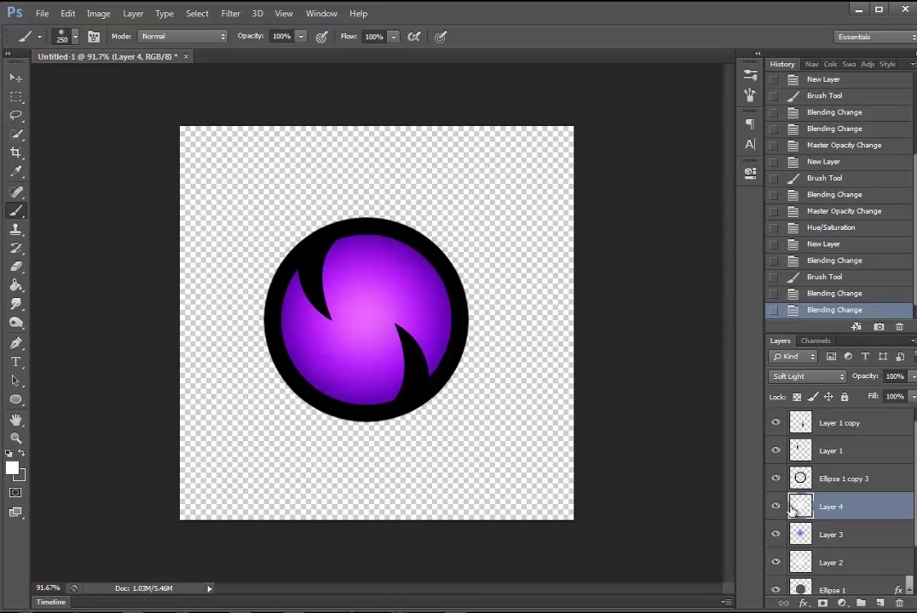
# On a new Layer 5, paint a white centre glow in Color Dodge at 11% opacity
pyautogui.click(880, 603)
pyautogui.press('Delete')
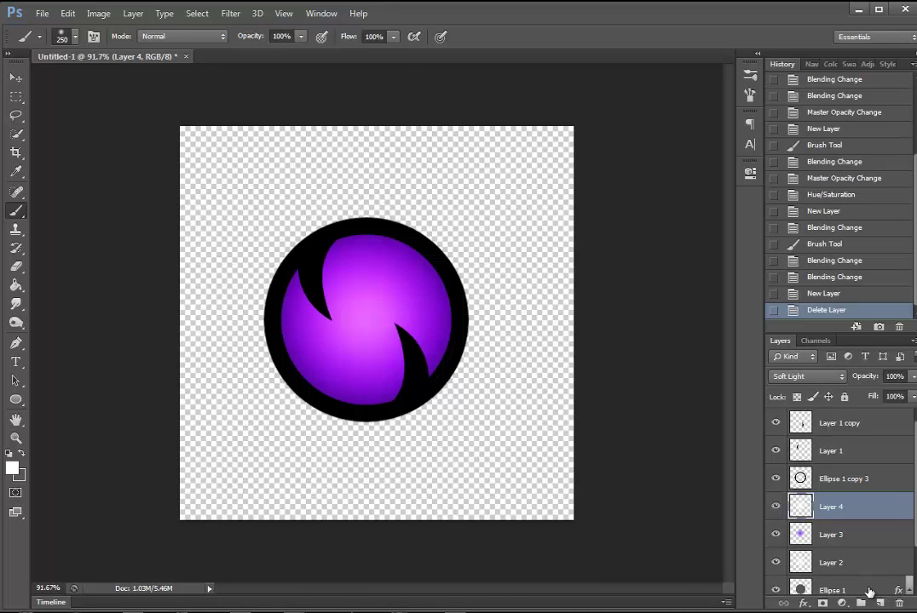
pyautogui.hotkey('ctrl', 'shift', 'alt', 'n')
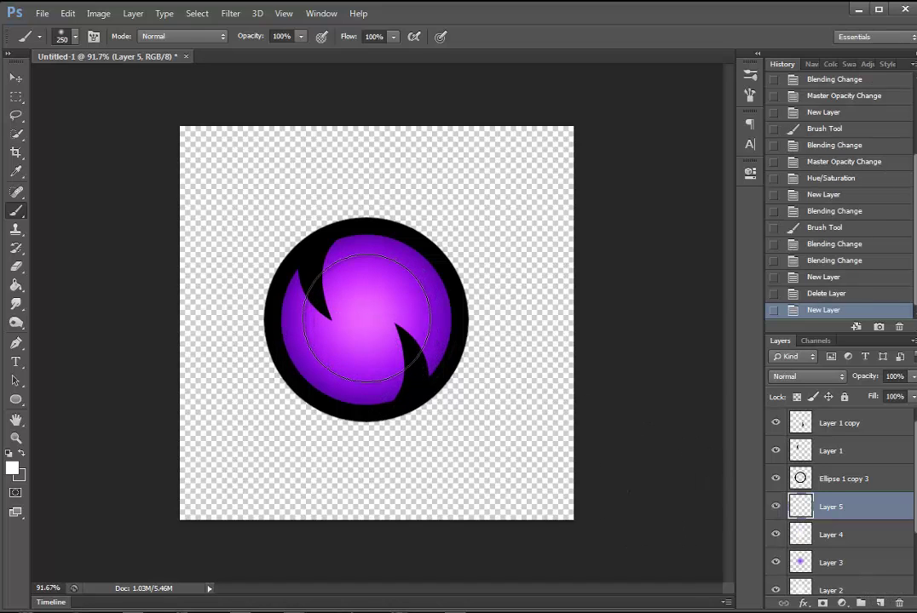
pyautogui.click(371, 317)
pyautogui.click(808, 376)
pyautogui.click(789, 125)
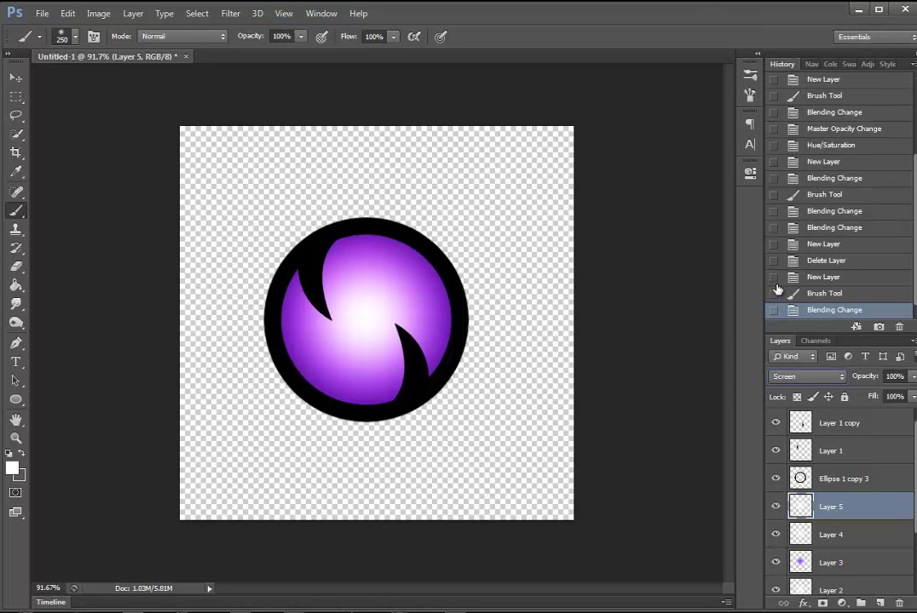
pyautogui.click(842, 377)
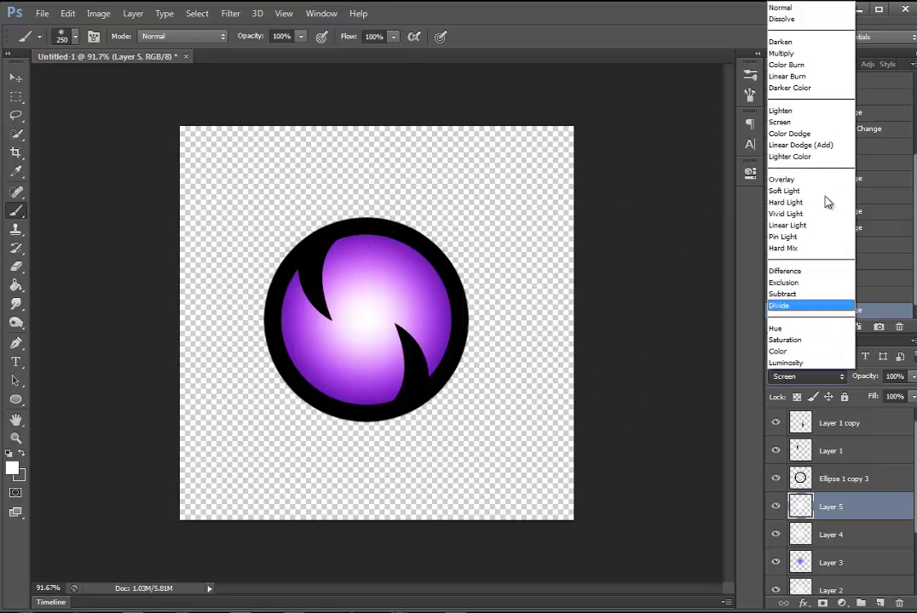
pyautogui.click(805, 134)
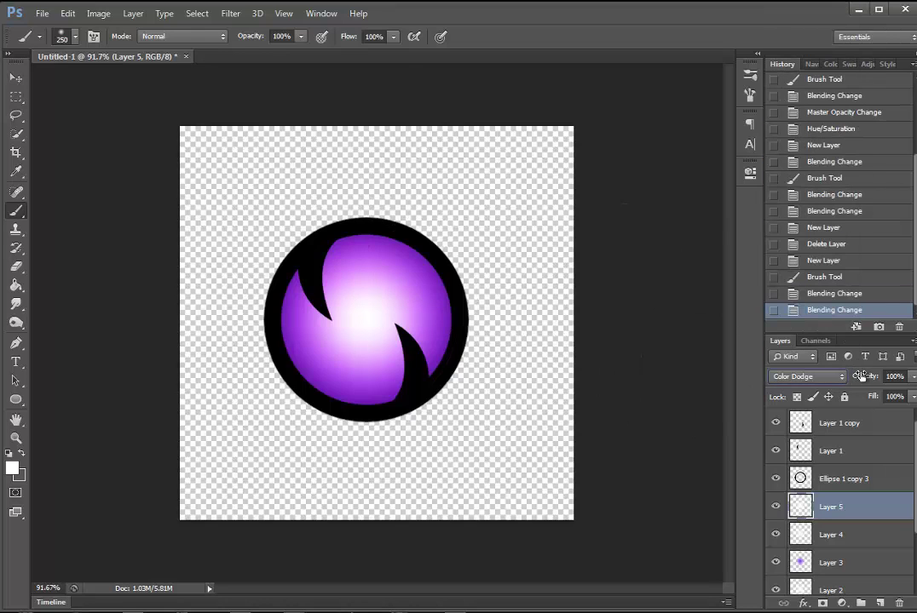
pyautogui.moveTo(861, 375); pyautogui.dragTo(812, 378)
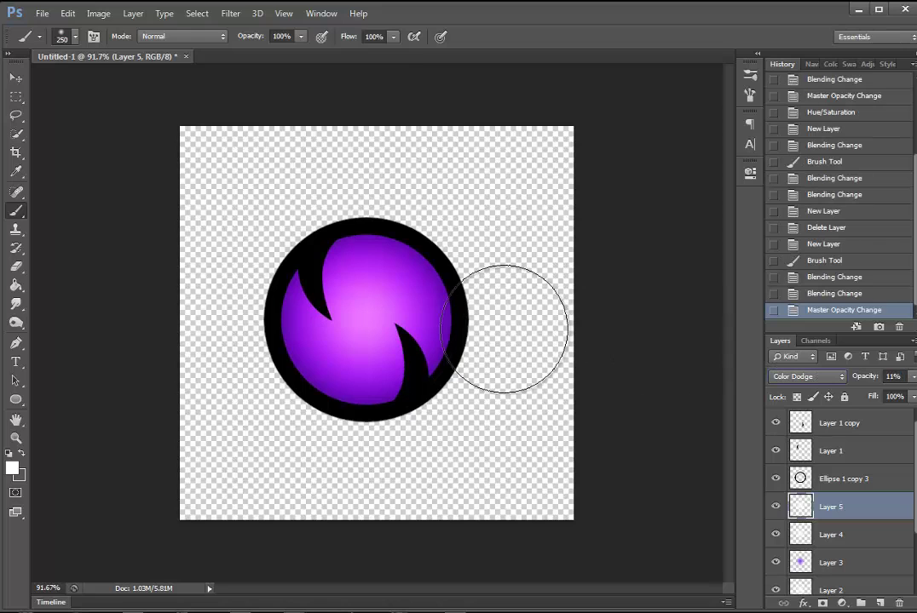
pyautogui.click(880, 604)
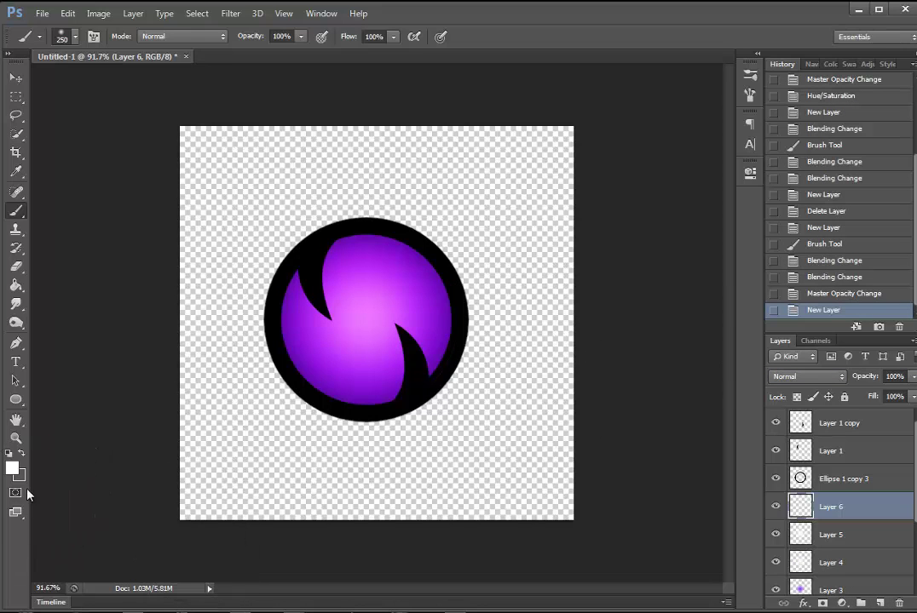
# Clip Layer 6, then draw a large white Ellipse 2 over the sphere and make it a smart object
pyautogui.rightClick(849, 509)
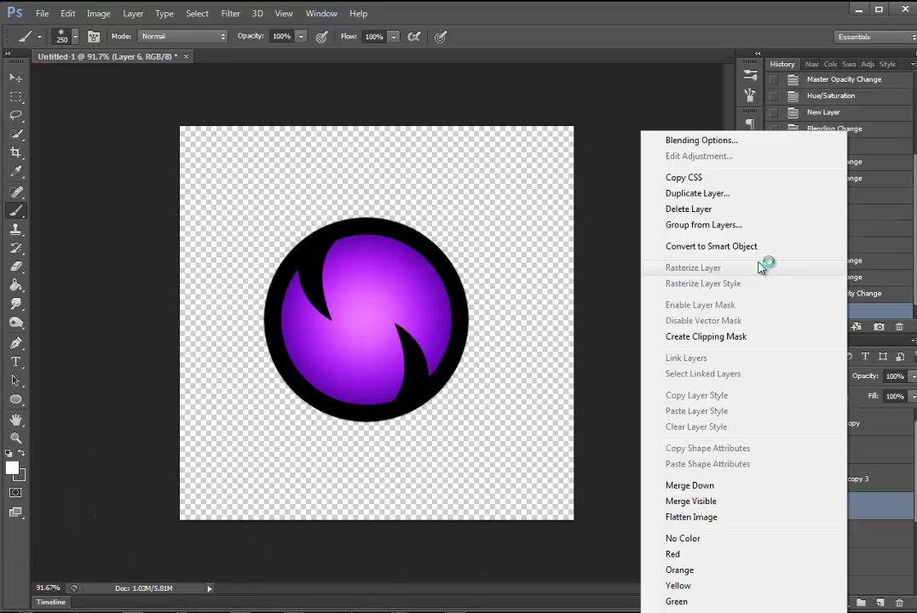
pyautogui.click(703, 338)
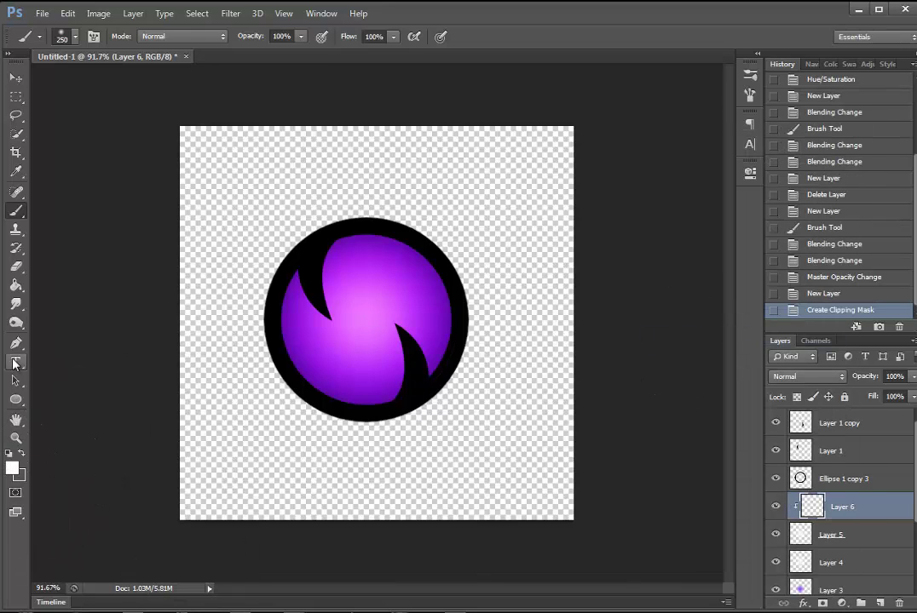
pyautogui.click(15, 400)
pyautogui.moveTo(210, 126); pyautogui.dragTo(527, 347)
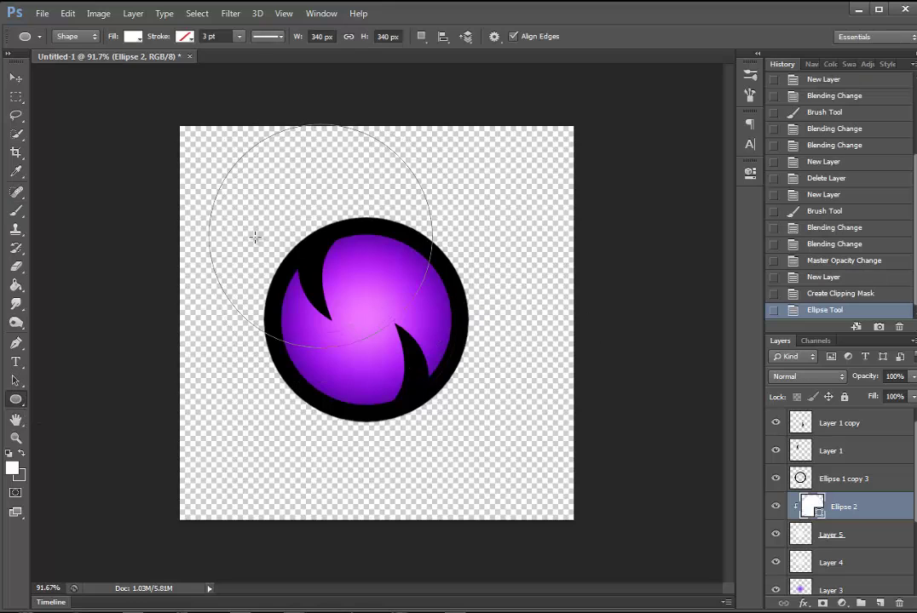
pyautogui.rightClick(850, 516)
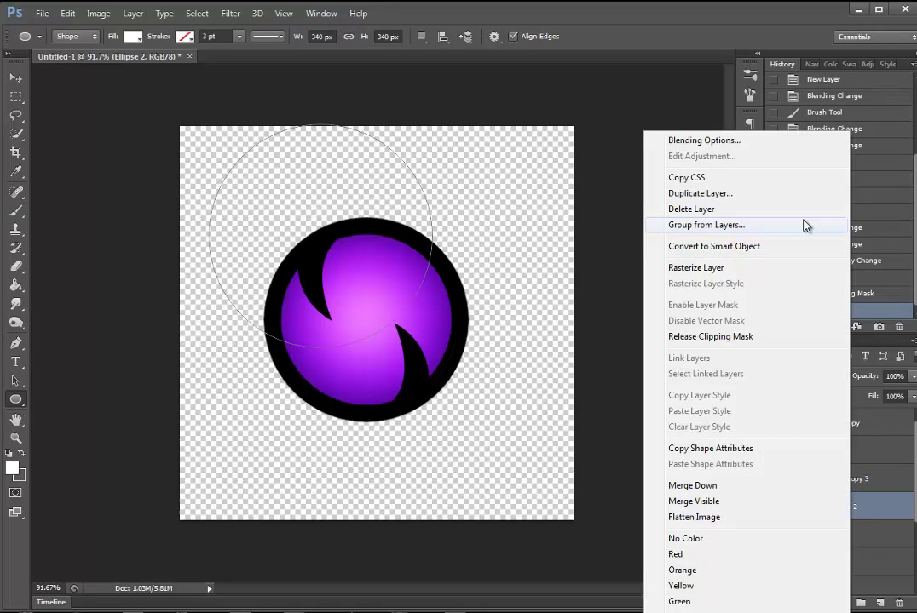
pyautogui.click(669, 247)
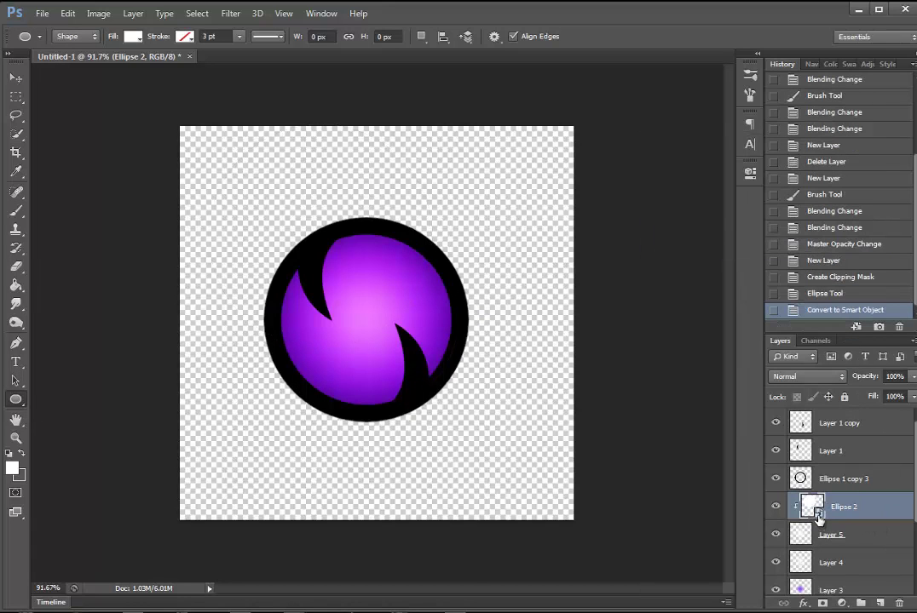
# Move Ellipse 2 below Layer 2 and clip it to the purple sphere
pyautogui.scroll(-3, 859, 500)
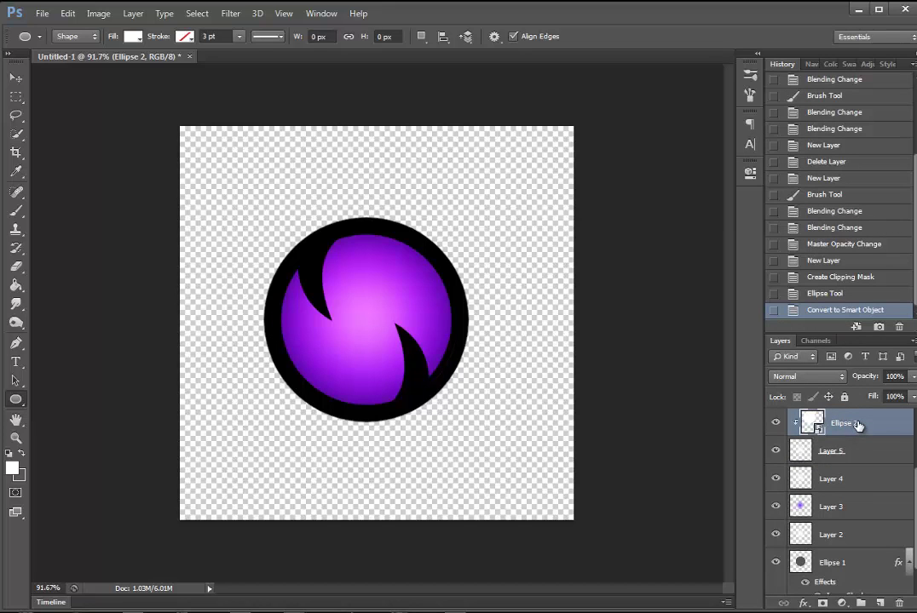
pyautogui.moveTo(857, 425); pyautogui.dragTo(855, 546)
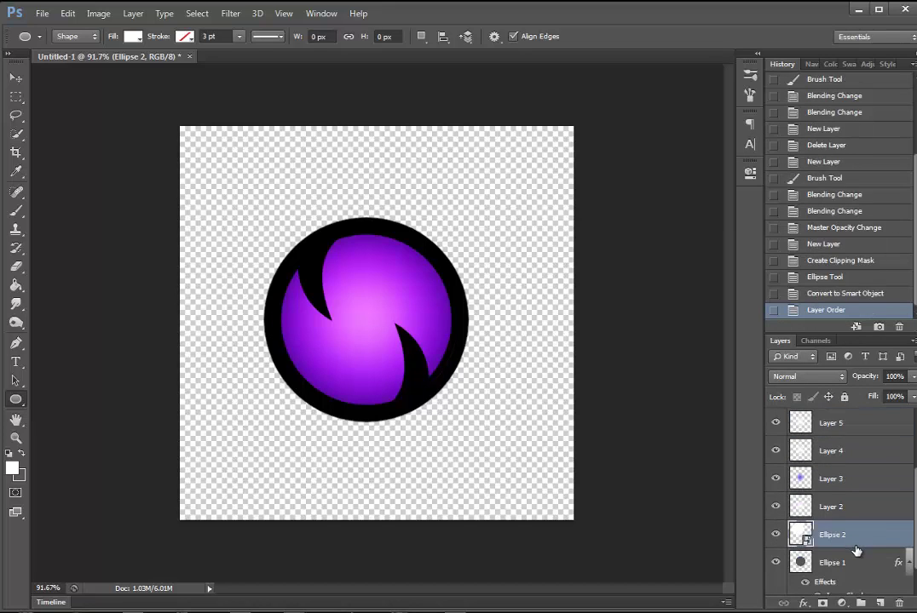
pyautogui.rightClick(848, 553)
pyautogui.click(704, 374)
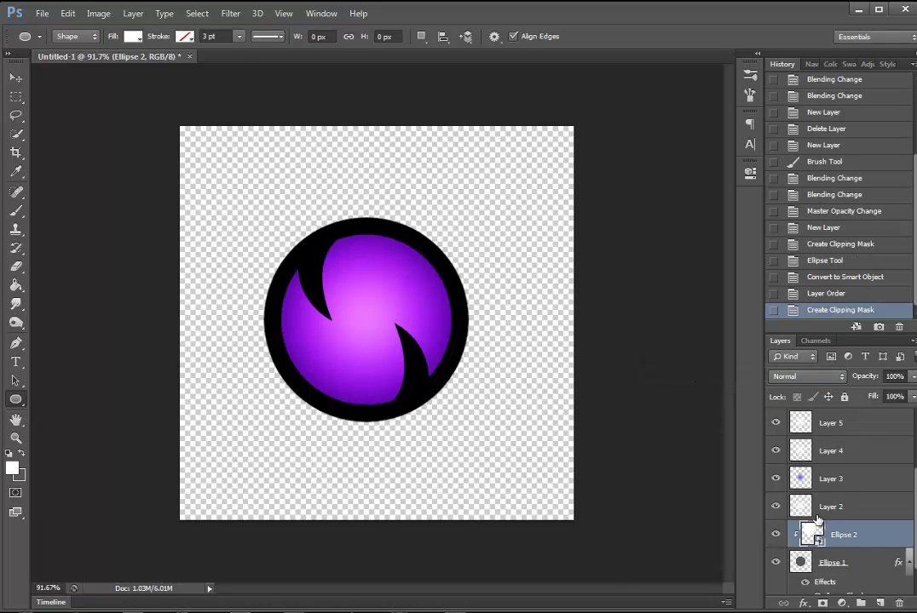
# Convert Ellipse 1 to a smart object and rasterize it
pyautogui.rightClick(833, 569)
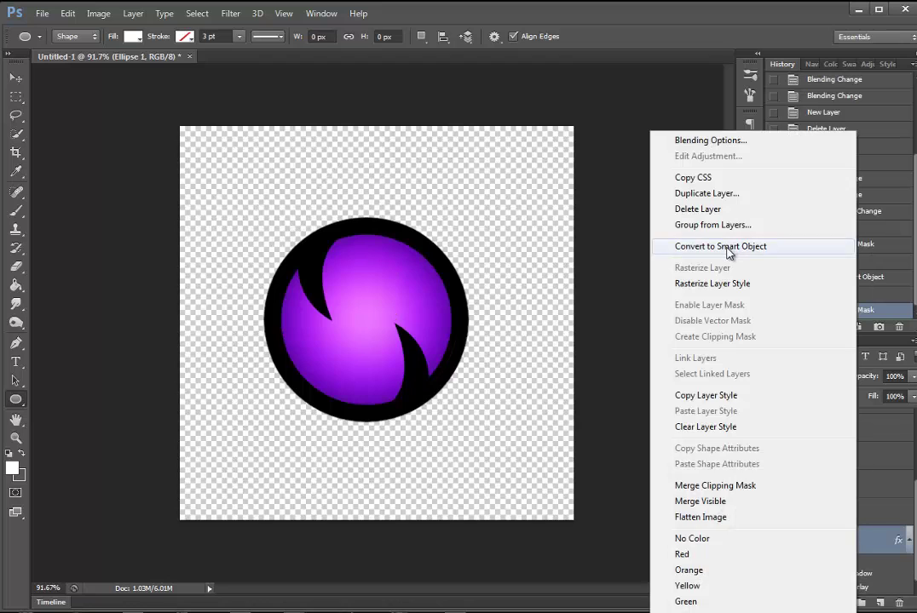
pyautogui.click(733, 250)
pyautogui.rightClick(847, 586)
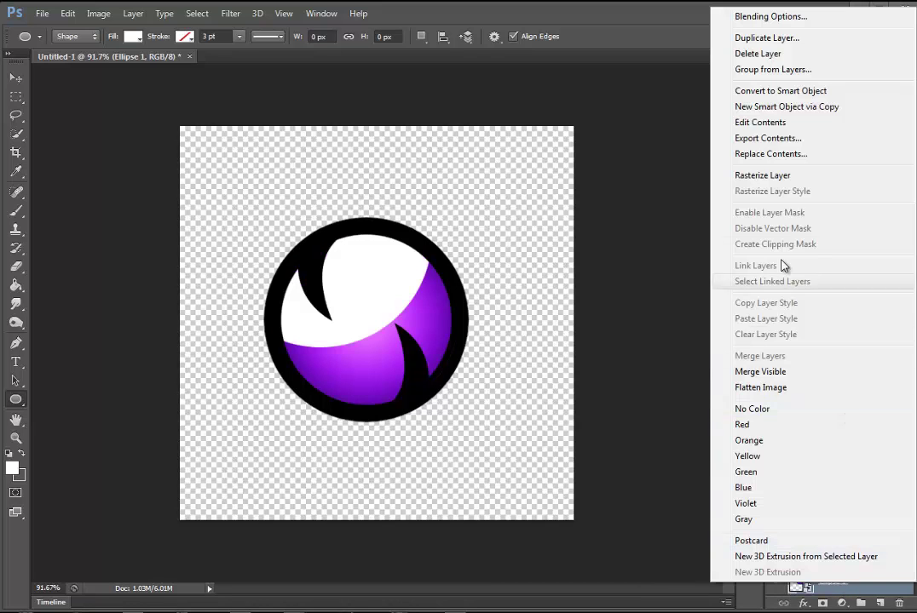
pyautogui.click(750, 176)
pyautogui.rightClick(840, 583)
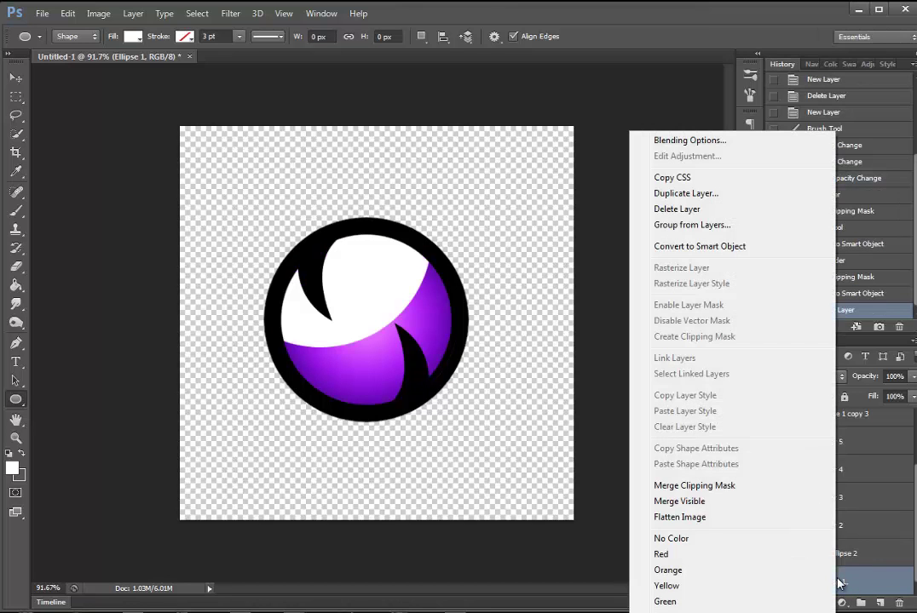
pyautogui.click(844, 579)
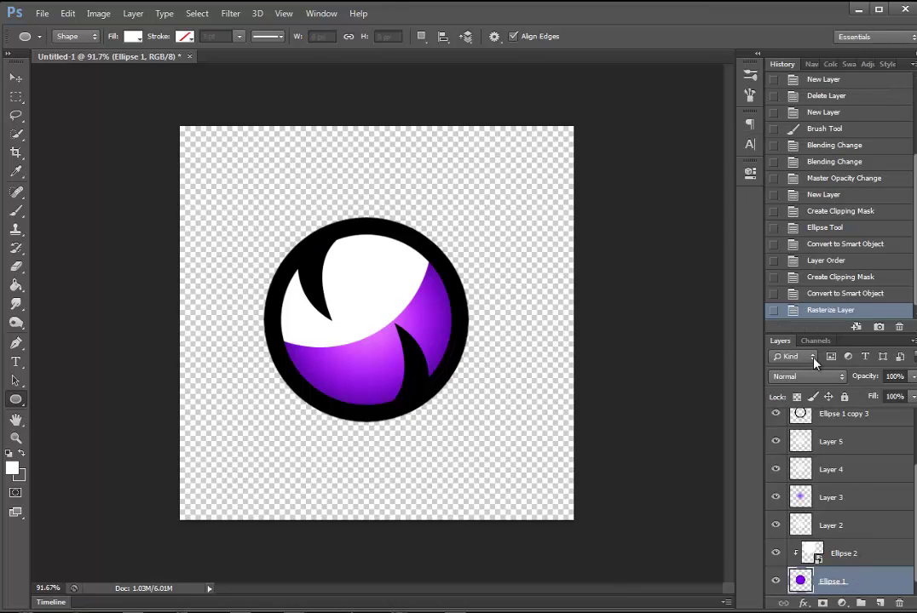
# Set Ellipse 2's opacity to 10%
pyautogui.click(843, 553)
pyautogui.press('0')
pyautogui.press('5')
pyautogui.press('1')
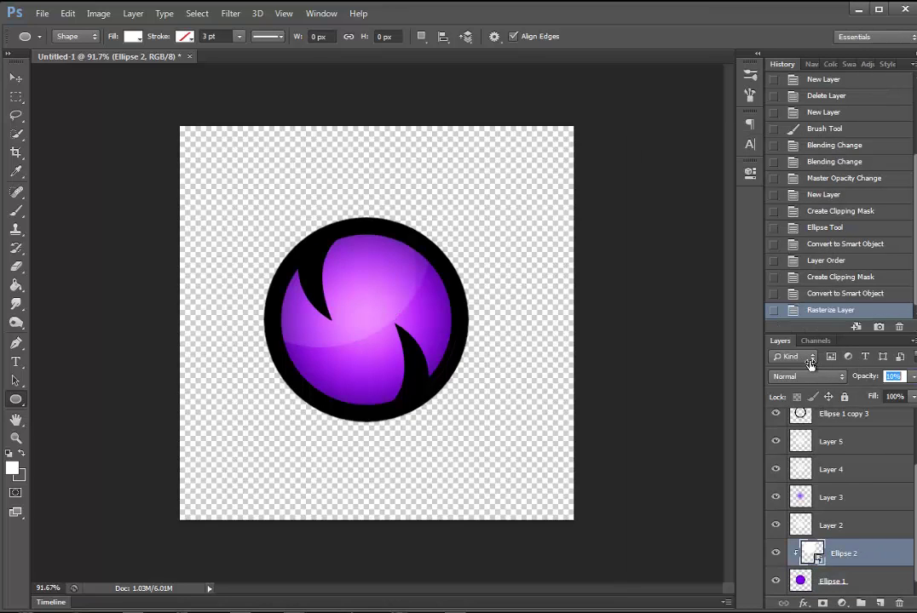
pyautogui.press('Return')
# Duplicate Ellipse 2, clip the copy to the sphere, and shift both into crossing gloss bands
pyautogui.press('v')
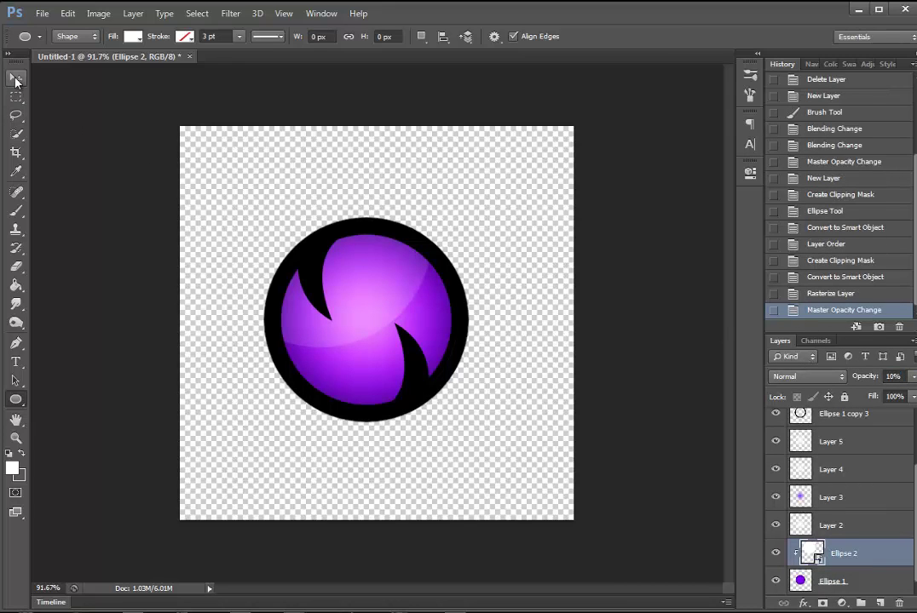
pyautogui.hotkey('ctrl', 'j')
pyautogui.moveTo(349, 266)
pyautogui.mouseDown()
pyautogui.moveTo(377, 328)
pyautogui.moveTo(392, 327)
pyautogui.mouseUp()
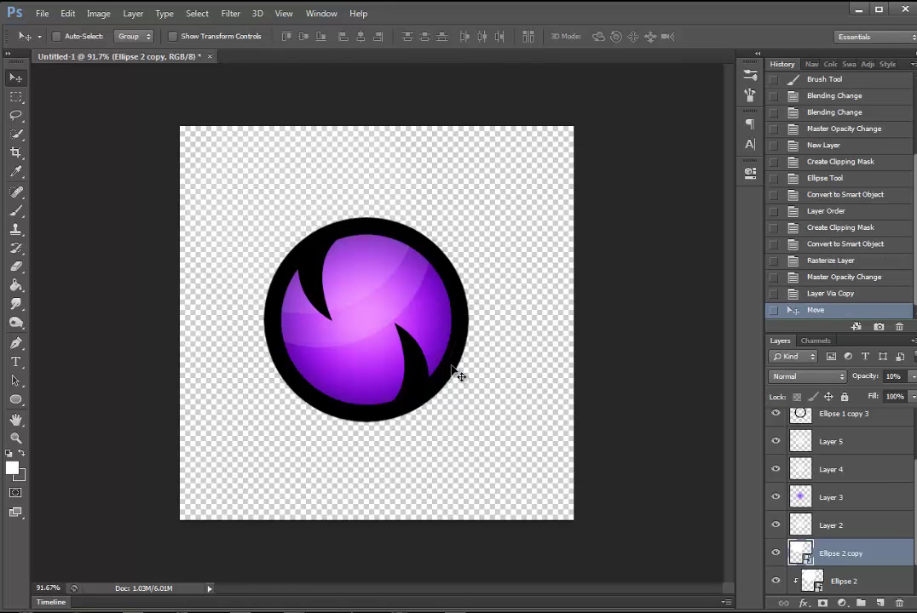
pyautogui.keyDown('shift'); pyautogui.click(864, 580); pyautogui.keyUp('shift')
pyautogui.click(857, 566)
pyautogui.rightClick(850, 555)
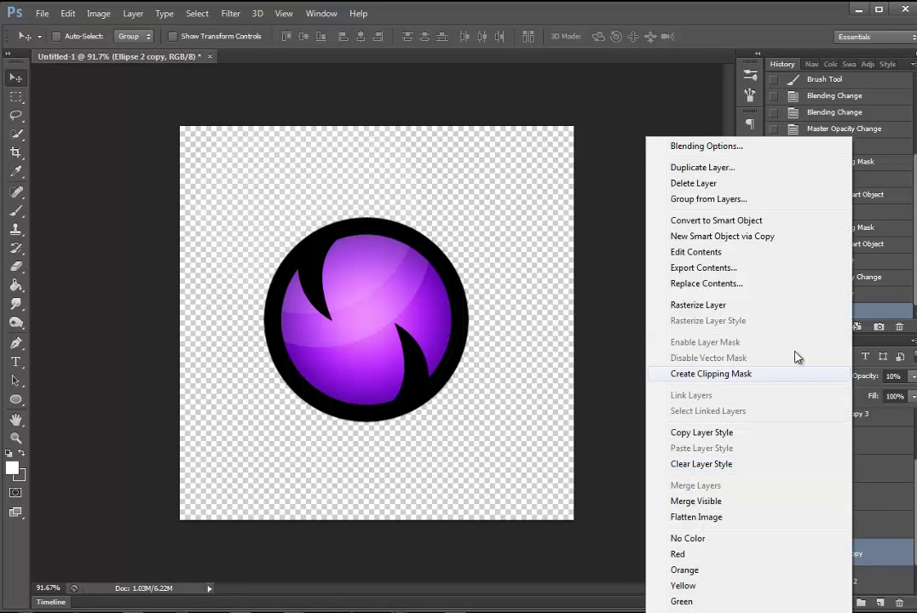
pyautogui.click(767, 377)
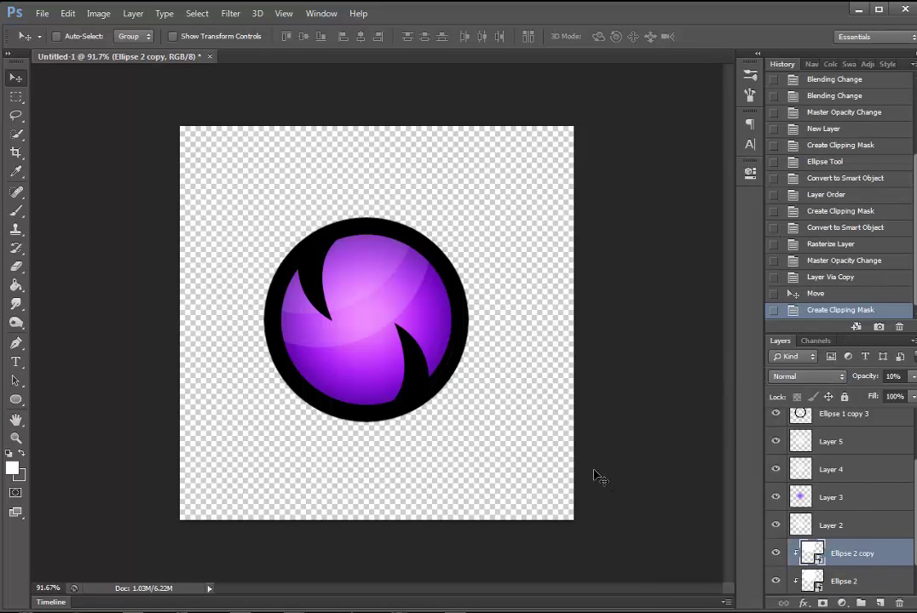
pyautogui.keyDown('shift'); pyautogui.click(843, 581); pyautogui.keyUp('shift')
pyautogui.moveTo(435, 358); pyautogui.dragTo(426, 352)
# Duplicate the ring layer Ellipse 1 copy 3 and both hook layers, hiding the originals
pyautogui.scroll(-2, 860, 497)
pyautogui.scroll(4, 852, 497)
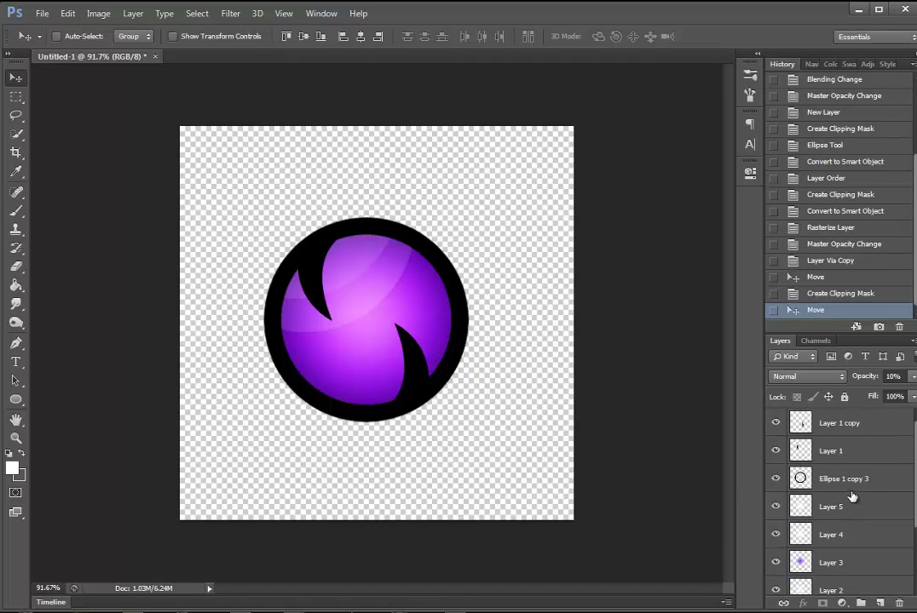
pyautogui.click(802, 479)
pyautogui.click(776, 479)
pyautogui.click(776, 479)
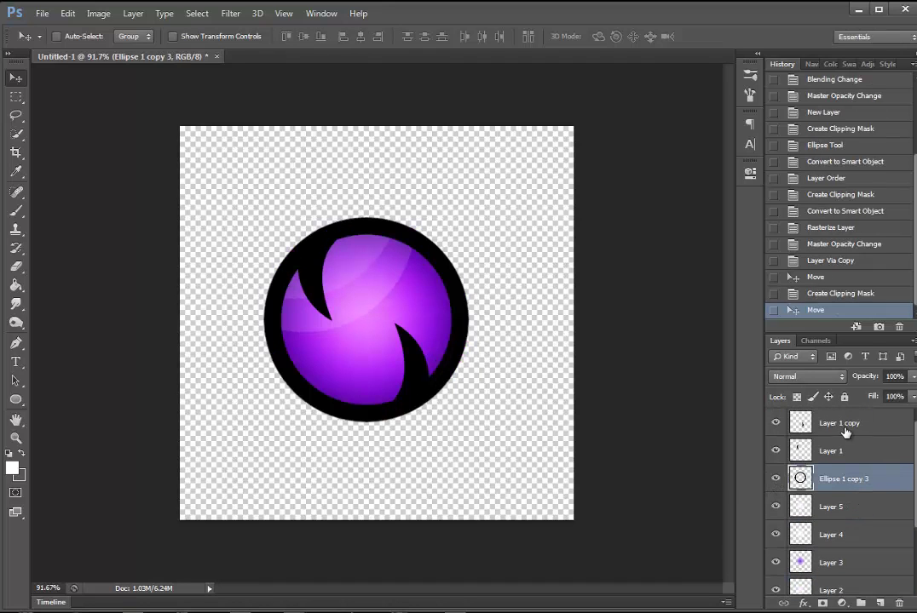
pyautogui.keyDown('shift'); pyautogui.click(841, 436); pyautogui.keyUp('shift')
pyautogui.hotkey('ctrl', 'j')
pyautogui.moveTo(775, 507); pyautogui.dragTo(777, 567)
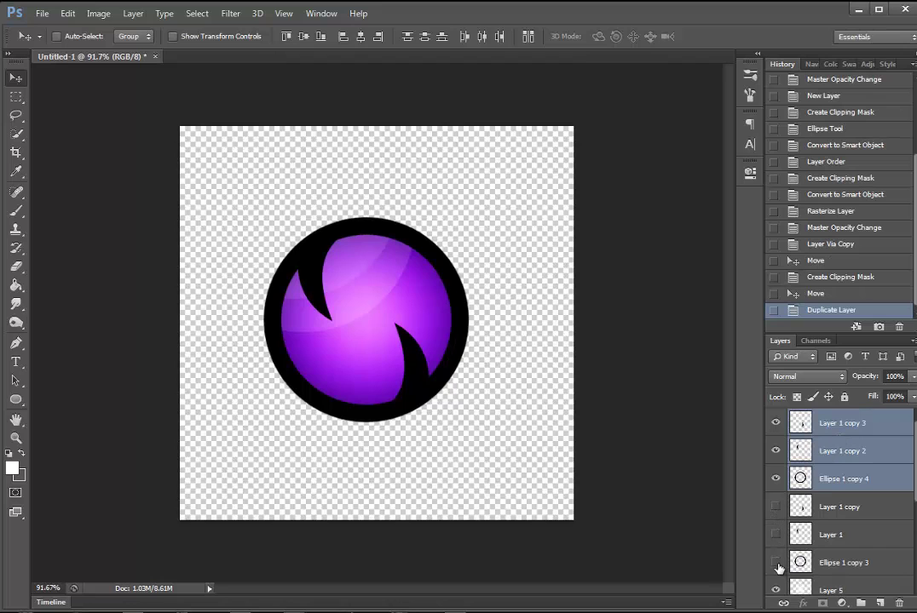
# Merge the three copies into a smart object and rasterize it as Layer 1 copy 3
pyautogui.rightClick(852, 466)
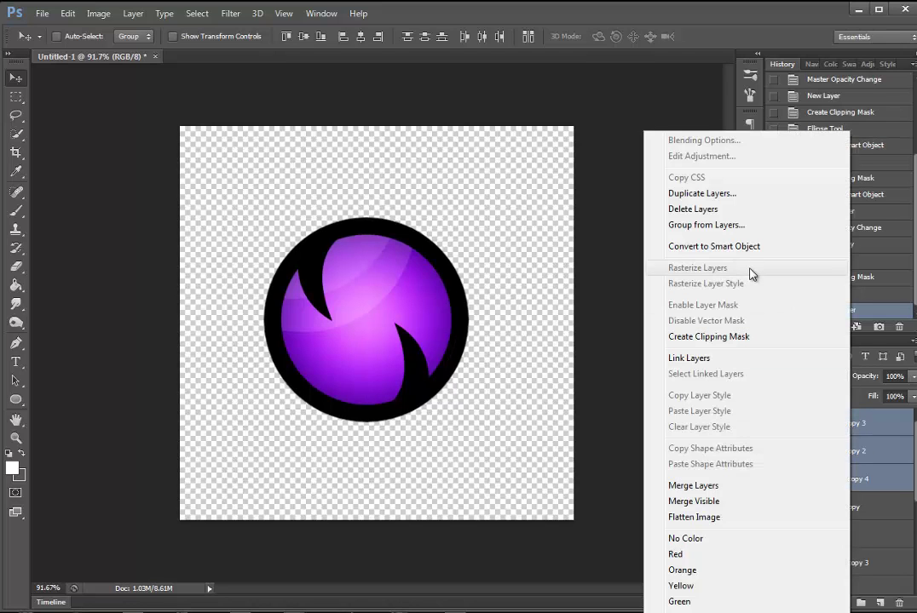
pyautogui.click(749, 245)
pyautogui.rightClick(833, 423)
pyautogui.click(692, 305)
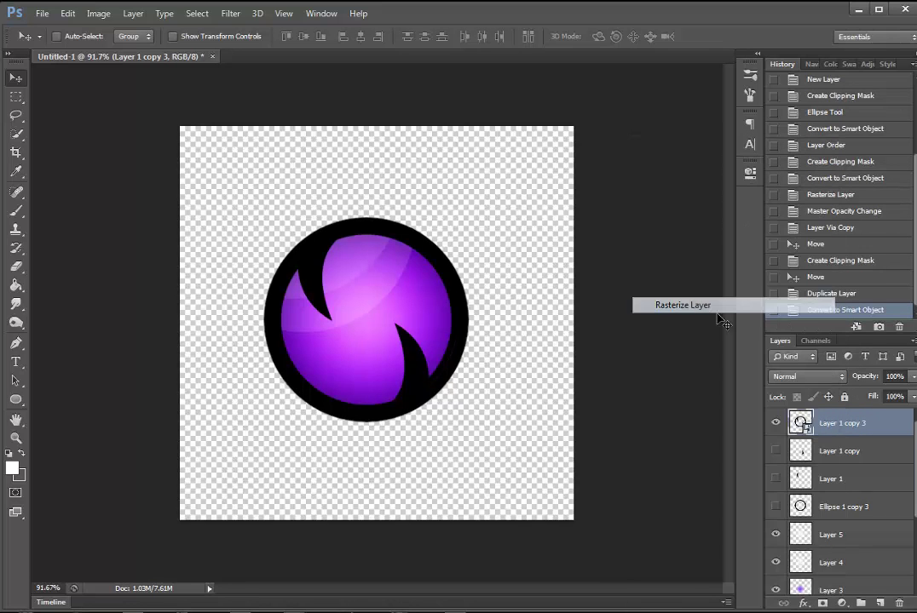
pyautogui.rightClick(864, 430)
pyautogui.click(715, 140)
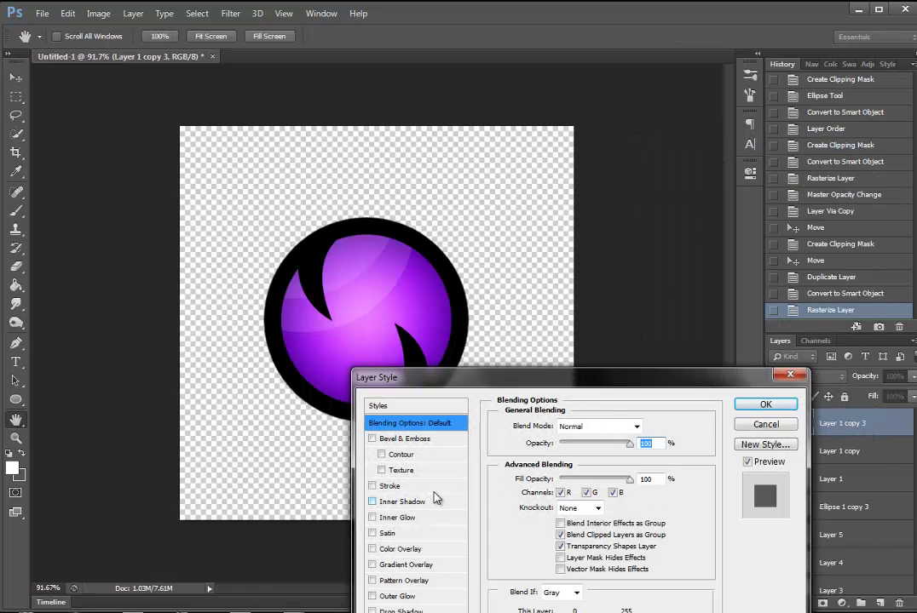
# Give Layer 1 copy 3 a black Color Overlay and enable Gradient Overlay
pyautogui.click(400, 548)
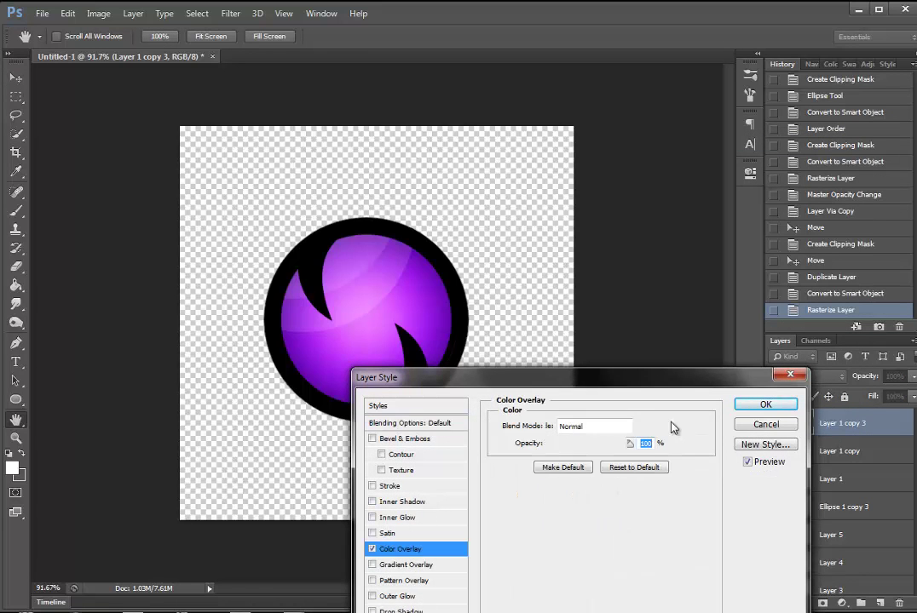
pyautogui.click(649, 425)
pyautogui.moveTo(549, 441); pyautogui.dragTo(550, 308)
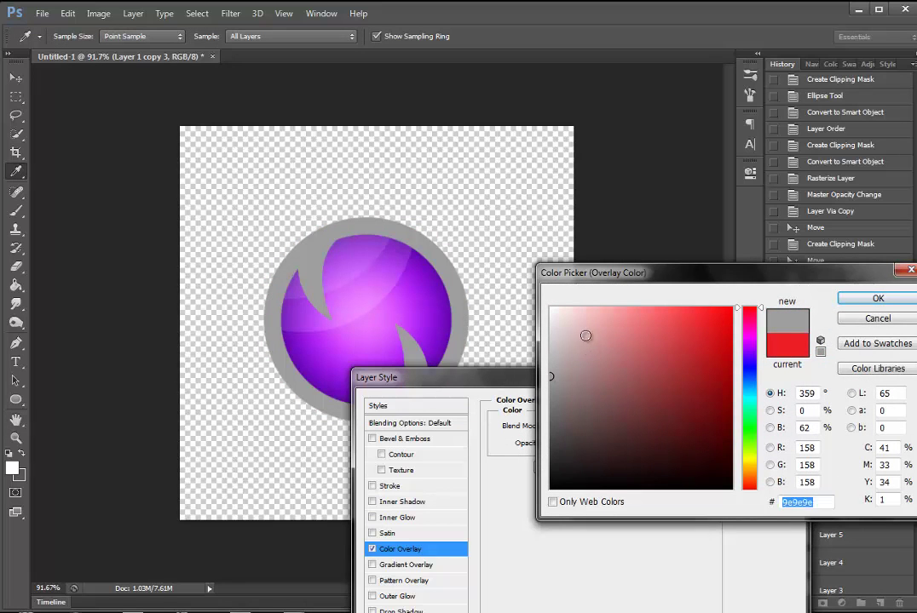
pyautogui.click(878, 301)
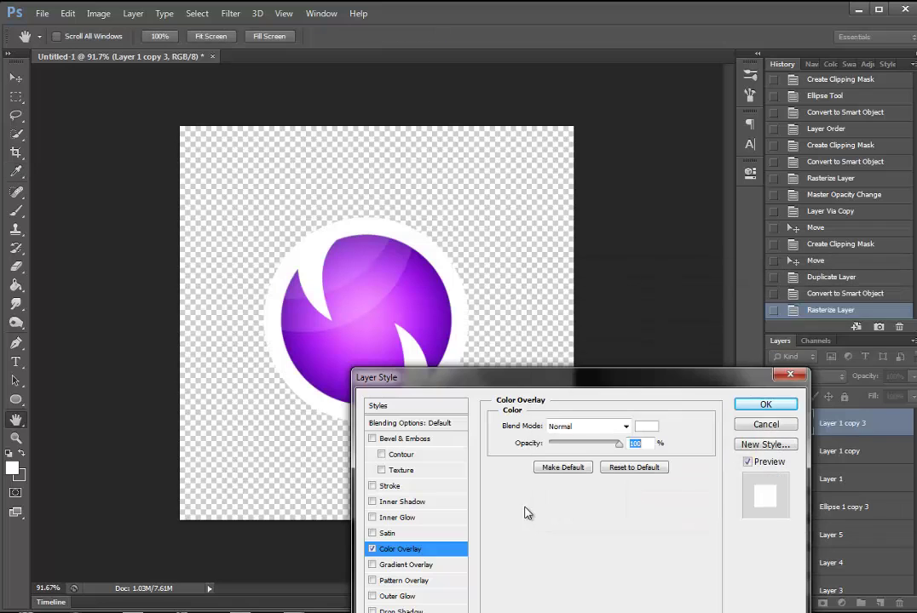
pyautogui.click(647, 426)
pyautogui.moveTo(660, 424); pyautogui.dragTo(516, 547)
pyautogui.click(878, 298)
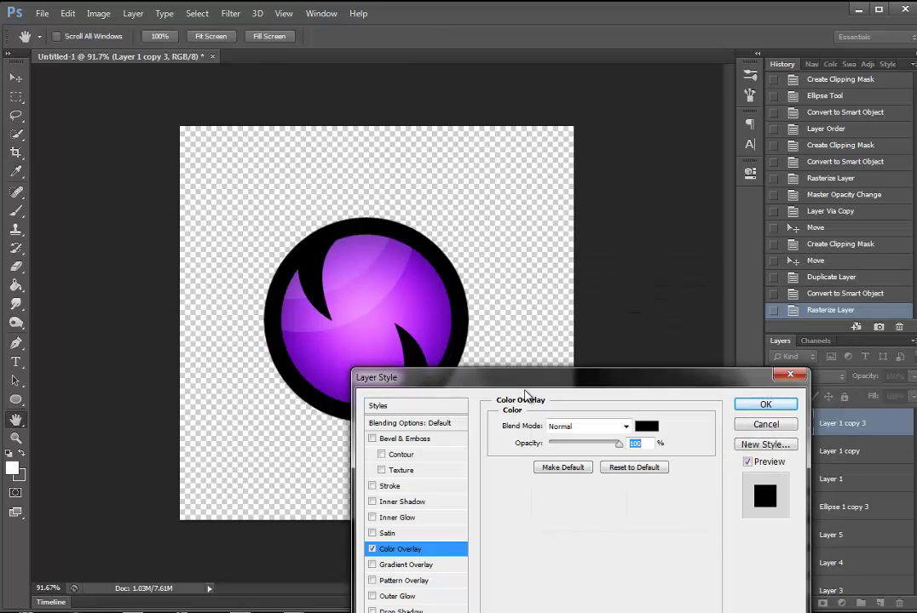
pyautogui.click(432, 566)
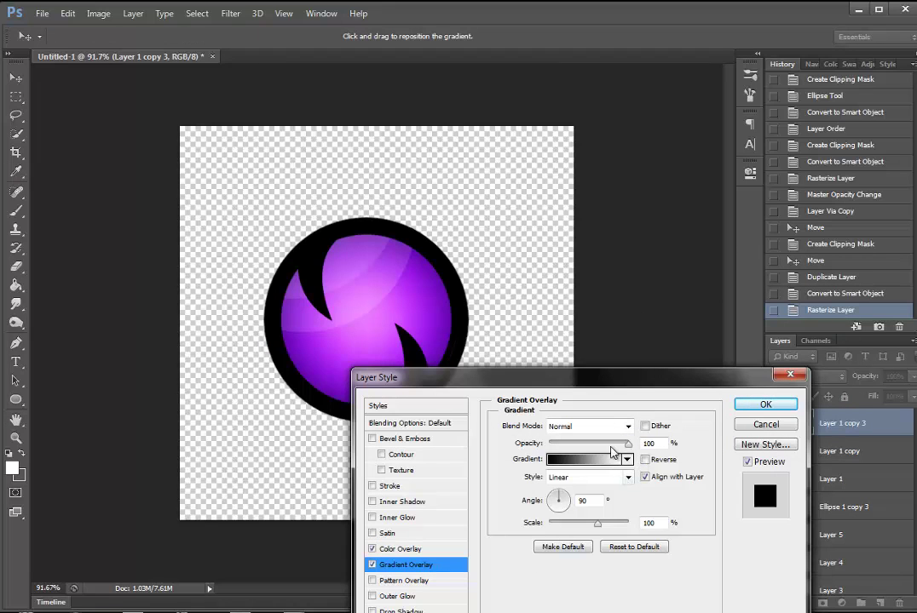
# Scale the gradient overlay to 150% and disable the Color Overlay so the gradient shows
pyautogui.moveTo(599, 524); pyautogui.dragTo(773, 531)
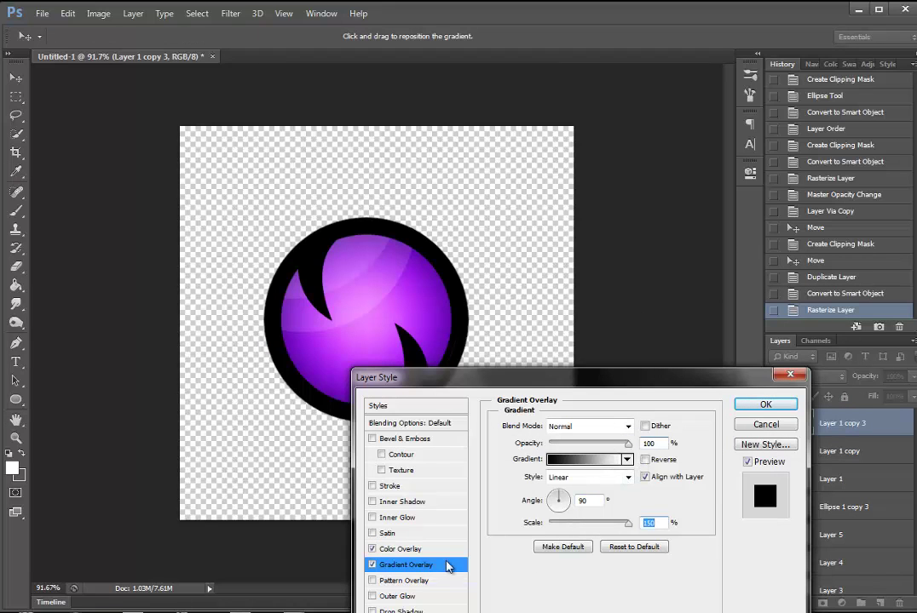
pyautogui.click(379, 551)
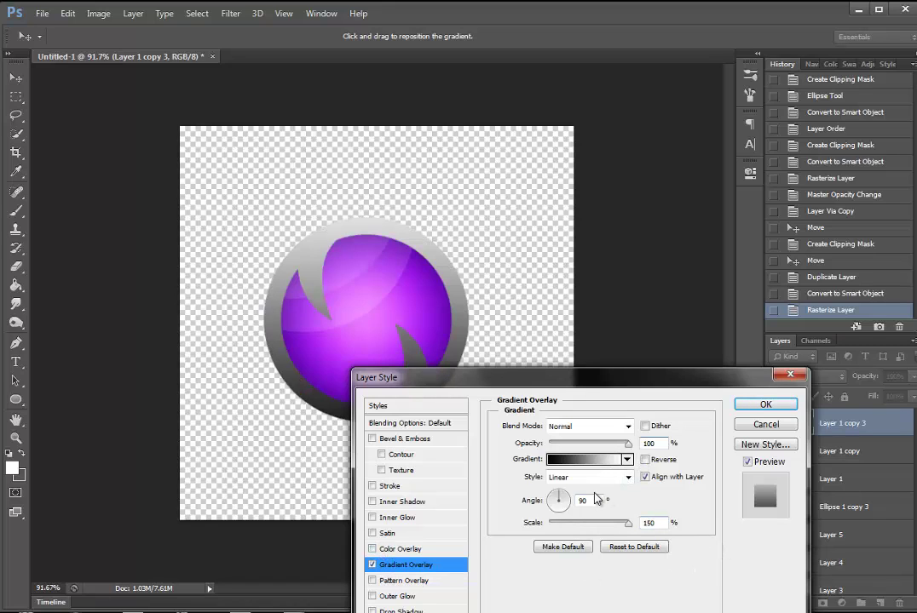
pyautogui.click(572, 481)
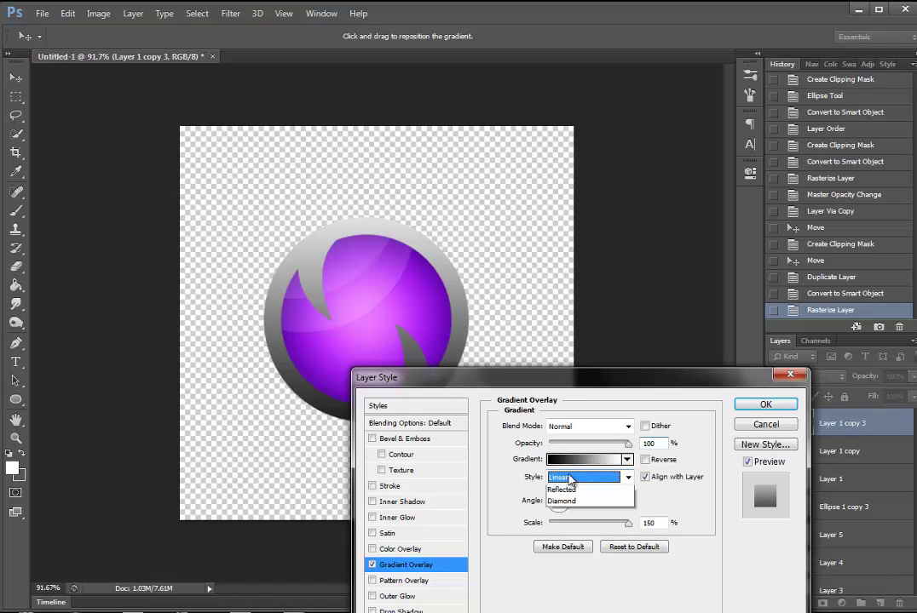
pyautogui.click(569, 492)
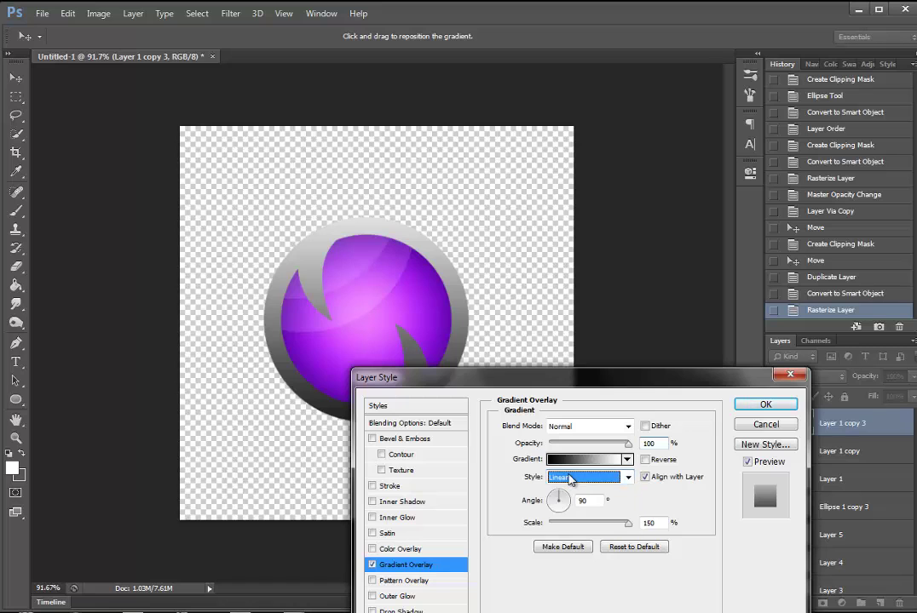
pyautogui.click(571, 480)
pyautogui.click(570, 491)
pyautogui.click(563, 504)
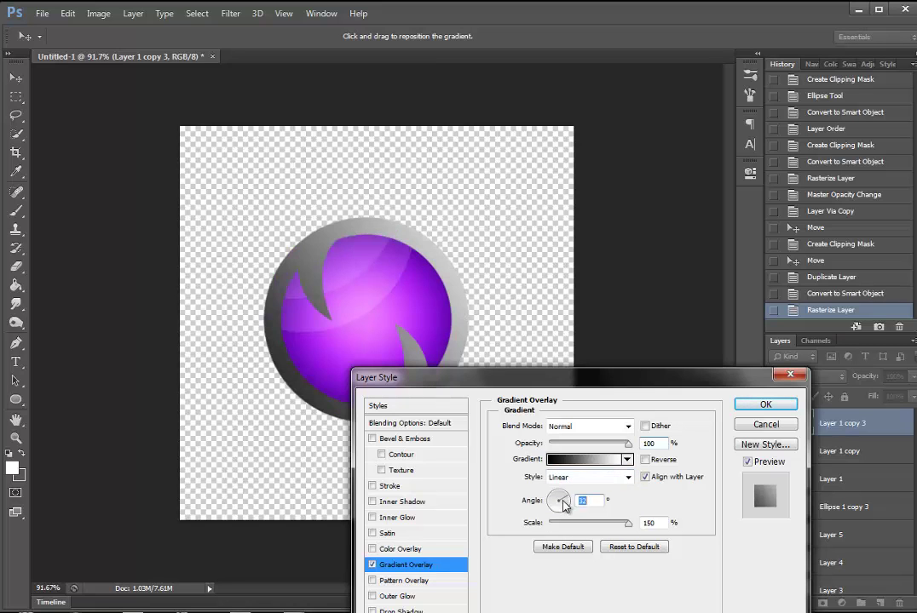
pyautogui.click(567, 459)
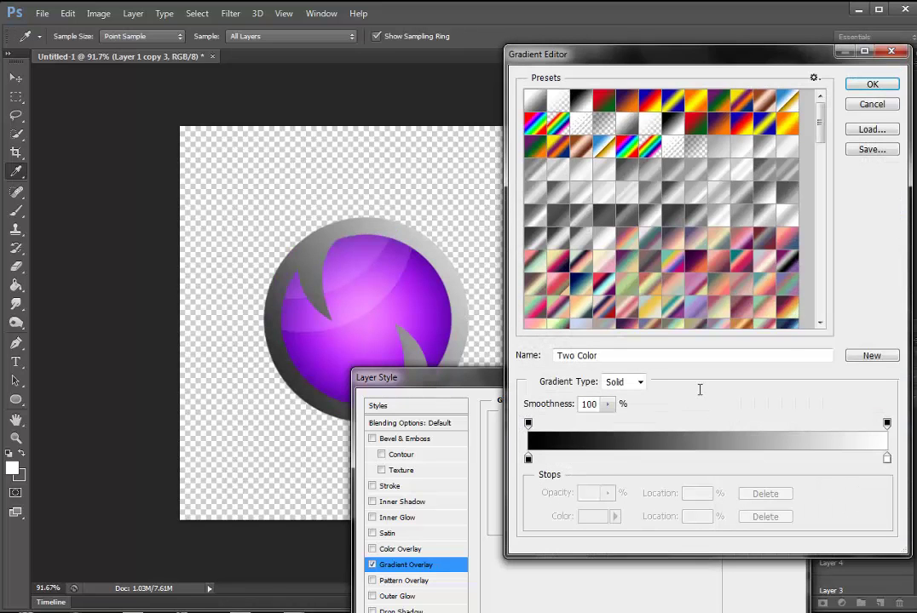
pyautogui.press('Escape')
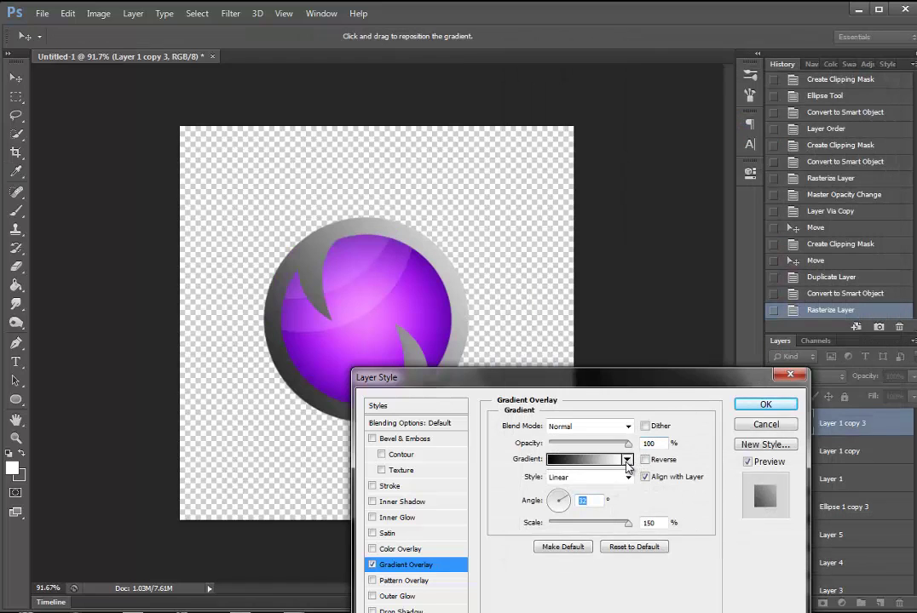
# Try a Radial gradient, turn on Reverse, and rotate the gradient angle
pyautogui.click(627, 460)
pyautogui.click(627, 460)
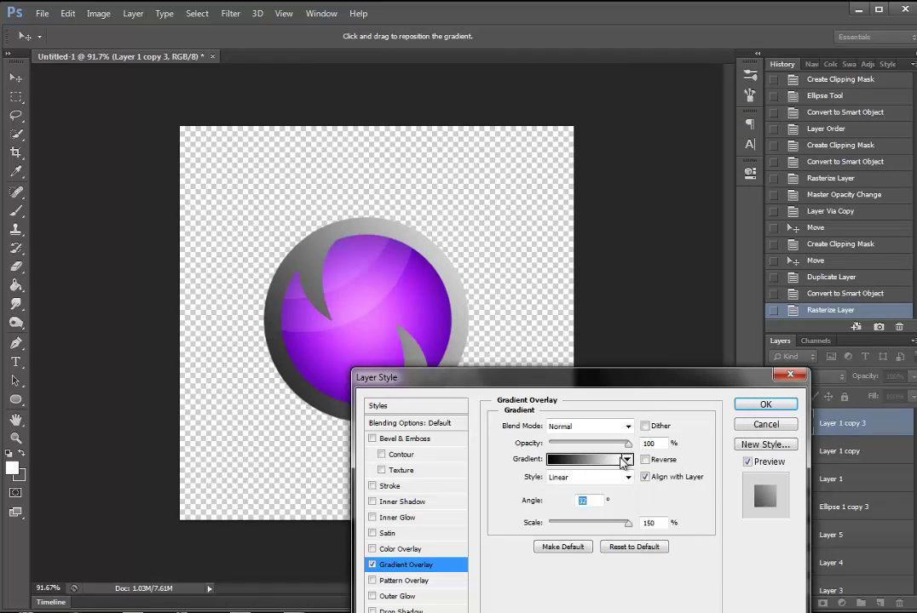
pyautogui.click(577, 479)
pyautogui.click(577, 493)
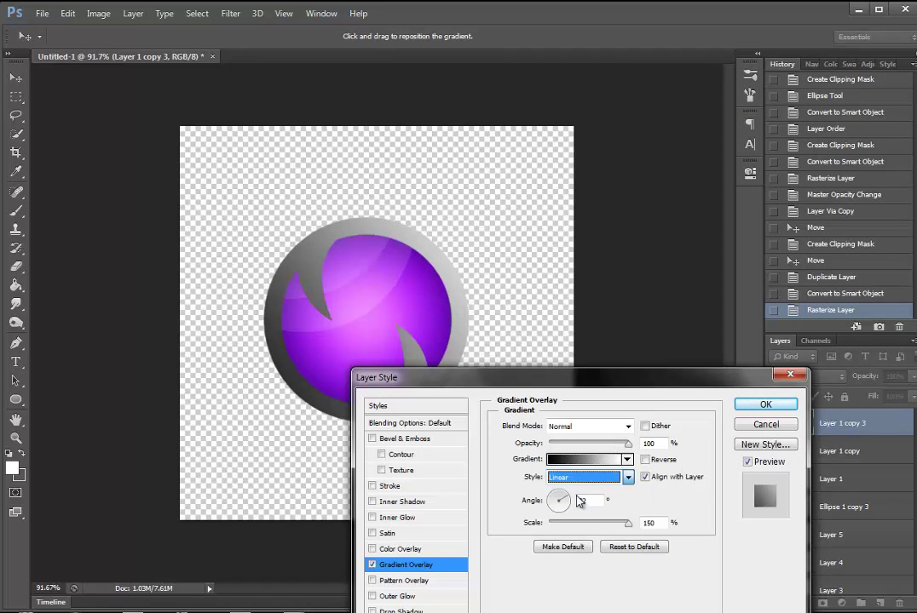
pyautogui.click(580, 479)
pyautogui.click(580, 490)
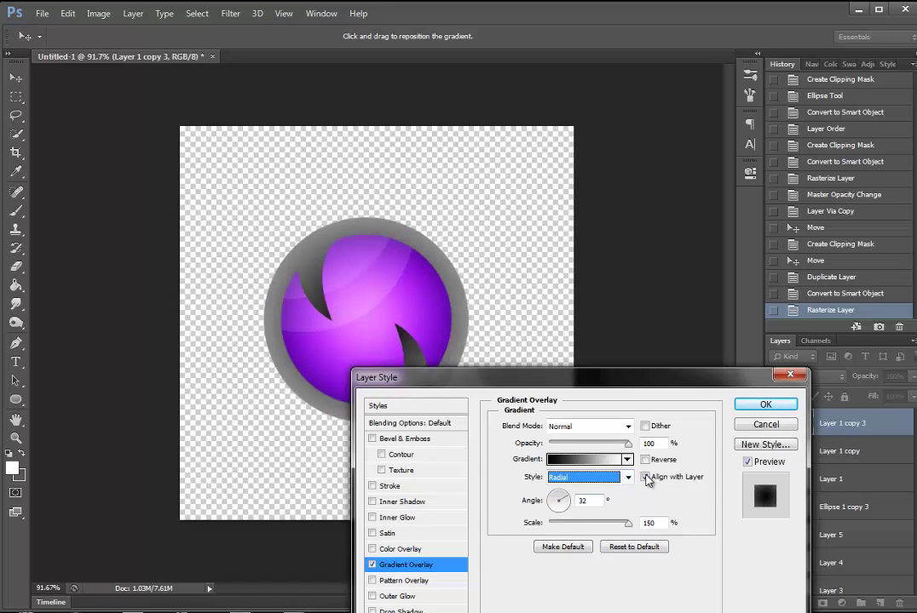
pyautogui.press('Tab')
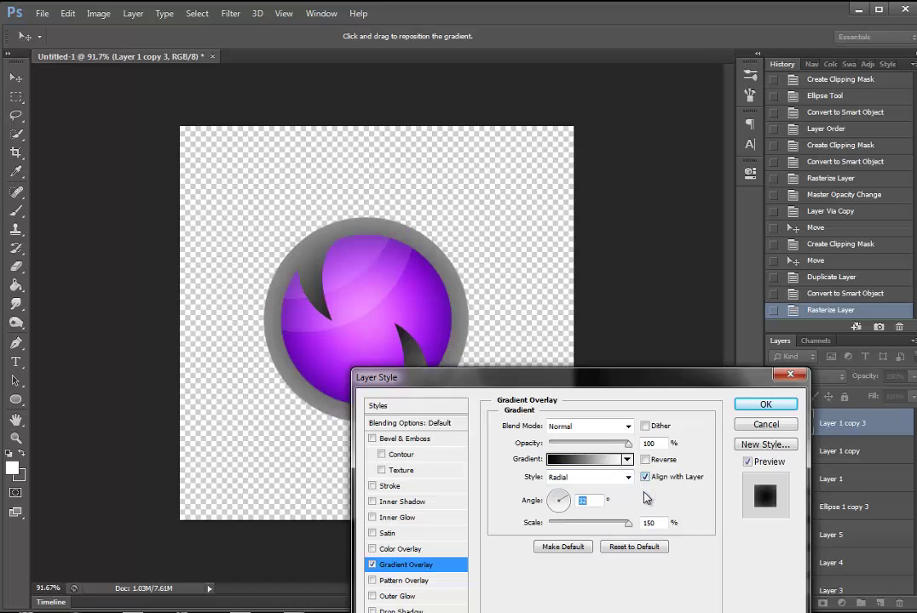
pyautogui.click(645, 460)
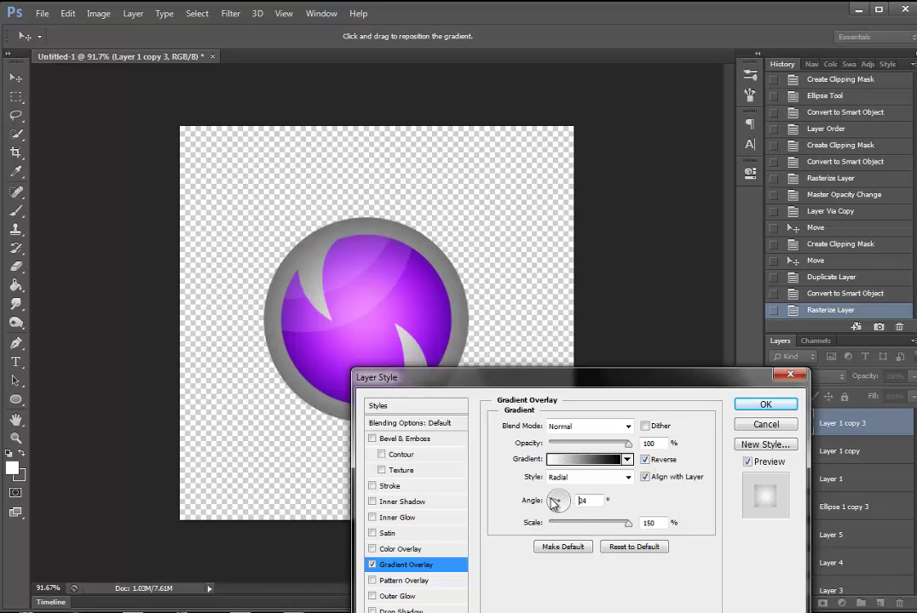
pyautogui.moveTo(568, 504); pyautogui.dragTo(559, 514)
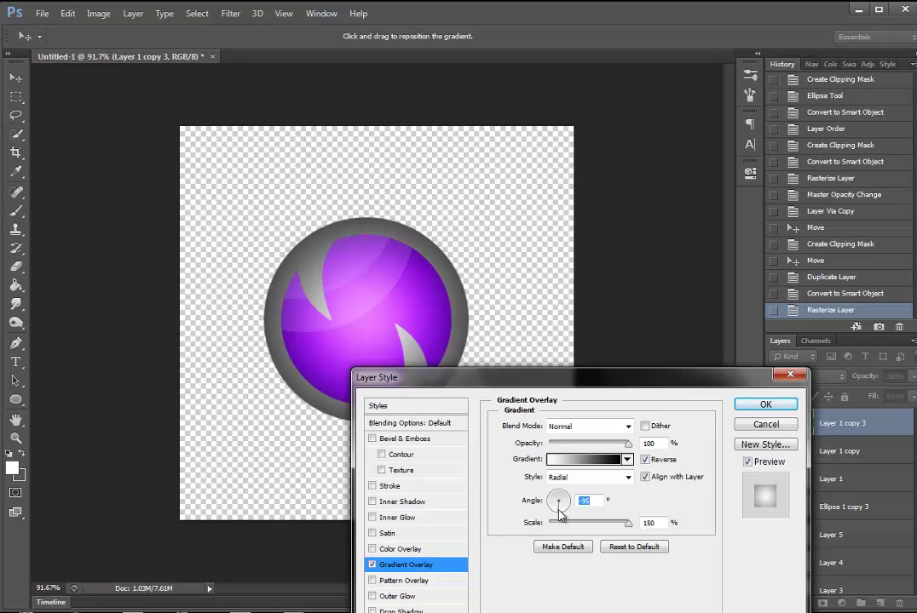
# Switch the gradient style to Reflected with an angle of about 13°
pyautogui.click(627, 477)
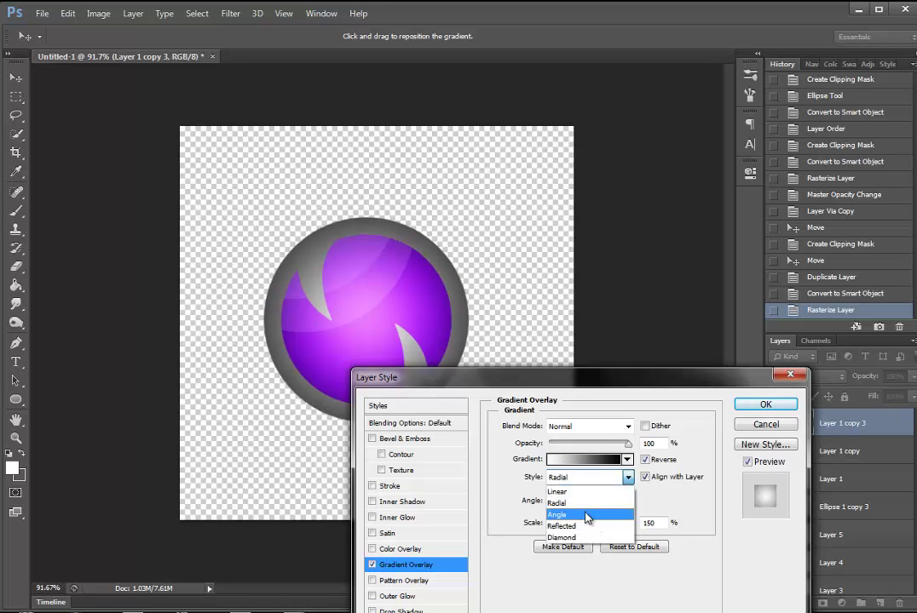
pyautogui.click(588, 514)
pyautogui.click(628, 479)
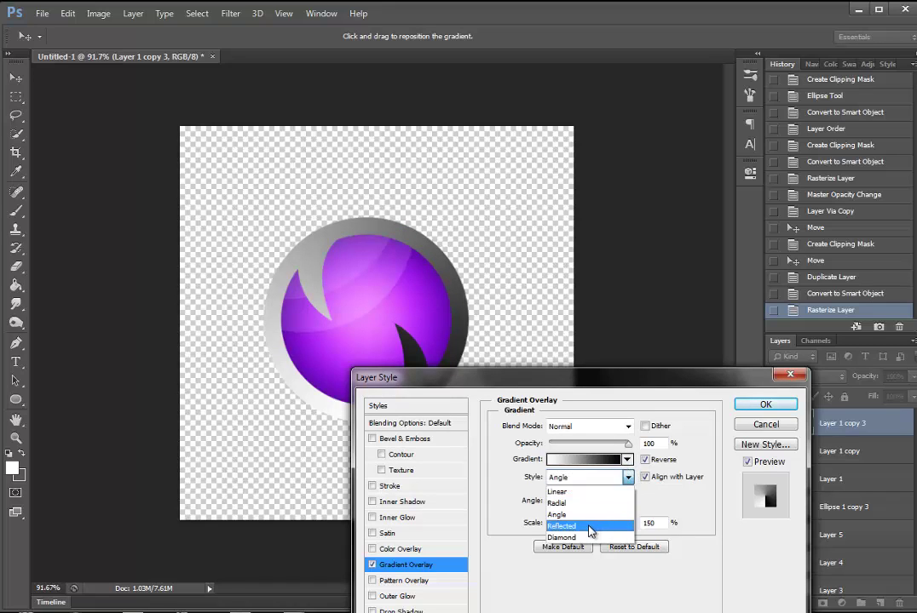
pyautogui.click(590, 523)
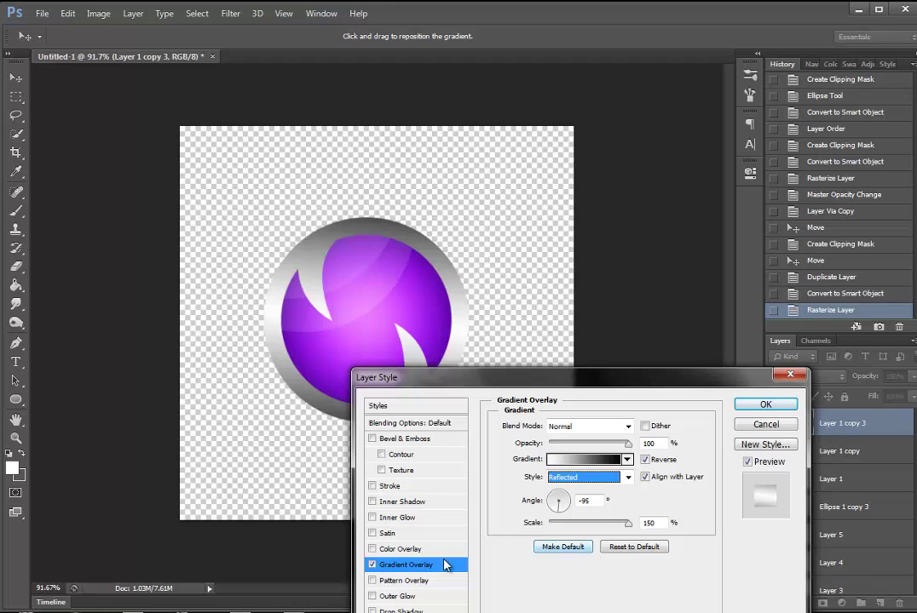
pyautogui.moveTo(566, 504); pyautogui.dragTo(562, 501)
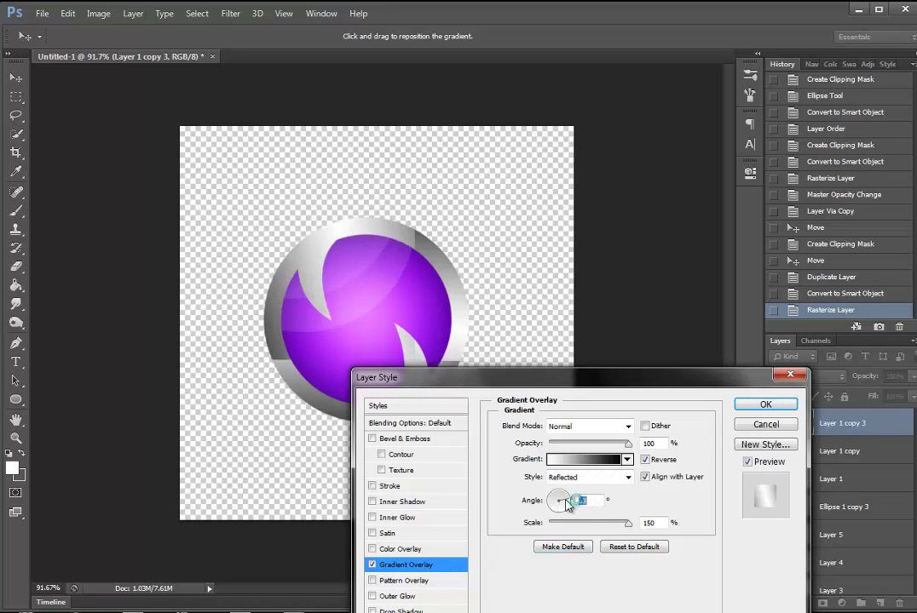
# Reposition the ring's gradient on canvas at -36° angle, 137% scale, with Reverse off
pyautogui.moveTo(535, 377); pyautogui.dragTo(671, 319)
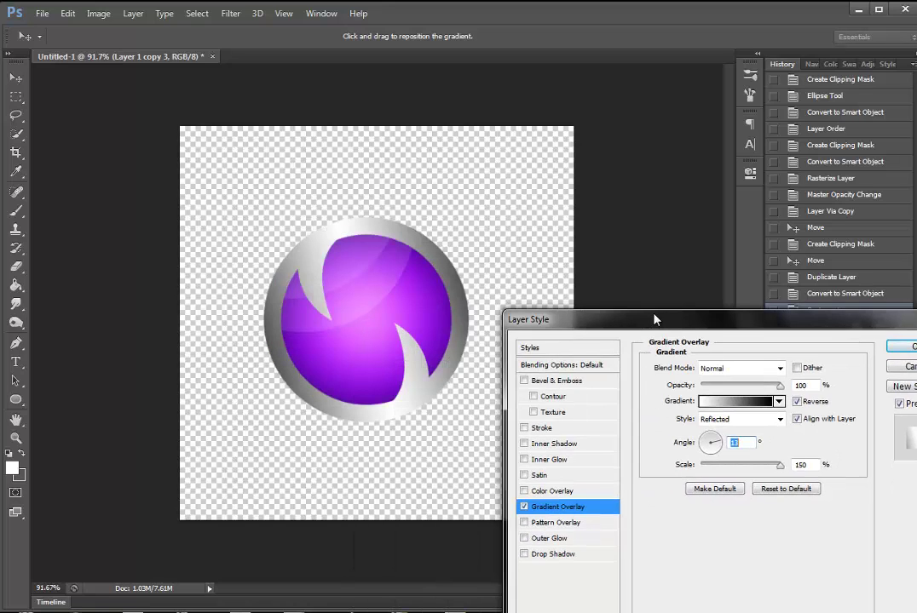
pyautogui.moveTo(347, 225); pyautogui.dragTo(596, 559)
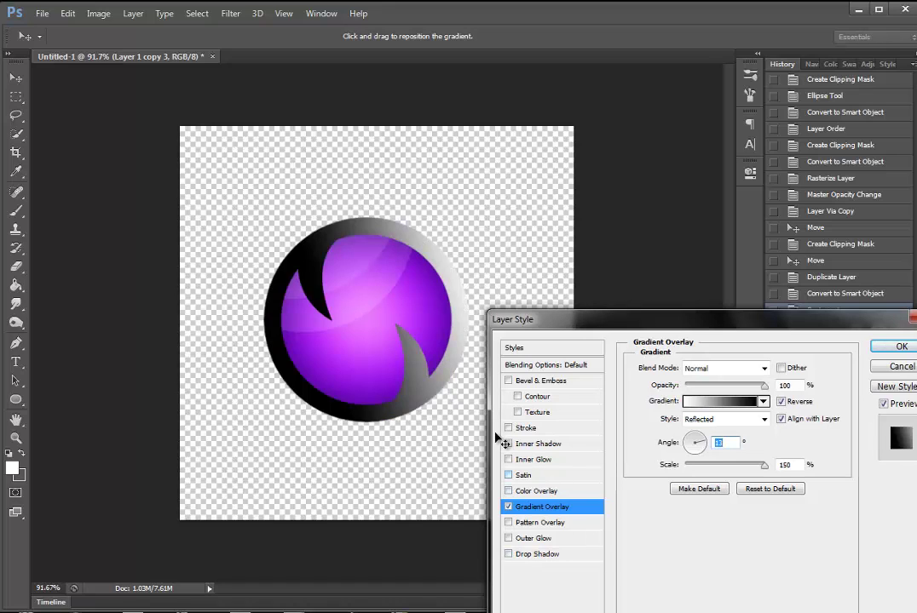
pyautogui.moveTo(369, 320); pyautogui.dragTo(329, 326)
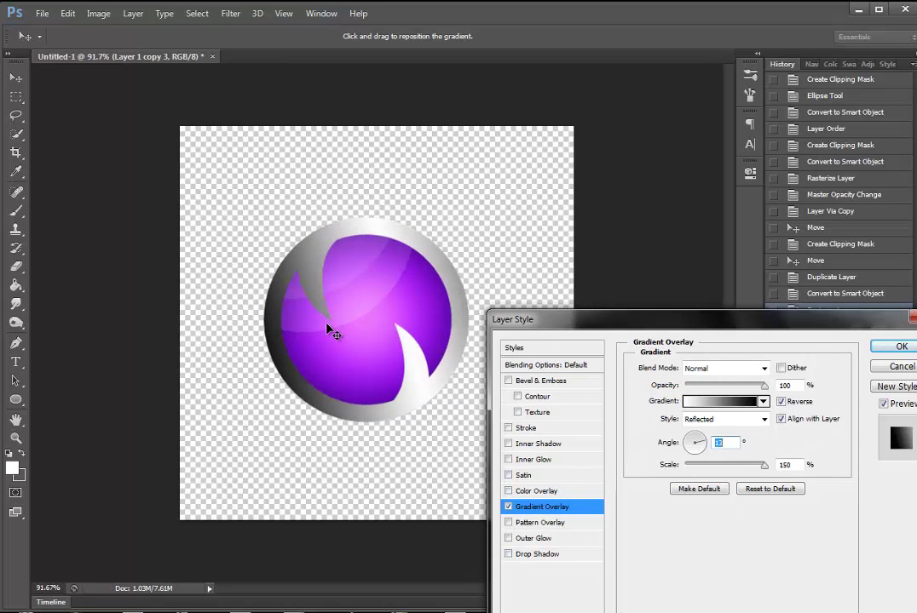
pyautogui.moveTo(697, 444); pyautogui.dragTo(693, 439)
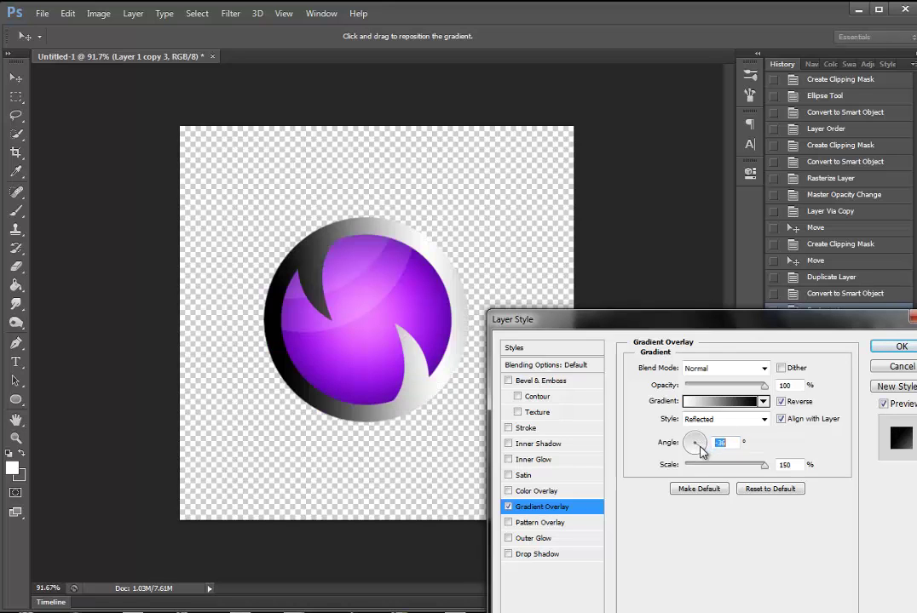
pyautogui.moveTo(433, 311)
pyautogui.mouseDown()
pyautogui.moveTo(356, 308)
pyautogui.moveTo(377, 319)
pyautogui.mouseUp()
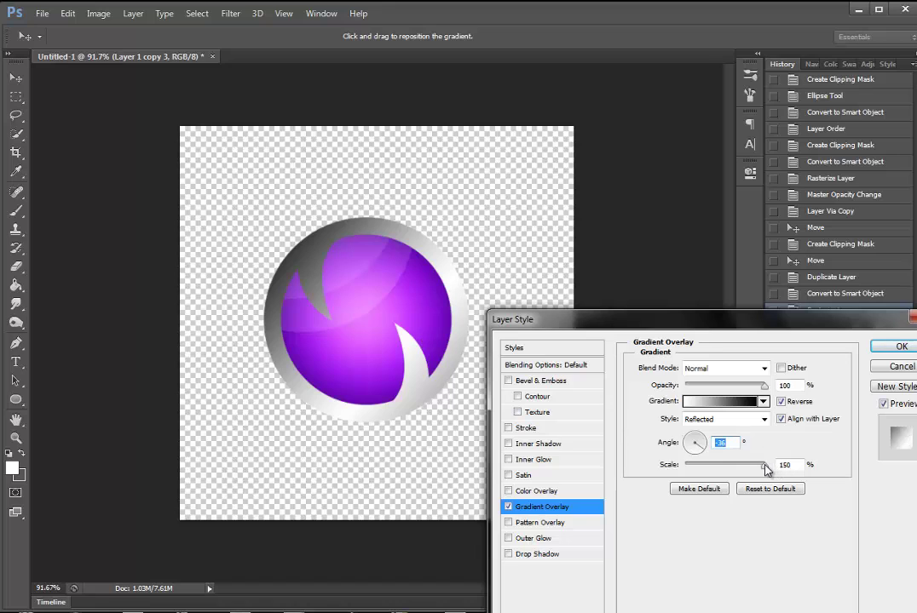
pyautogui.moveTo(765, 469); pyautogui.dragTo(759, 470)
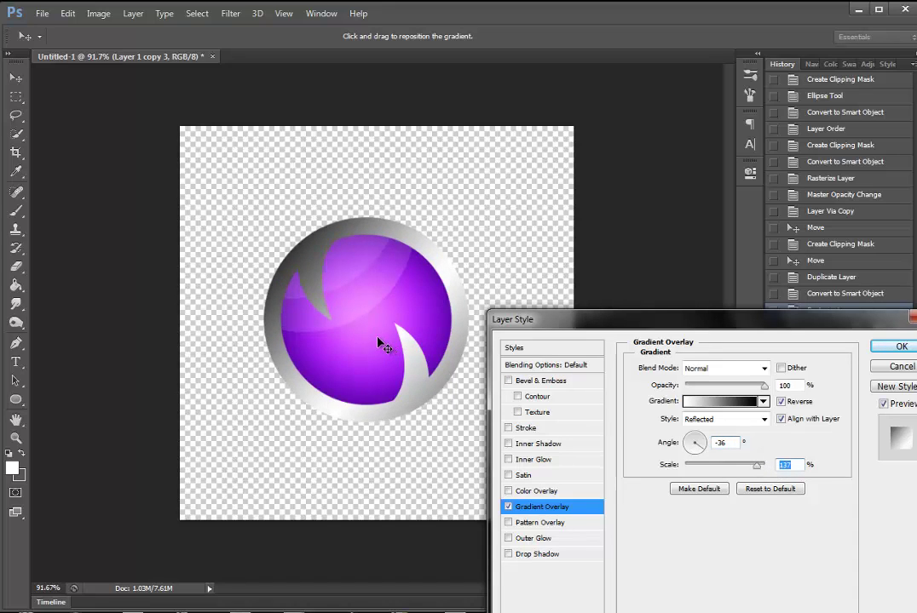
pyautogui.moveTo(379, 343); pyautogui.dragTo(365, 337)
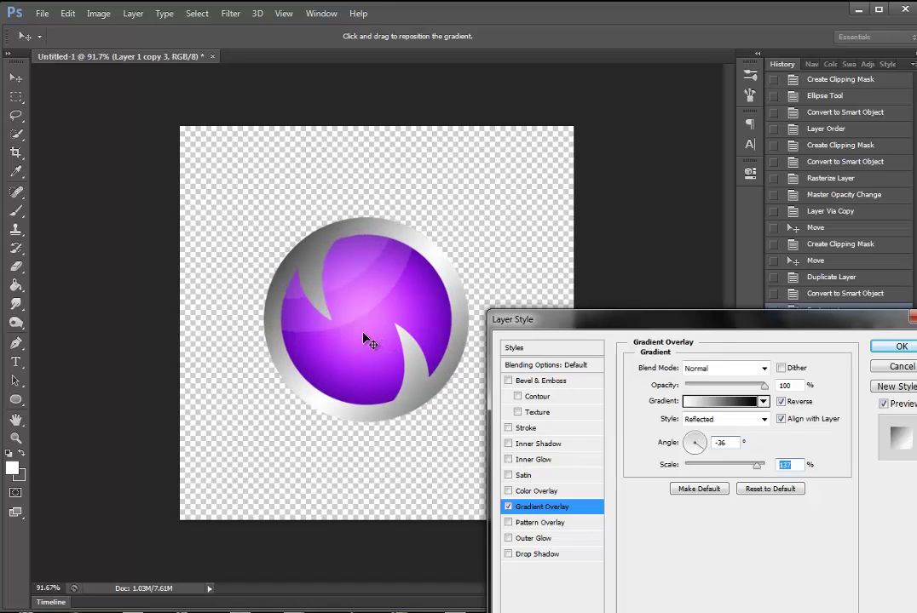
pyautogui.click(782, 402)
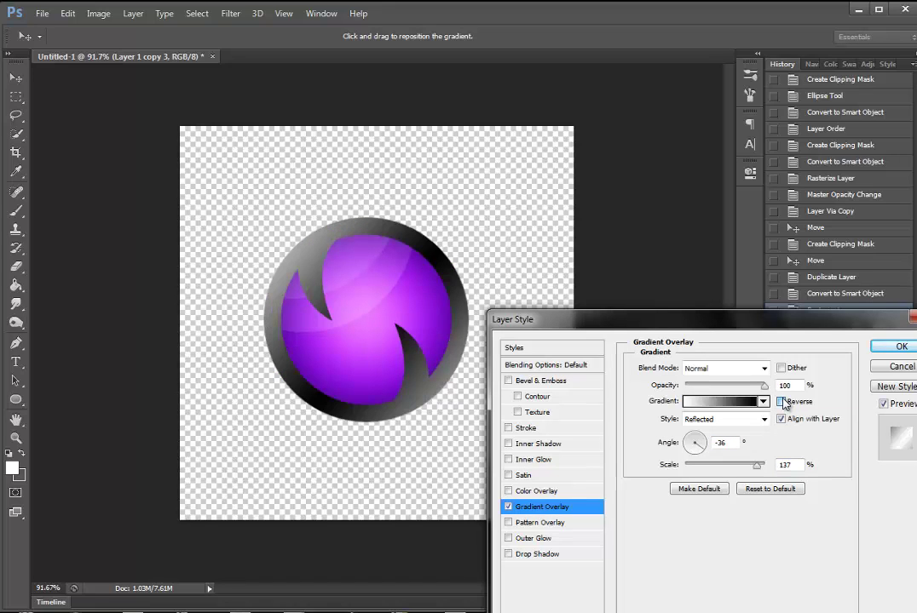
# Turn Reverse back on and set the ring gradient's light stop to f0f0f0
pyautogui.click(781, 402)
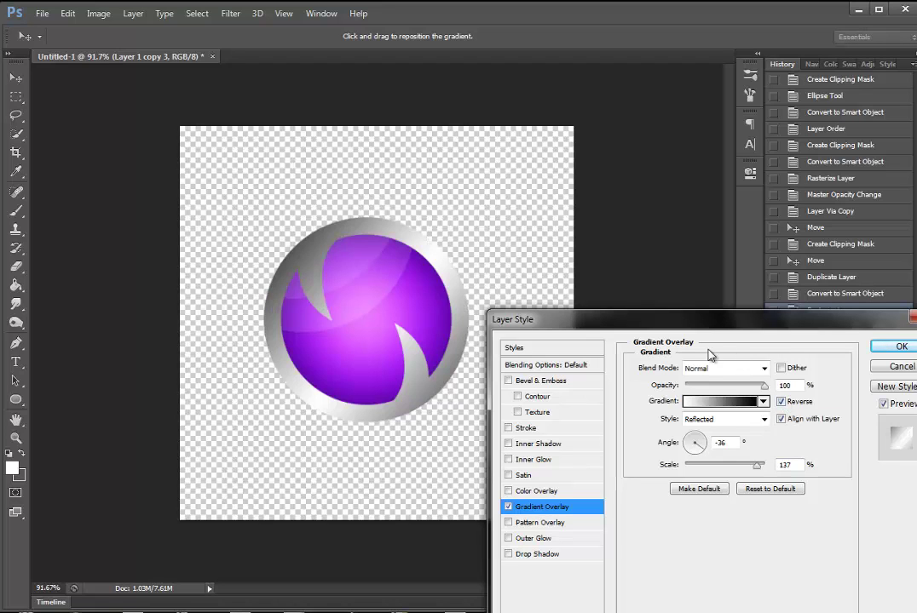
pyautogui.click(748, 403)
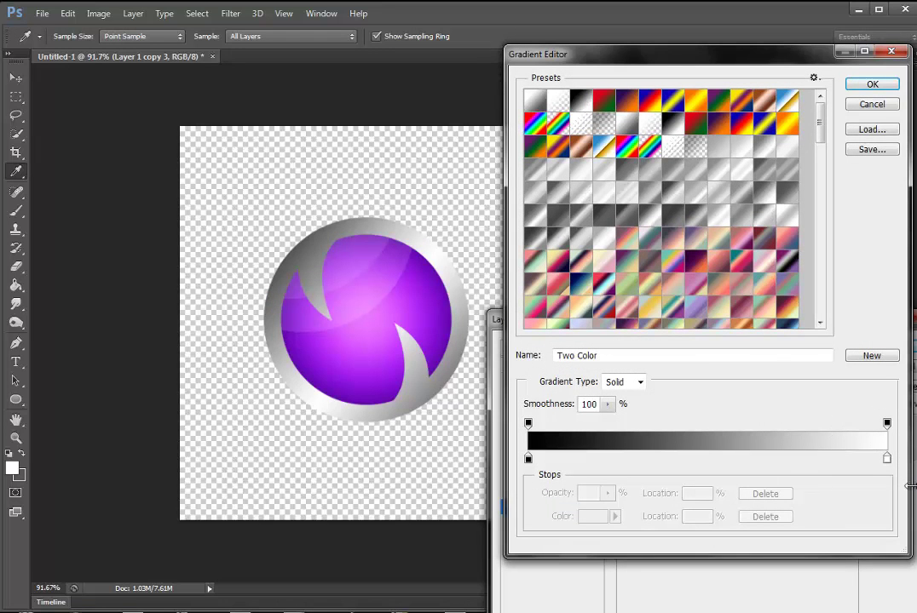
pyautogui.click(886, 460)
pyautogui.click(590, 517)
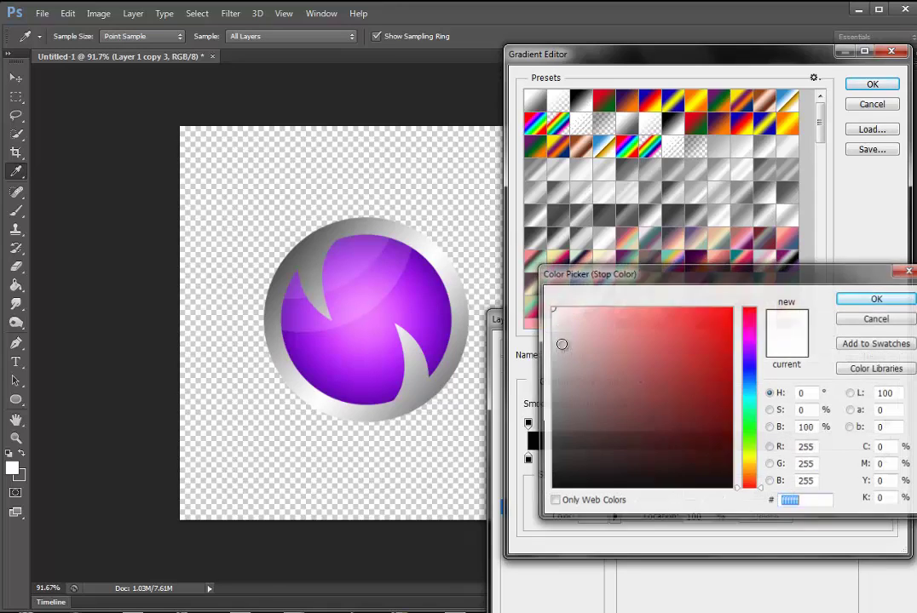
pyautogui.write('f0f0f0')
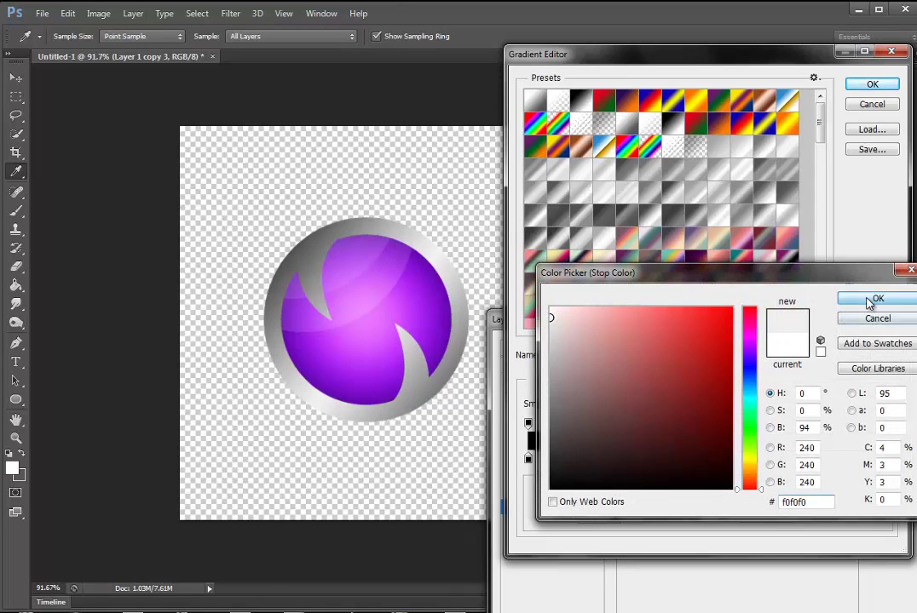
pyautogui.click(875, 300)
# Set the dark gradient stop to 232323 and apply the gradient overlay to the ring
pyautogui.click(529, 461)
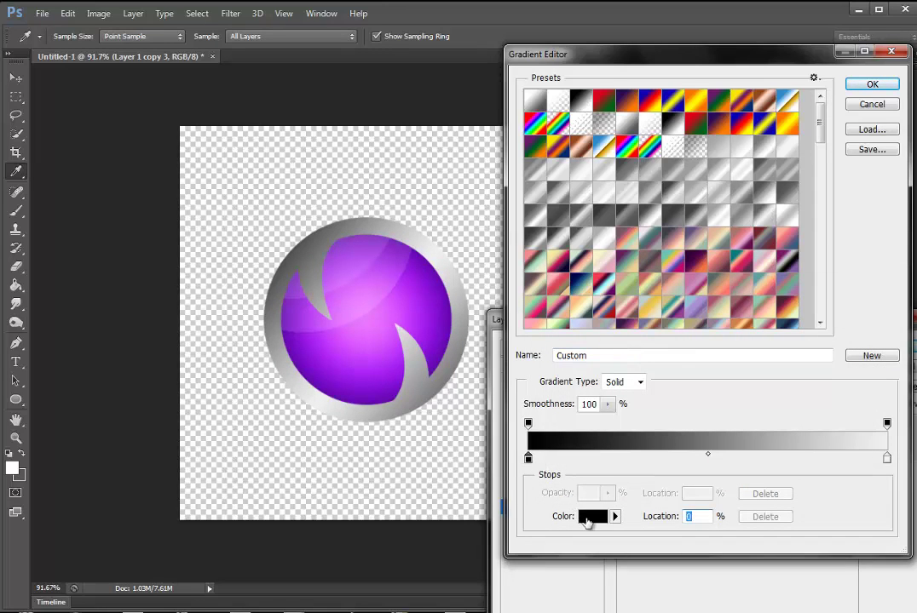
pyautogui.click(589, 516)
pyautogui.click(549, 474)
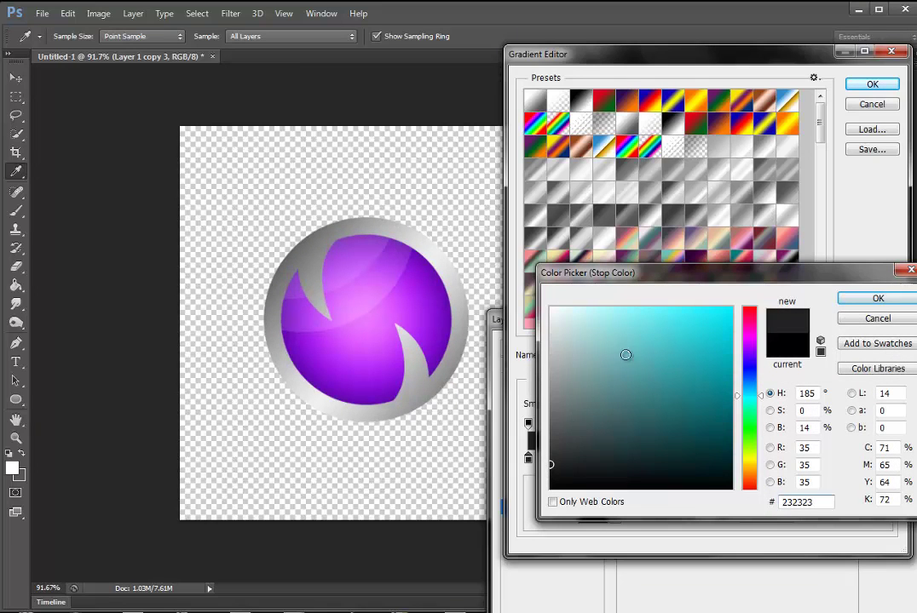
pyautogui.click(862, 300)
pyautogui.click(869, 84)
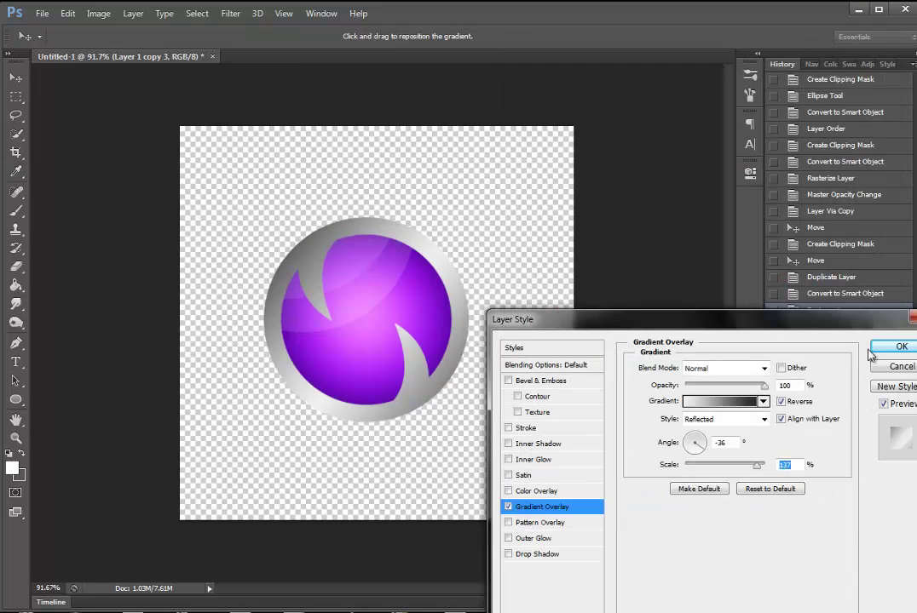
pyautogui.click(892, 345)
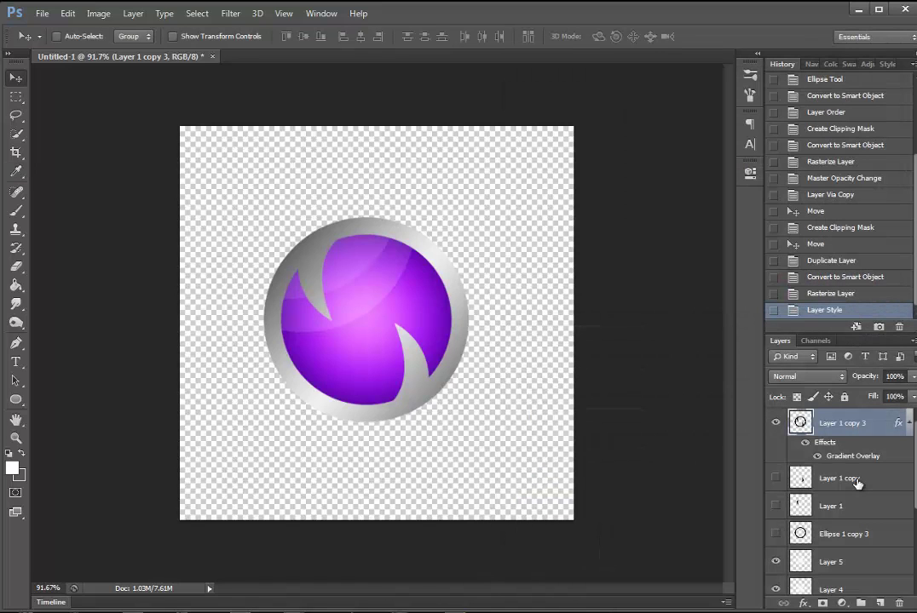
# Add a new empty Layer 6 above Layer 1 copy and set up a 250 px soft round brush
pyautogui.click(908, 423)
pyautogui.click(841, 453)
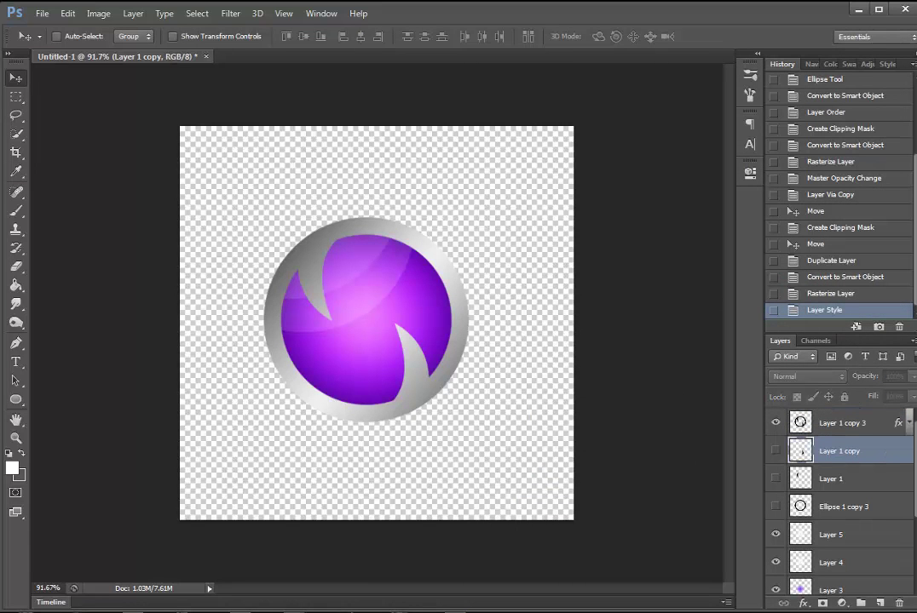
pyautogui.click(881, 602)
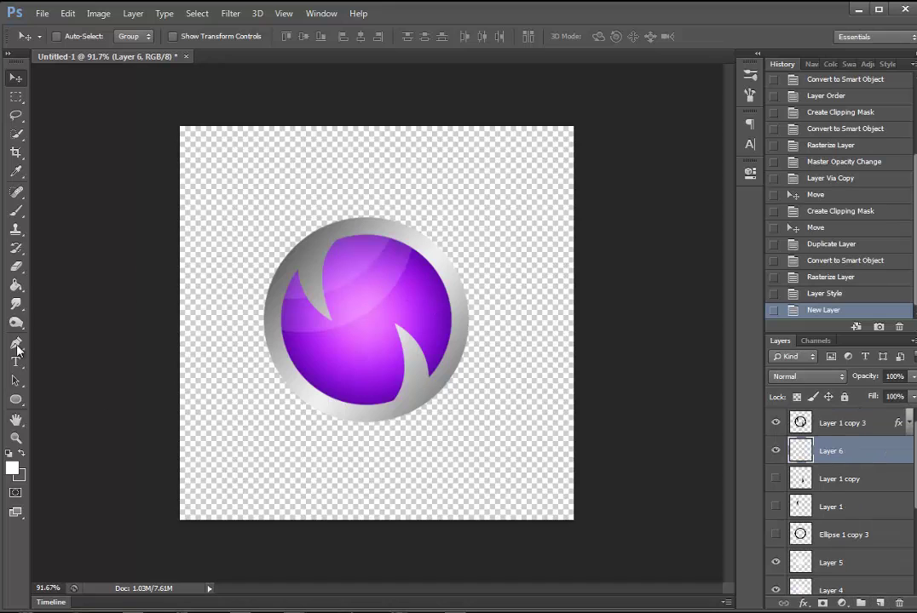
pyautogui.click(12, 215)
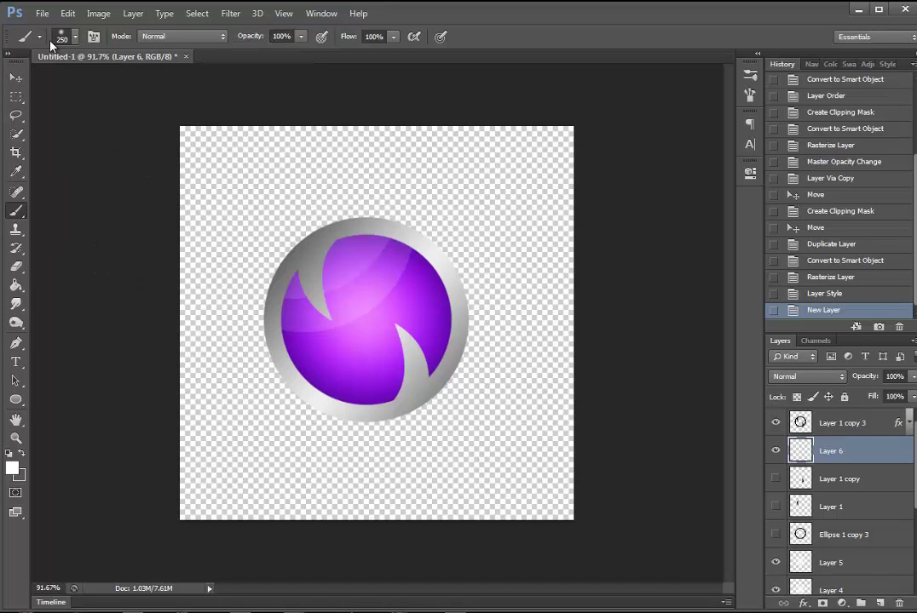
pyautogui.click(76, 37)
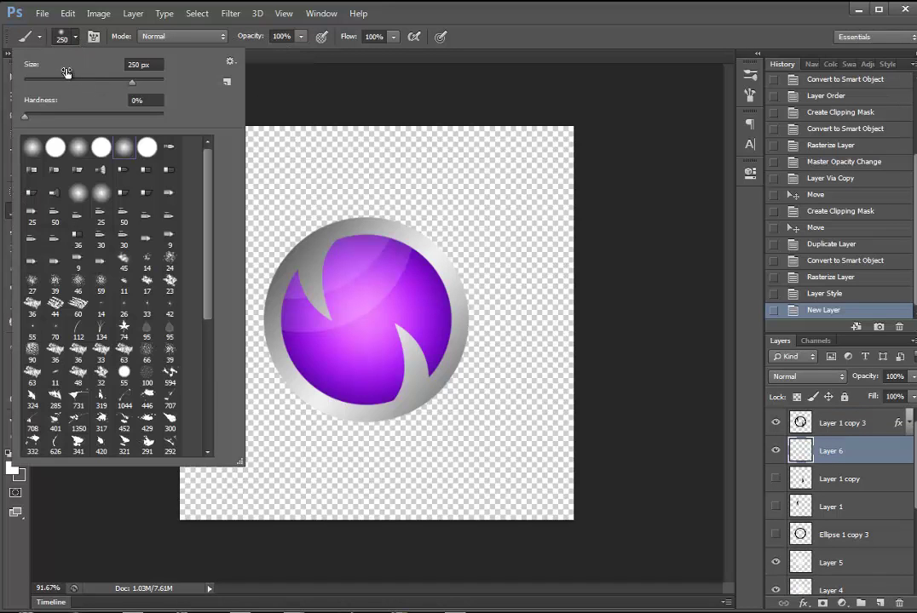
pyautogui.click(471, 7)
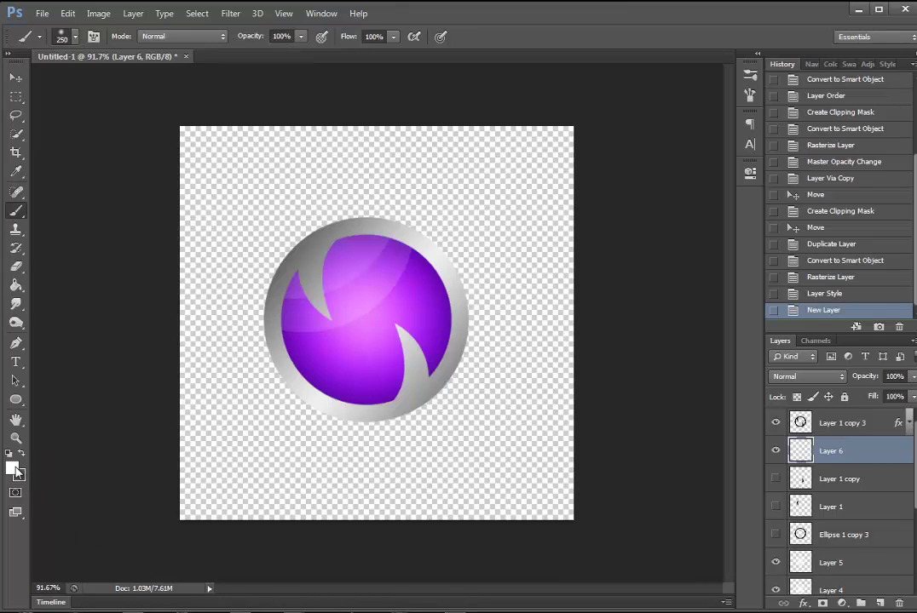
# Paint a soft black shadow with black foreground around the emblem's right, lower and left edges
pyautogui.click(14, 467)
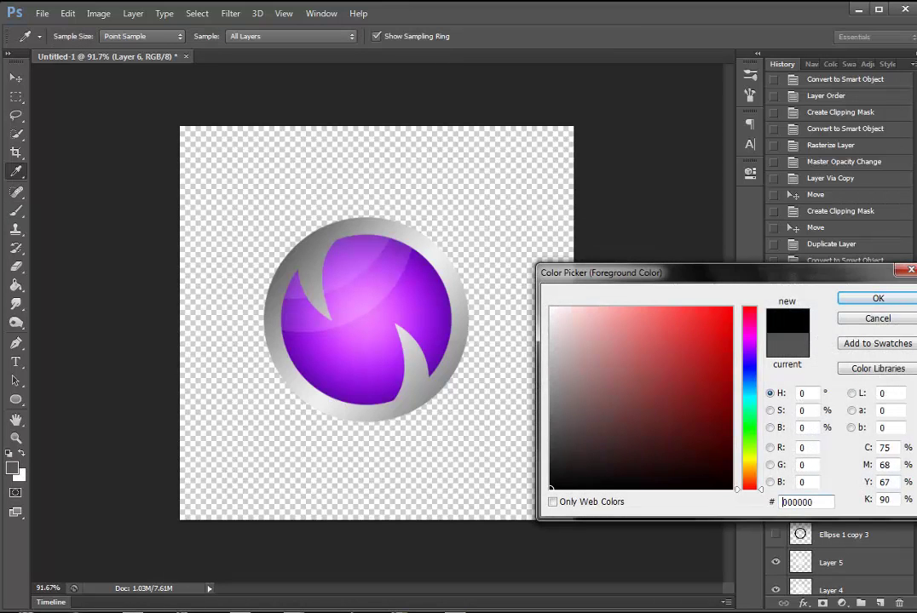
pyautogui.click(883, 300)
pyautogui.moveTo(482, 277)
pyautogui.mouseDown()
pyautogui.moveTo(316, 405)
pyautogui.moveTo(468, 237)
pyautogui.moveTo(460, 286)
pyautogui.mouseUp()
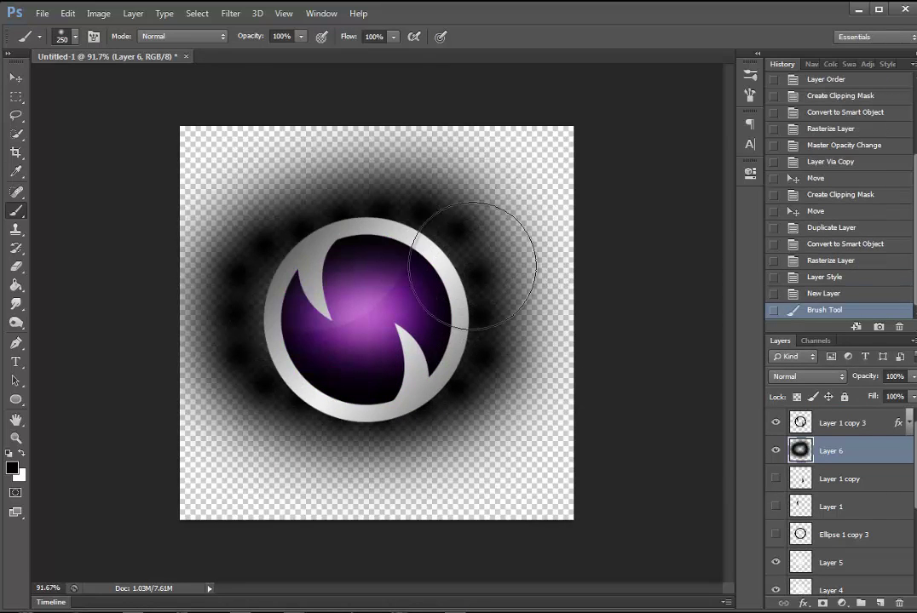
pyautogui.moveTo(235, 302); pyautogui.dragTo(255, 221)
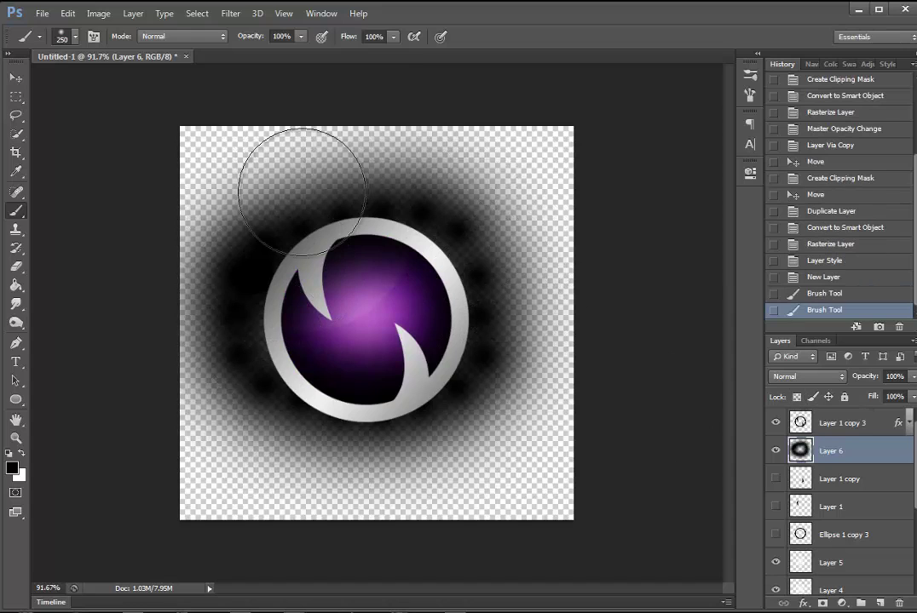
pyautogui.click(17, 270)
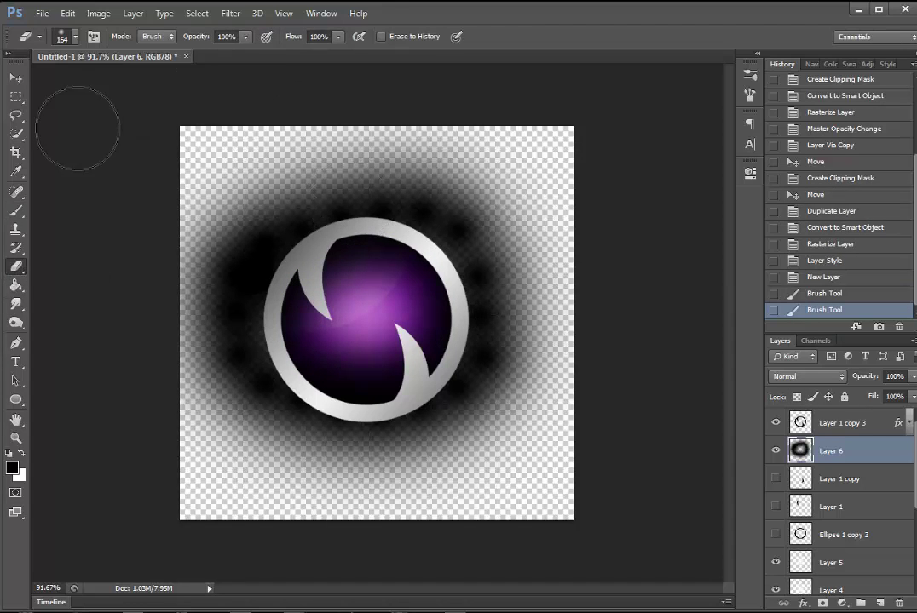
# With a hard round eraser tip, erase the black shadow right of and above the ring
pyautogui.click(68, 38)
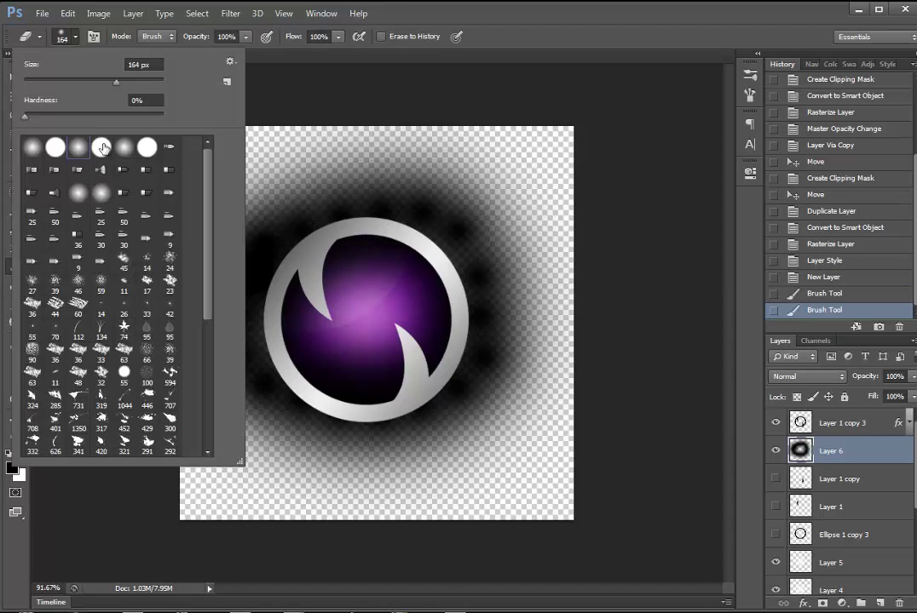
pyautogui.click(101, 149)
pyautogui.click(511, 68)
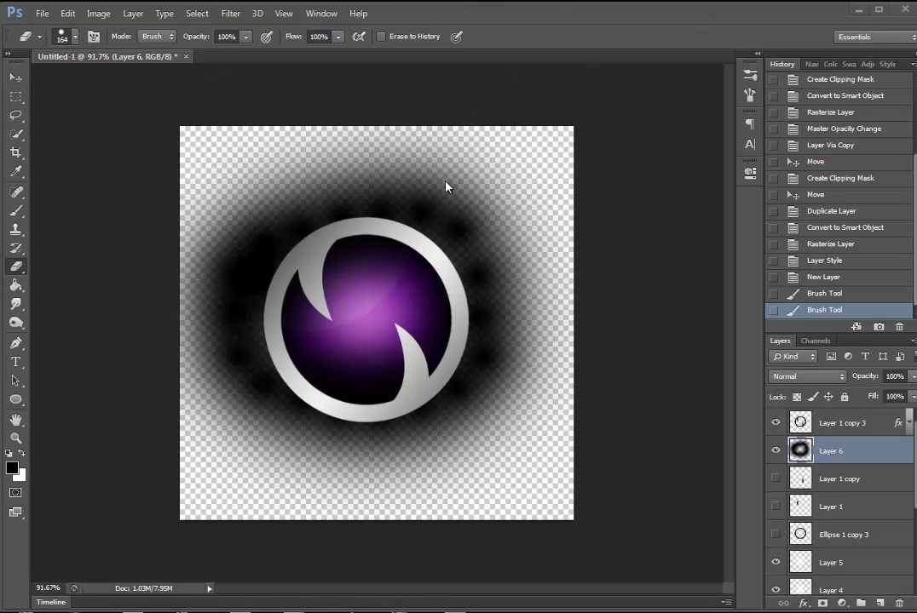
pyautogui.moveTo(494, 234)
pyautogui.mouseDown()
pyautogui.moveTo(509, 263)
pyautogui.moveTo(528, 168)
pyautogui.moveTo(491, 184)
pyautogui.moveTo(434, 168)
pyautogui.moveTo(460, 164)
pyautogui.moveTo(409, 134)
pyautogui.moveTo(416, 172)
pyautogui.moveTo(183, 174)
pyautogui.mouseUp()
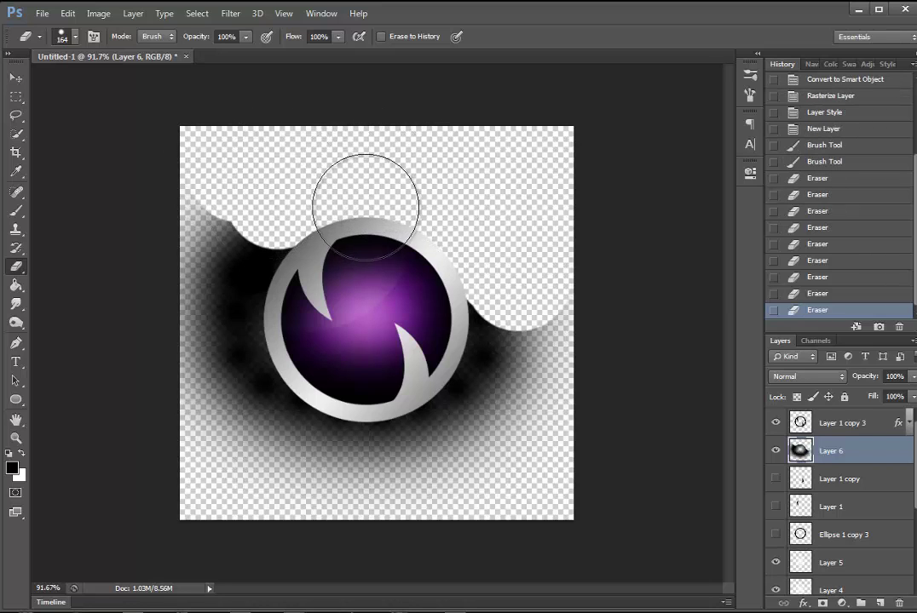
pyautogui.moveTo(368, 163)
pyautogui.mouseDown()
pyautogui.moveTo(254, 197)
pyautogui.moveTo(214, 327)
pyautogui.moveTo(218, 317)
pyautogui.mouseUp()
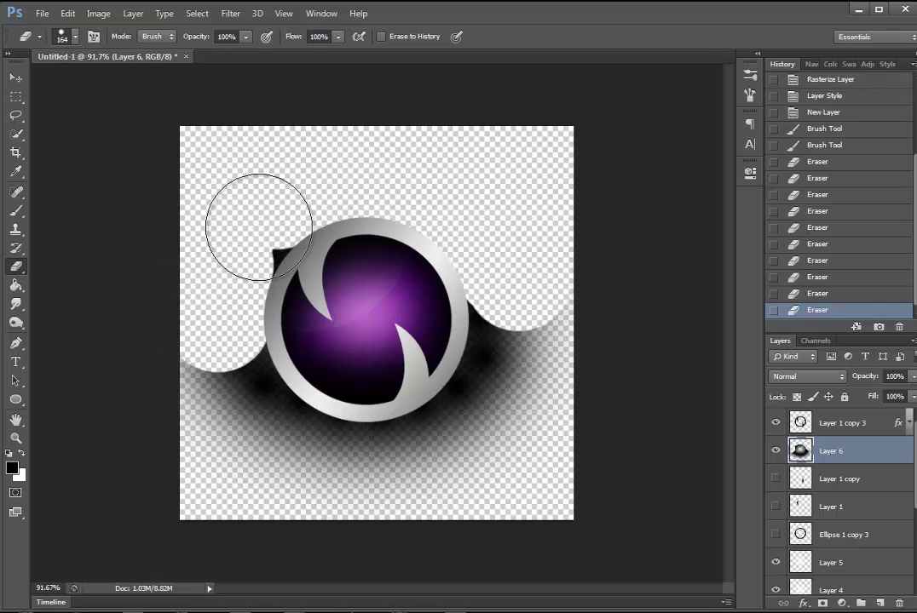
pyautogui.moveTo(230, 255); pyautogui.dragTo(239, 330)
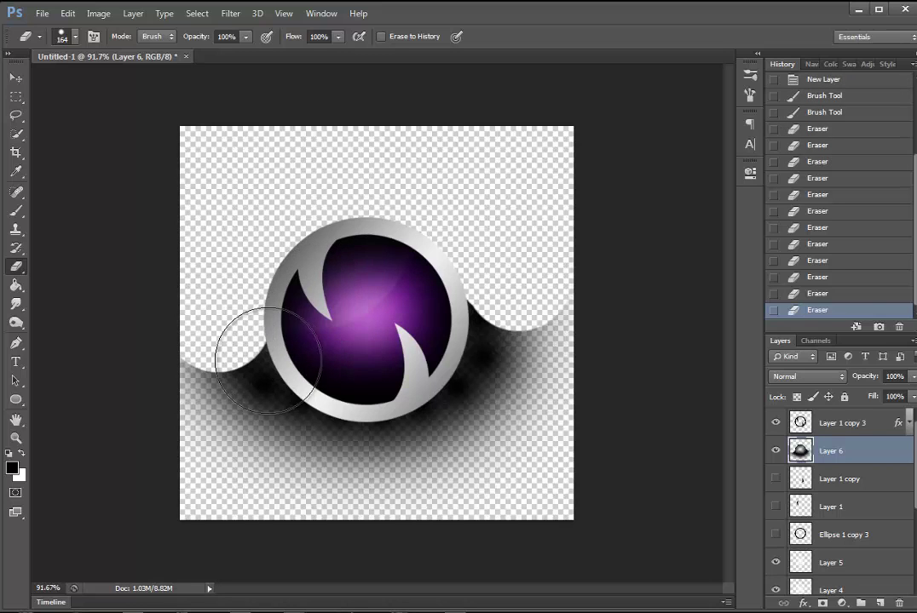
# Erase the remaining shadow left of and below the ring, undoing one stray stroke
pyautogui.moveTo(171, 359)
pyautogui.mouseDown()
pyautogui.moveTo(252, 416)
pyautogui.moveTo(230, 415)
pyautogui.mouseUp()
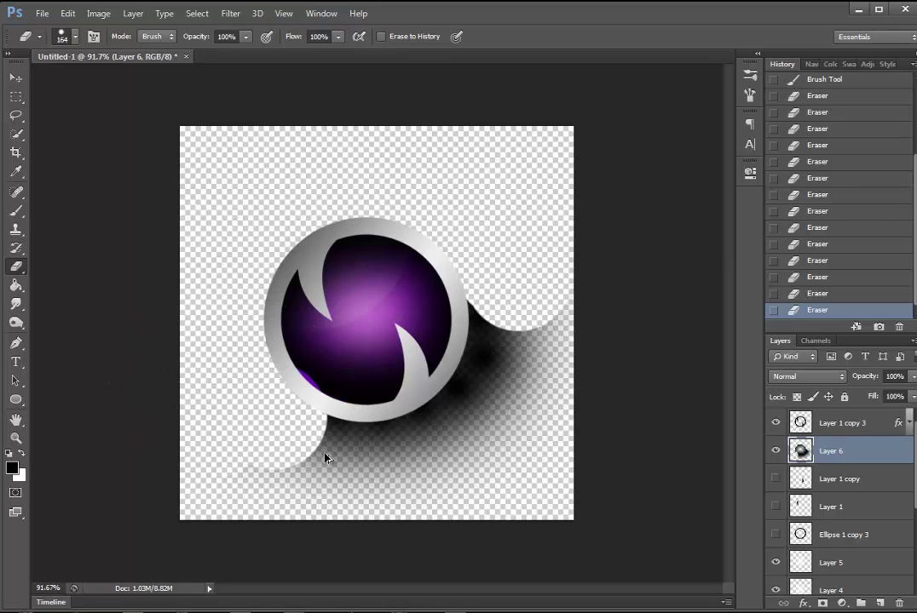
pyautogui.hotkey('ctrl', 'z')
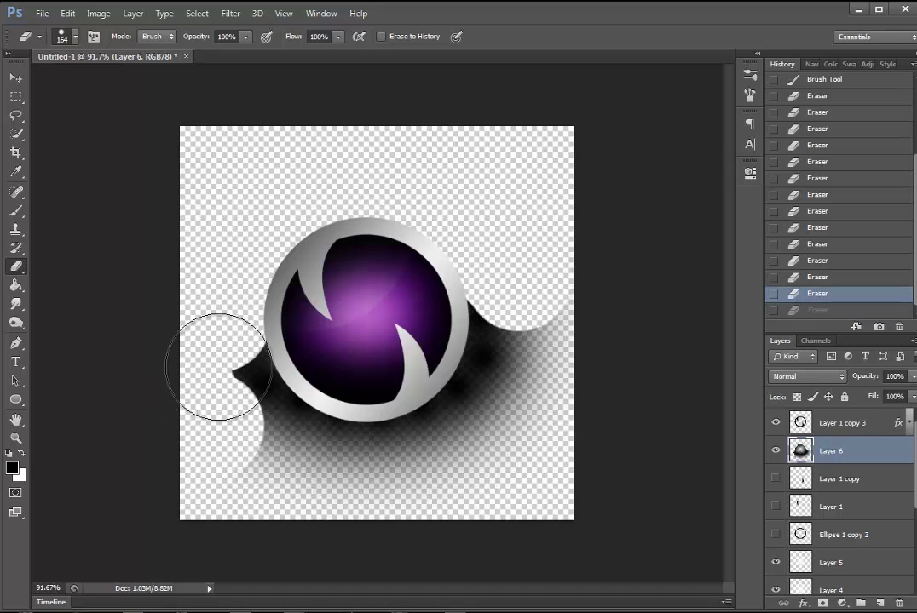
pyautogui.moveTo(215, 388); pyautogui.dragTo(228, 387)
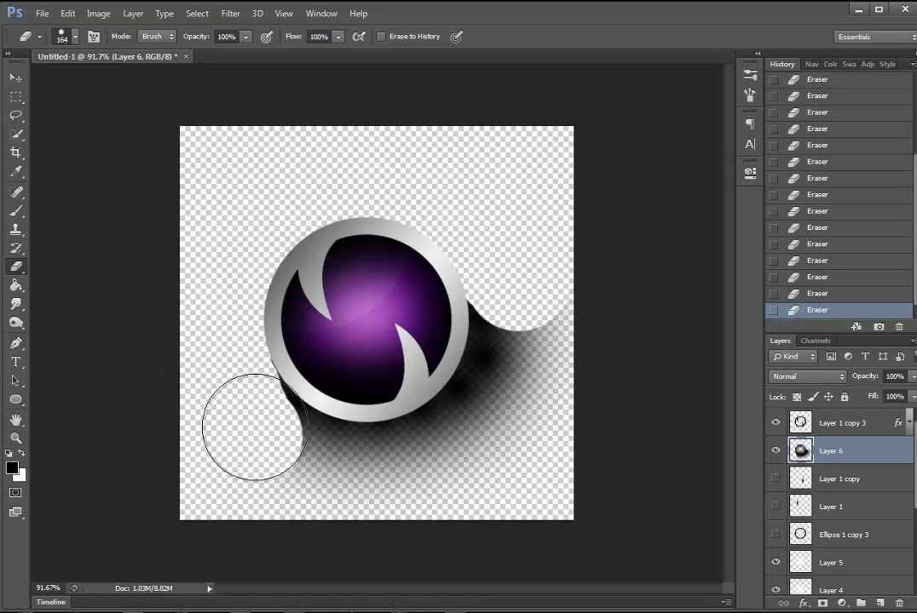
pyautogui.moveTo(280, 450)
pyautogui.mouseDown()
pyautogui.moveTo(419, 470)
pyautogui.moveTo(483, 454)
pyautogui.moveTo(460, 436)
pyautogui.moveTo(478, 423)
pyautogui.moveTo(511, 296)
pyautogui.moveTo(549, 337)
pyautogui.moveTo(483, 460)
pyautogui.mouseUp()
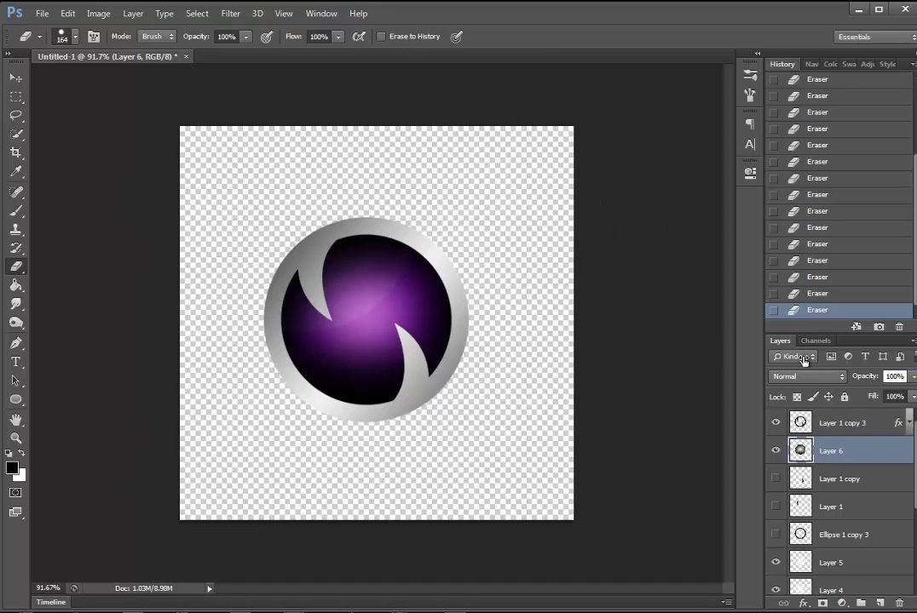
# Set Layer 6 to 13% opacity and add a duplicate, Layer 6 copy, blended as Overlay at 13%
pyautogui.moveTo(864, 376)
pyautogui.mouseDown()
pyautogui.moveTo(801, 359)
pyautogui.moveTo(822, 359)
pyautogui.moveTo(785, 366)
pyautogui.mouseUp()
pyautogui.hotkey('ctrl', 'j')
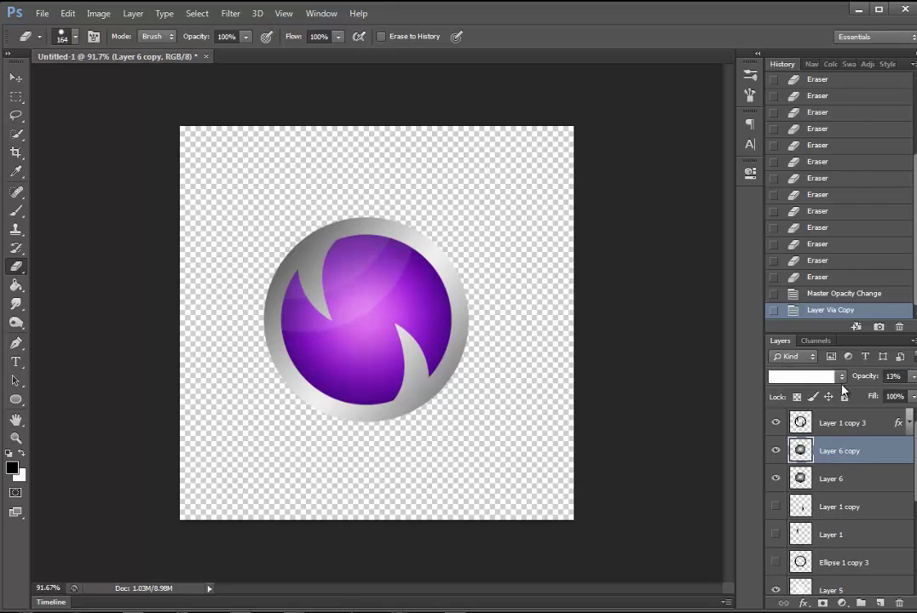
pyautogui.click(813, 376)
pyautogui.click(803, 188)
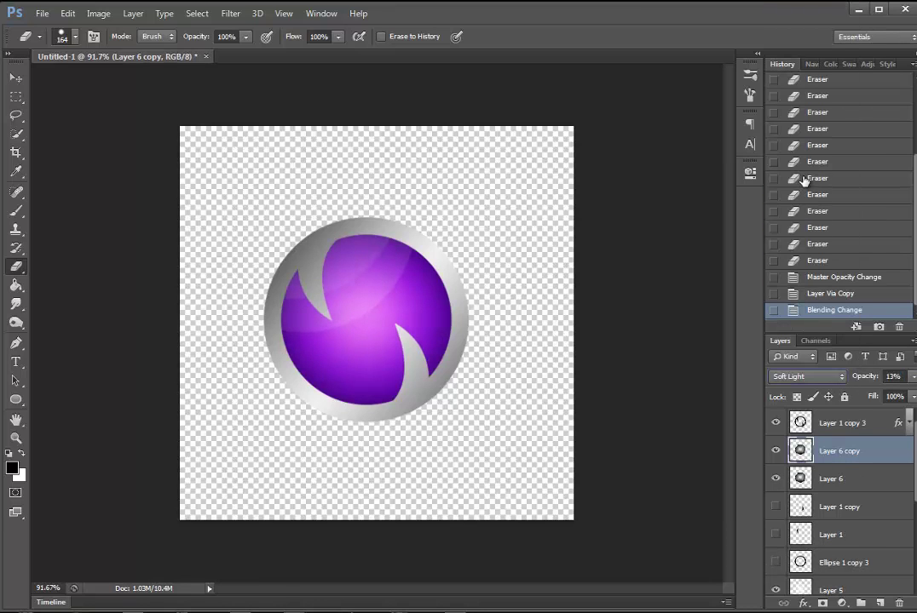
pyautogui.press('Up')
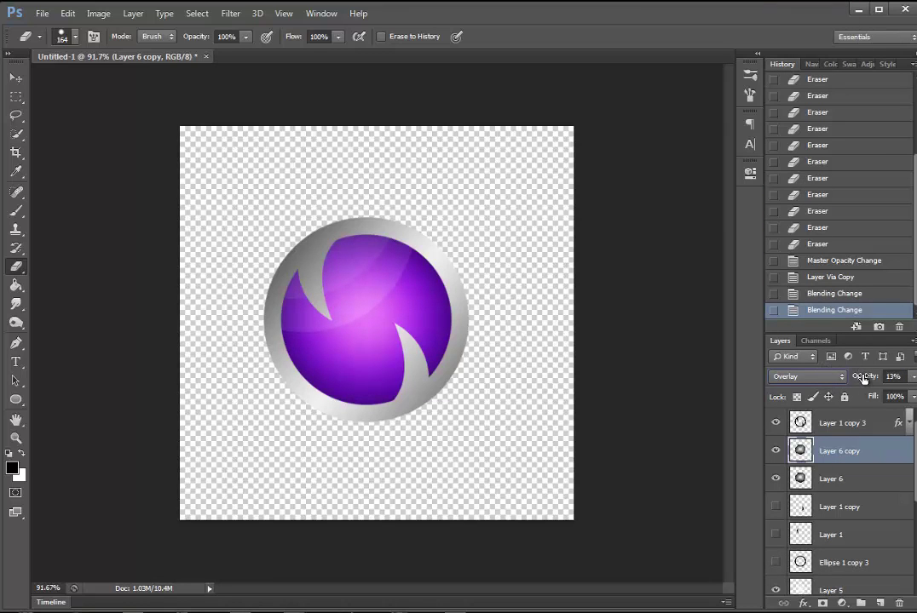
pyautogui.moveTo(866, 378); pyautogui.dragTo(867, 378)
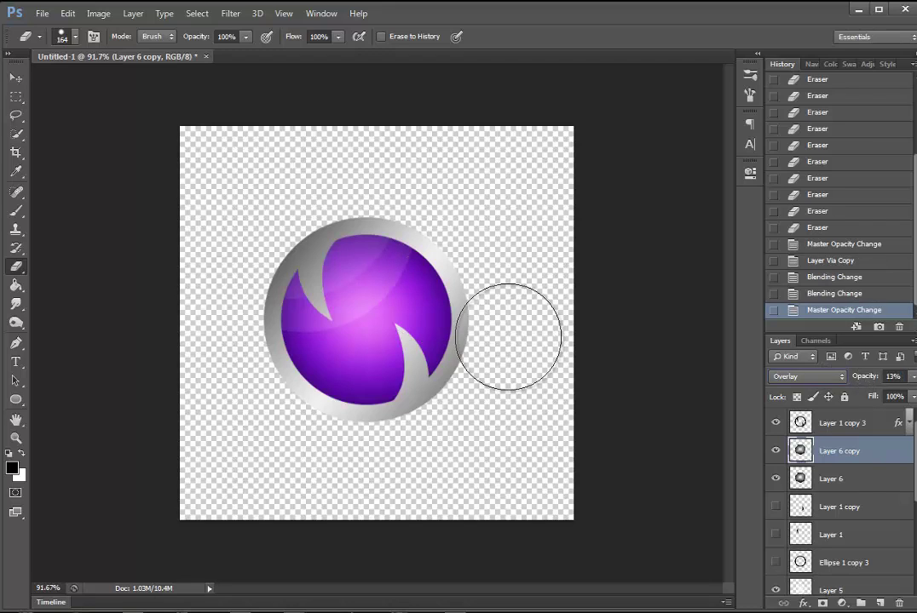
pyautogui.scroll(-5, 872, 489)
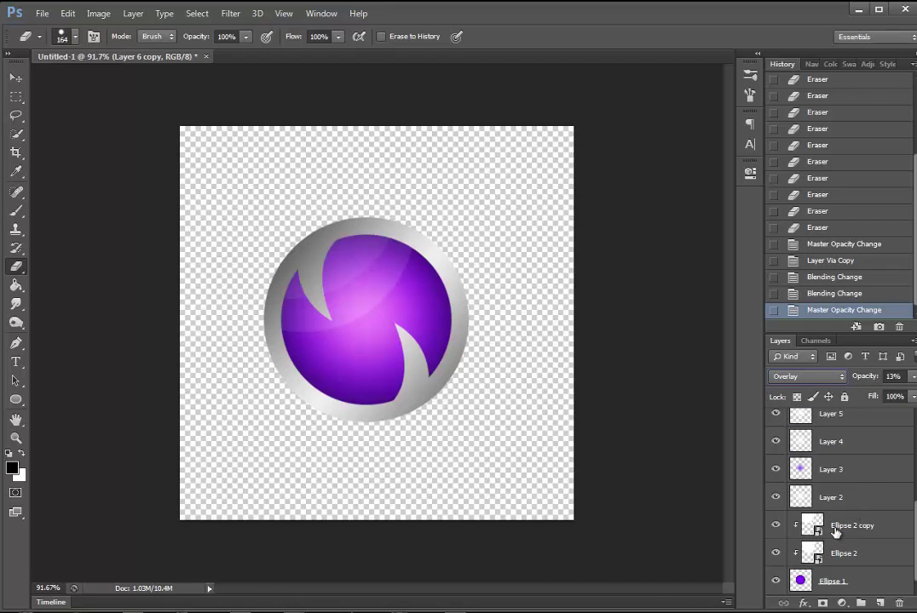
pyautogui.scroll(2, 839, 546)
# Give Layer 1 copy 3 a Multiply drop shadow: distance 3 px, size 27 px, opacity 66%
pyautogui.scroll(3, 839, 477)
pyautogui.click(864, 425)
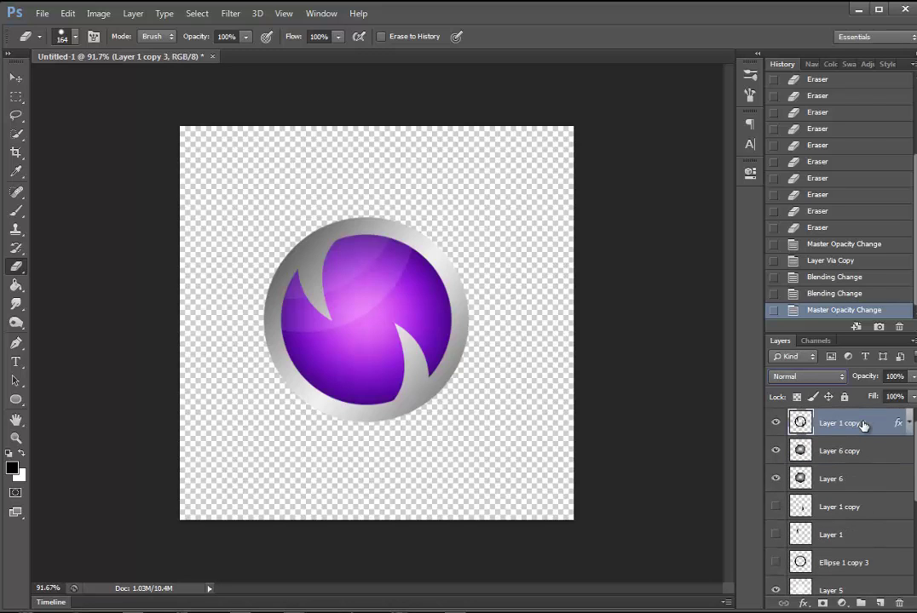
pyautogui.rightClick(863, 426)
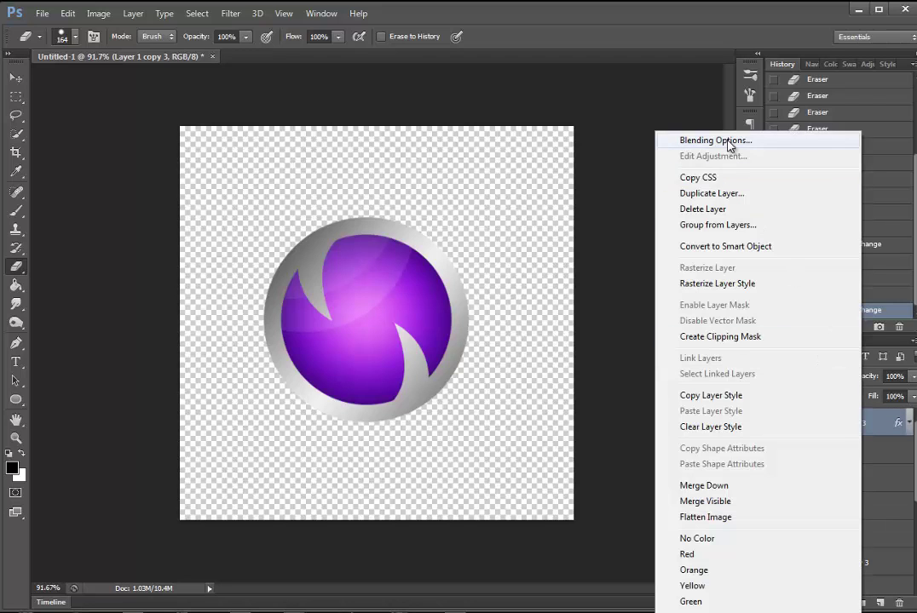
pyautogui.press('Escape')
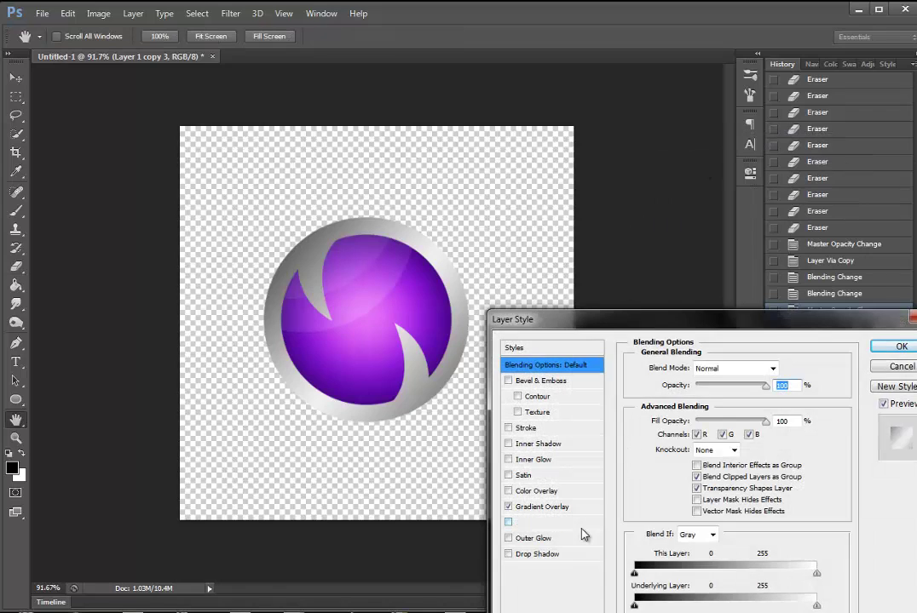
pyautogui.click(545, 555)
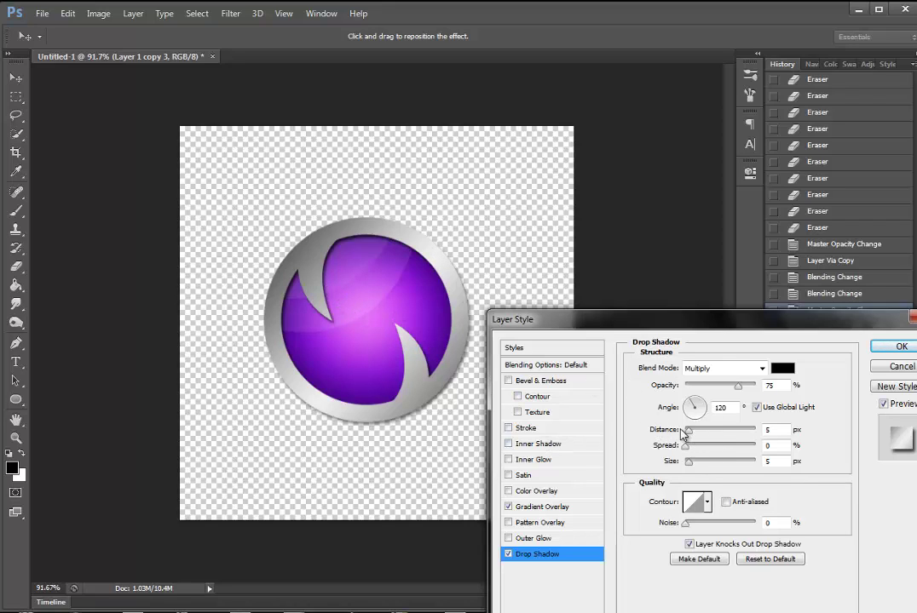
pyautogui.moveTo(682, 433); pyautogui.dragTo(610, 468)
pyautogui.moveTo(685, 461); pyautogui.dragTo(691, 461)
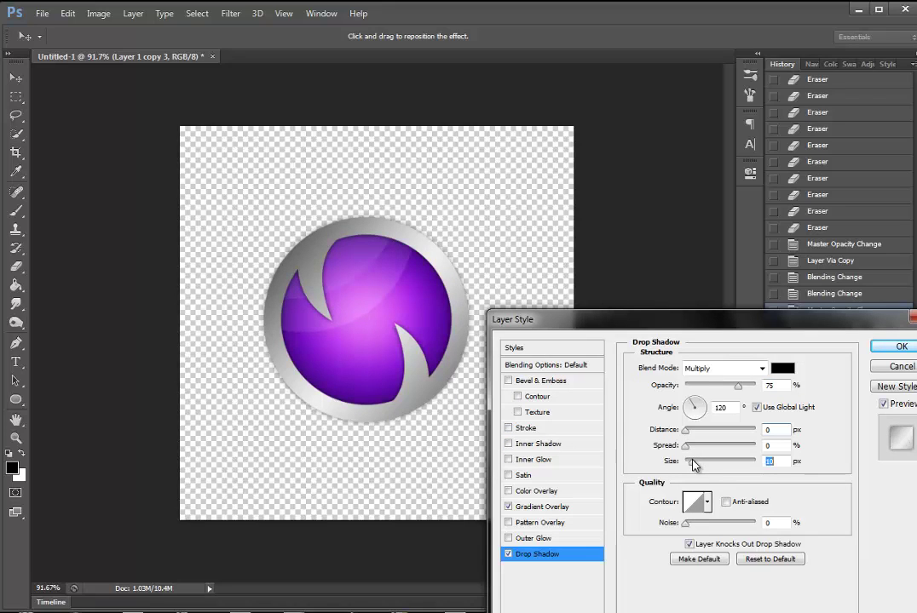
pyautogui.click(687, 433)
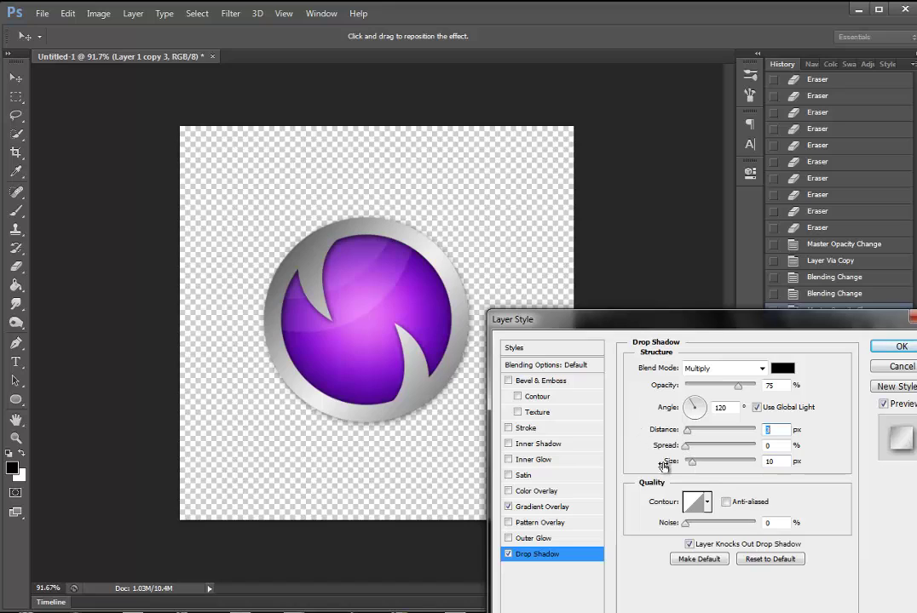
pyautogui.moveTo(691, 464); pyautogui.dragTo(697, 466)
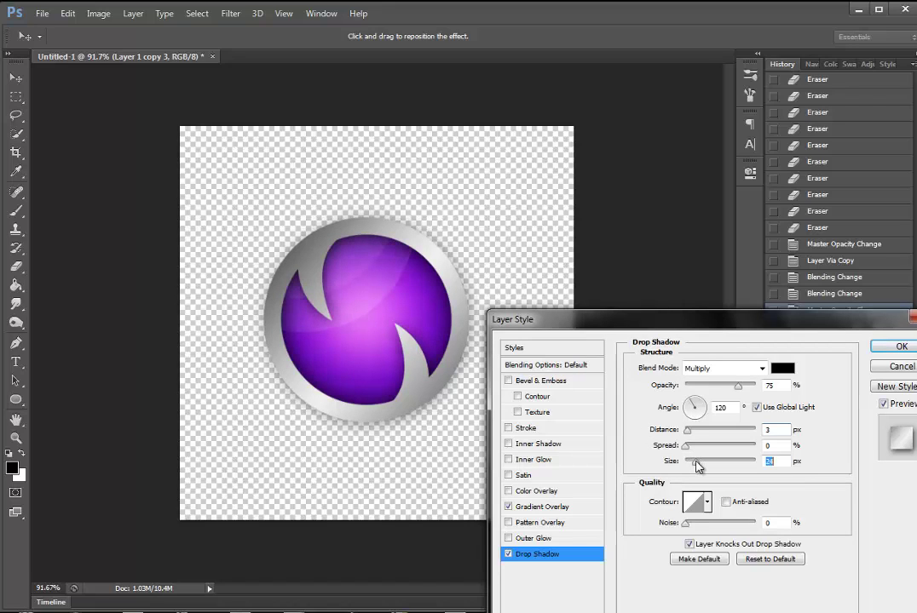
pyautogui.moveTo(737, 388); pyautogui.dragTo(732, 391)
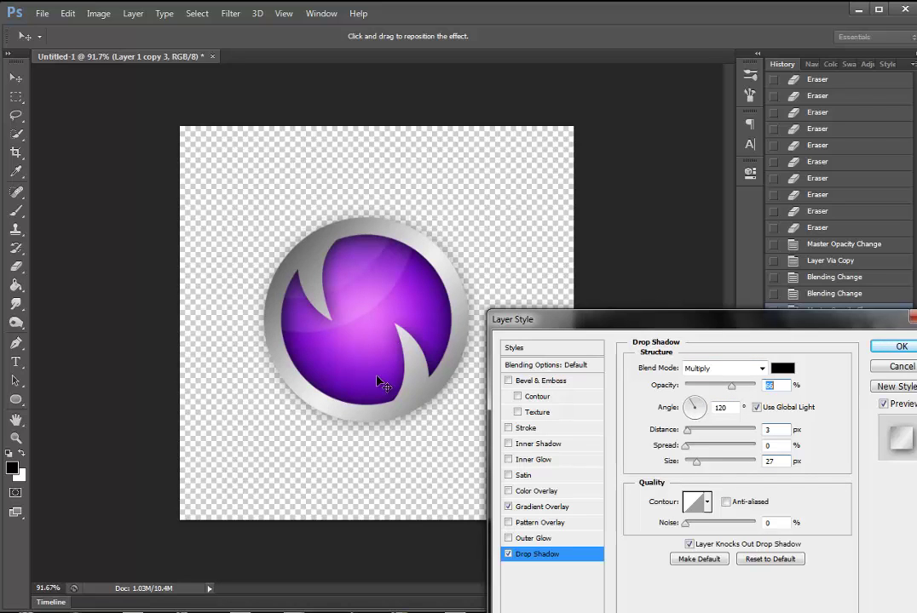
pyautogui.click(899, 347)
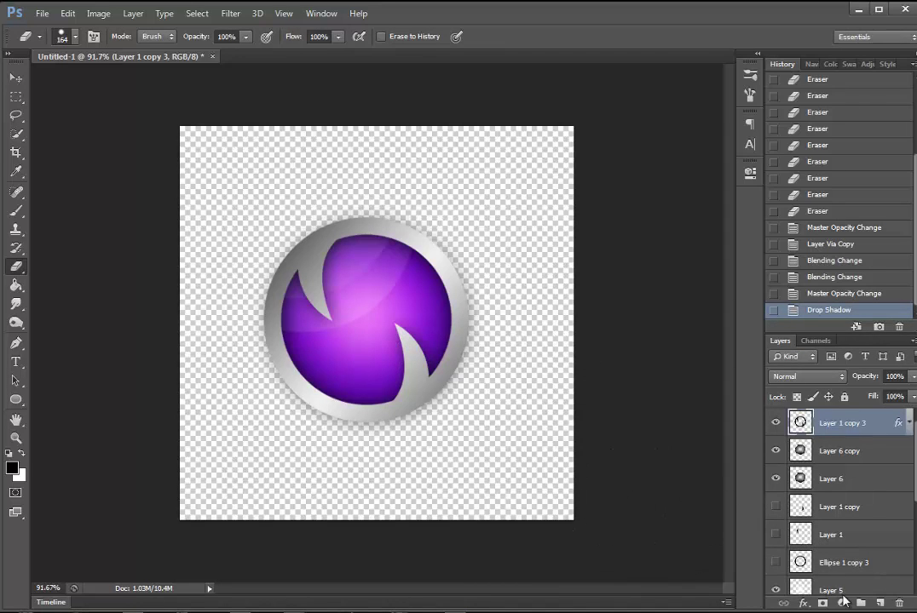
# Add a new empty layer and move it below Layer 6
pyautogui.click(843, 602)
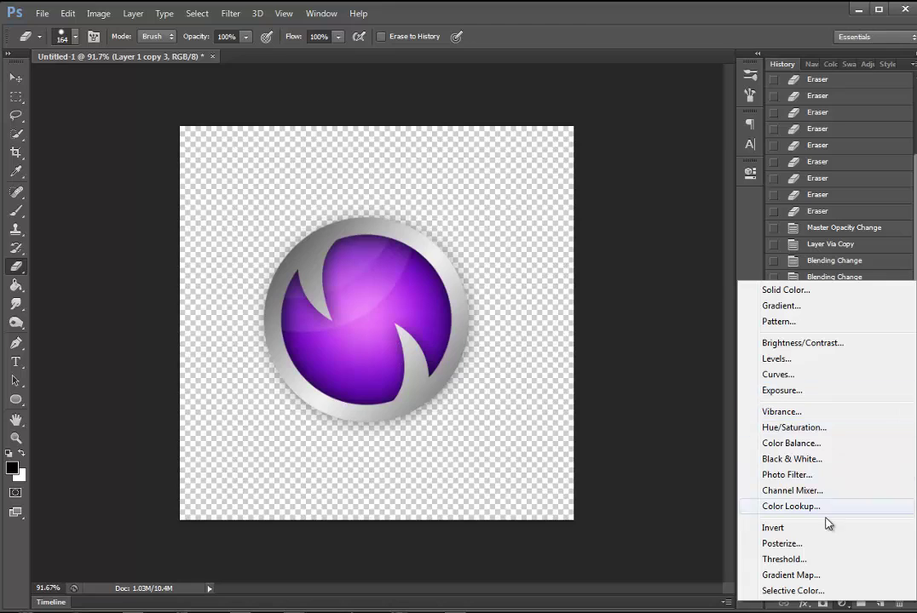
pyautogui.click(738, 50)
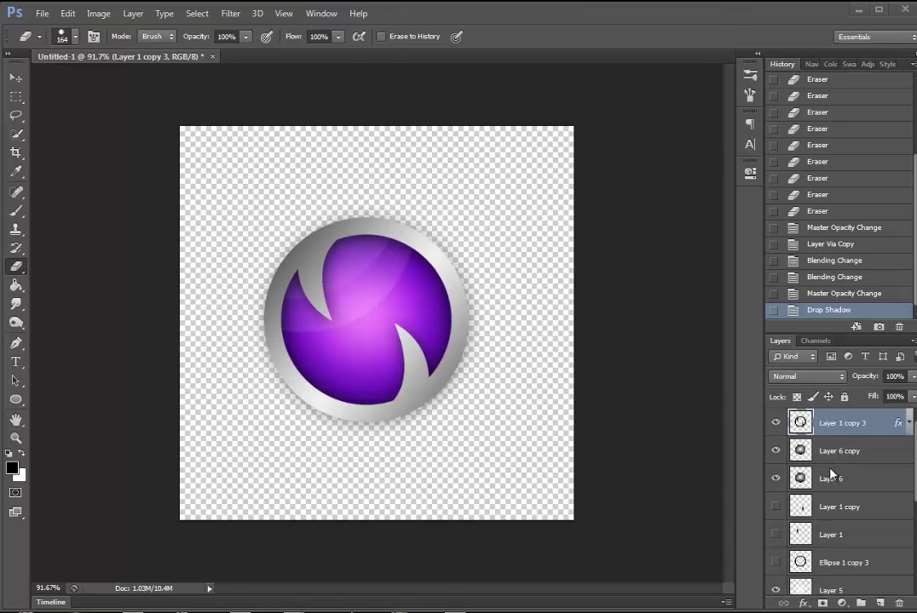
pyautogui.click(878, 604)
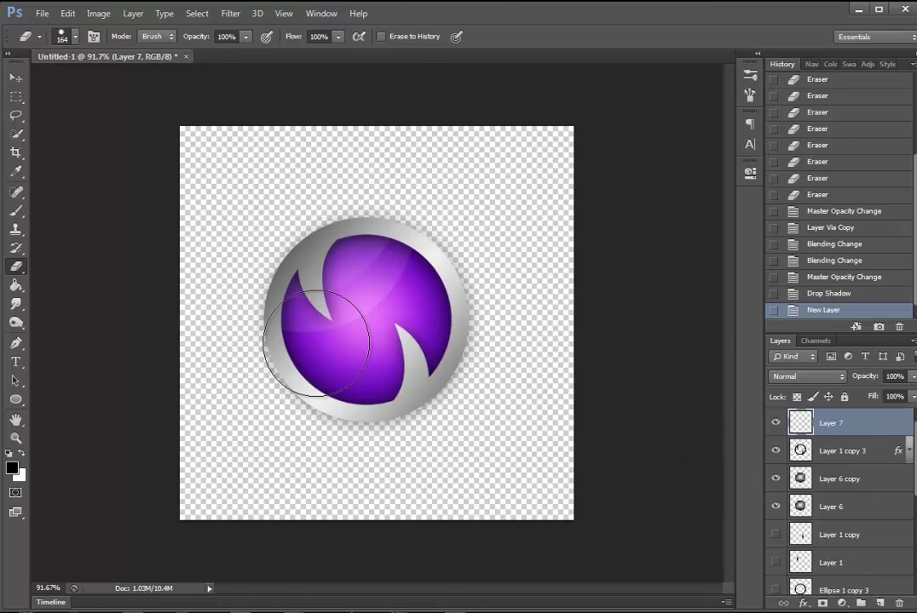
pyautogui.moveTo(843, 423); pyautogui.dragTo(852, 494)
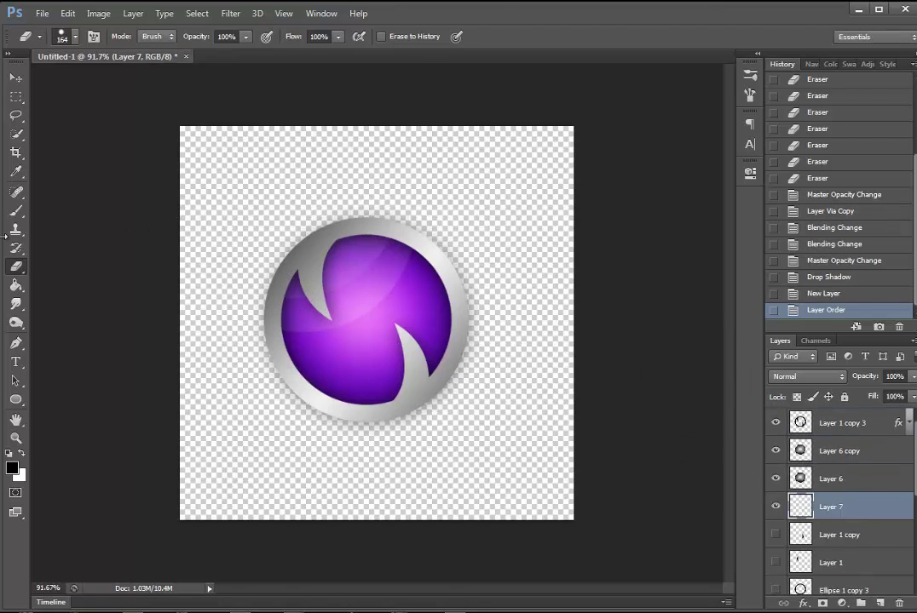
# Switch to the brush and set the foreground colour to orange ff4800
pyautogui.click(15, 210)
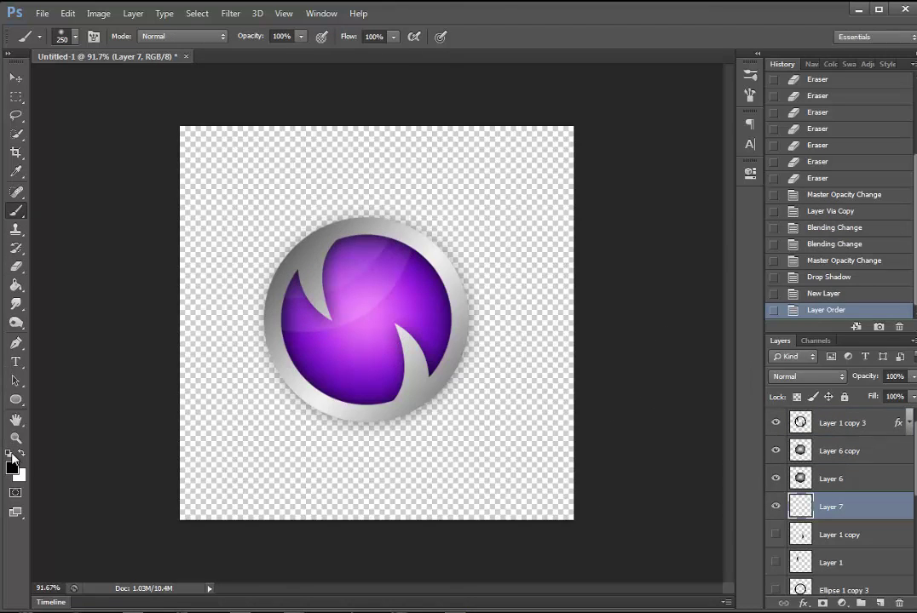
pyautogui.click(17, 470)
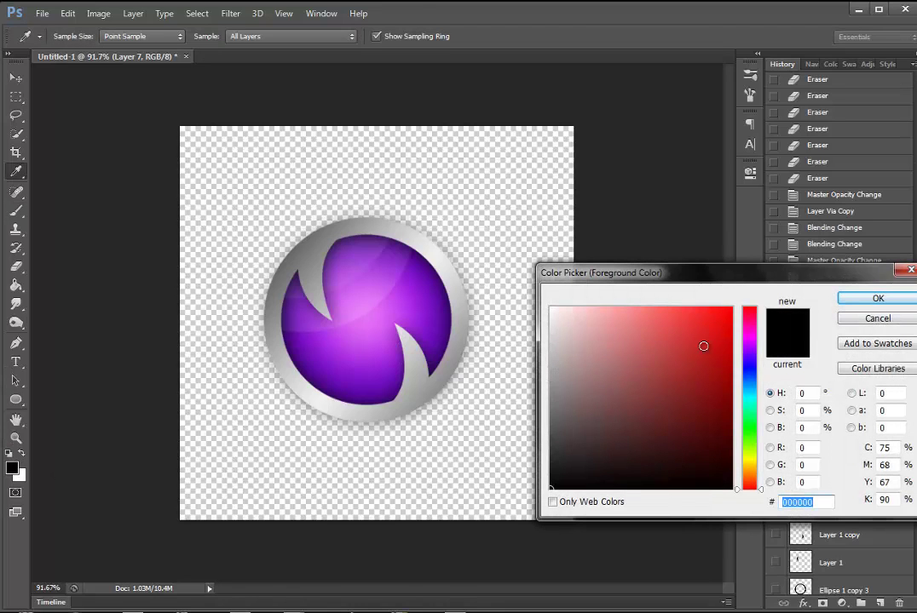
pyautogui.click(731, 309)
pyautogui.moveTo(769, 499); pyautogui.dragTo(770, 489)
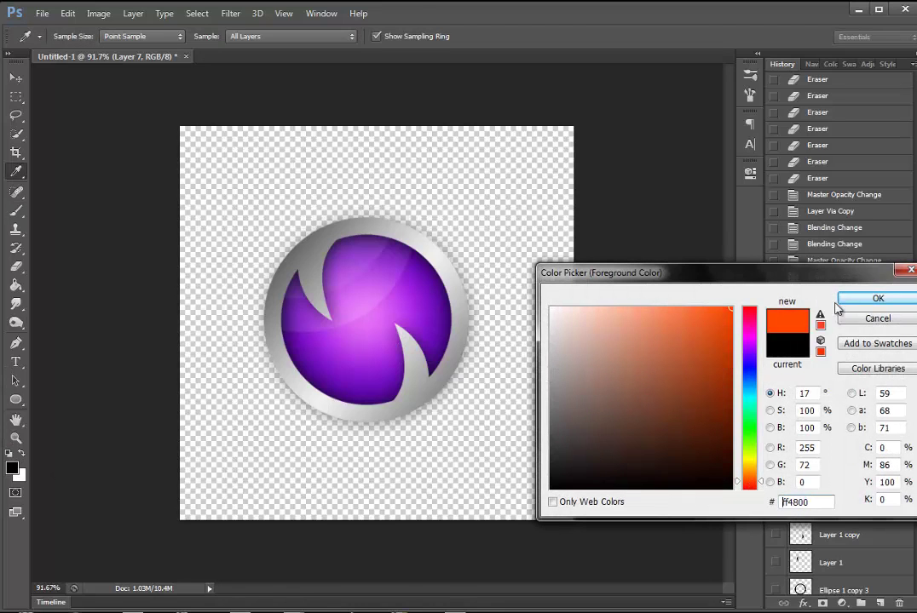
pyautogui.click(877, 298)
# Set Layer 7 to Lighten, paint an orange dab on the orb, and lower it to 77%
pyautogui.click(810, 376)
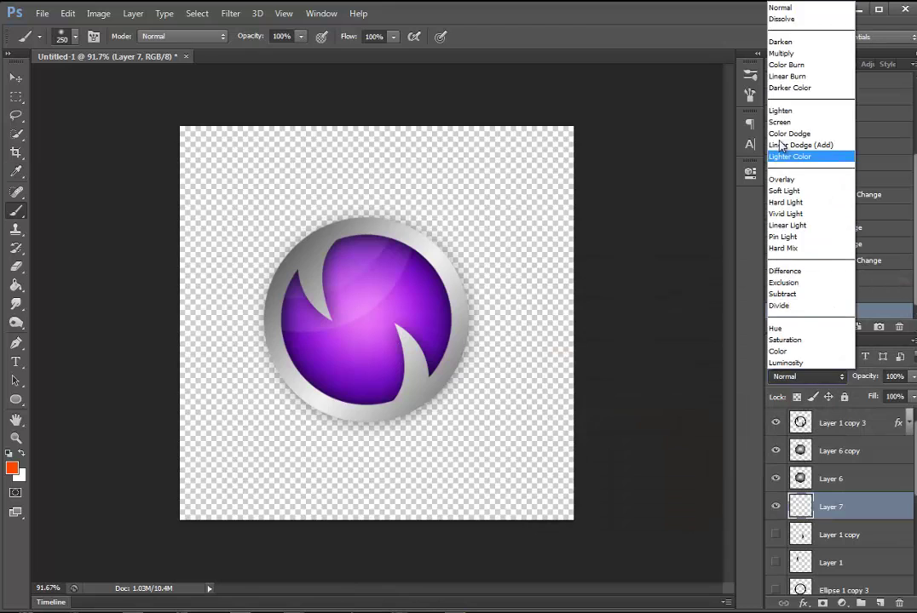
pyautogui.click(818, 113)
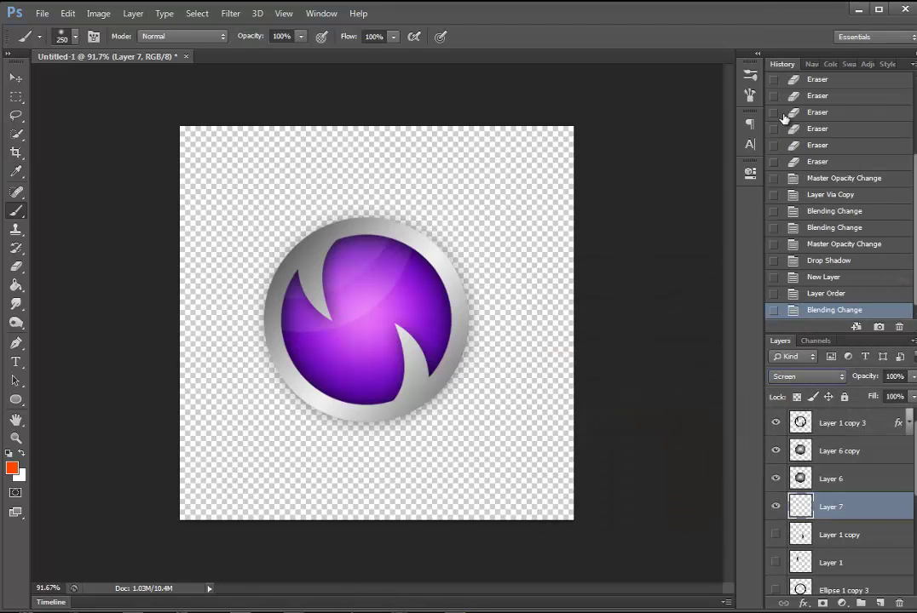
pyautogui.click(367, 303)
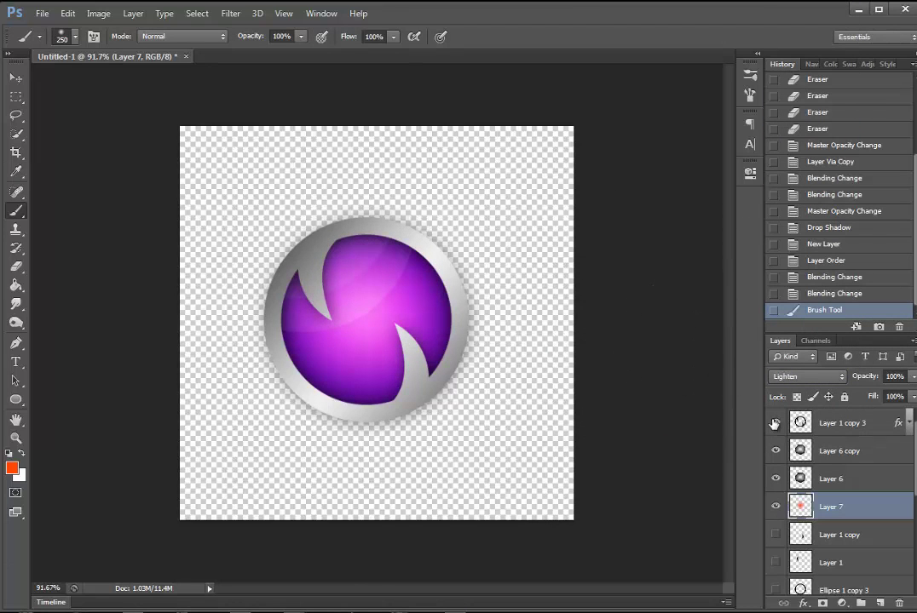
pyautogui.moveTo(868, 375); pyautogui.dragTo(857, 376)
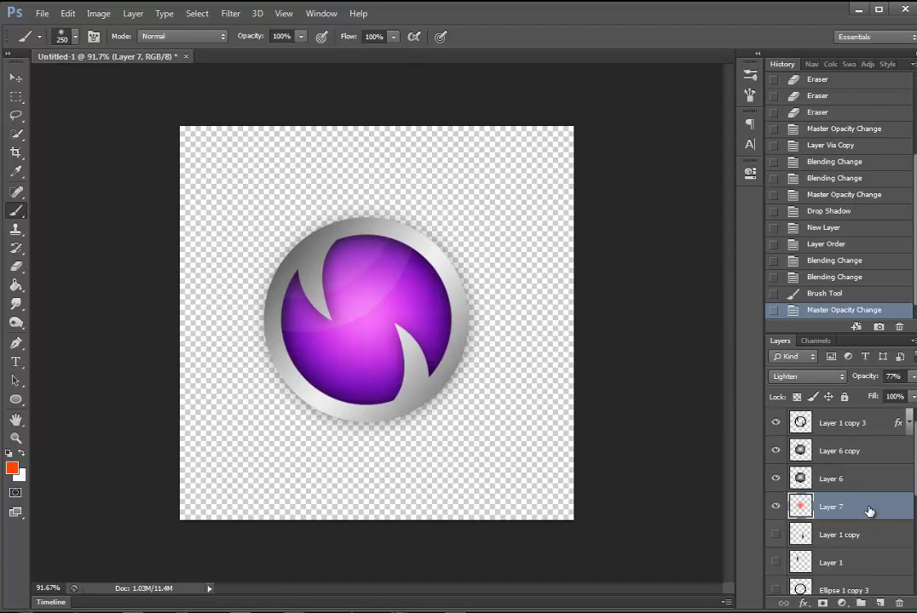
pyautogui.click(852, 421)
# Add a Hue/Saturation adjustment with Hue +105, turning the purple orb orange
pyautogui.click(846, 602)
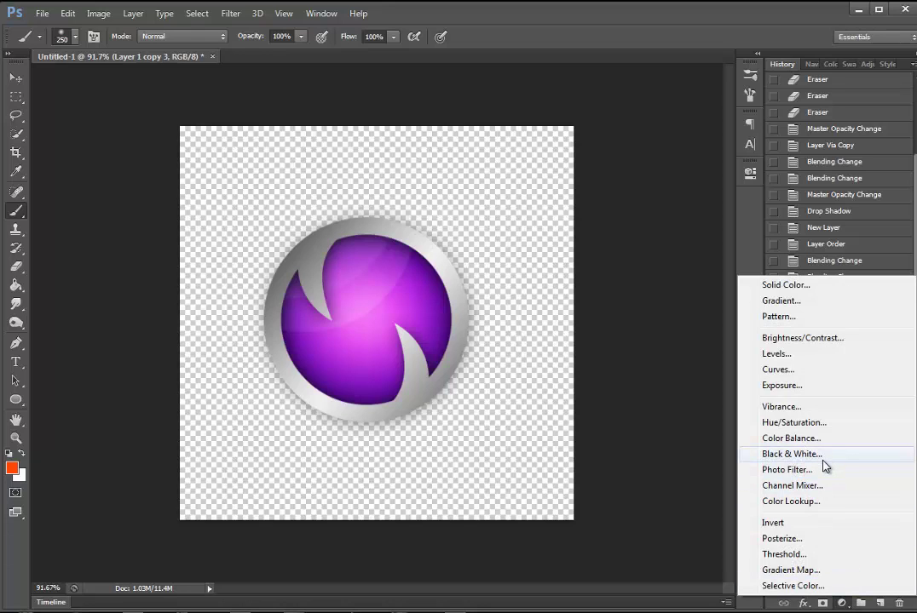
pyautogui.click(825, 423)
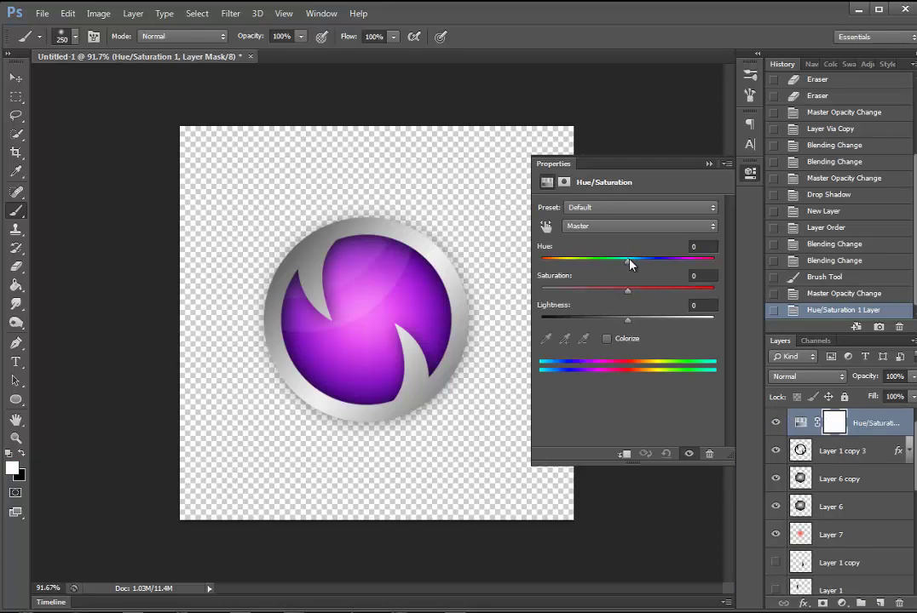
pyautogui.moveTo(629, 264)
pyautogui.mouseDown()
pyautogui.moveTo(563, 267)
pyautogui.moveTo(680, 277)
pyautogui.moveTo(701, 270)
pyautogui.moveTo(685, 274)
pyautogui.mouseUp()
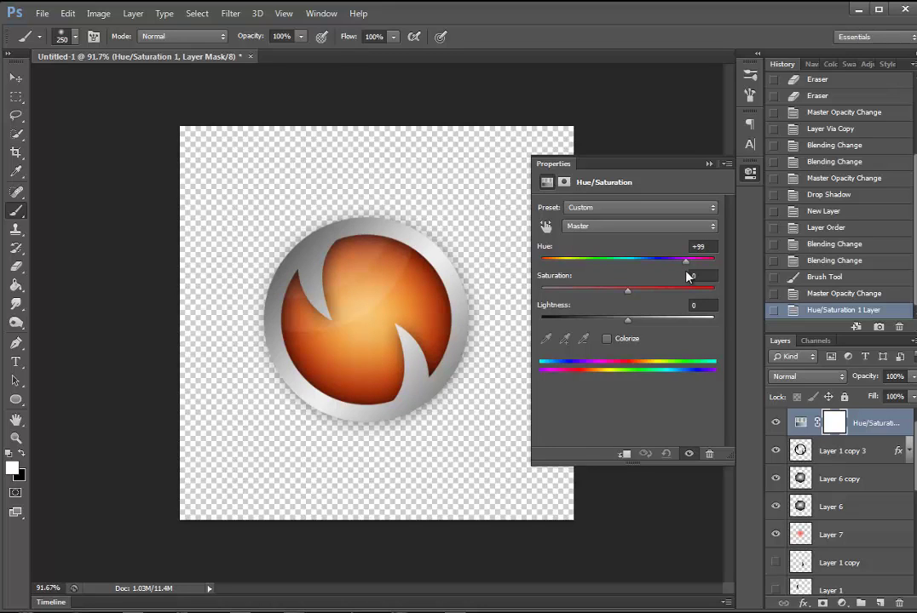
pyautogui.moveTo(687, 271); pyautogui.dragTo(688, 272)
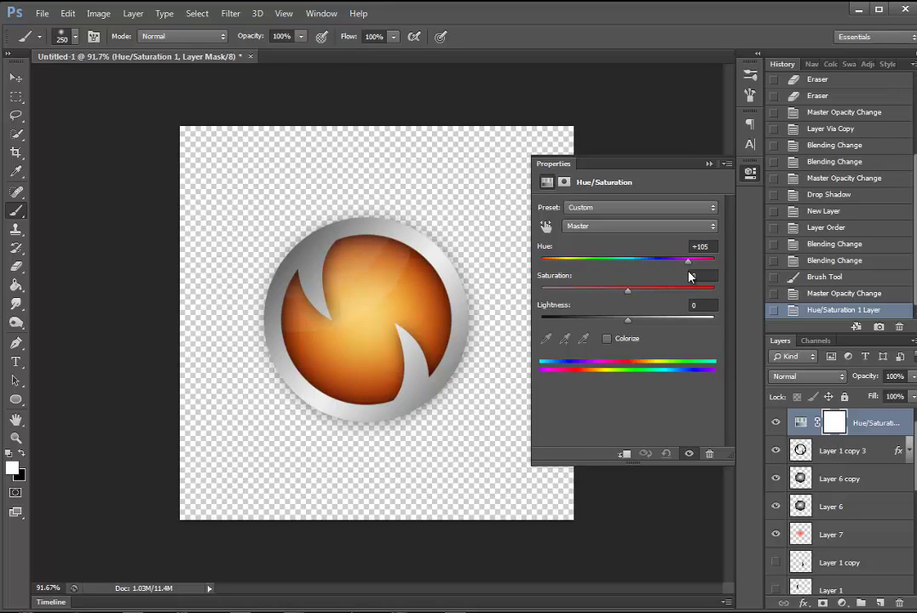
pyautogui.click(709, 164)
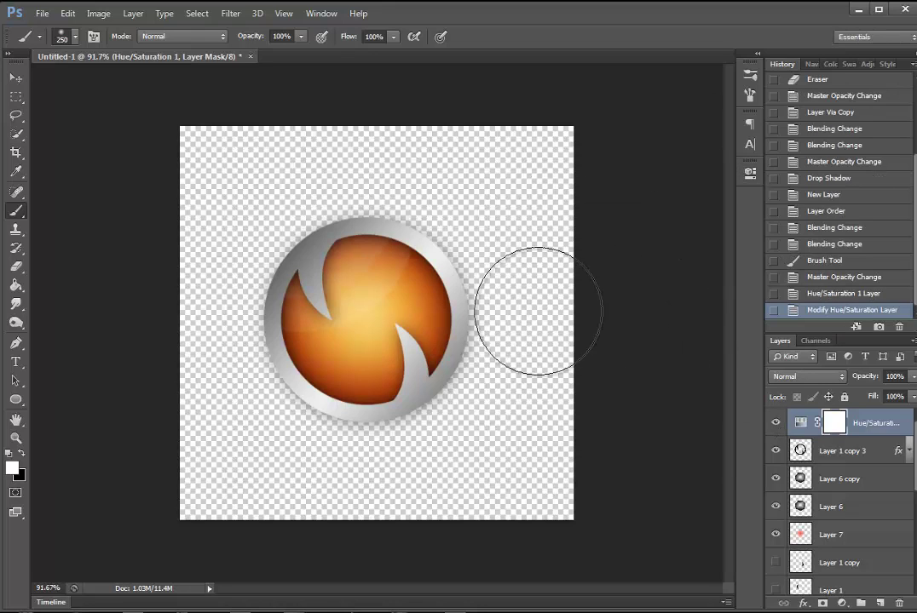
pyautogui.click(831, 452)
pyautogui.click(775, 451)
# Add a new layer above the ring layer and set the foreground colour to black
pyautogui.click(775, 451)
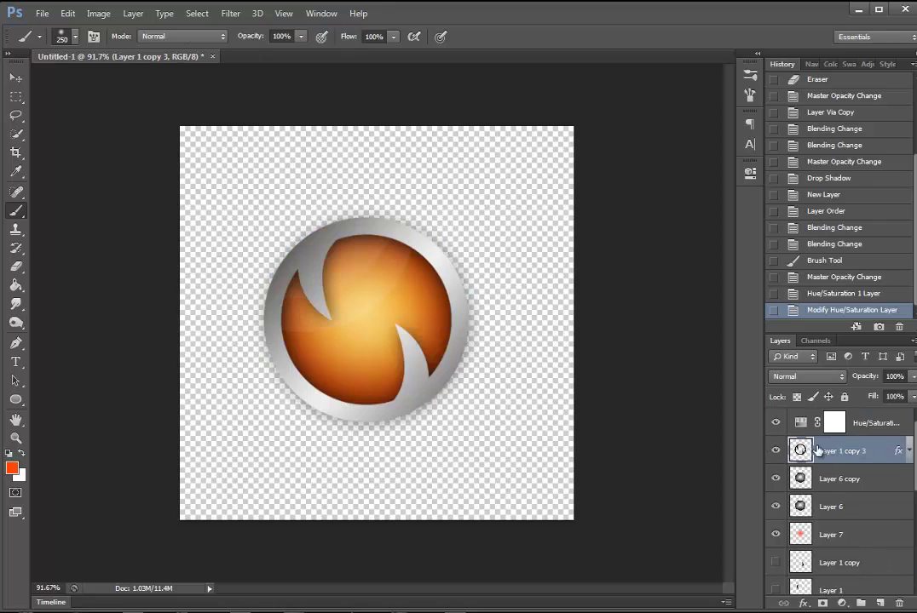
pyautogui.click(886, 603)
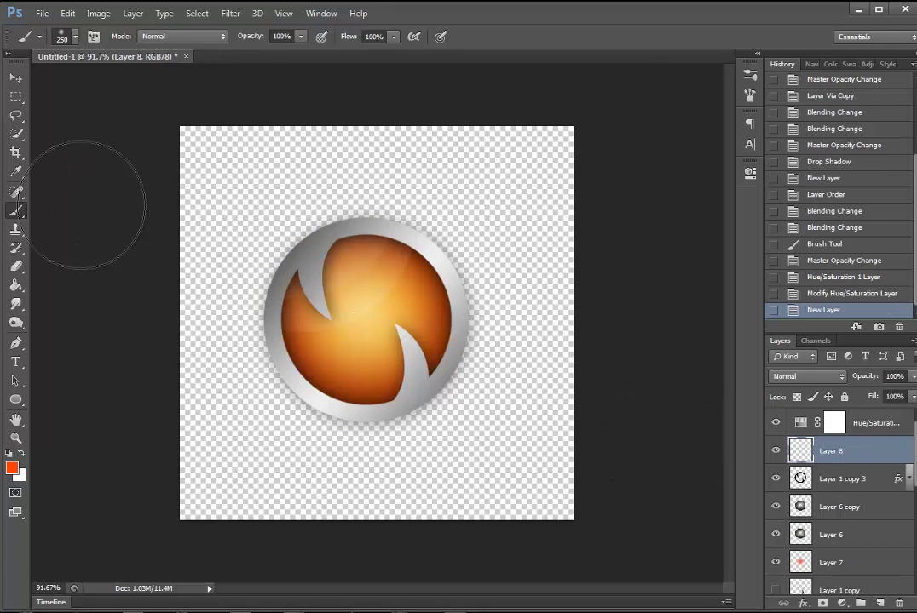
pyautogui.click(13, 470)
pyautogui.click(550, 488)
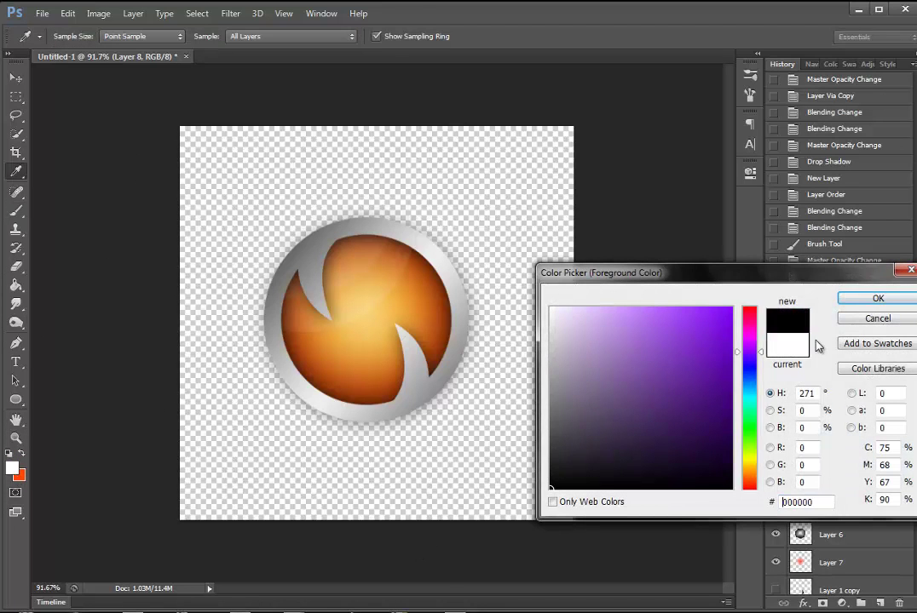
pyautogui.click(859, 300)
# Paint a black stroke, clip Layer 8 to the ring, and rasterize Layer 1 copy 3
pyautogui.moveTo(503, 352); pyautogui.dragTo(385, 511)
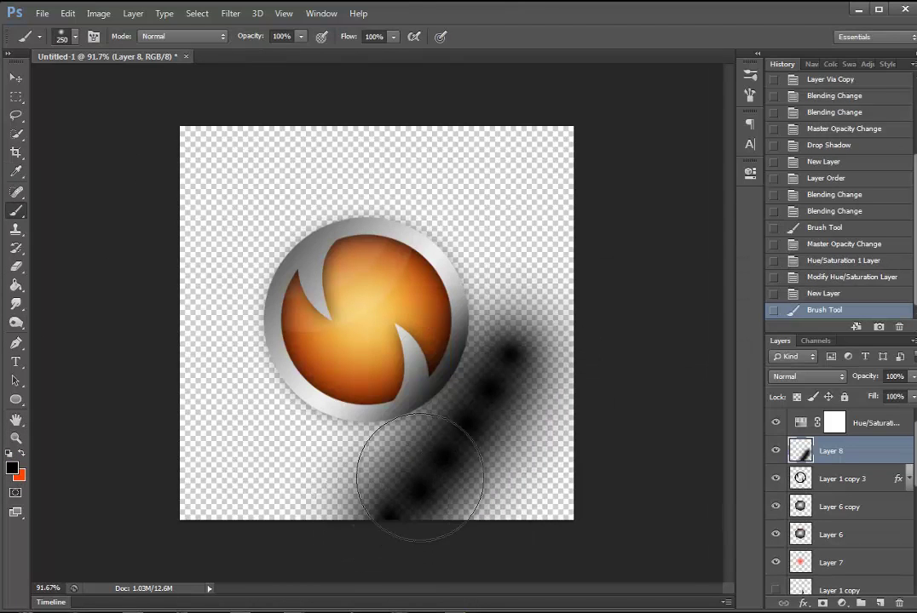
pyautogui.rightClick(880, 455)
pyautogui.click(761, 338)
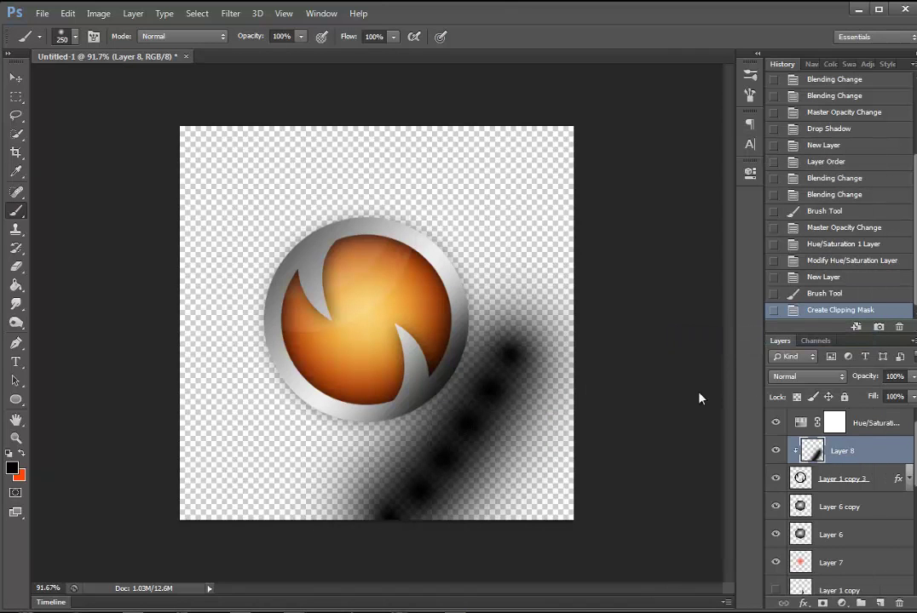
pyautogui.rightClick(862, 481)
pyautogui.click(673, 246)
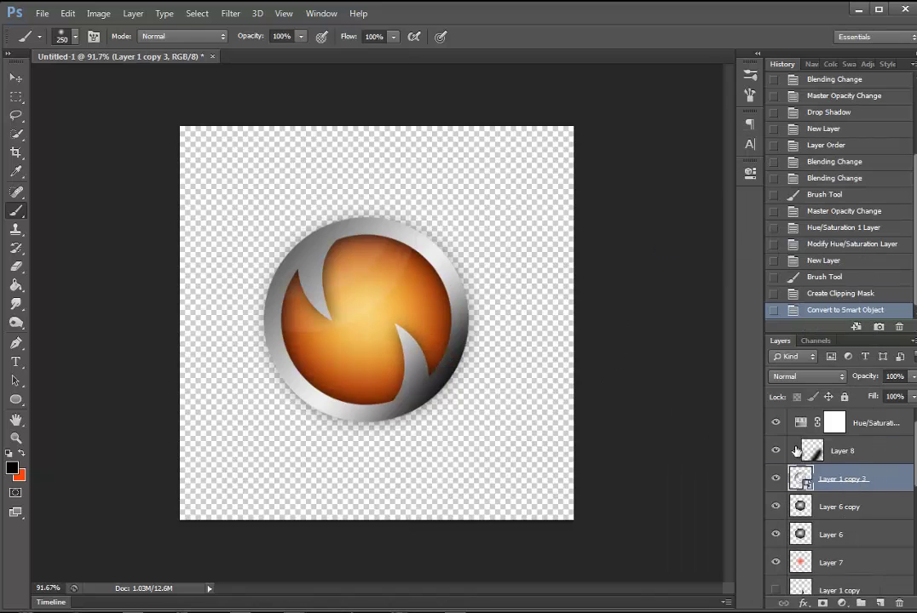
pyautogui.rightClick(842, 477)
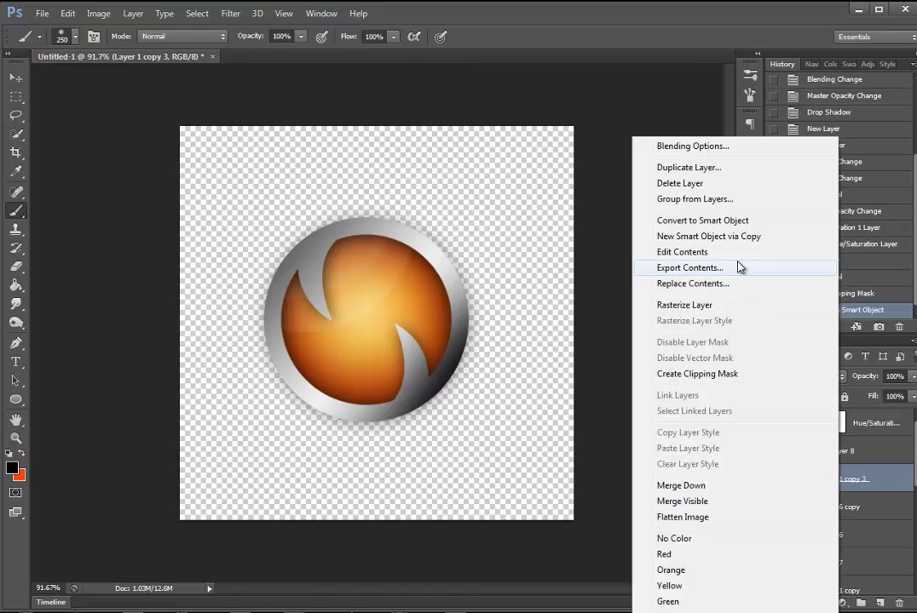
pyautogui.click(704, 306)
# Paint black shading along the orb's rim on Layer 8 and fade it to 4% opacity
pyautogui.moveTo(488, 347); pyautogui.dragTo(384, 469)
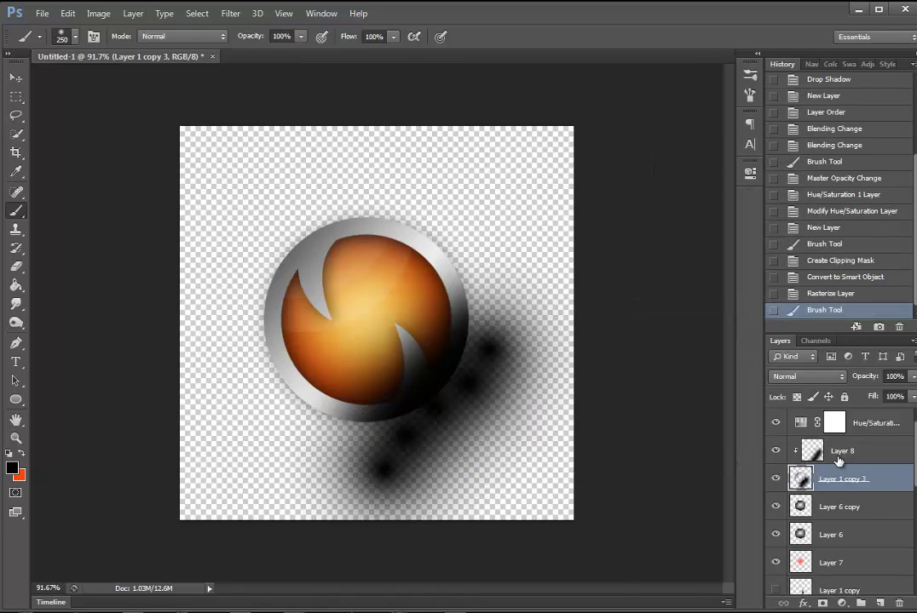
pyautogui.hotkey('ctrl', 'z')
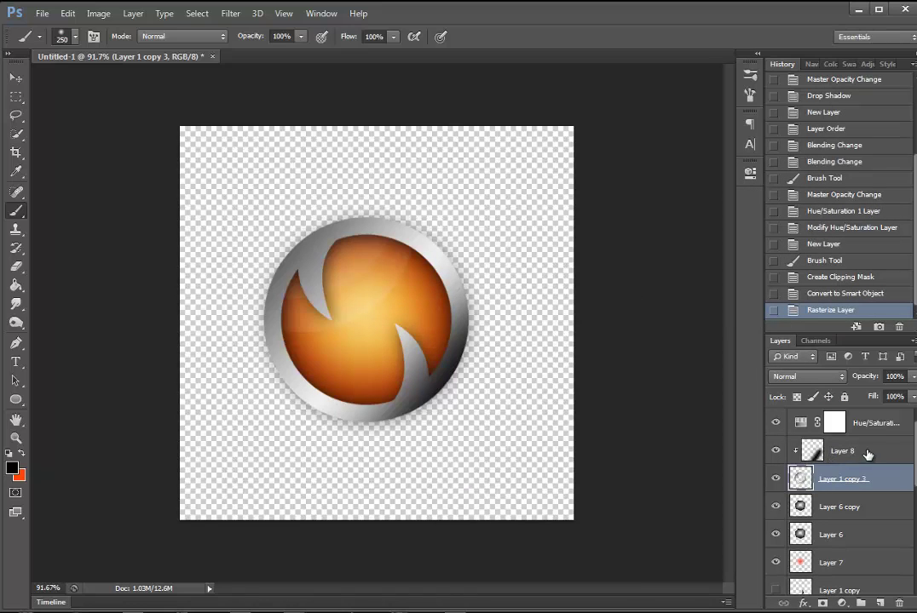
pyautogui.click(867, 454)
pyautogui.moveTo(503, 332); pyautogui.dragTo(338, 464)
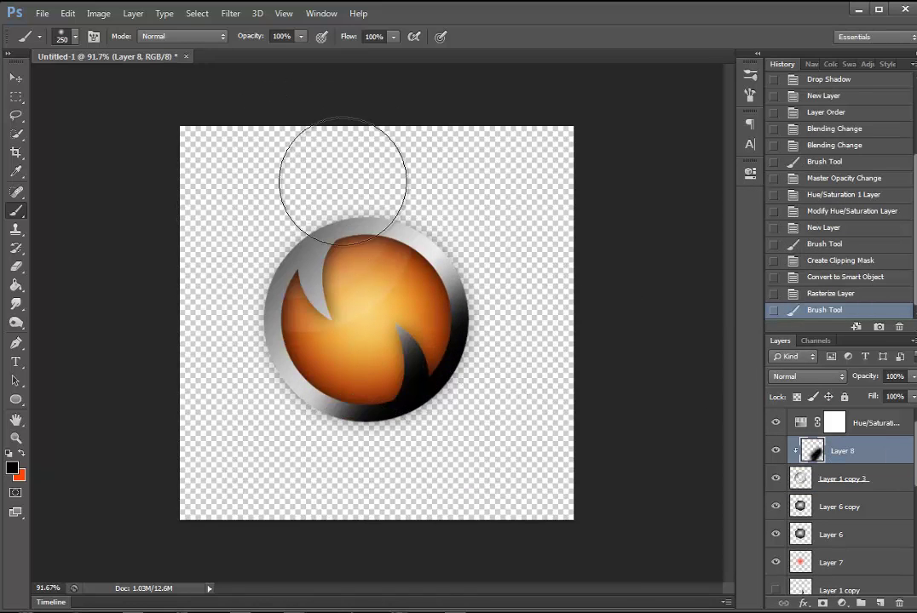
pyautogui.moveTo(342, 180); pyautogui.dragTo(164, 388)
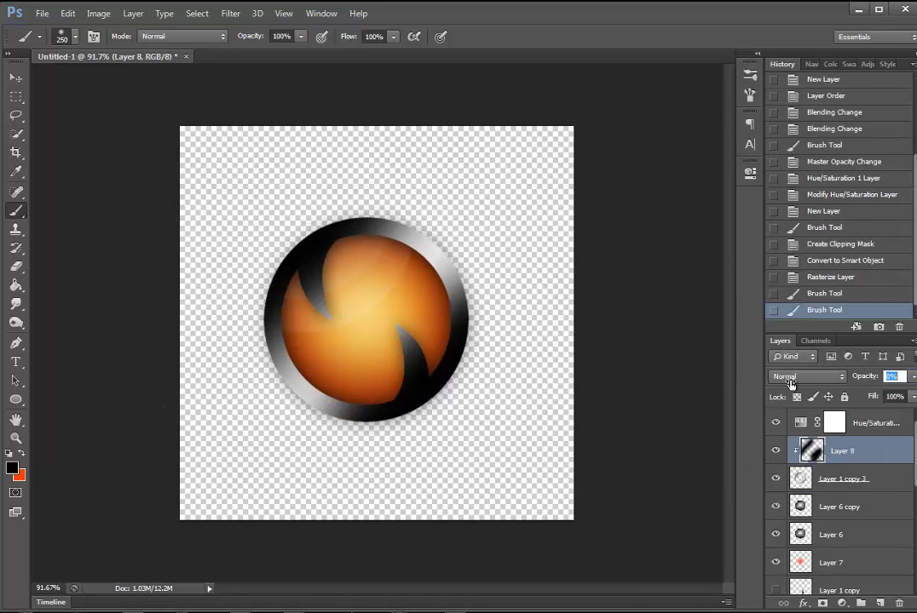
pyautogui.moveTo(869, 378); pyautogui.dragTo(785, 385)
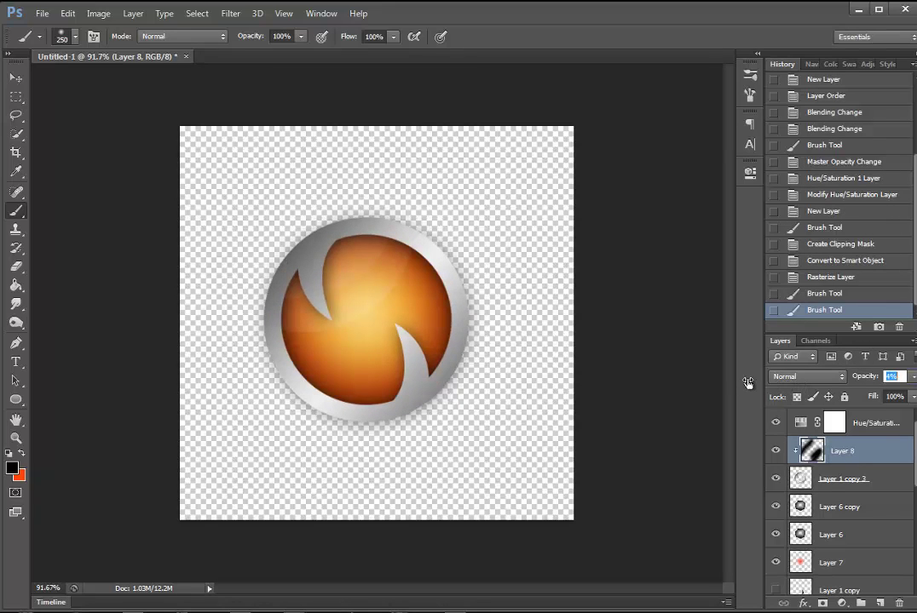
pyautogui.moveTo(747, 384); pyautogui.dragTo(747, 384)
# Add Layer 9 clipped to the layer below and set the brush size to 166 px
pyautogui.hotkey('ctrl', 'shift', 'alt', 'n')
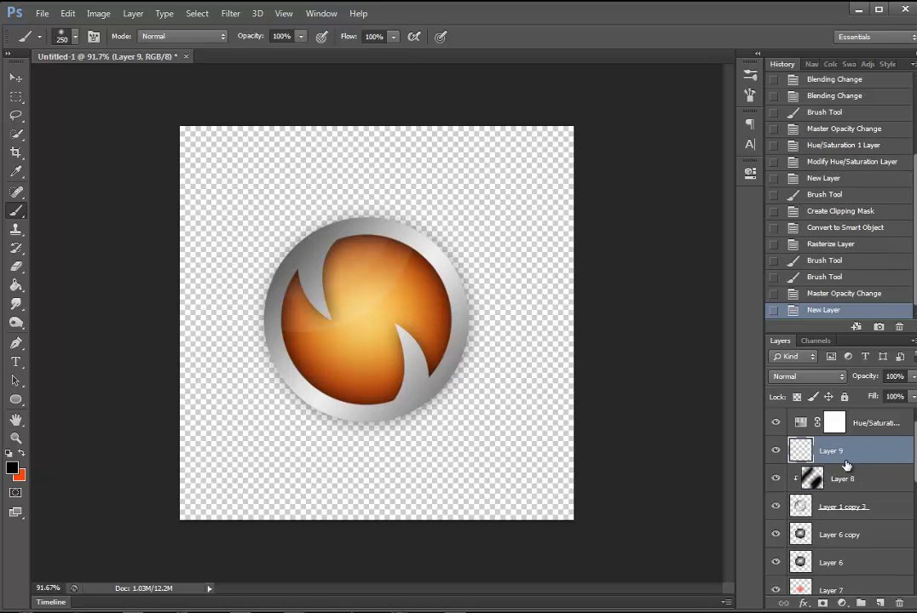
pyautogui.rightClick(845, 451)
pyautogui.click(682, 336)
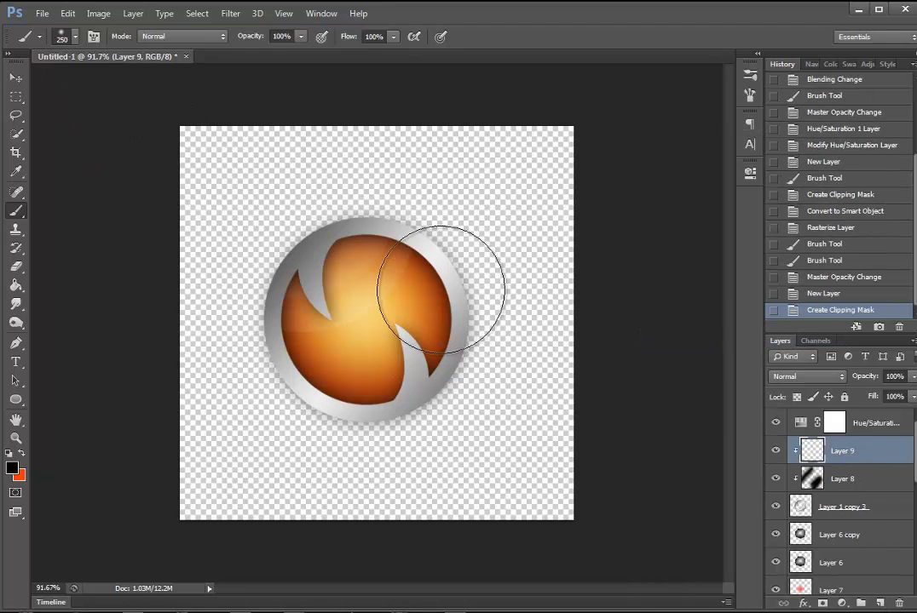
pyautogui.click(74, 36)
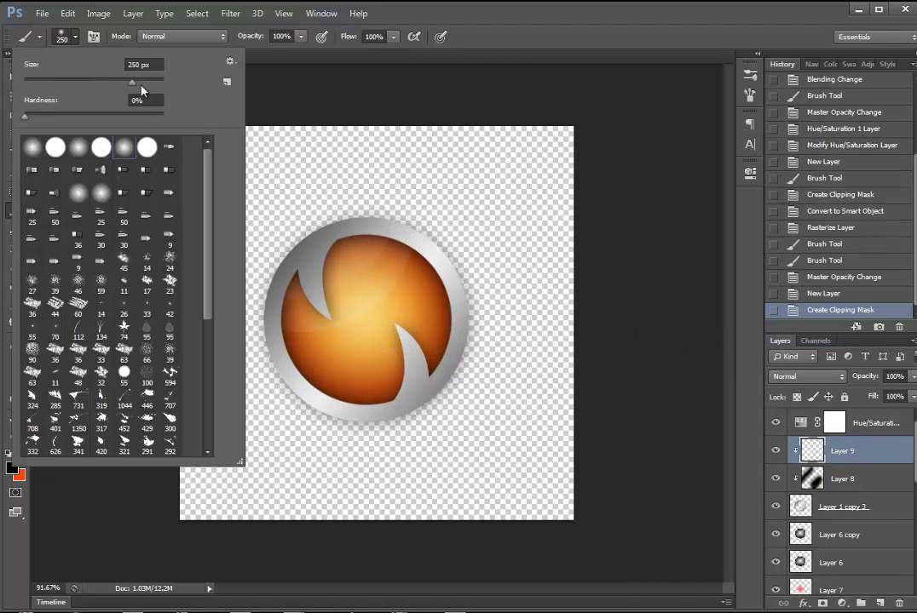
pyautogui.write('166')
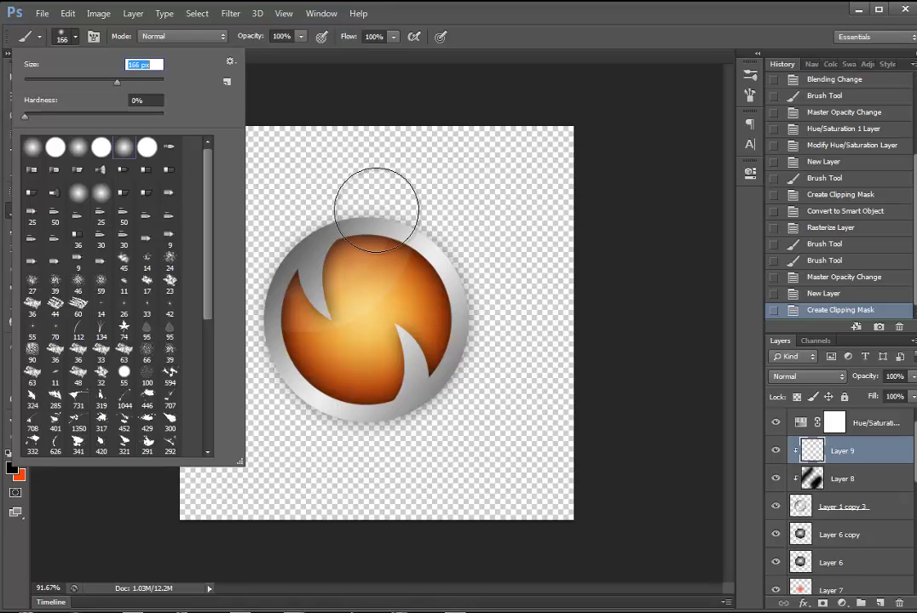
pyautogui.press('Return')
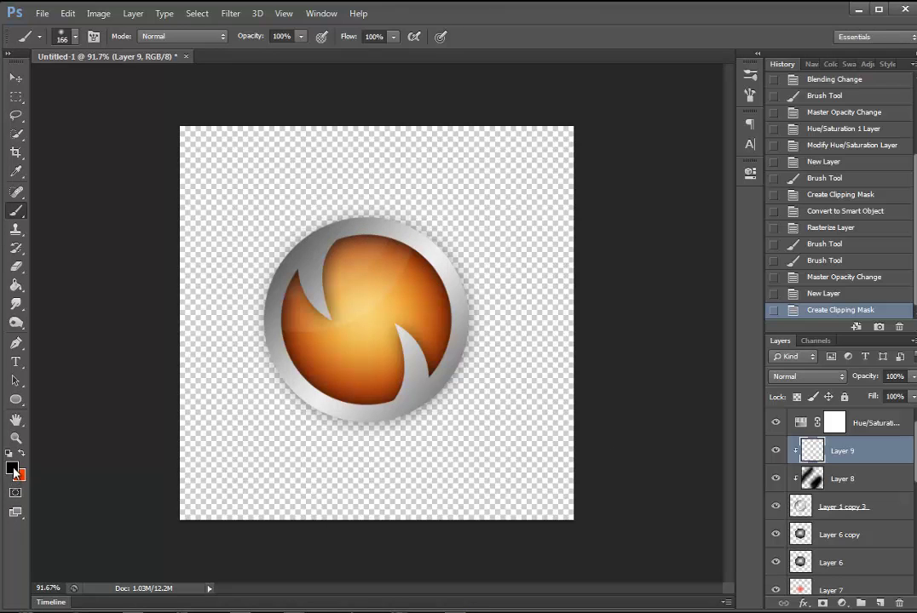
# Paint a white highlight over the sphere on Layer 9 and lower its opacity
pyautogui.click(14, 470)
pyautogui.moveTo(553, 327); pyautogui.dragTo(488, 286)
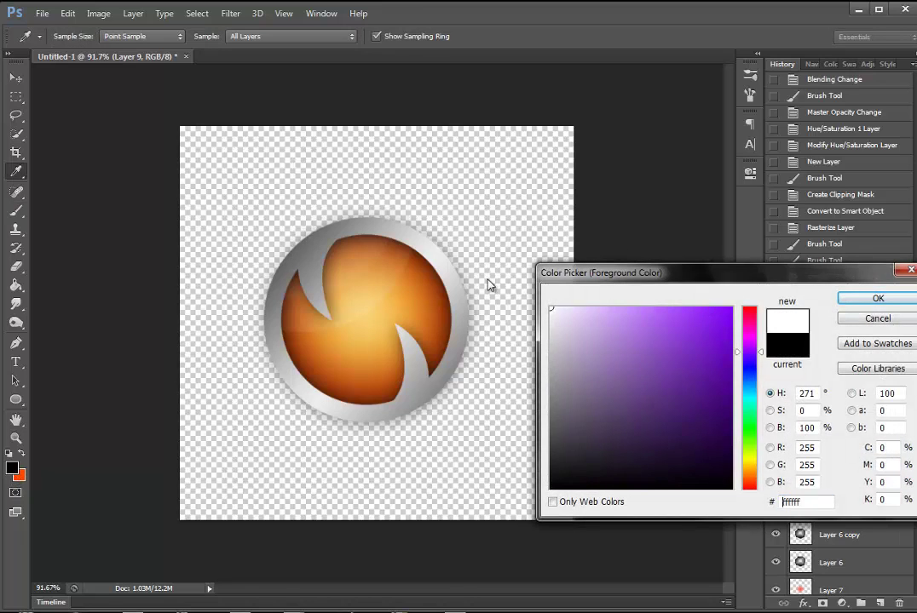
pyautogui.click(878, 301)
pyautogui.moveTo(409, 281); pyautogui.dragTo(341, 362)
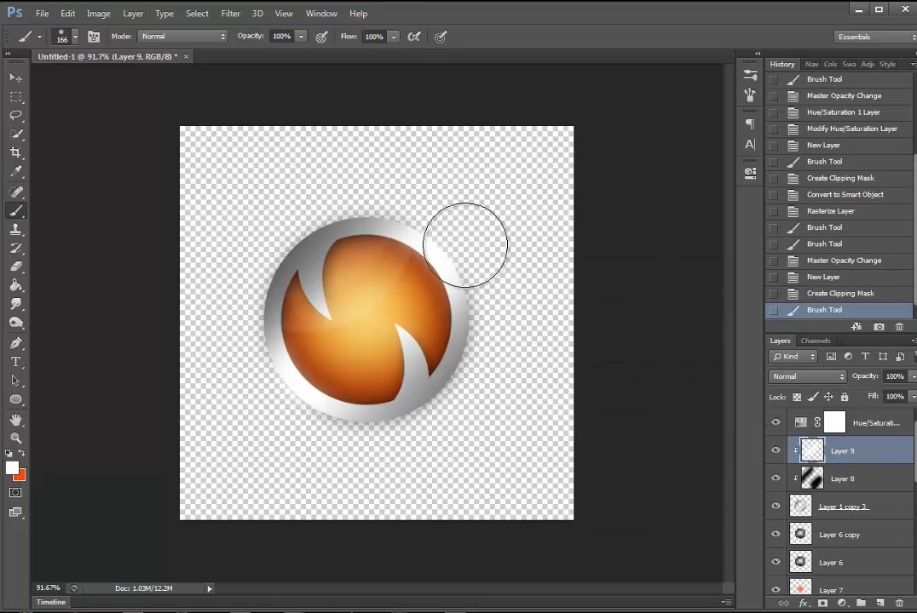
pyautogui.moveTo(866, 380); pyautogui.dragTo(714, 317)
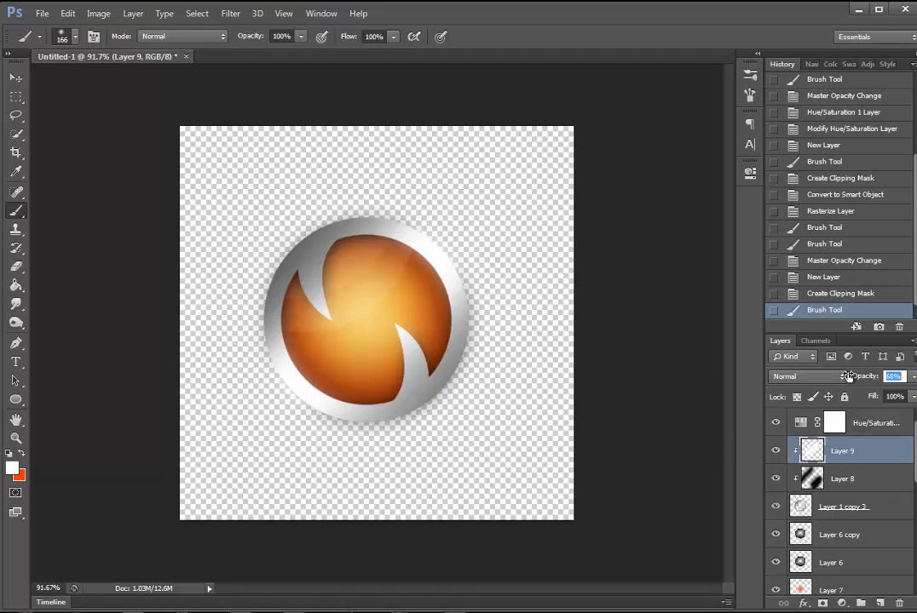
# Add Layer 10 clipped to Layer 9 and enlarge the brush to 349 px
pyautogui.hotkey('ctrl', 'shift', 'alt', 'n')
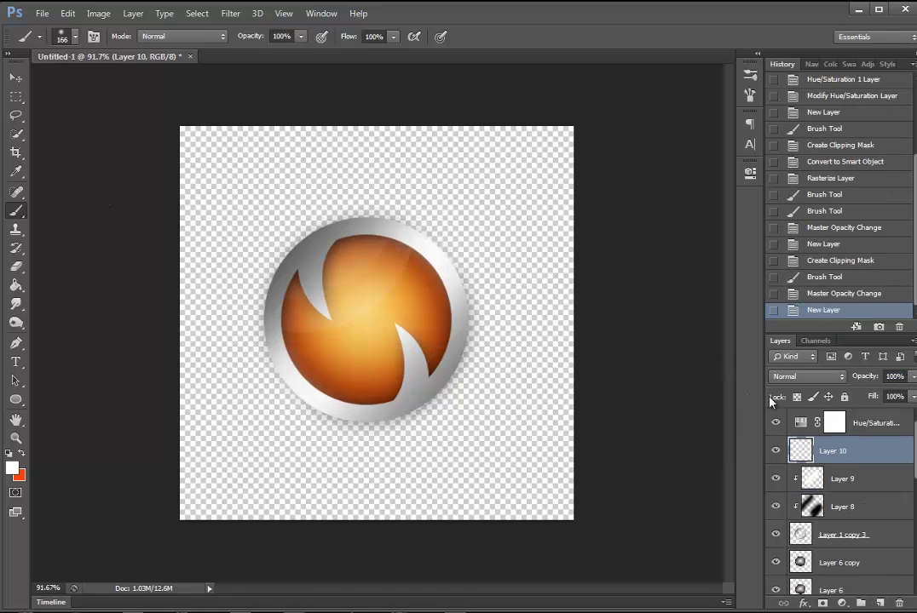
pyautogui.rightClick(852, 450)
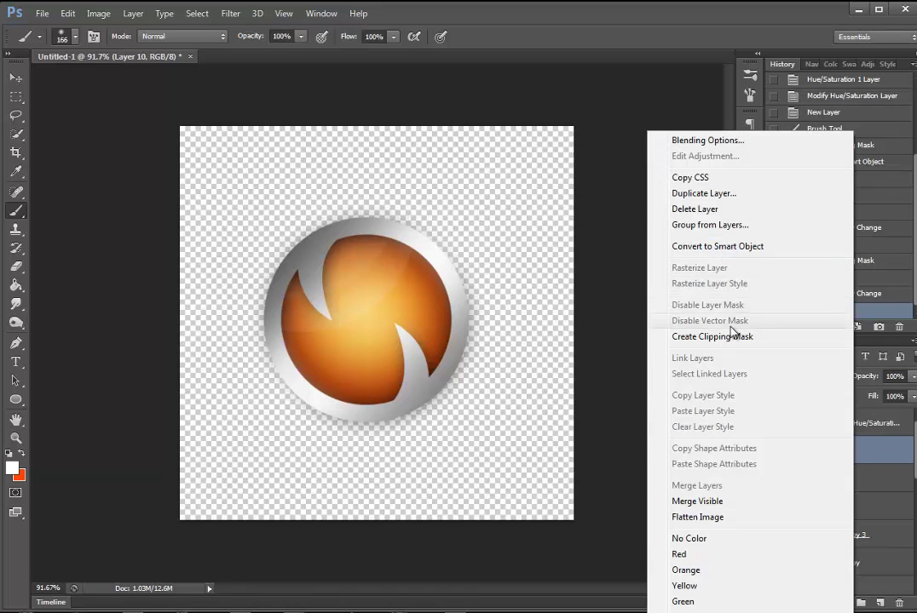
pyautogui.click(724, 336)
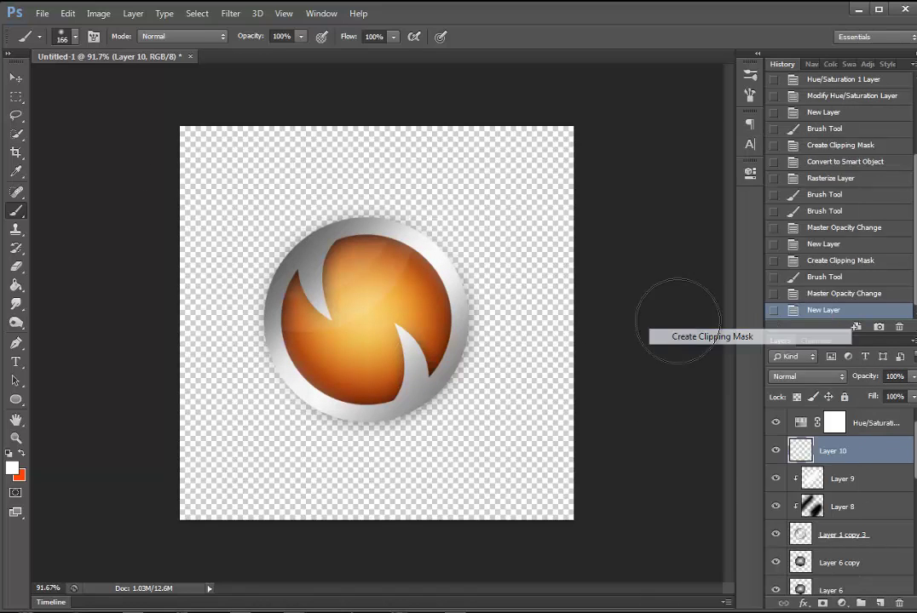
pyautogui.click(75, 36)
pyautogui.moveTo(117, 81); pyautogui.dragTo(139, 81)
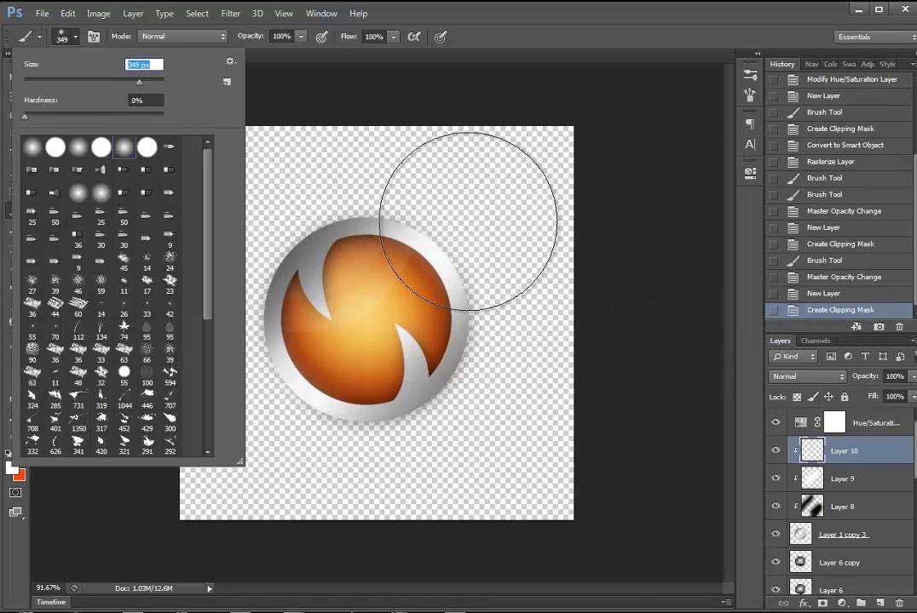
pyautogui.click(521, 276)
# Paint a white glow across the orb's upper area and set Layer 10 to 60% opacity
pyautogui.moveTo(521, 277); pyautogui.dragTo(501, 272)
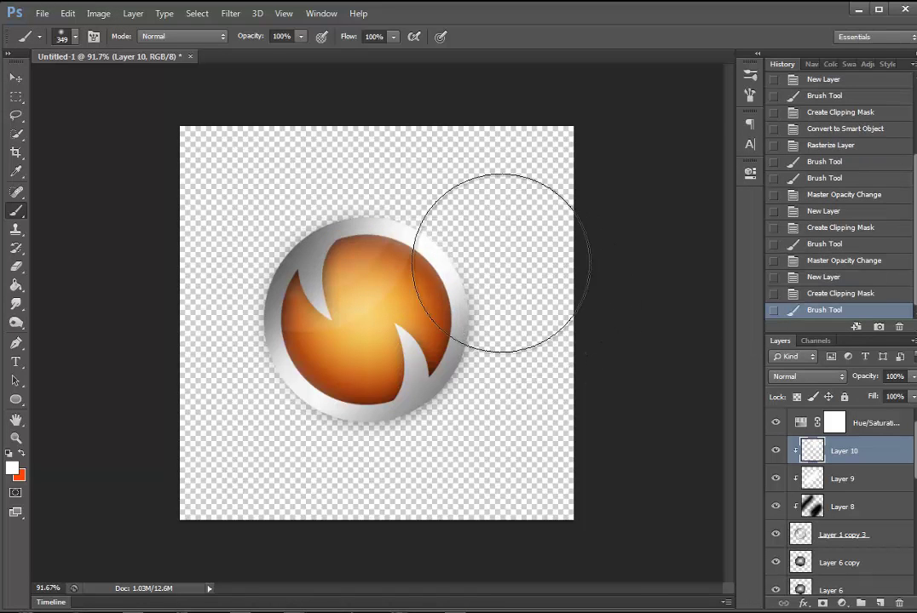
pyautogui.click(411, 228)
pyautogui.moveTo(856, 384); pyautogui.dragTo(837, 379)
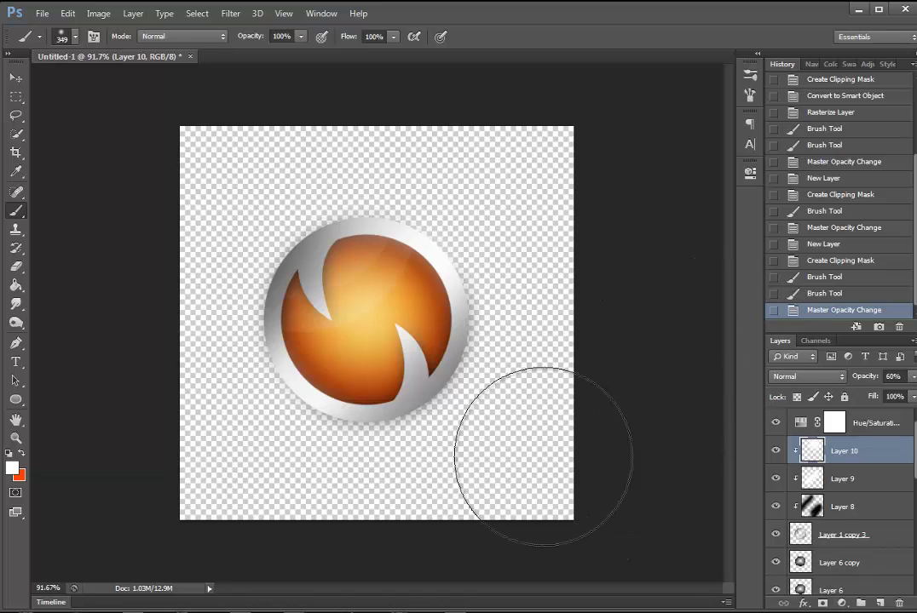
pyautogui.click(839, 604)
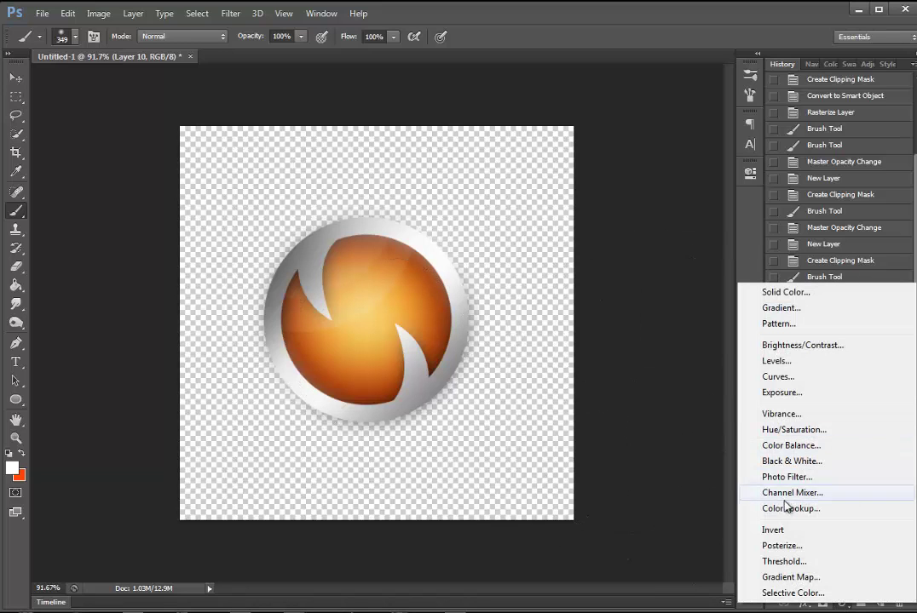
# Add a grey Gradient Map in Lighten mode at lowered opacity
pyautogui.click(815, 577)
pyautogui.click(597, 211)
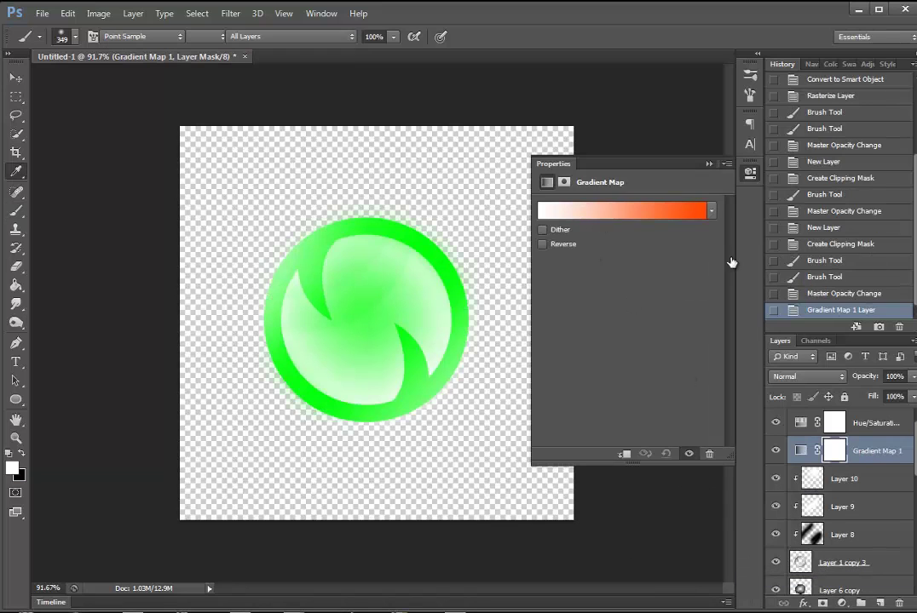
pyautogui.click(873, 83)
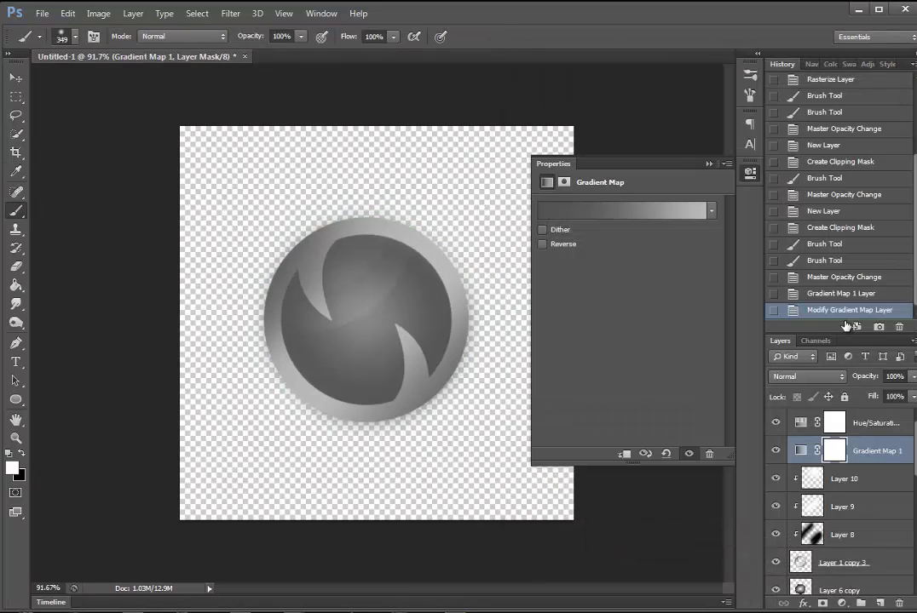
pyautogui.click(818, 376)
pyautogui.click(780, 111)
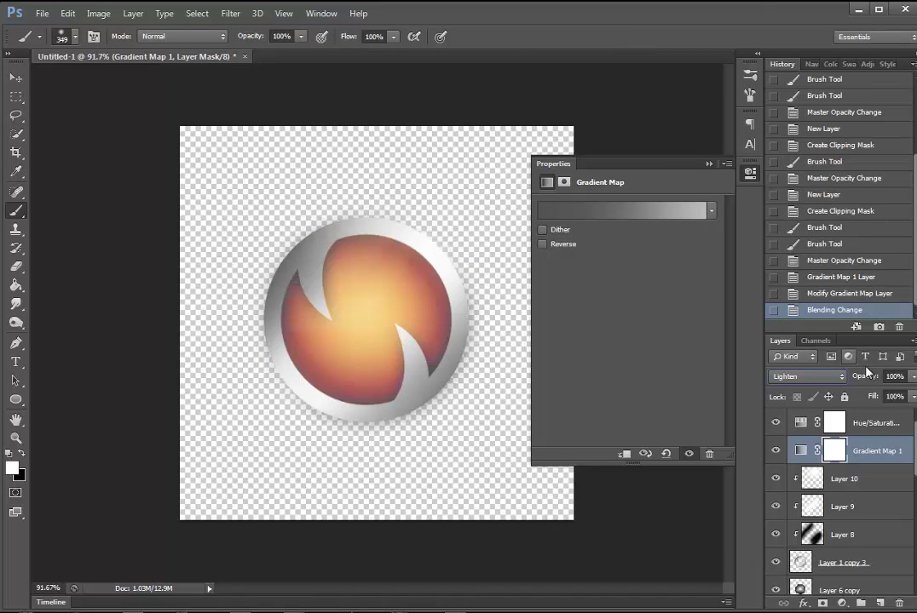
pyautogui.moveTo(823, 368); pyautogui.dragTo(784, 369)
# Add a second grey Gradient Map in Lighten mode at 7% opacity
pyautogui.click(845, 603)
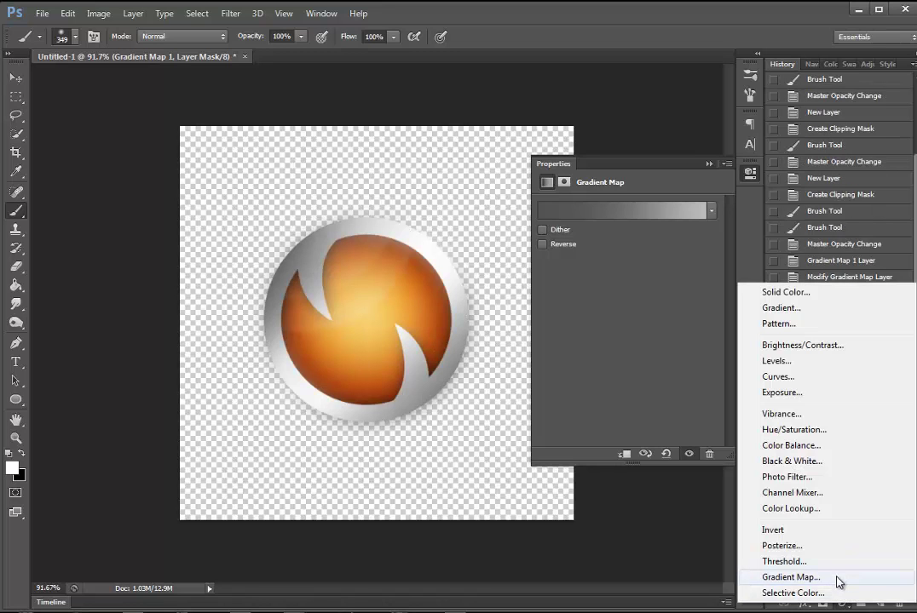
pyautogui.click(838, 581)
pyautogui.click(669, 216)
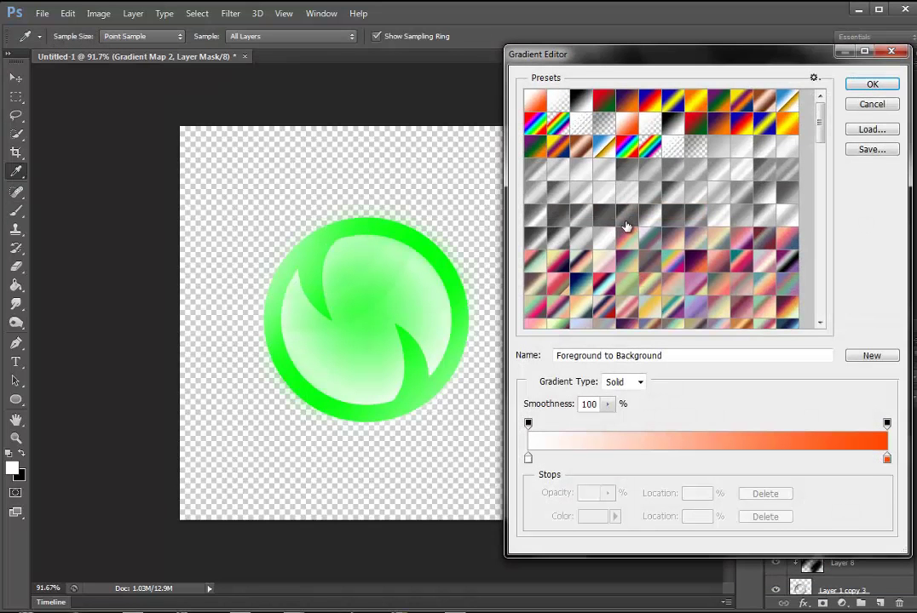
pyautogui.click(680, 224)
pyautogui.click(872, 83)
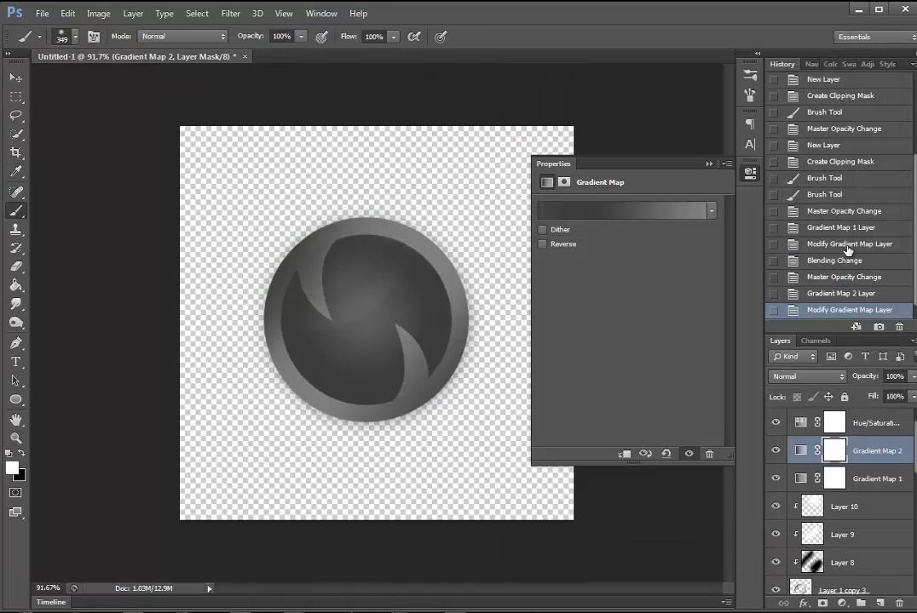
pyautogui.click(808, 376)
pyautogui.click(805, 109)
pyautogui.moveTo(864, 383); pyautogui.dragTo(726, 318)
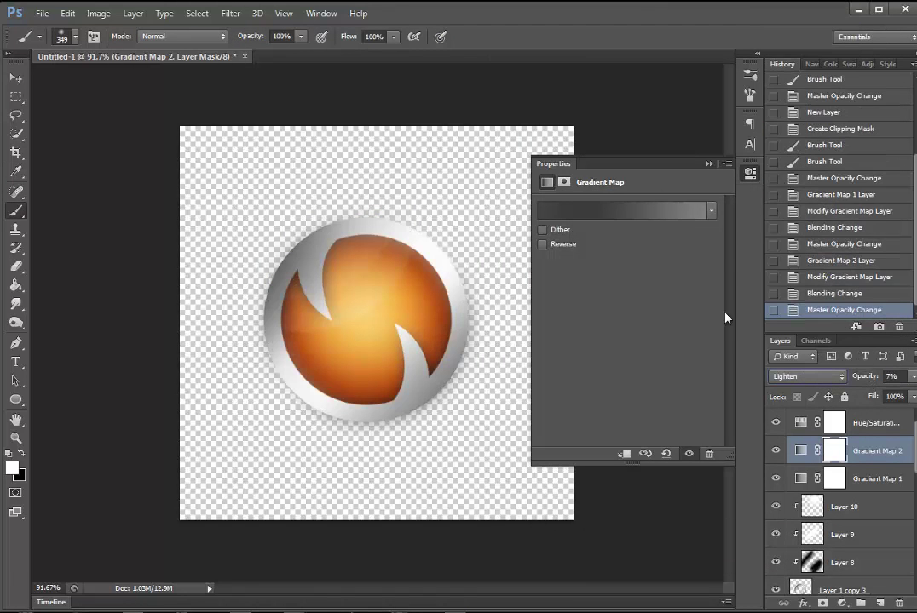
# Add a Black, White Gradient Map in Soft Light at 58% opacity
pyautogui.click(842, 603)
pyautogui.click(767, 578)
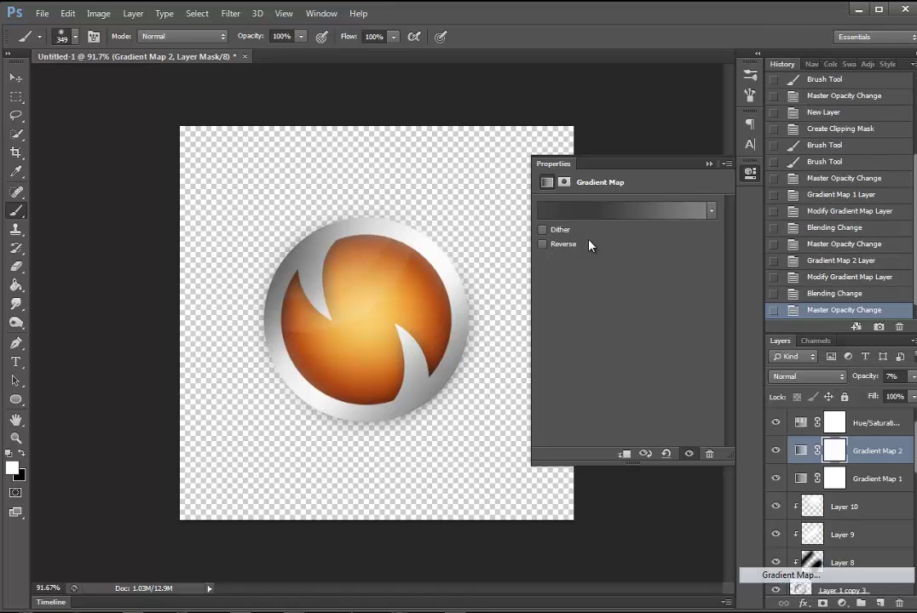
pyautogui.click(613, 205)
pyautogui.click(581, 99)
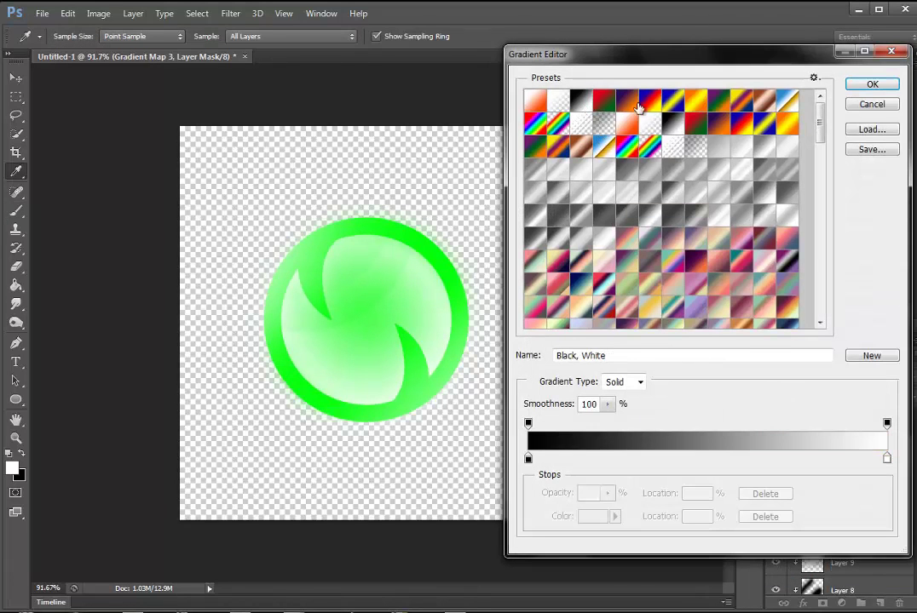
pyautogui.click(872, 84)
pyautogui.click(808, 375)
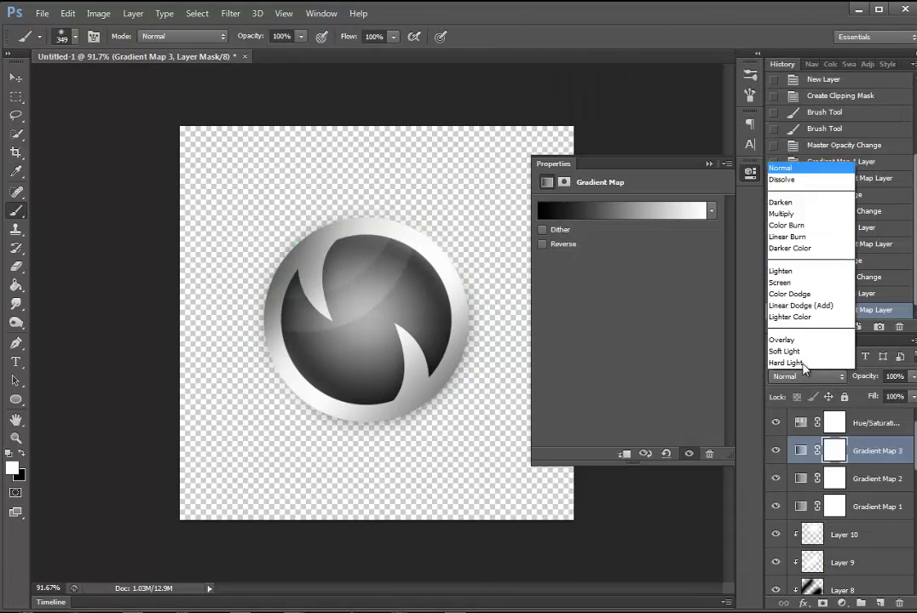
pyautogui.click(784, 190)
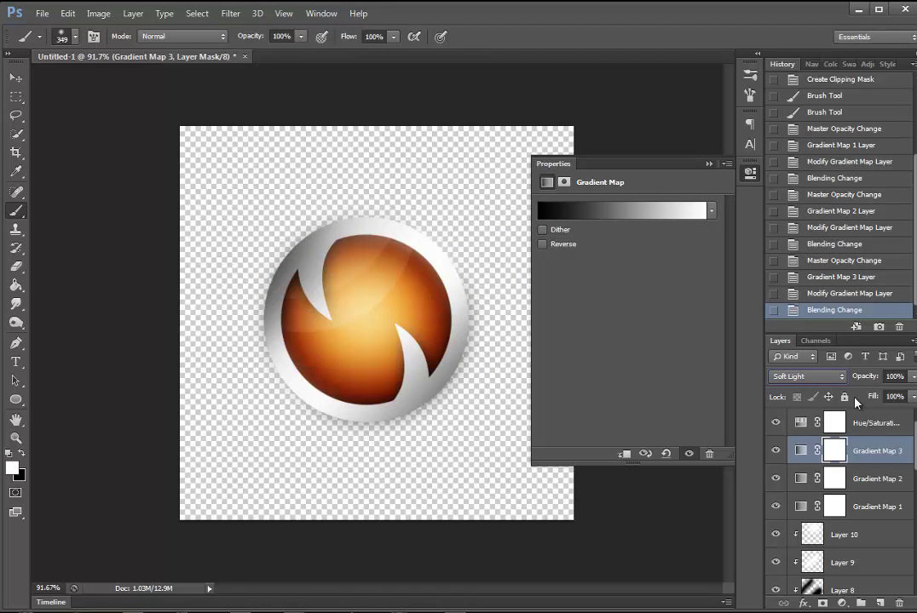
pyautogui.moveTo(863, 379); pyautogui.dragTo(843, 375)
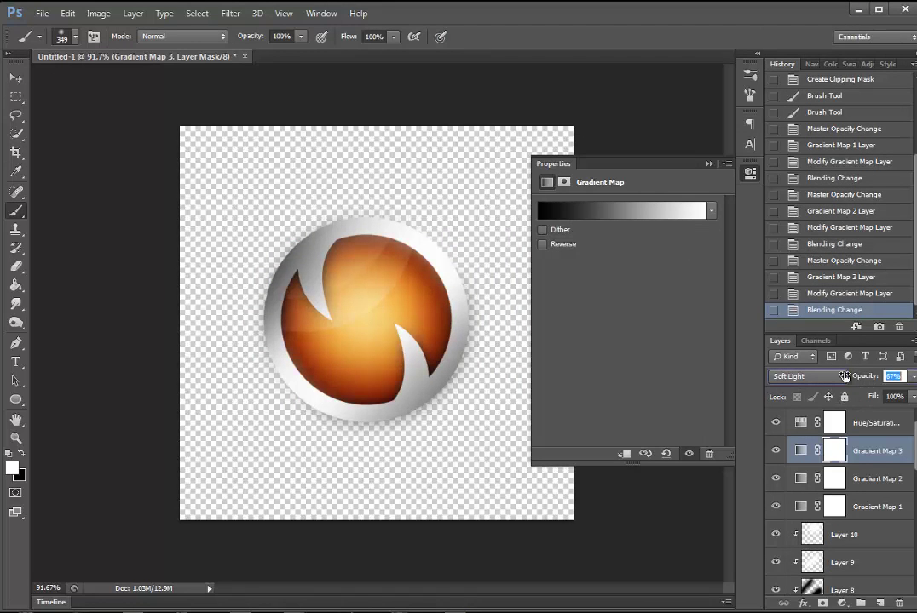
pyautogui.click(841, 603)
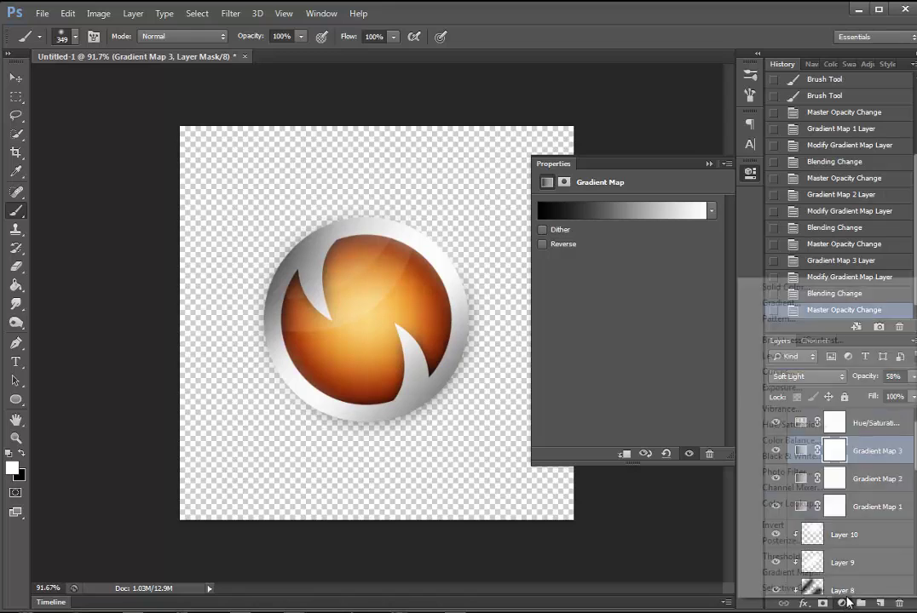
# Add a Brightness/Contrast adjustment with brightness -4
pyautogui.click(840, 342)
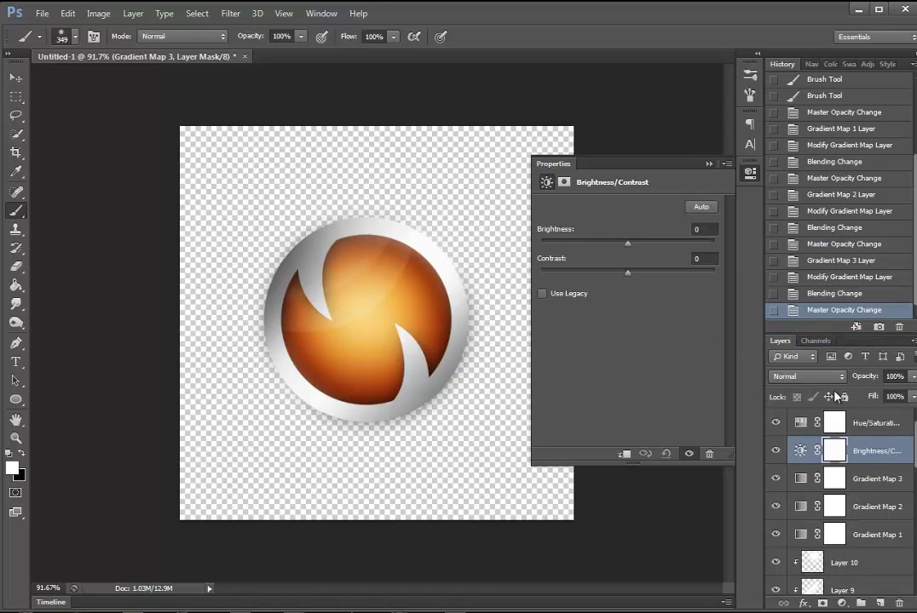
pyautogui.click(625, 243)
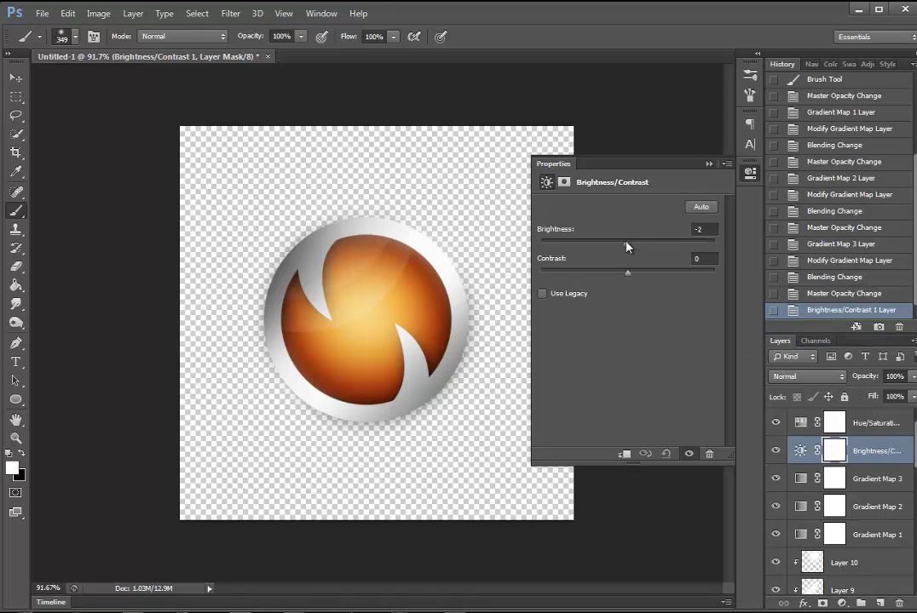
pyautogui.click(707, 164)
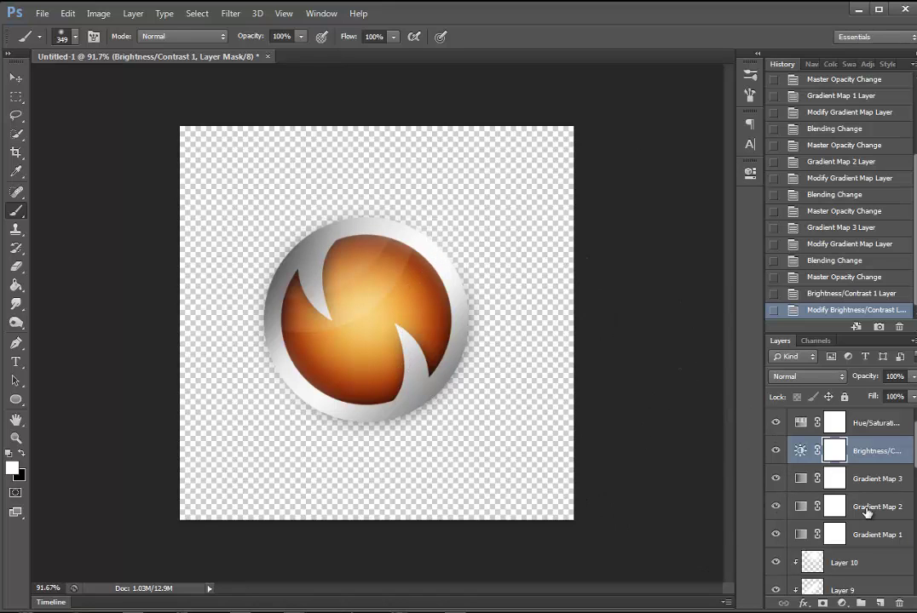
# Add a Curves layer above Hue/Saturation 1, bending the Blue channel (white point 252) to warm the tint
pyautogui.hotkey('alt', ']')
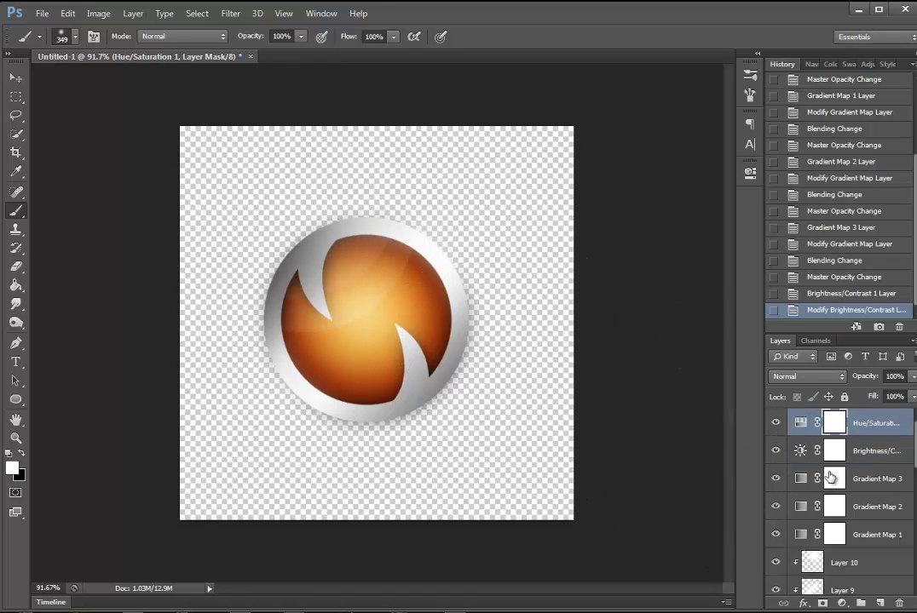
pyautogui.click(841, 603)
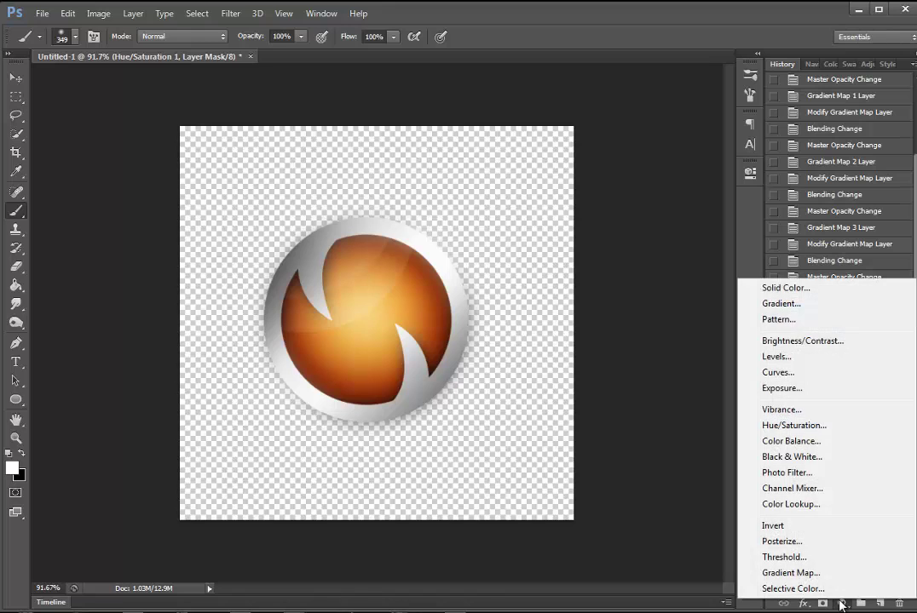
pyautogui.click(798, 373)
pyautogui.click(588, 225)
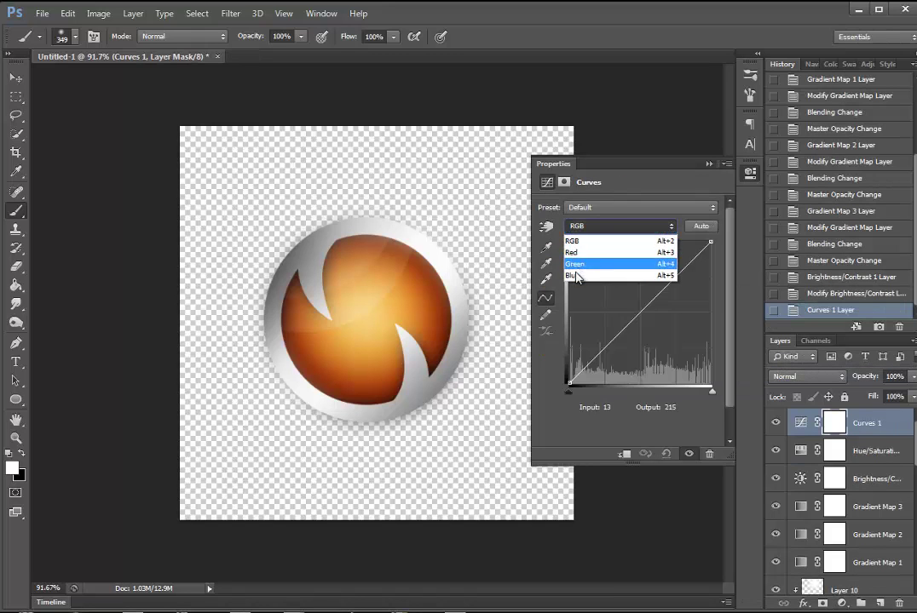
pyautogui.click(572, 267)
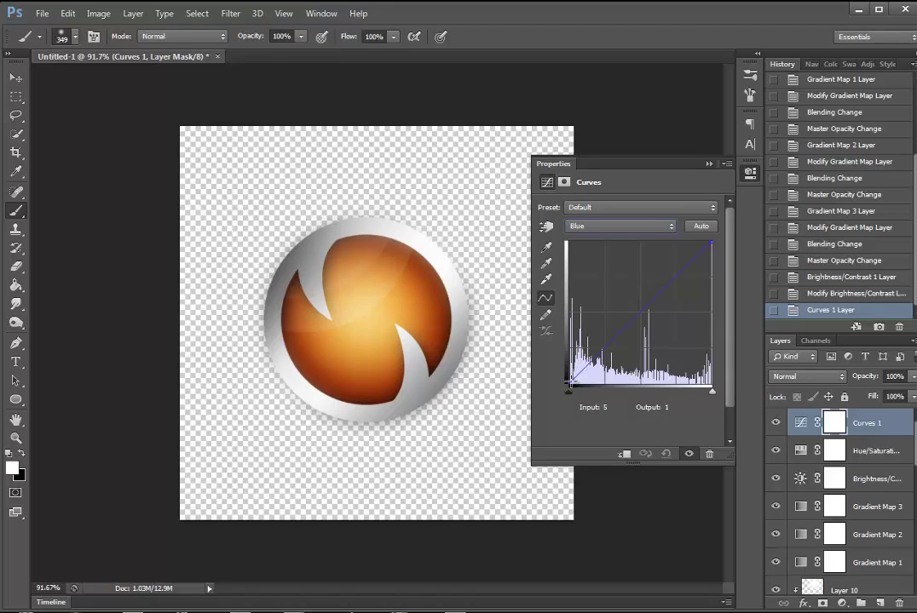
pyautogui.moveTo(570, 384); pyautogui.dragTo(566, 380)
pyautogui.moveTo(711, 246); pyautogui.dragTo(734, 246)
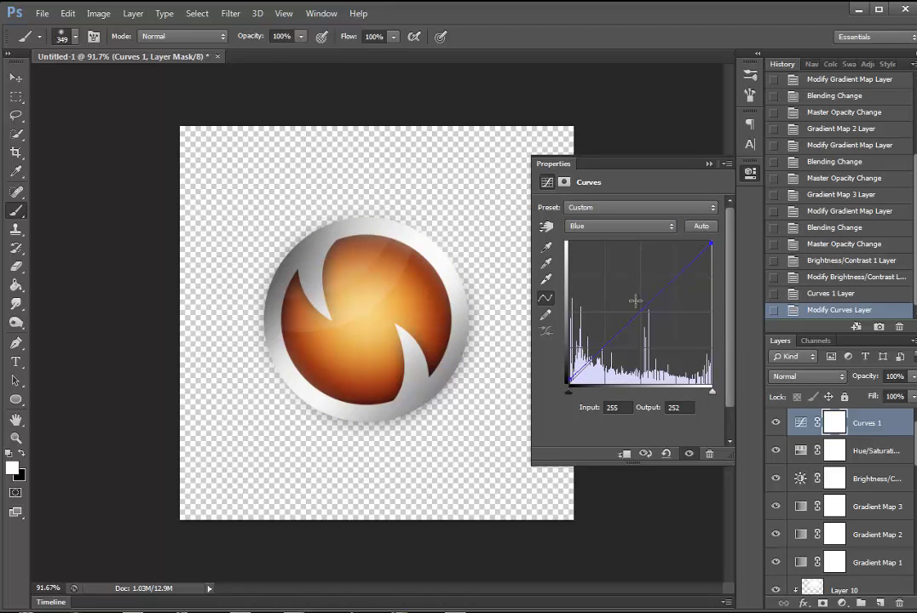
pyautogui.moveTo(621, 310); pyautogui.dragTo(657, 323)
pyautogui.click(706, 165)
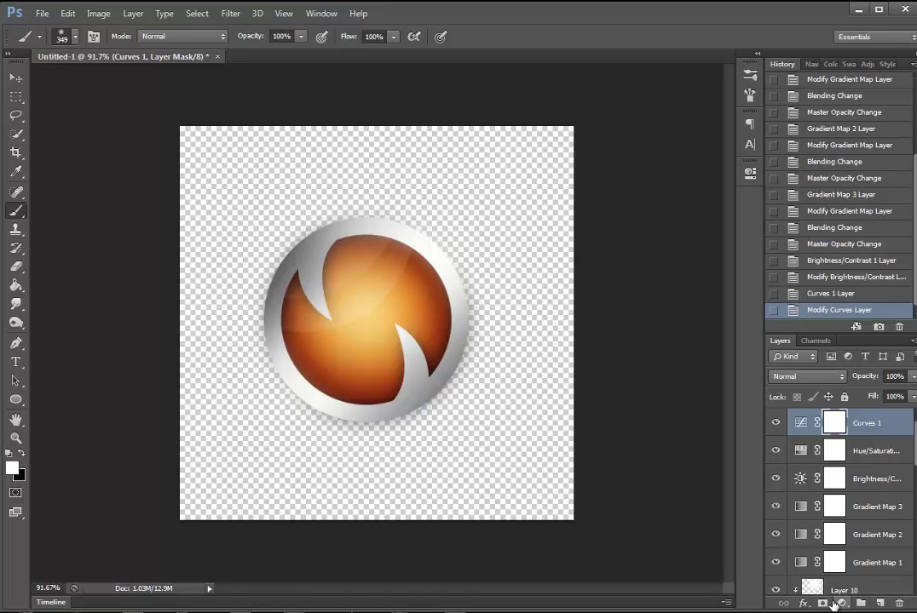
# Add a Color Balance layer with midtones Cyan-Red +12 and Yellow-Blue +4
pyautogui.click(836, 603)
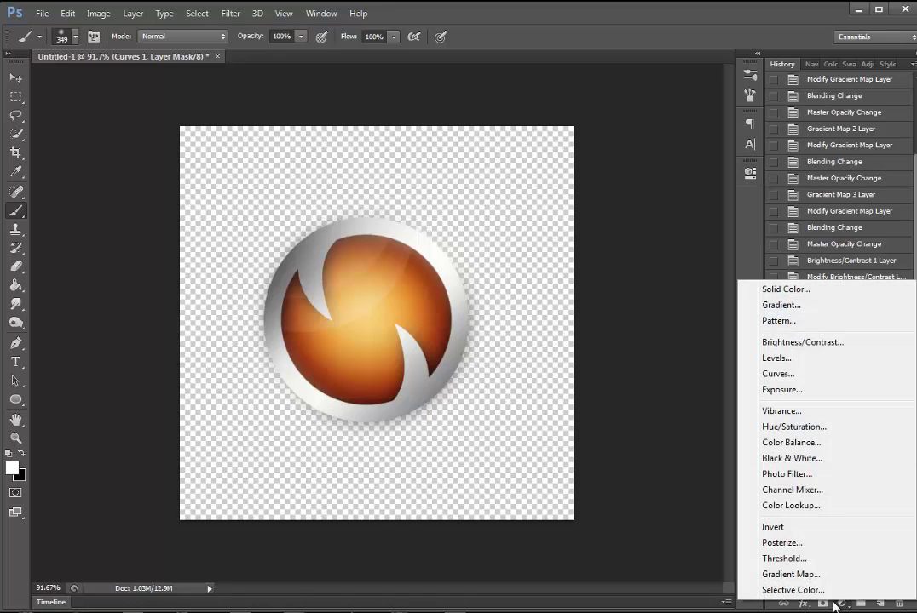
pyautogui.click(793, 442)
pyautogui.moveTo(610, 244); pyautogui.dragTo(618, 244)
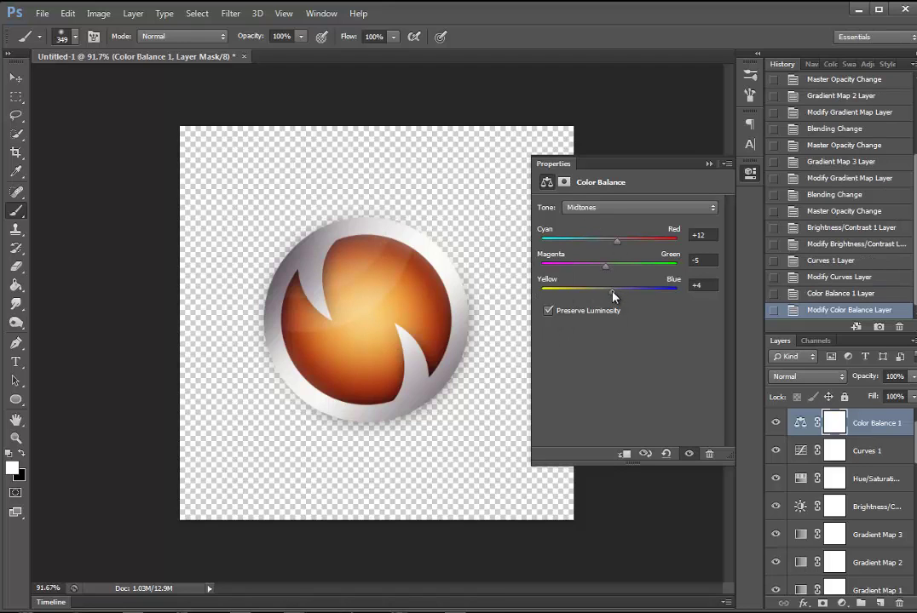
pyautogui.moveTo(610, 296); pyautogui.dragTo(613, 296)
pyautogui.click(708, 163)
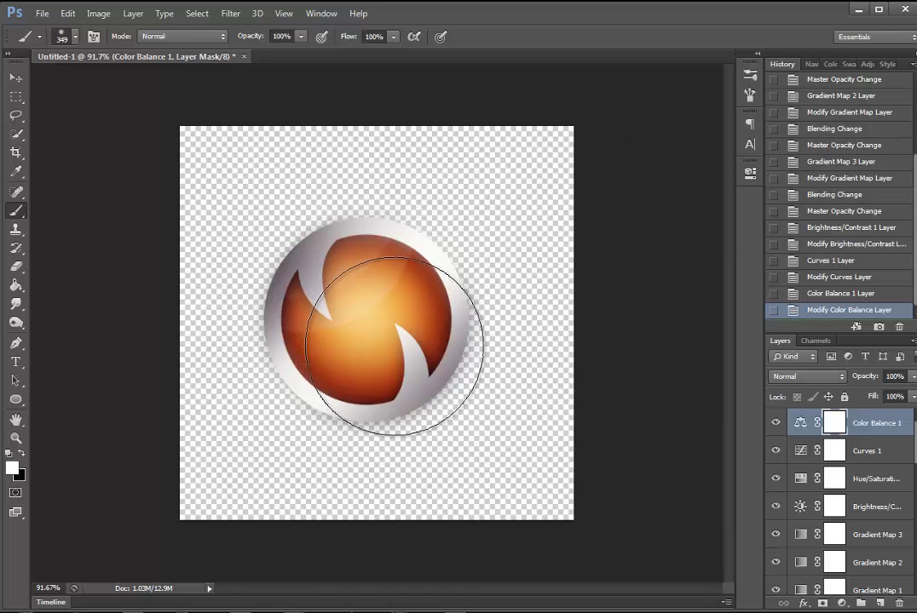
pyautogui.click(775, 479)
pyautogui.click(775, 479)
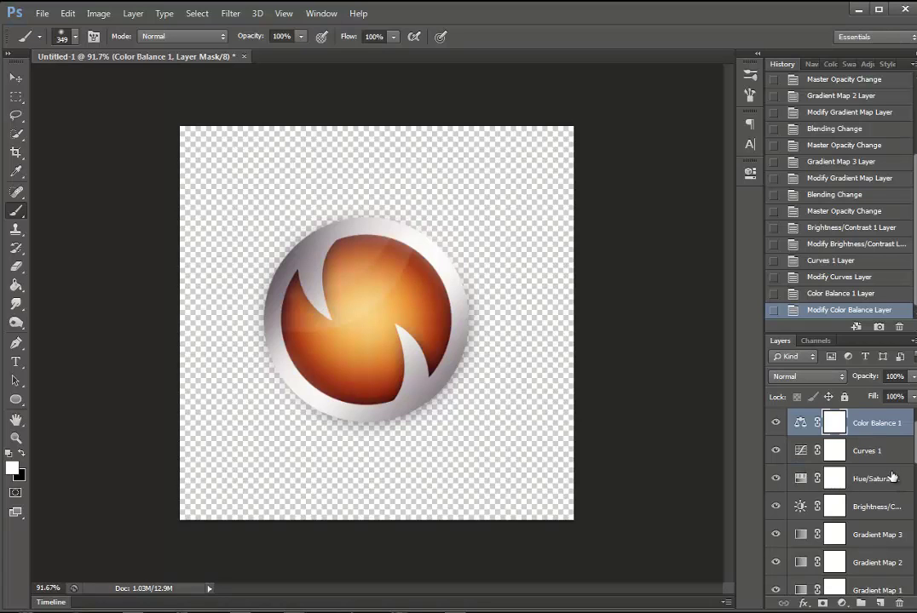
# Add a new layer and stamp the merged image onto it with Apply Image
pyautogui.click(880, 603)
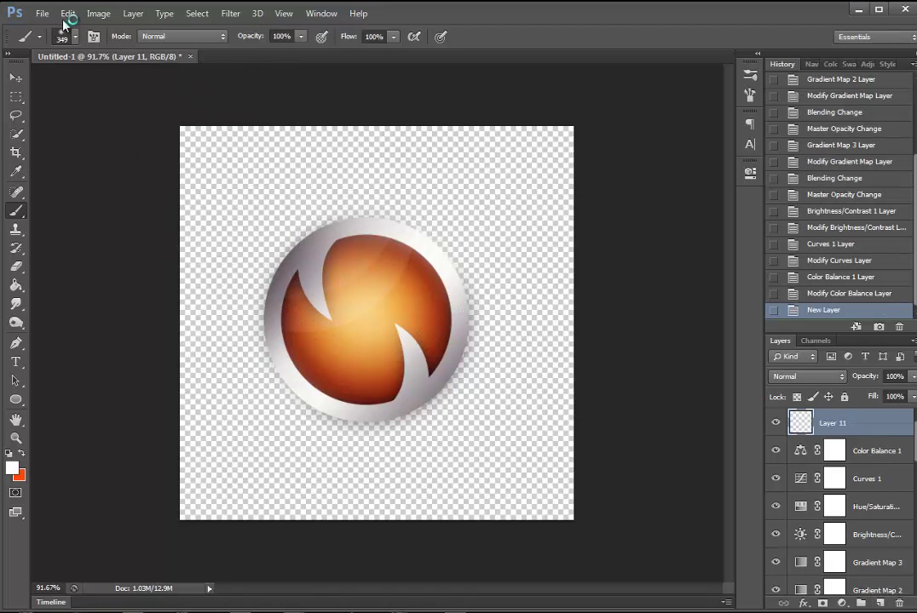
pyautogui.click(100, 15)
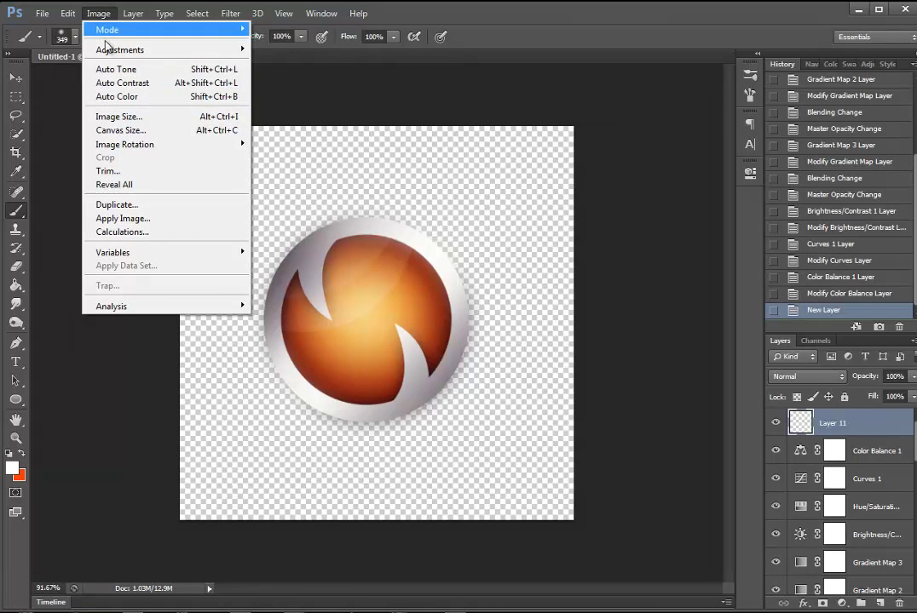
pyautogui.click(151, 218)
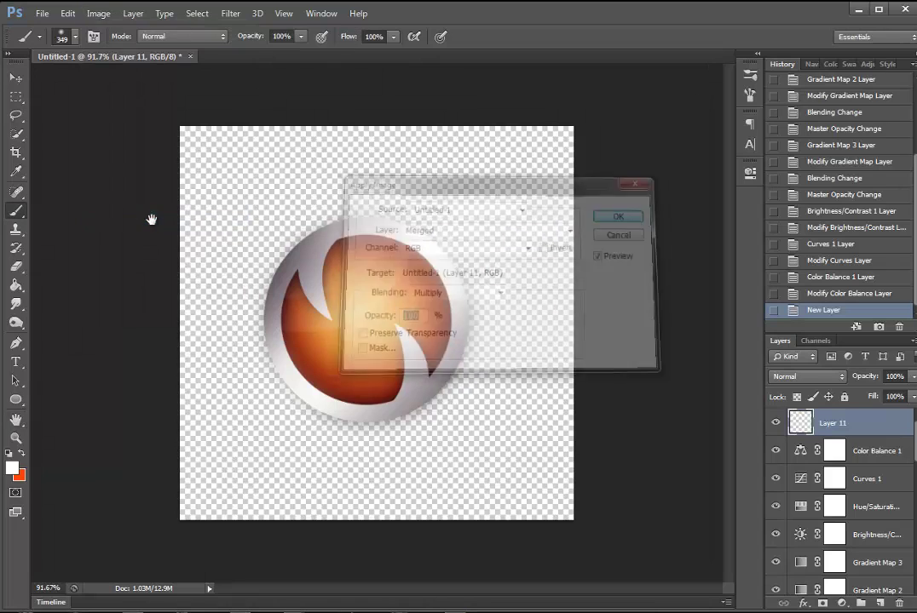
pyautogui.press('Return')
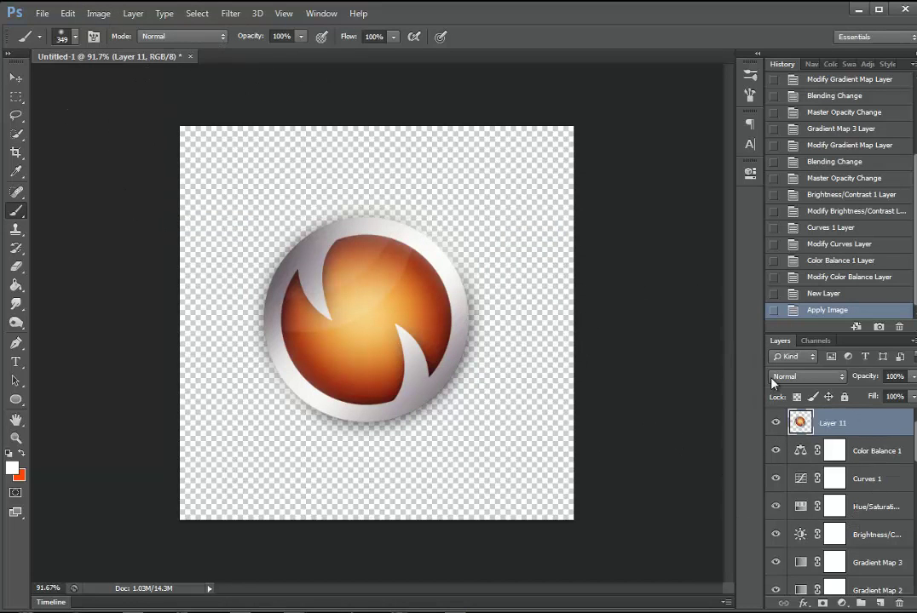
# Hide the adjustment and artwork layers beneath Layer 11, comparing with Layer 11 toggled
pyautogui.moveTo(782, 458); pyautogui.dragTo(778, 562)
pyautogui.scroll(-5, 788, 511)
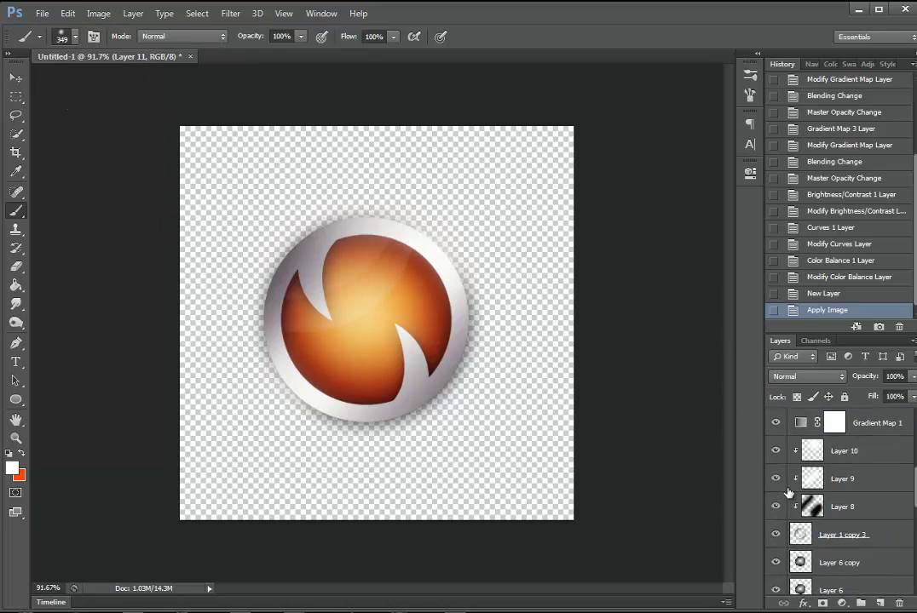
pyautogui.scroll(2, 780, 495)
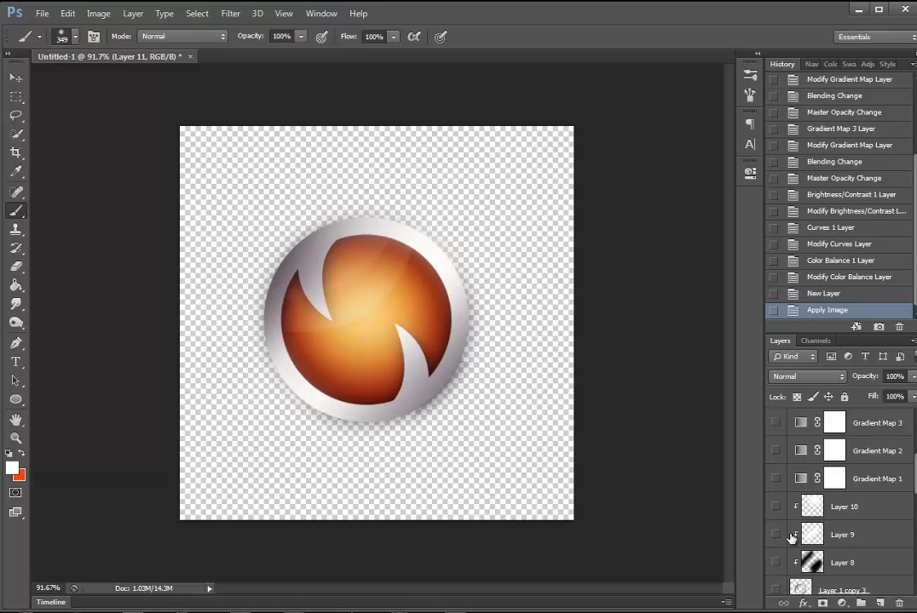
pyautogui.scroll(-5, 792, 535)
pyautogui.scroll(2, 786, 458)
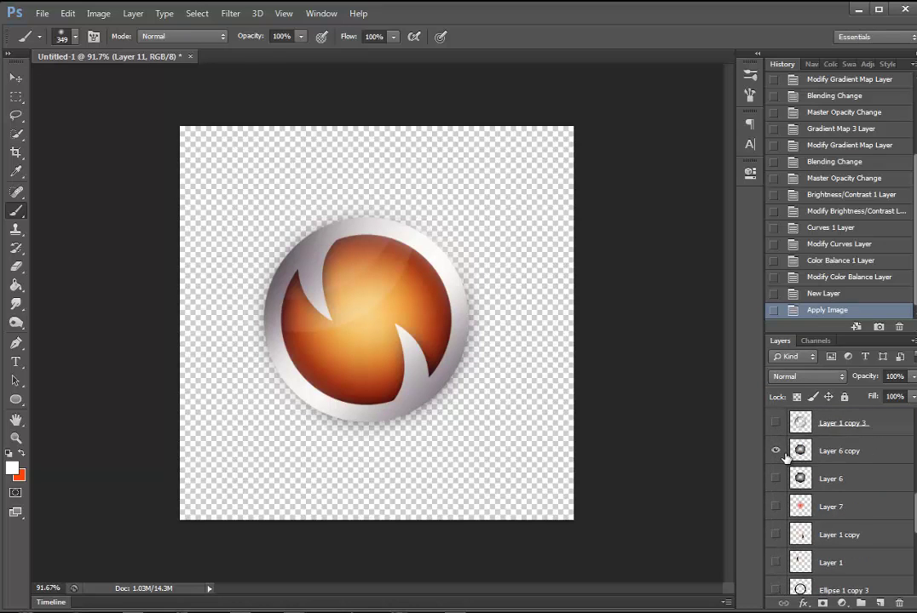
pyautogui.scroll(-3, 785, 477)
pyautogui.scroll(-5, 792, 536)
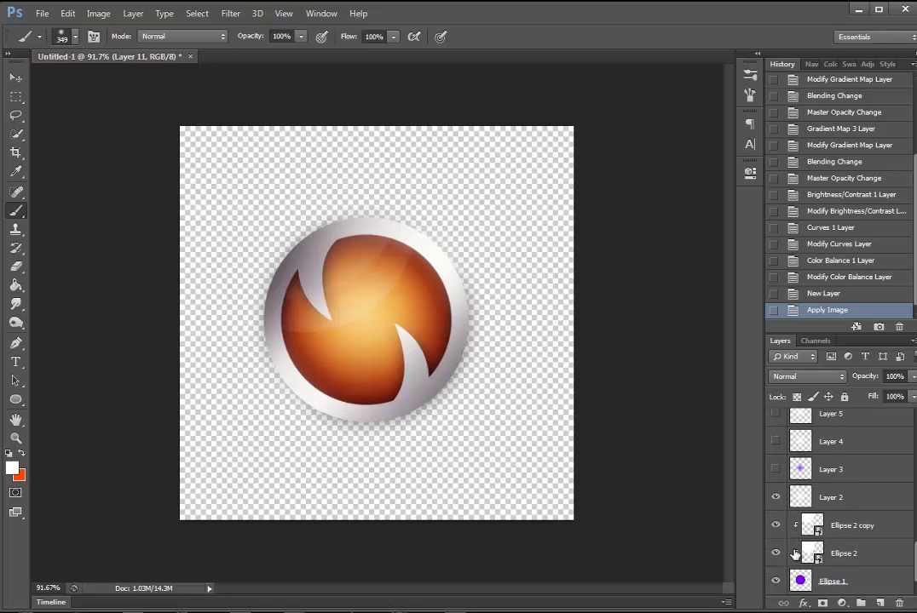
pyautogui.scroll(5, 799, 529)
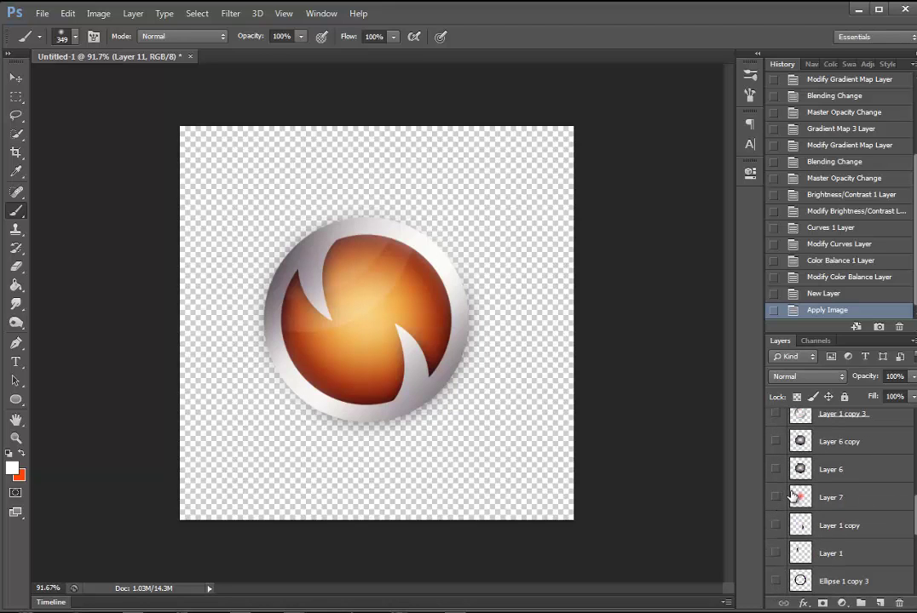
pyautogui.scroll(5, 794, 503)
pyautogui.scroll(5, 789, 478)
pyautogui.click(775, 423)
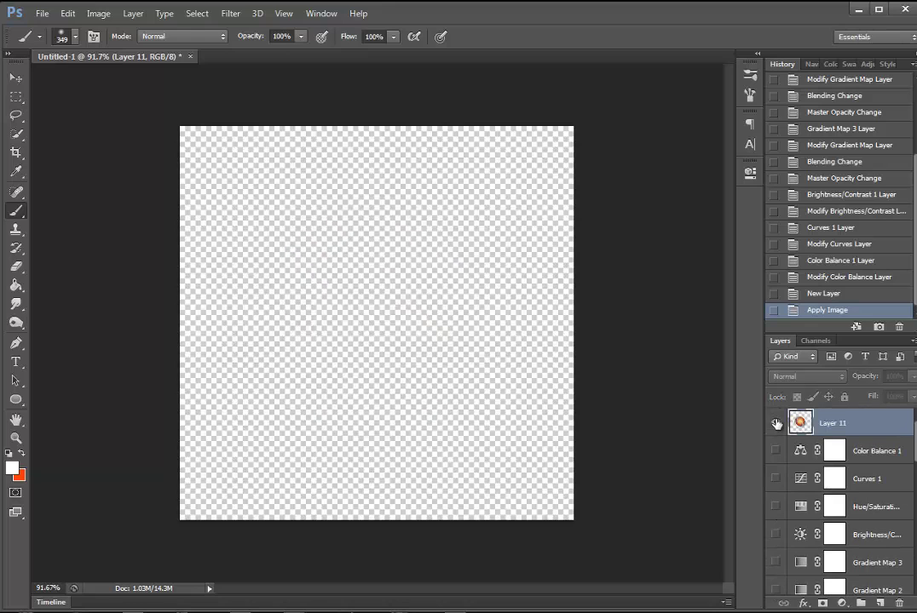
pyautogui.click(775, 424)
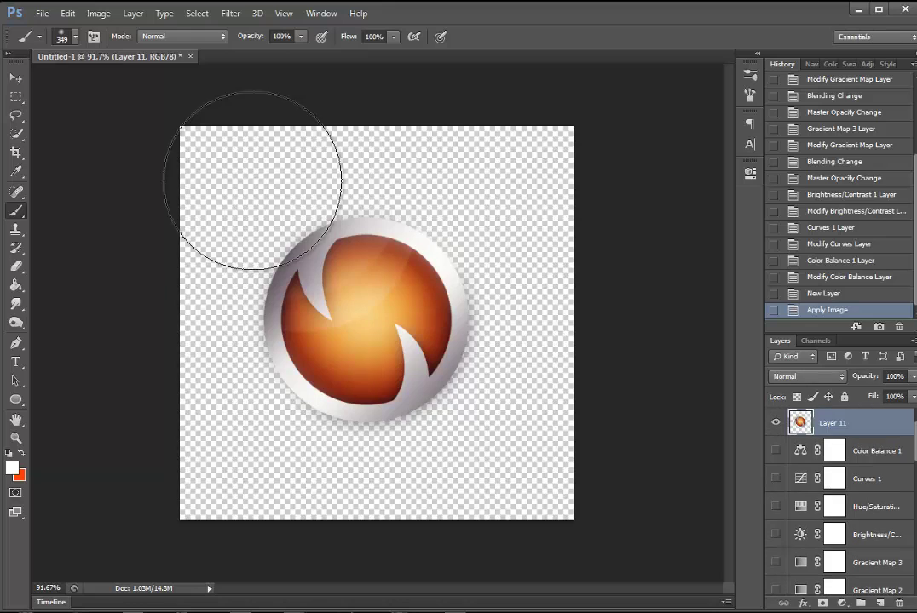
pyautogui.click(778, 424)
pyautogui.click(778, 423)
pyautogui.click(777, 423)
pyautogui.click(777, 424)
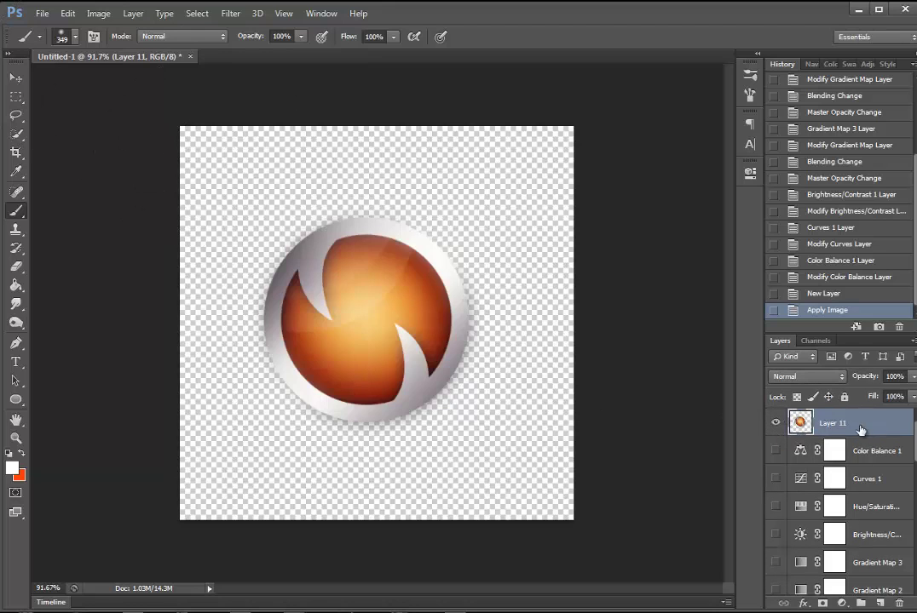
# Open Layer 11's layer style and enable Drop Shadow
pyautogui.hotkey('ctrl', 'j')
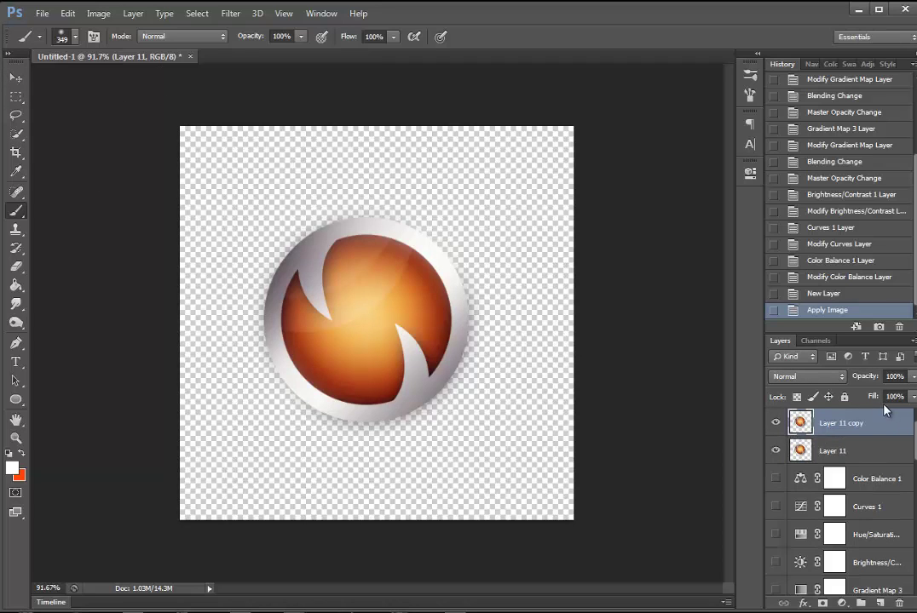
pyautogui.press('Delete')
pyautogui.rightClick(844, 424)
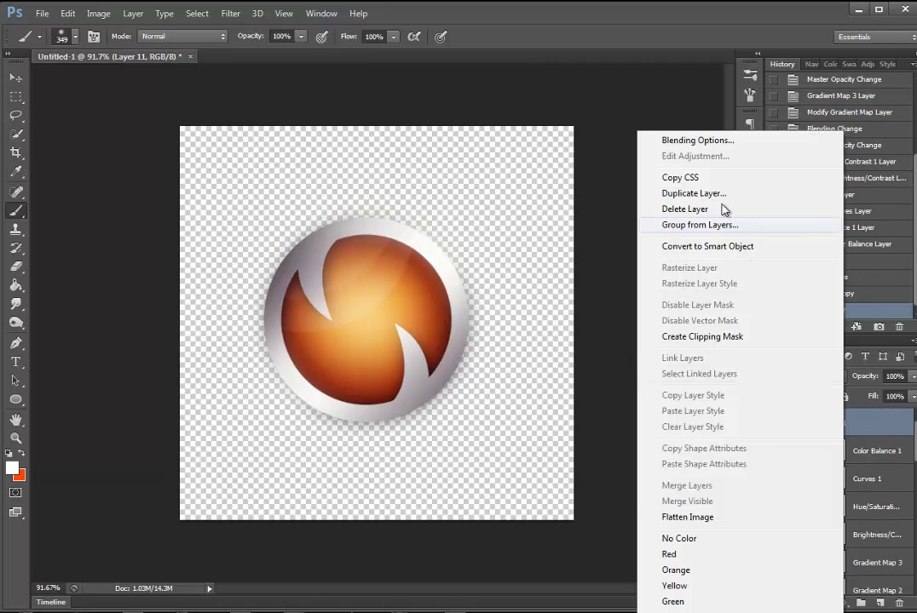
pyautogui.click(685, 141)
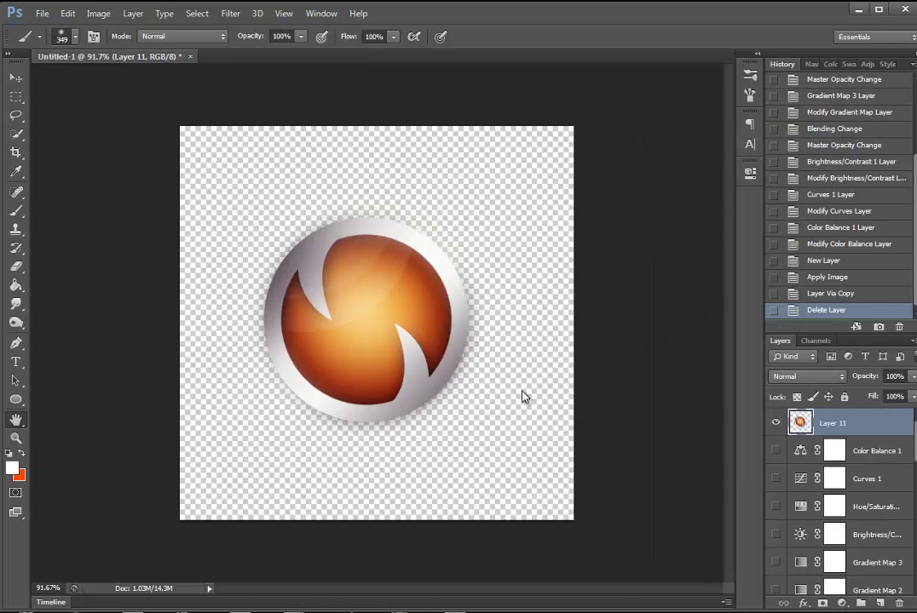
pyautogui.click(556, 556)
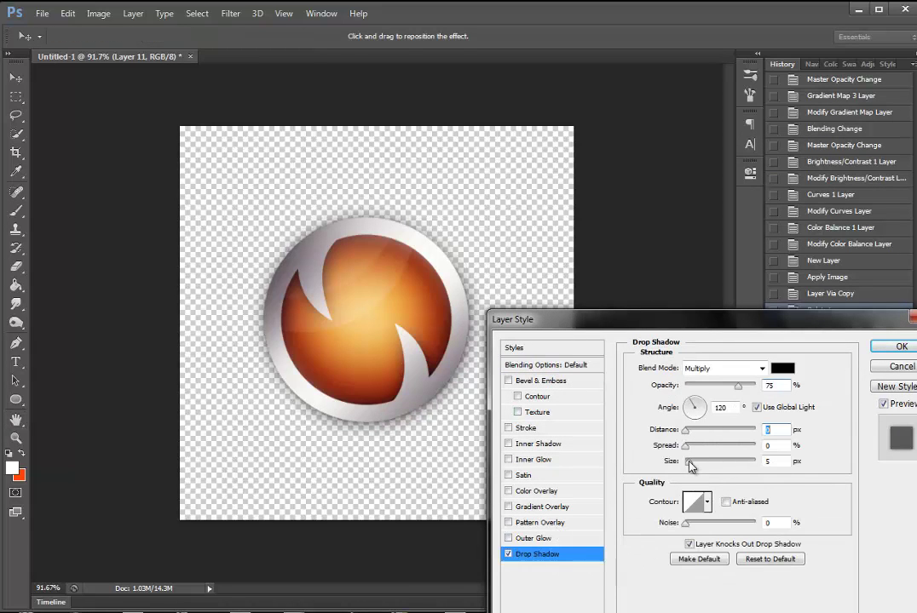
# Set the drop shadow to 13 px size and 57% opacity and apply it
pyautogui.moveTo(690, 466); pyautogui.dragTo(696, 463)
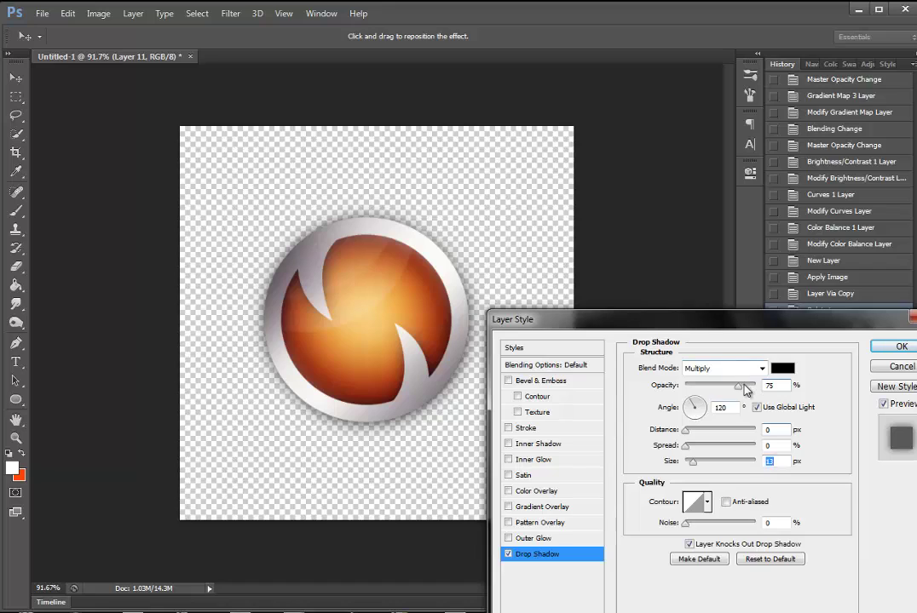
pyautogui.moveTo(745, 389); pyautogui.dragTo(725, 389)
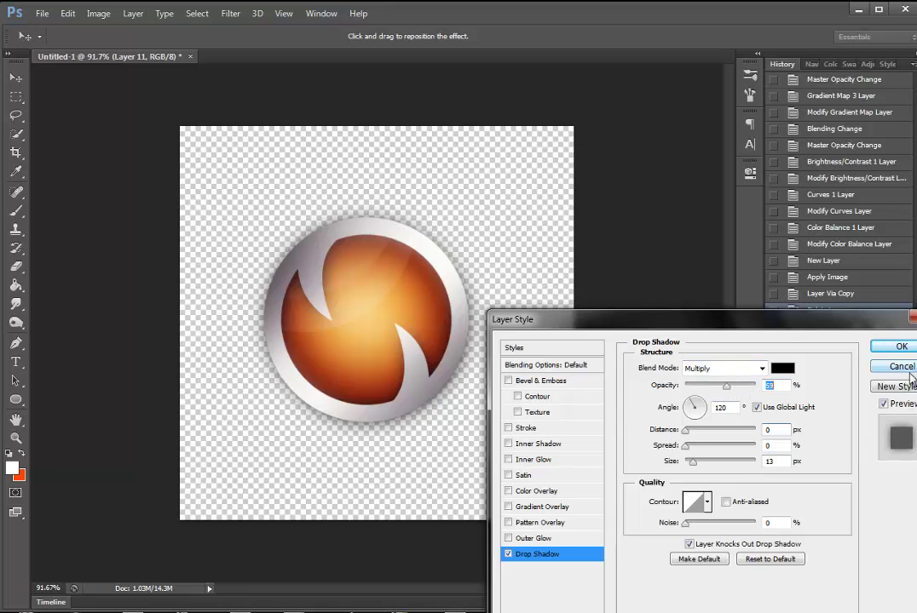
pyautogui.click(901, 346)
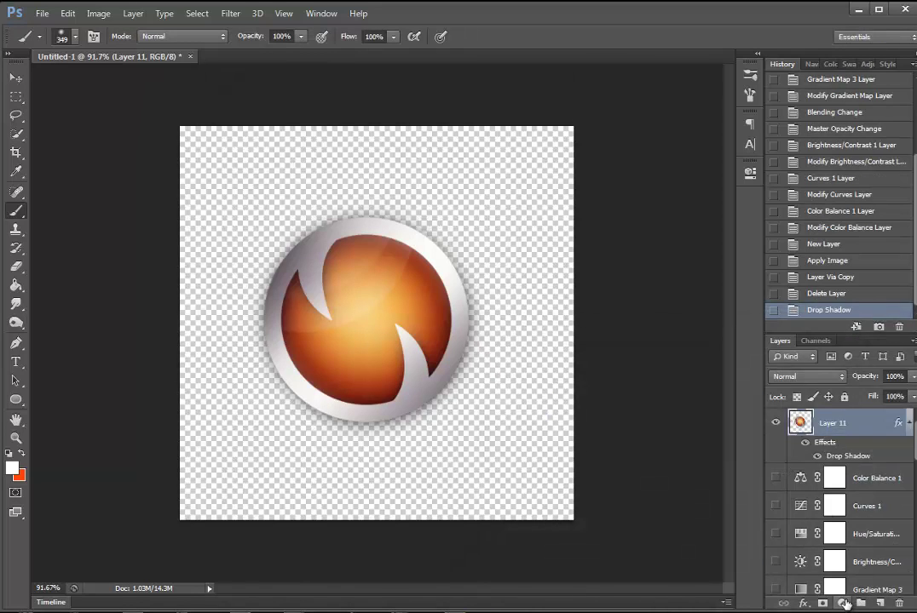
# Add a Vibrance adjustment layer set to +13
pyautogui.click(844, 603)
pyautogui.click(804, 410)
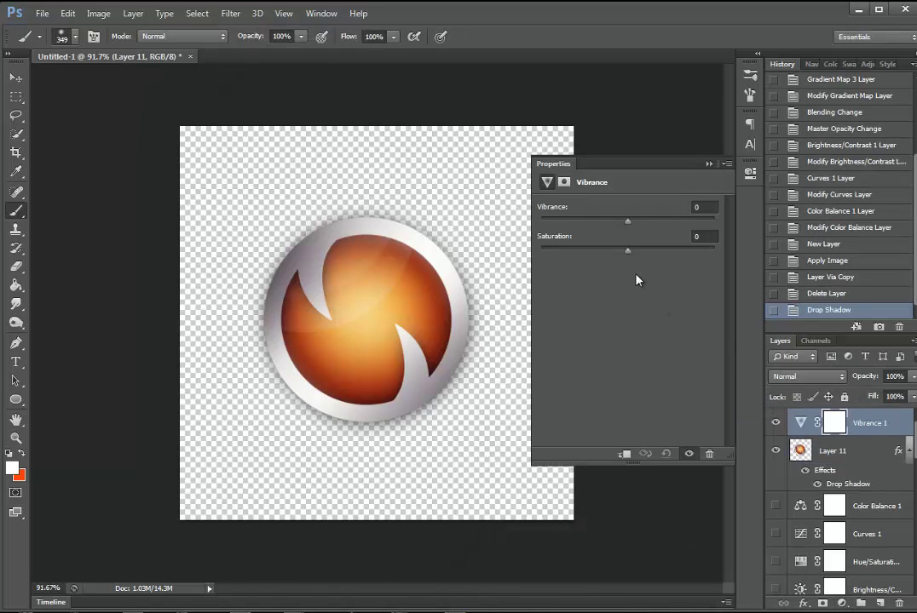
pyautogui.moveTo(627, 219); pyautogui.dragTo(638, 223)
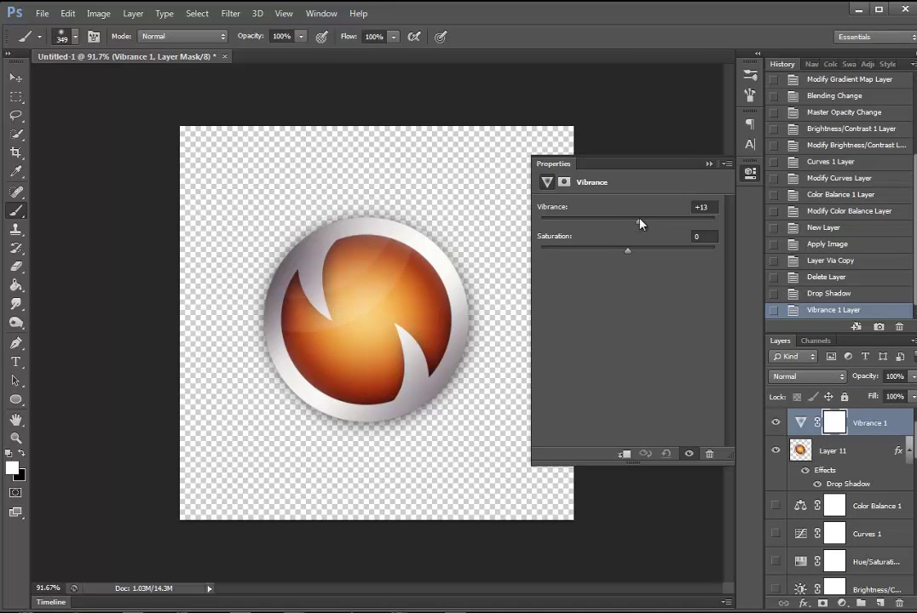
pyautogui.click(692, 159)
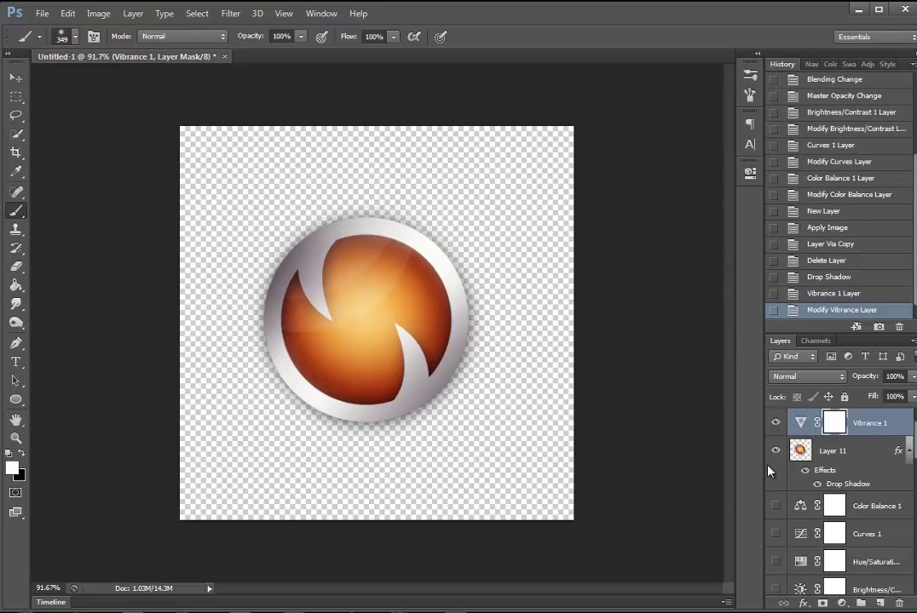
# Stamp the merged image onto a new Layer 12 with Apply Image and hide the layers below
pyautogui.click(880, 604)
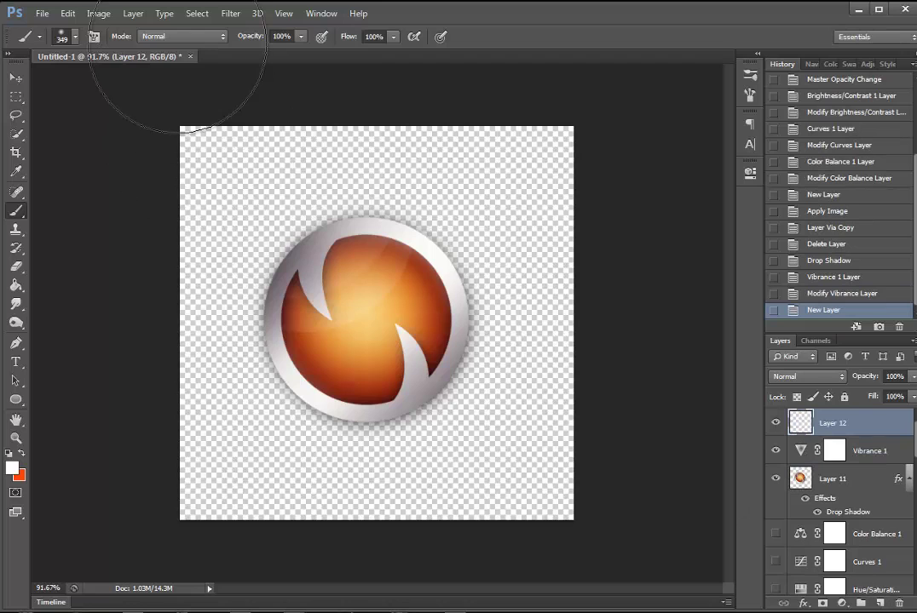
pyautogui.click(99, 13)
pyautogui.click(119, 218)
pyautogui.press('Return')
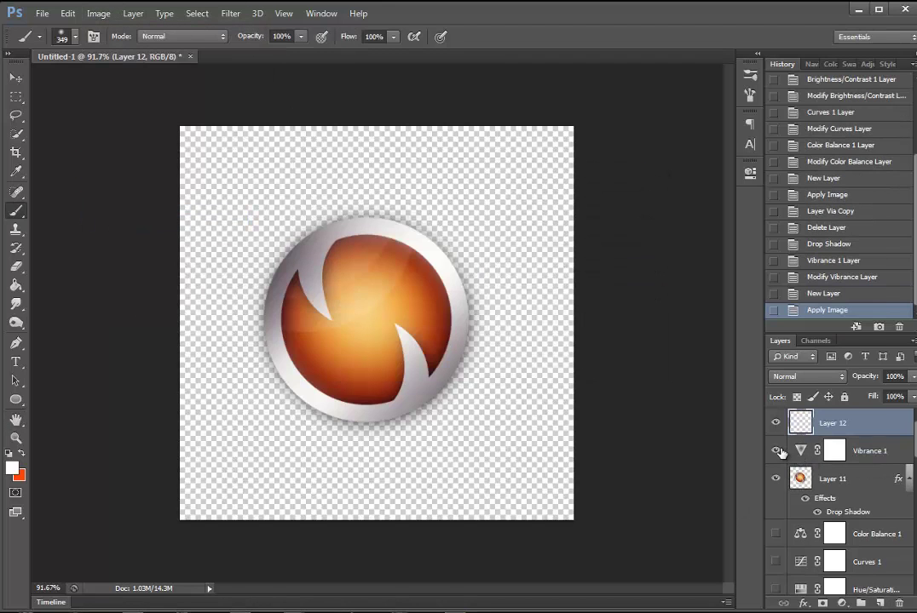
pyautogui.click(775, 479)
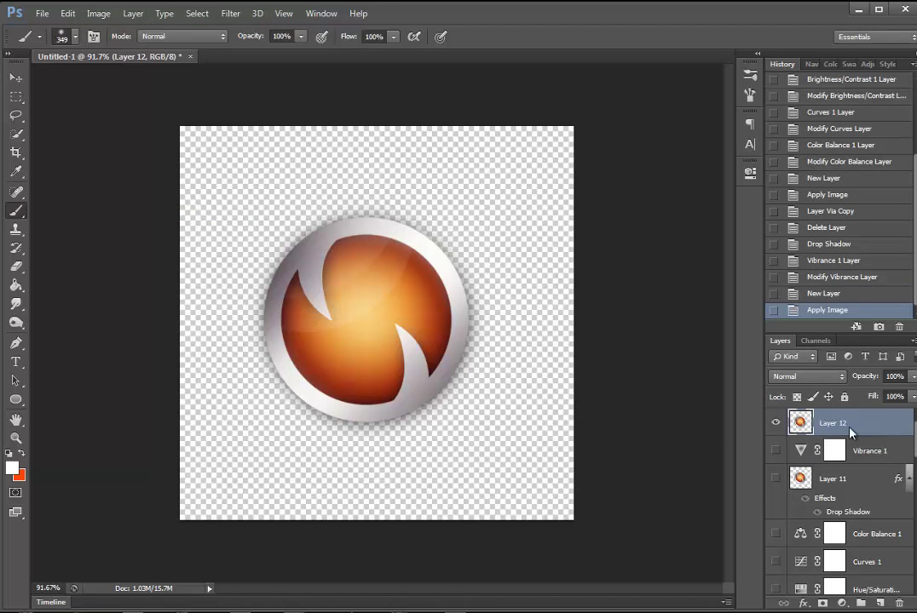
pyautogui.click(43, 13)
# Create a new 1280 × 720 px document and dock it as a tab beside Untitled-1
pyautogui.click(276, 184)
pyautogui.click(318, 245)
pyautogui.write('1280')
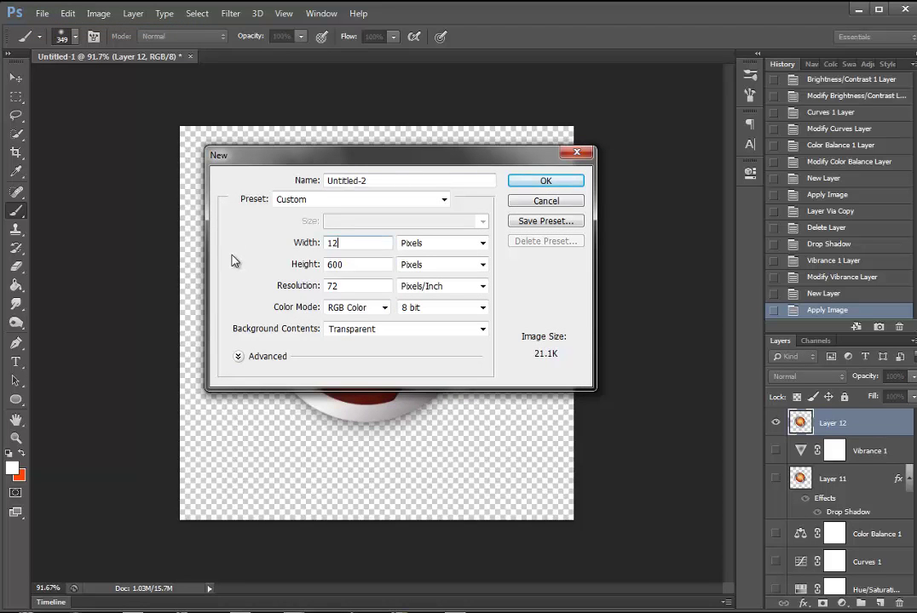
pyautogui.doubleClick(344, 267)
pyautogui.write('7')
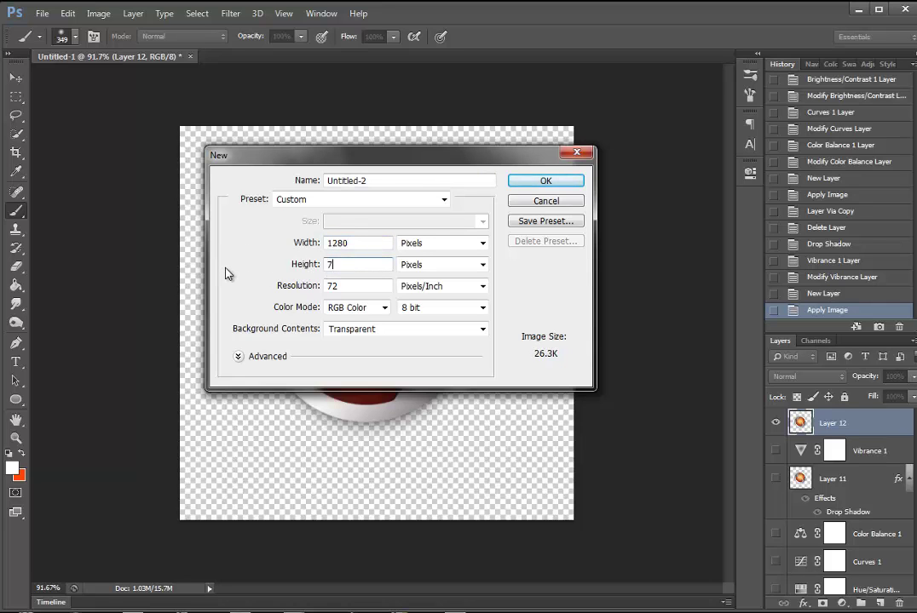
pyautogui.write('20')
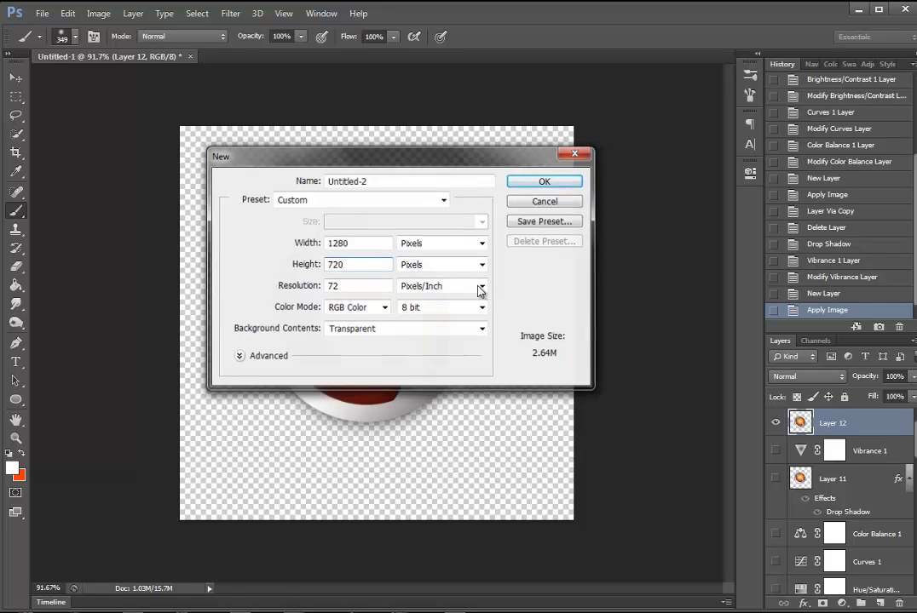
pyautogui.press('Return')
pyautogui.moveTo(378, 77); pyautogui.dragTo(433, 61)
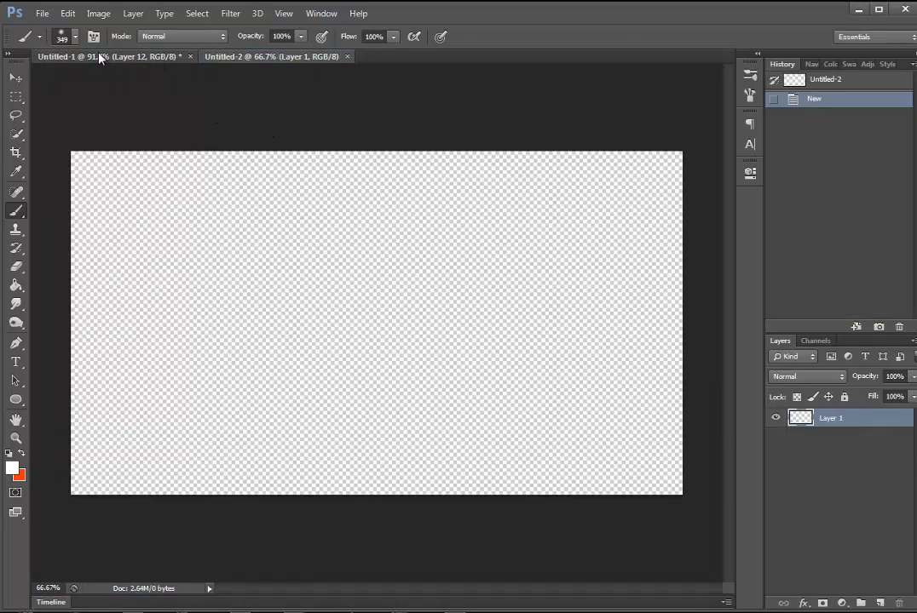
pyautogui.click(98, 56)
# Copy the orange logo into Untitled-2 and position it near the canvas centre
pyautogui.press('v')
pyautogui.moveTo(365, 311)
pyautogui.mouseDown()
pyautogui.moveTo(292, 58)
pyautogui.moveTo(452, 309)
pyautogui.moveTo(395, 322)
pyautogui.mouseUp()
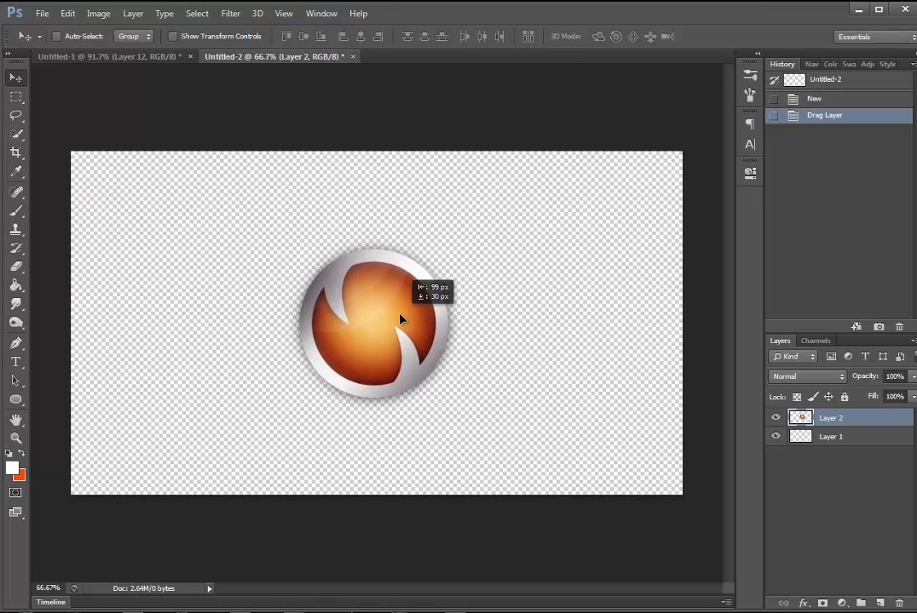
pyautogui.moveTo(400, 320); pyautogui.dragTo(401, 321)
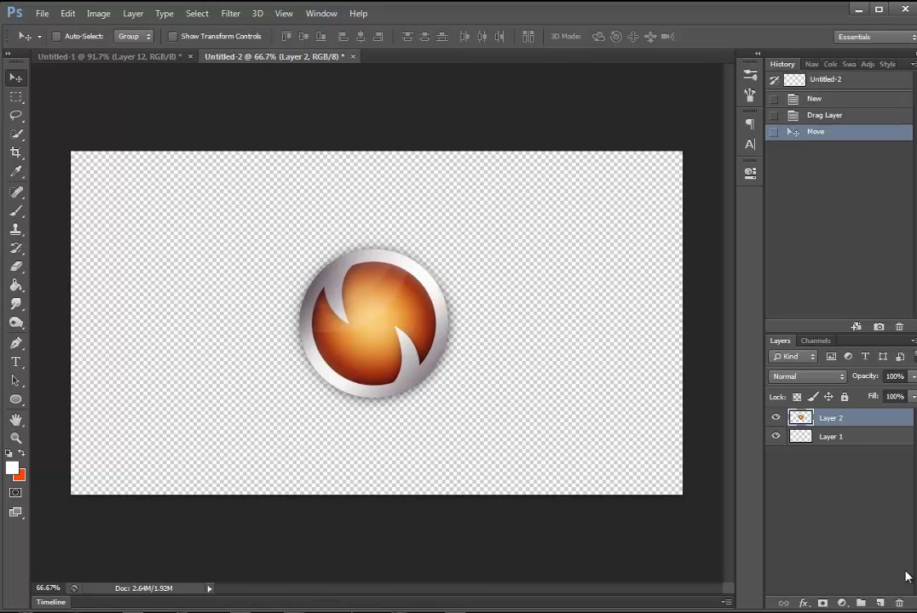
# Fill Layer 1 with a Black, White radial gradient centred on the logo
pyautogui.click(838, 439)
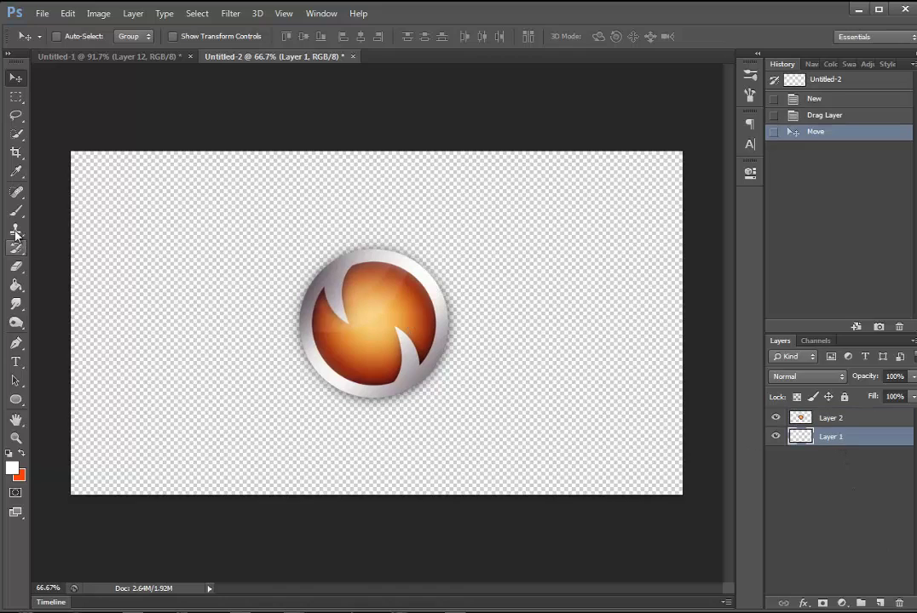
pyautogui.click(15, 286)
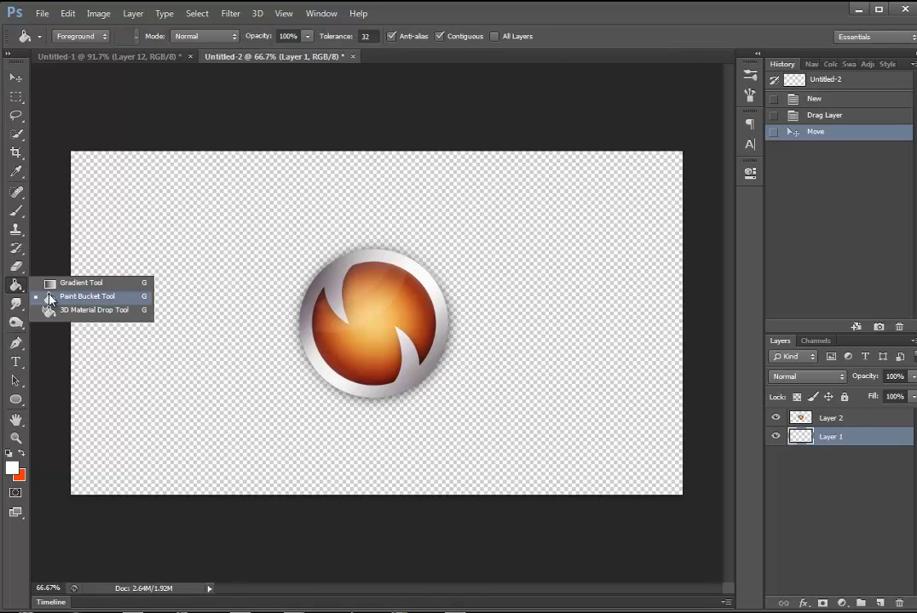
pyautogui.click(78, 284)
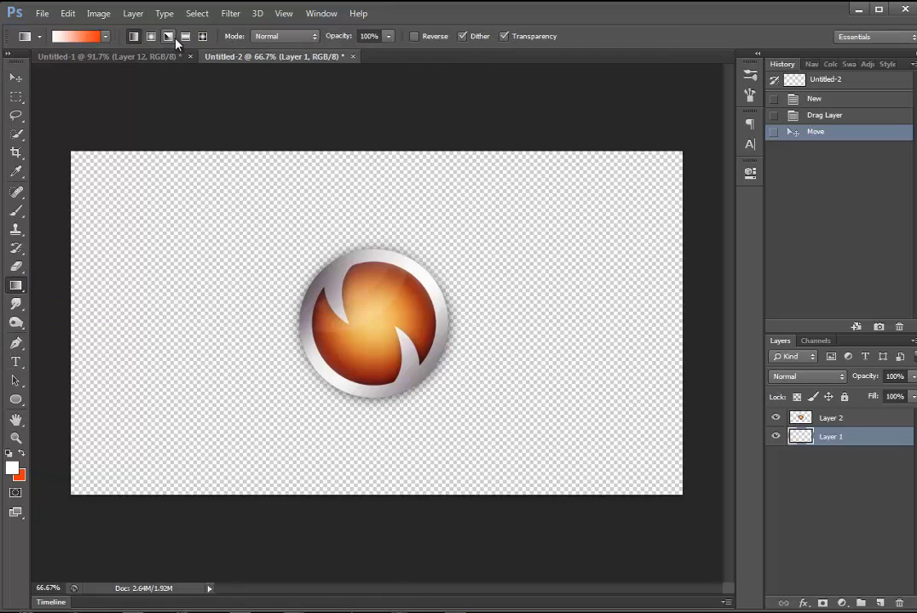
pyautogui.click(151, 37)
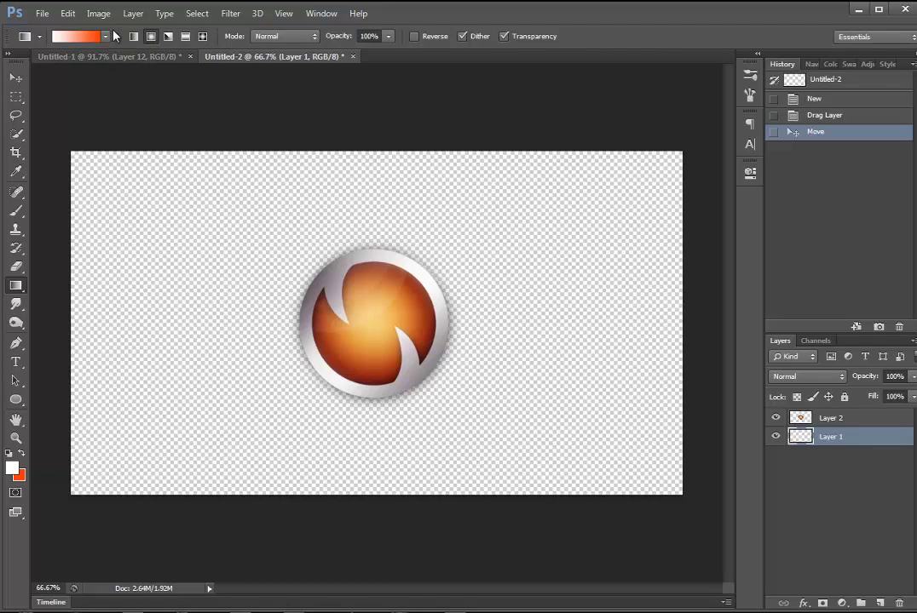
pyautogui.click(77, 36)
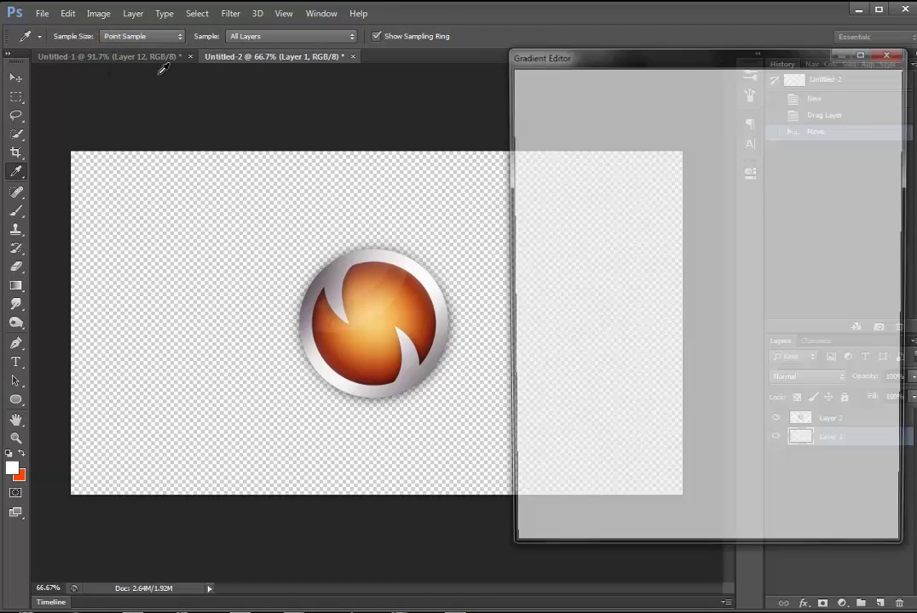
pyautogui.click(580, 101)
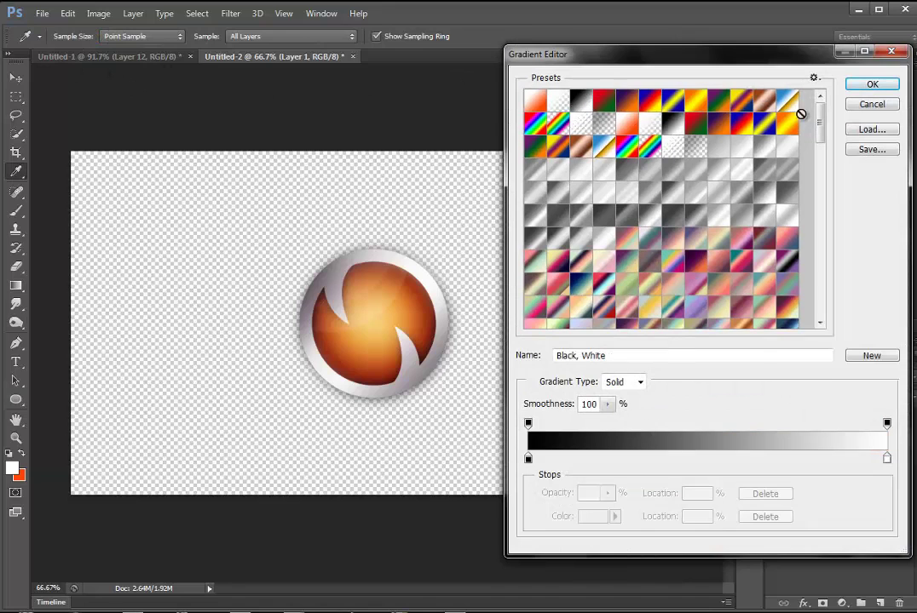
pyautogui.click(883, 82)
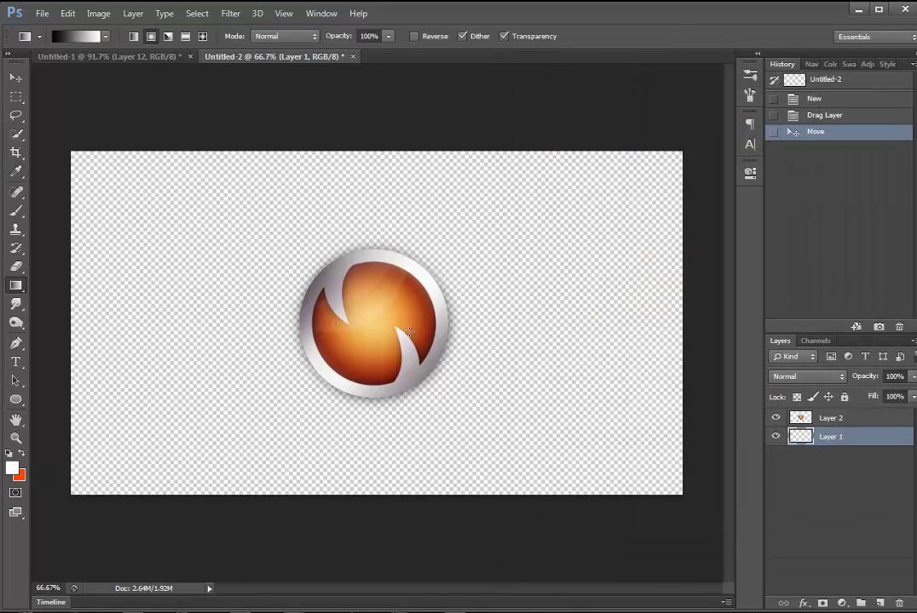
pyautogui.moveTo(563, 317); pyautogui.dragTo(669, 316)
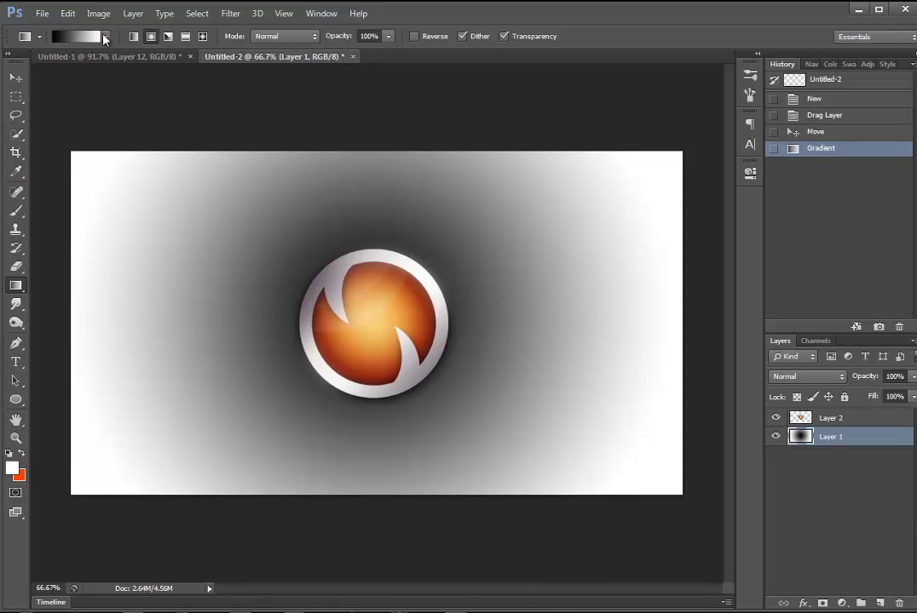
# Swap the gradient's black and white stops in the Gradient Editor
pyautogui.click(105, 39)
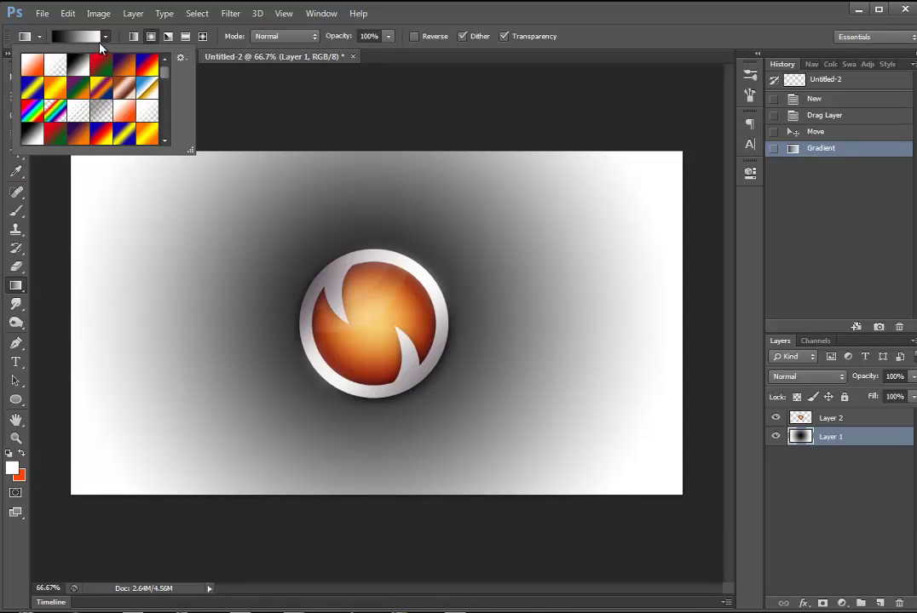
pyautogui.click(92, 36)
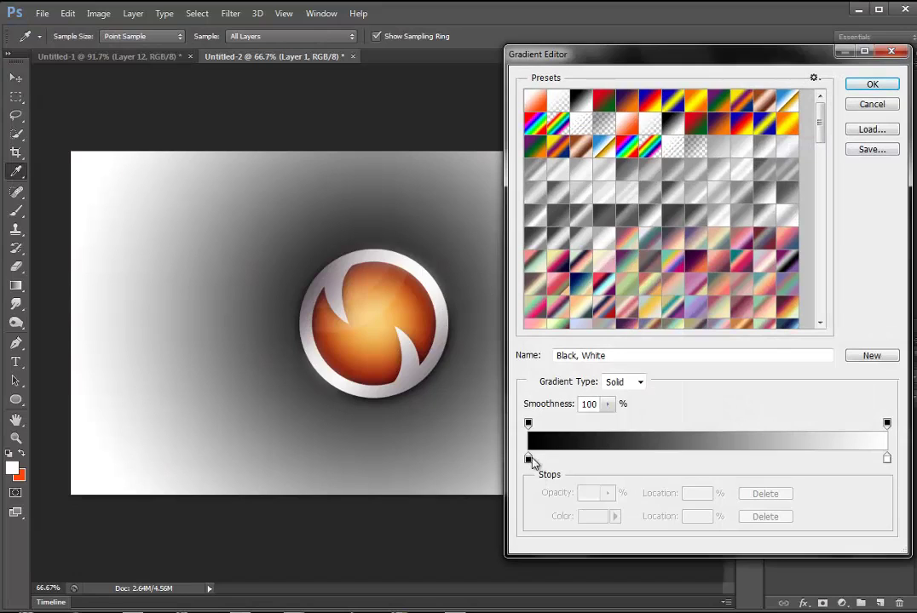
pyautogui.moveTo(528, 460); pyautogui.dragTo(764, 459)
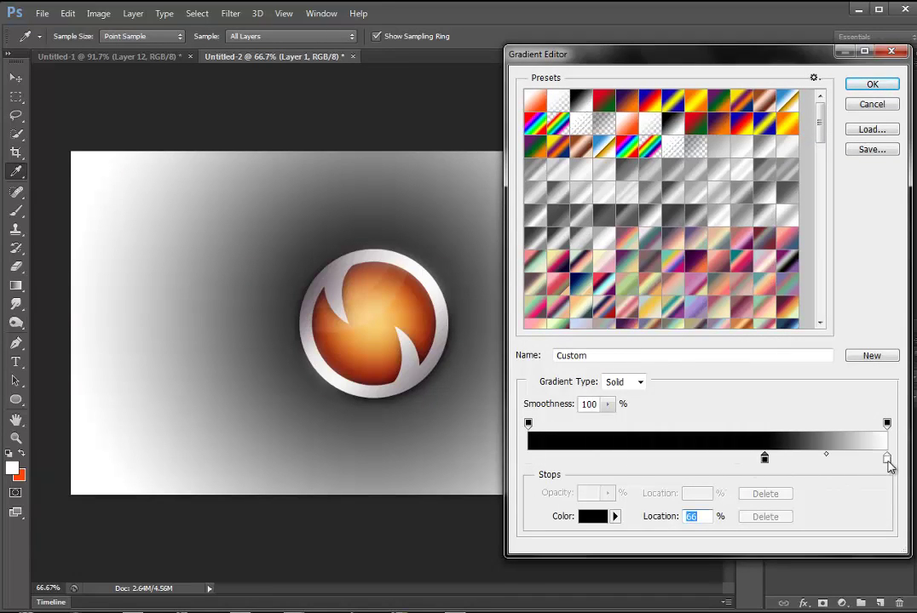
pyautogui.moveTo(887, 459); pyautogui.dragTo(417, 466)
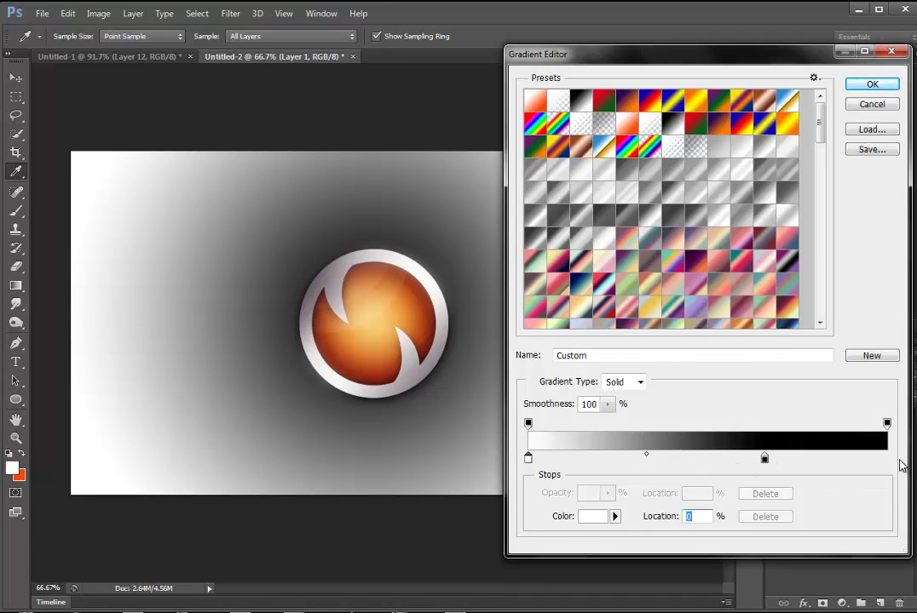
pyautogui.moveTo(764, 459); pyautogui.dragTo(887, 459)
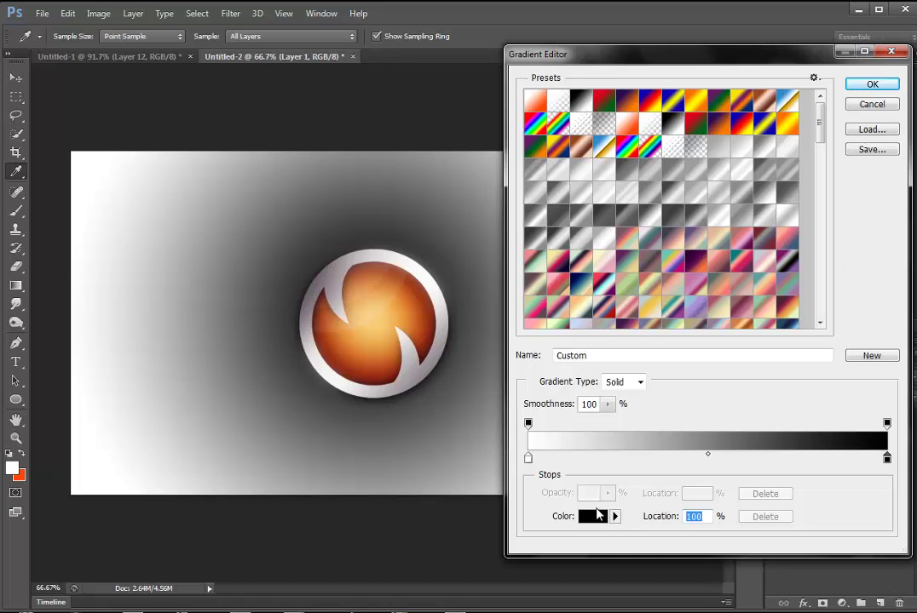
# Set the end stop to dark grey 4e4e4e and the start stop to c2c2c2
pyautogui.click(595, 517)
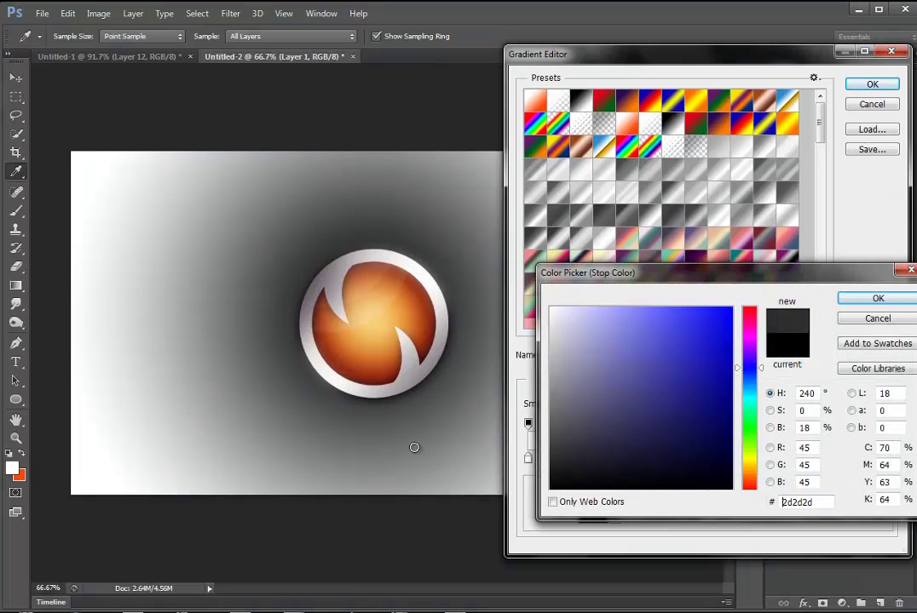
pyautogui.moveTo(413, 448); pyautogui.dragTo(381, 434)
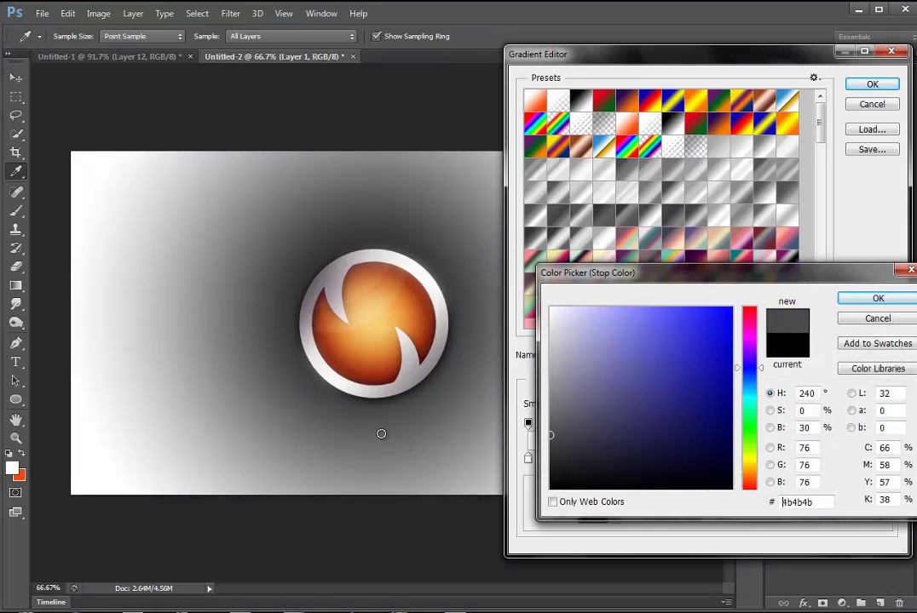
pyautogui.click(860, 303)
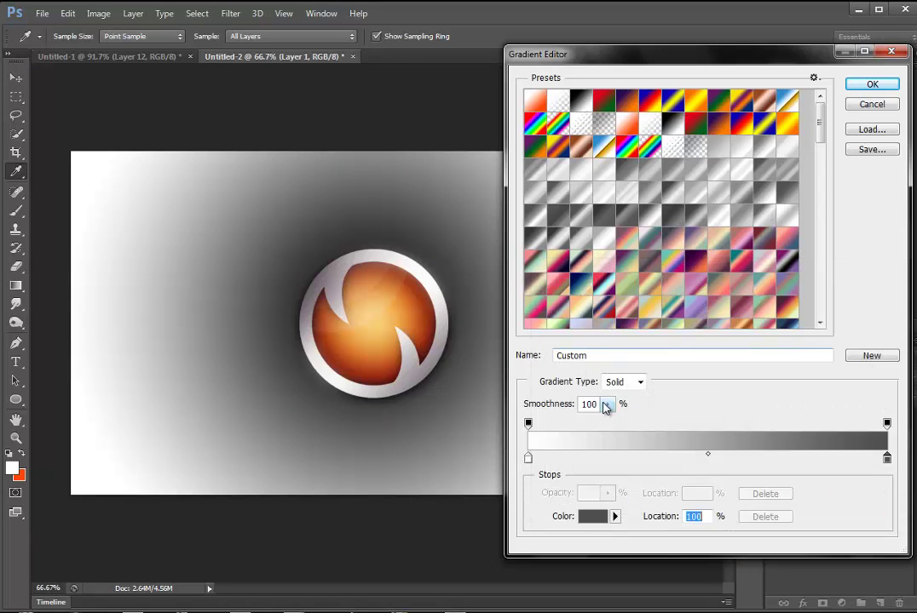
pyautogui.click(528, 459)
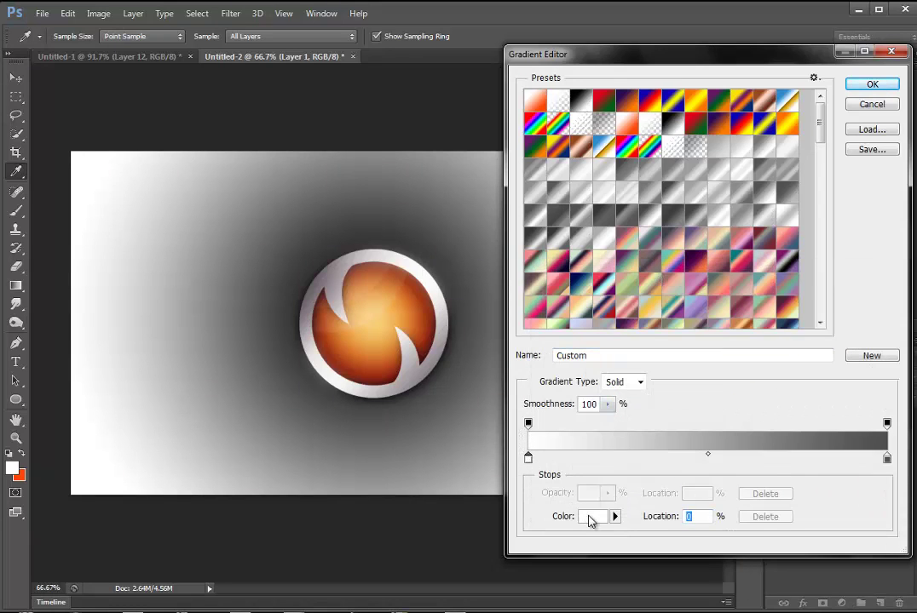
pyautogui.click(592, 517)
pyautogui.click(550, 351)
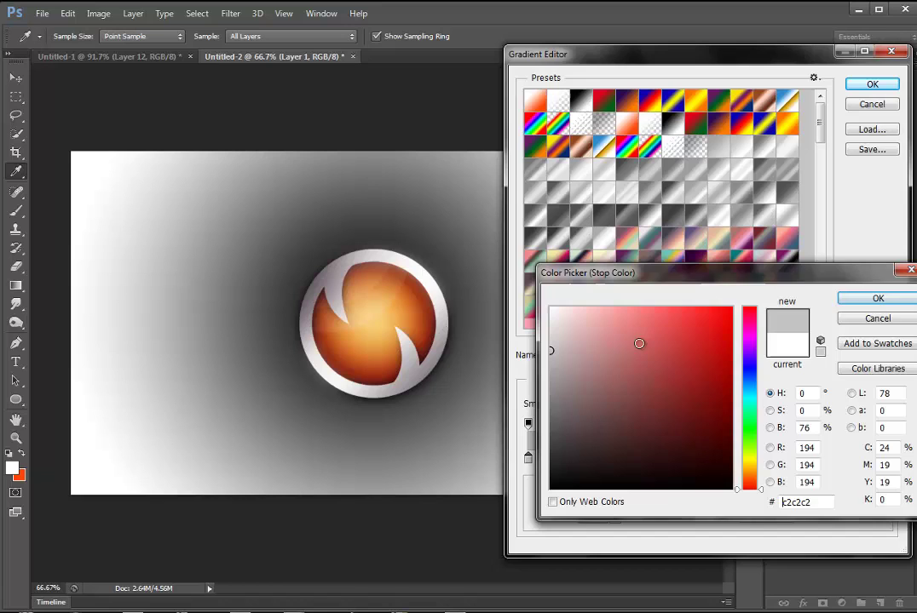
pyautogui.click(847, 302)
pyautogui.click(879, 88)
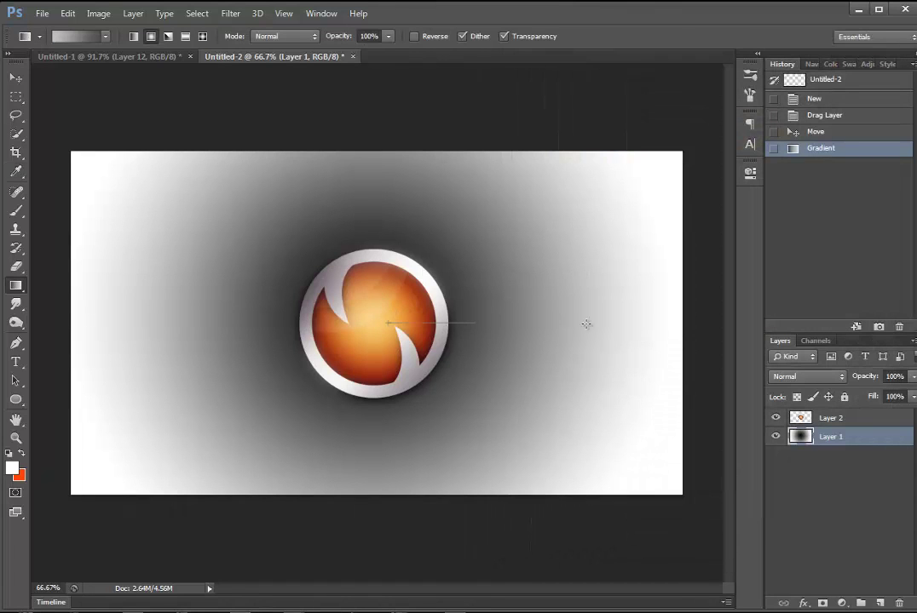
# Redraw the grey radial gradient from the logo outward and nudge the logo about 16 px right, 8 px down
pyautogui.moveTo(587, 324); pyautogui.dragTo(700, 323)
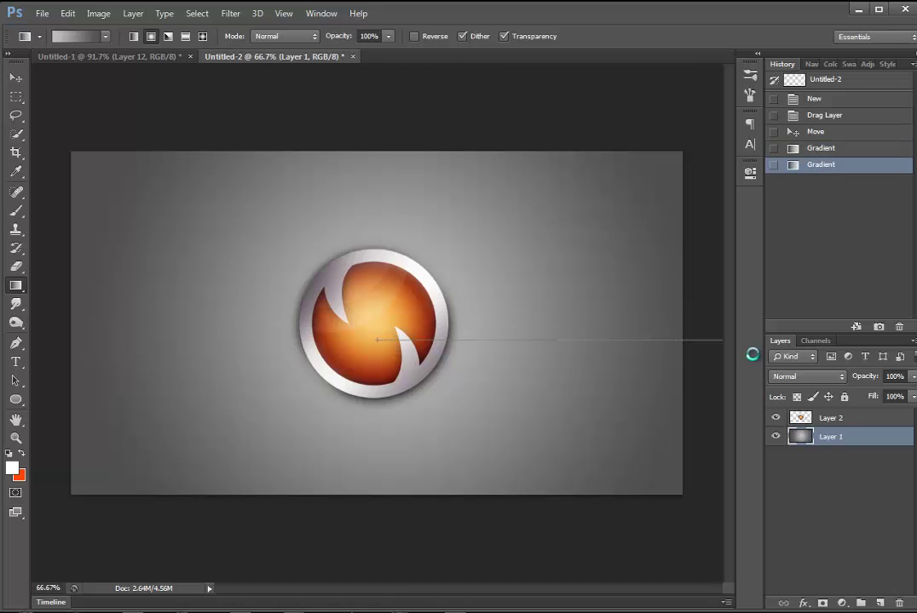
pyautogui.moveTo(743, 341); pyautogui.dragTo(732, 340)
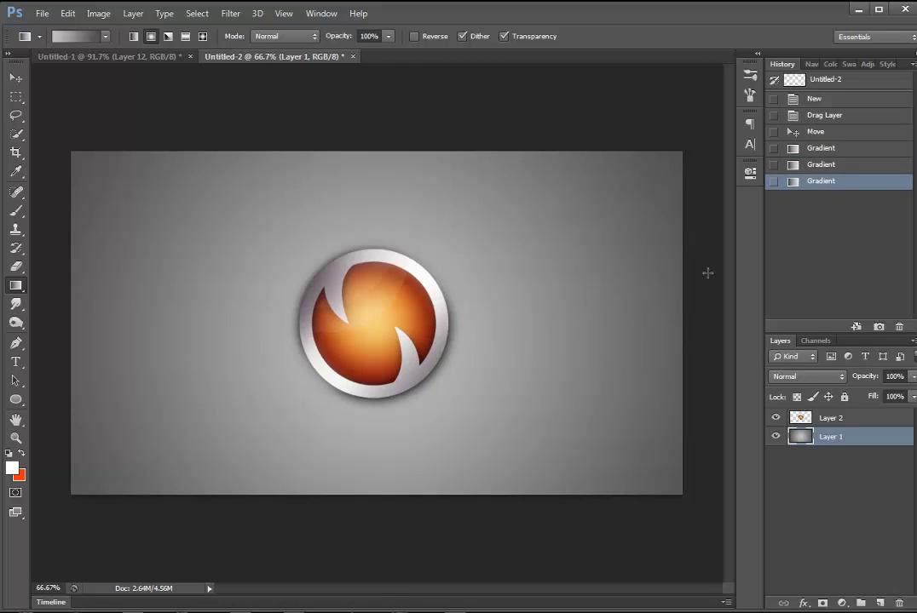
pyautogui.click(26, 79)
pyautogui.click(869, 421)
pyautogui.moveTo(368, 304); pyautogui.dragTo(386, 309)
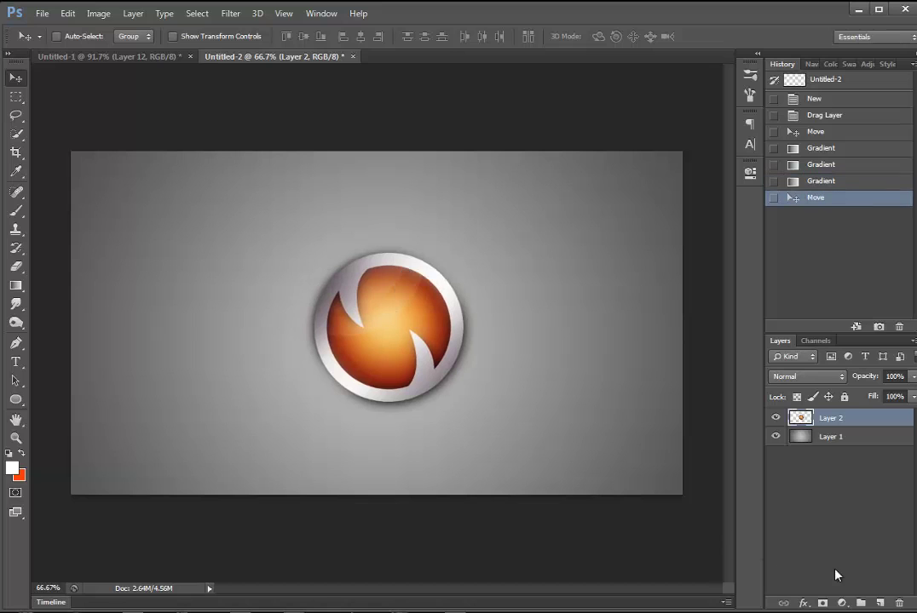
# Add a new Layer 3 and place it beneath the logo layer
pyautogui.click(877, 604)
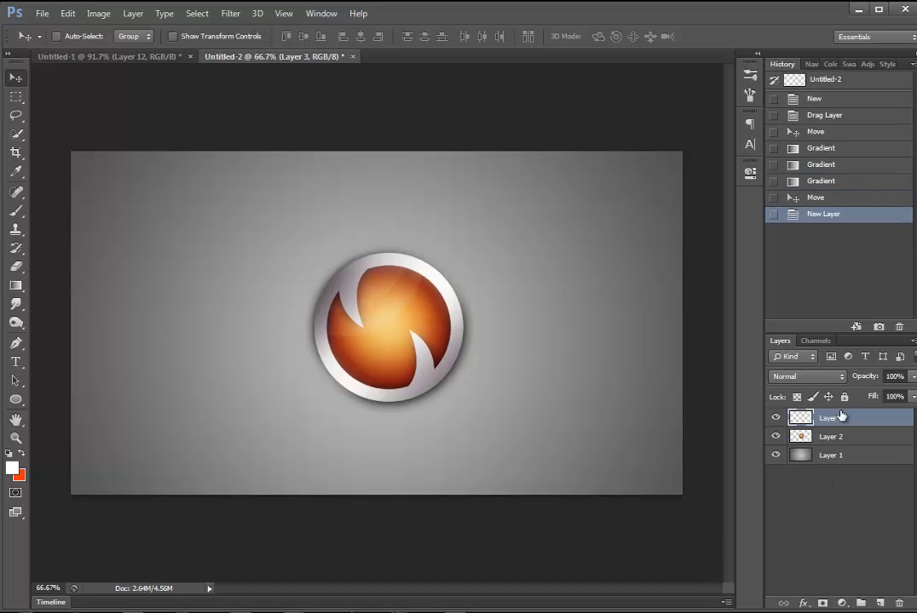
pyautogui.moveTo(845, 418)
pyautogui.mouseDown()
pyautogui.moveTo(845, 436)
pyautogui.moveTo(834, 414)
pyautogui.mouseUp()
pyautogui.click(15, 210)
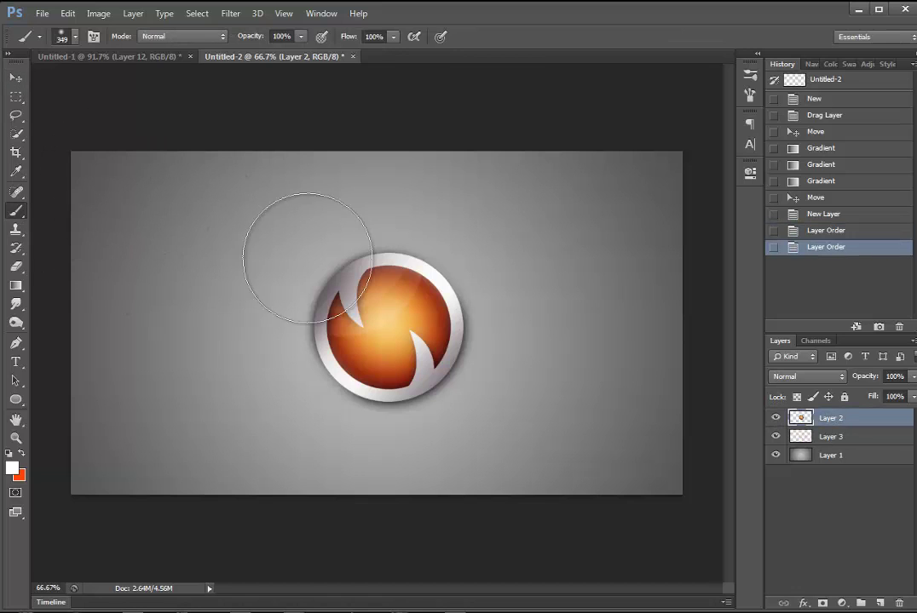
# Set an 800 px brush and paint large white glow dabs over the orb
pyautogui.click(68, 35)
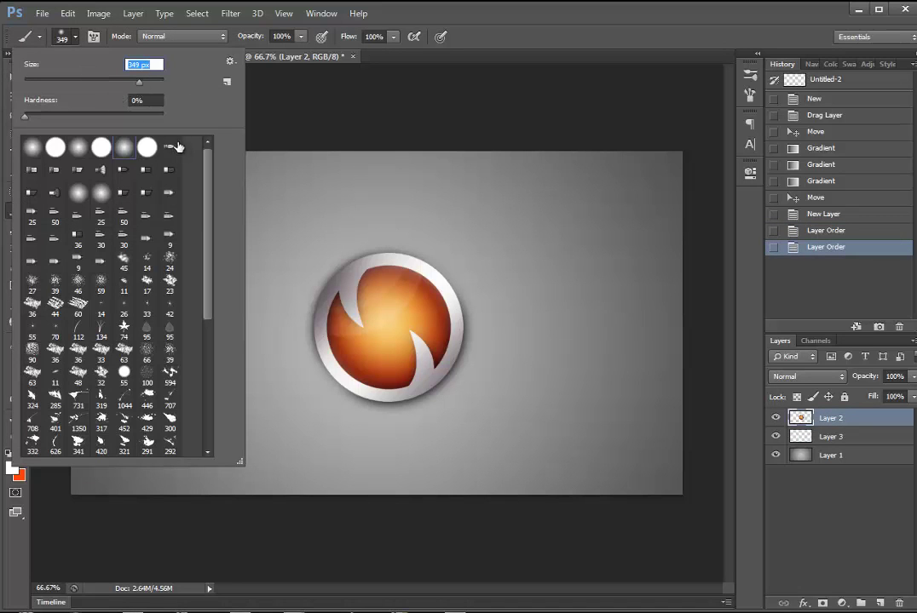
pyautogui.write('800')
pyautogui.press('Return')
pyautogui.click(400, 315)
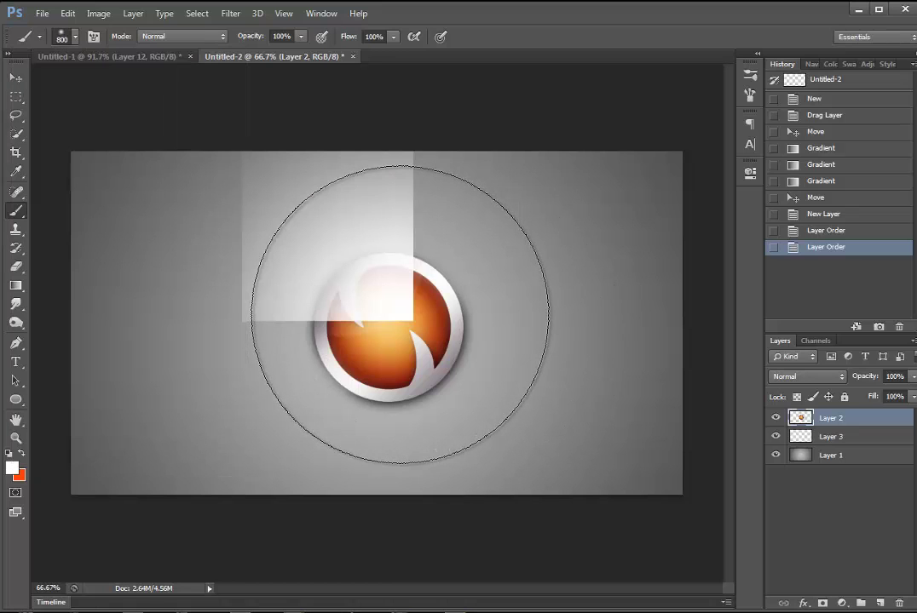
pyautogui.hotkey('ctrl', 'z')
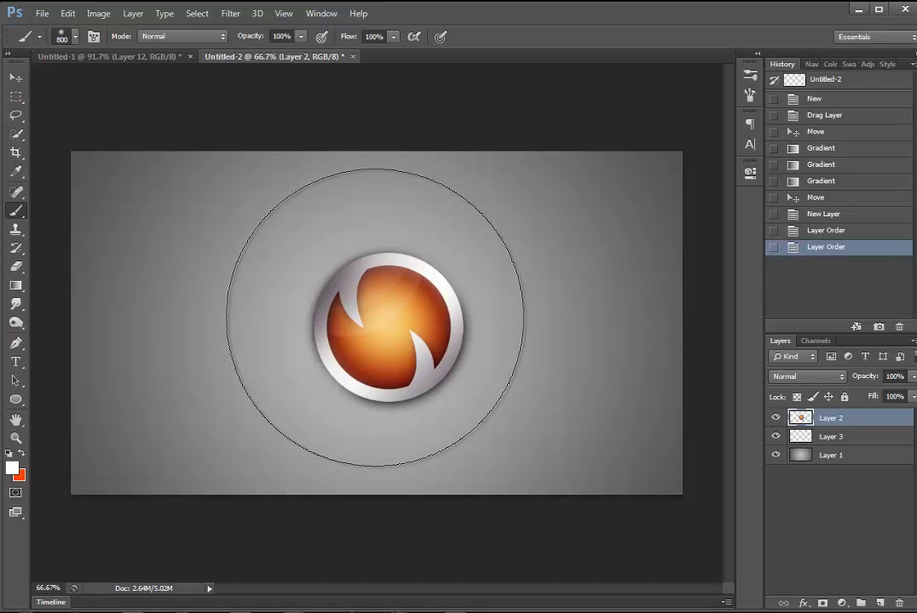
pyautogui.click(375, 317)
pyautogui.click(375, 317)
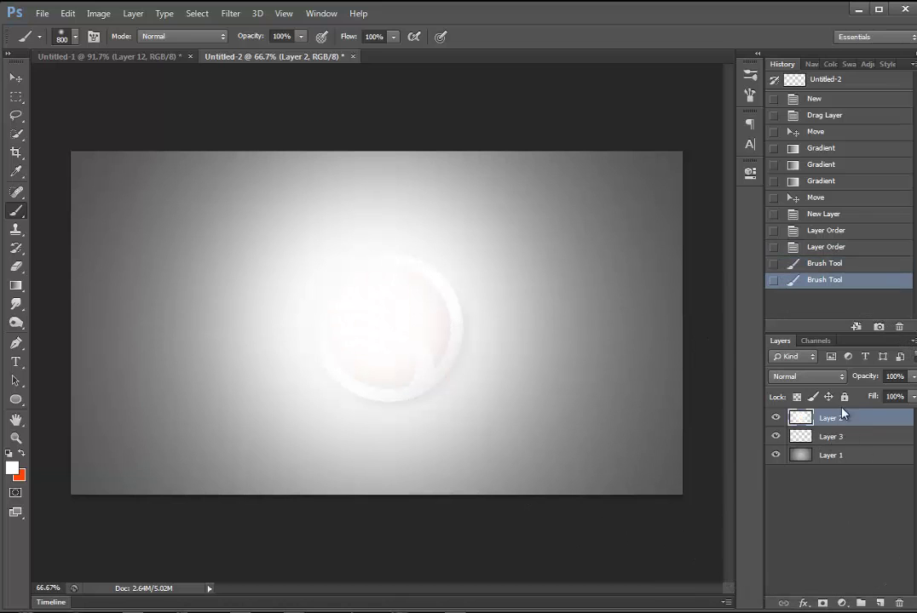
# Repaint the white glow on Layer 3 at 4% opacity, adding empty Layer 4 above
pyautogui.moveTo(862, 376); pyautogui.dragTo(818, 380)
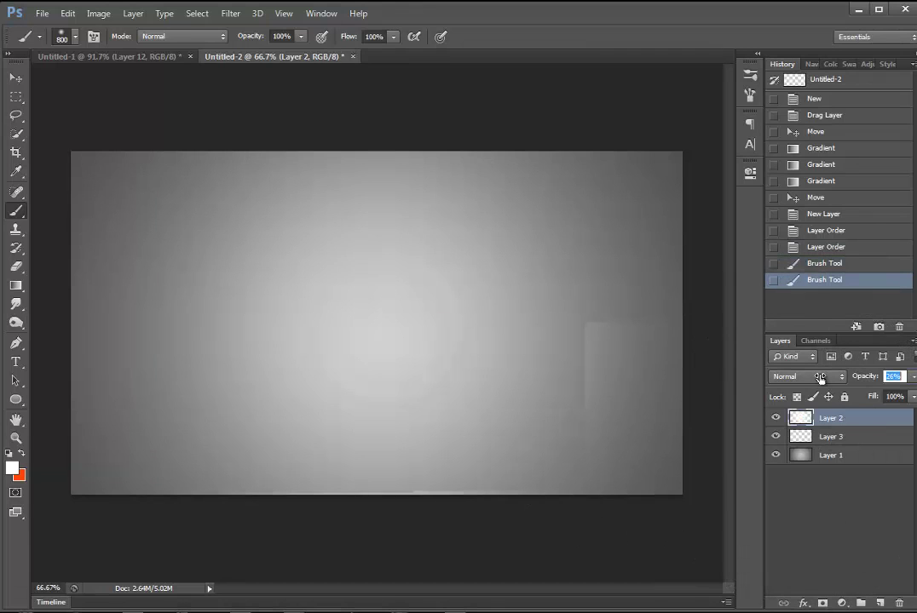
pyautogui.hotkey('ctrl', 'alt', 'z')
pyautogui.hotkey('ctrl', 'alt', 'z')
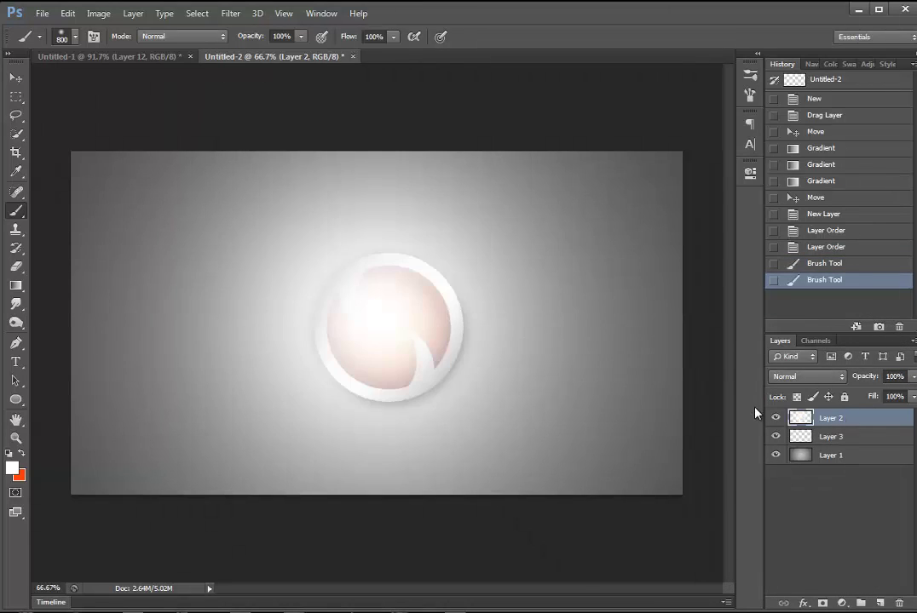
pyautogui.hotkey('ctrl', 'alt', 'z')
pyautogui.click(810, 437)
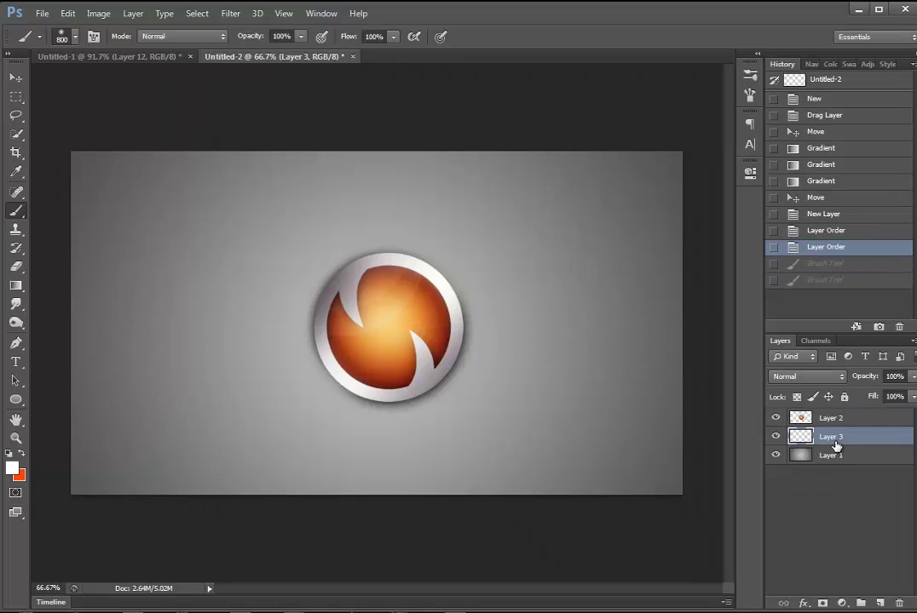
pyautogui.click(388, 326)
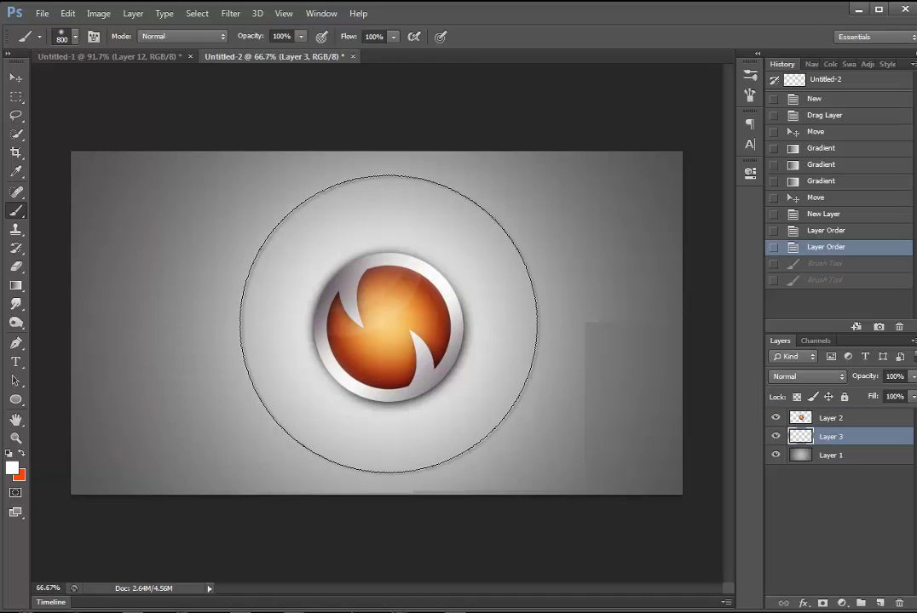
pyautogui.click(388, 326)
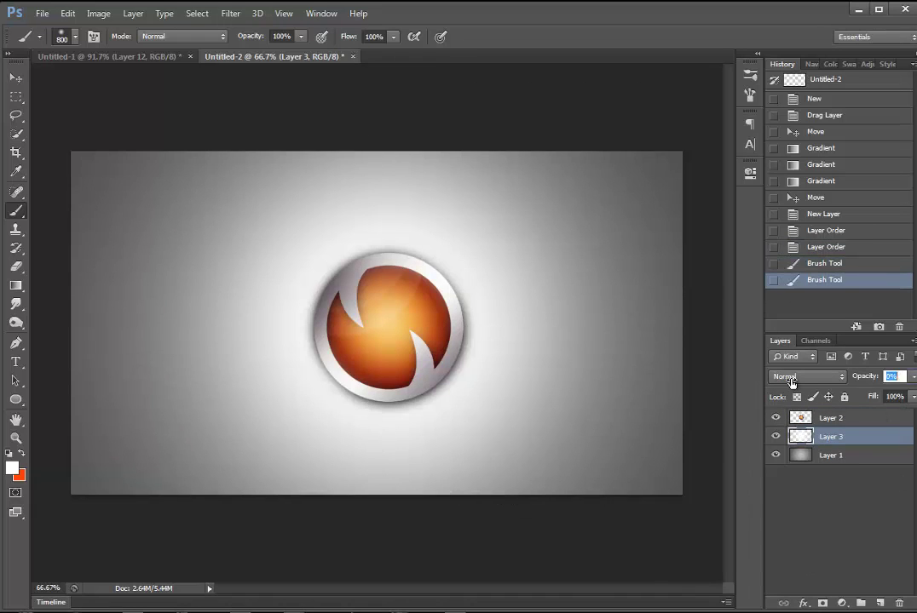
pyautogui.moveTo(867, 383); pyautogui.dragTo(794, 383)
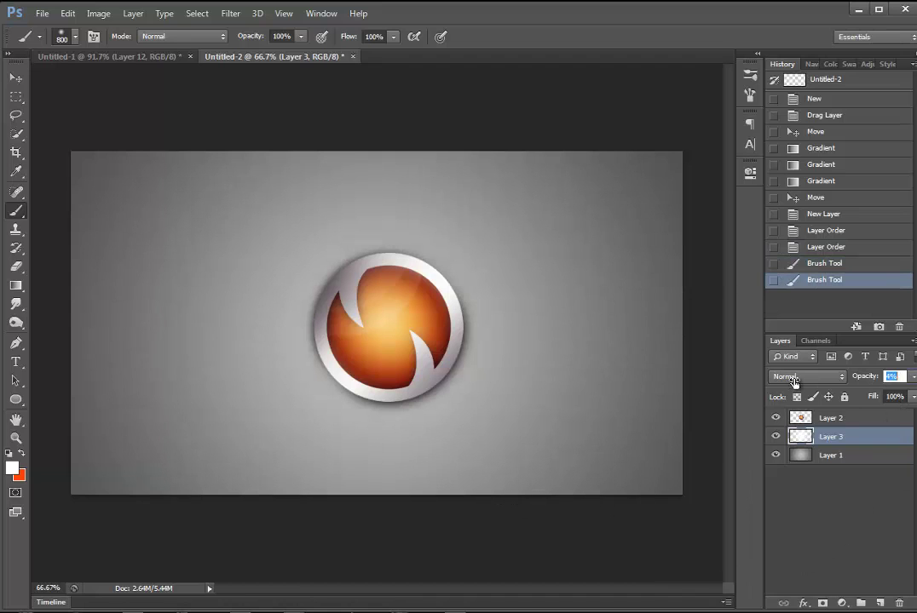
pyautogui.click(881, 604)
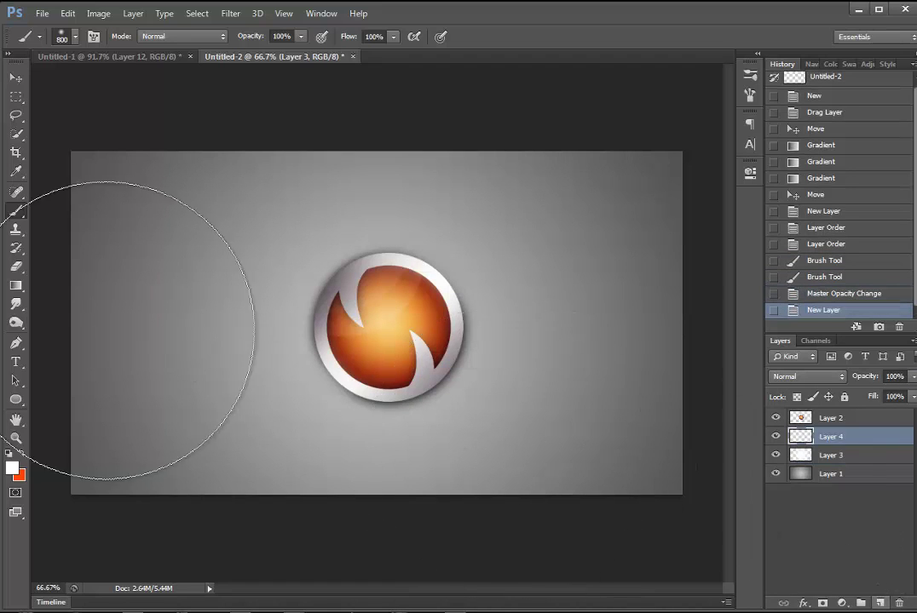
# Paint a soft black edge vignette on Layer 4 at 3% opacity, then add Layer 5 on top
pyautogui.click(13, 471)
pyautogui.moveTo(574, 415); pyautogui.dragTo(454, 520)
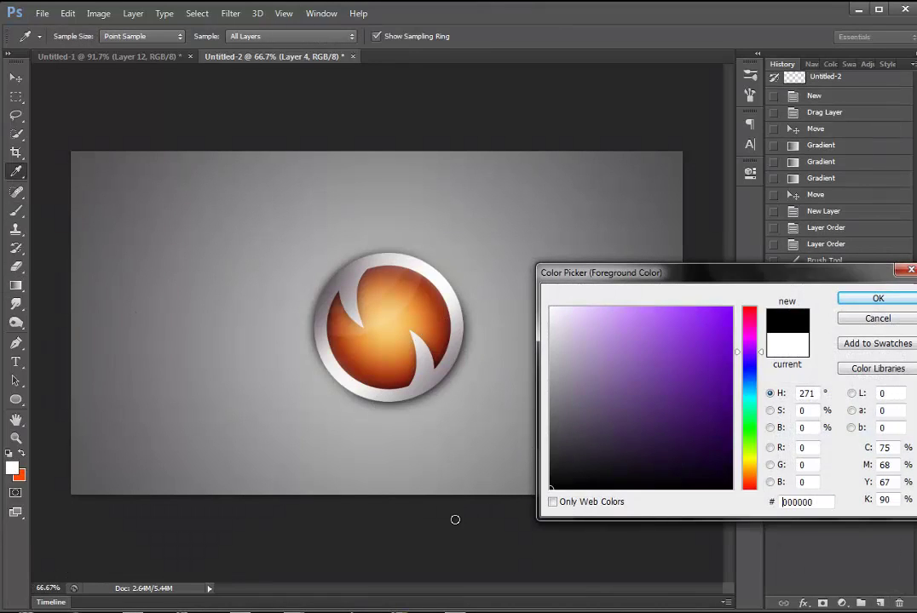
pyautogui.click(850, 297)
pyautogui.moveTo(679, 126)
pyautogui.mouseDown()
pyautogui.moveTo(589, 542)
pyautogui.moveTo(77, 290)
pyautogui.moveTo(592, 136)
pyautogui.moveTo(519, 67)
pyautogui.mouseUp()
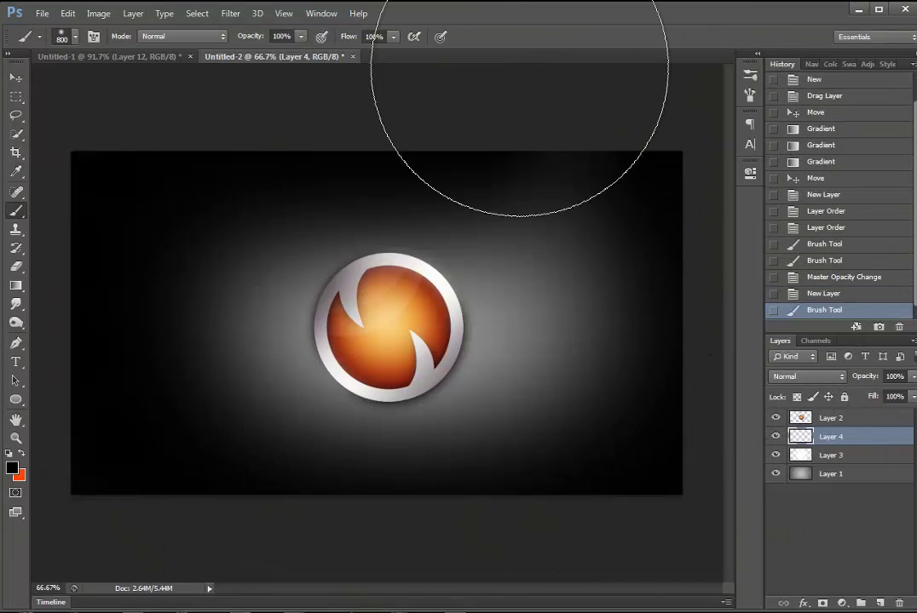
pyautogui.moveTo(866, 376); pyautogui.dragTo(741, 371)
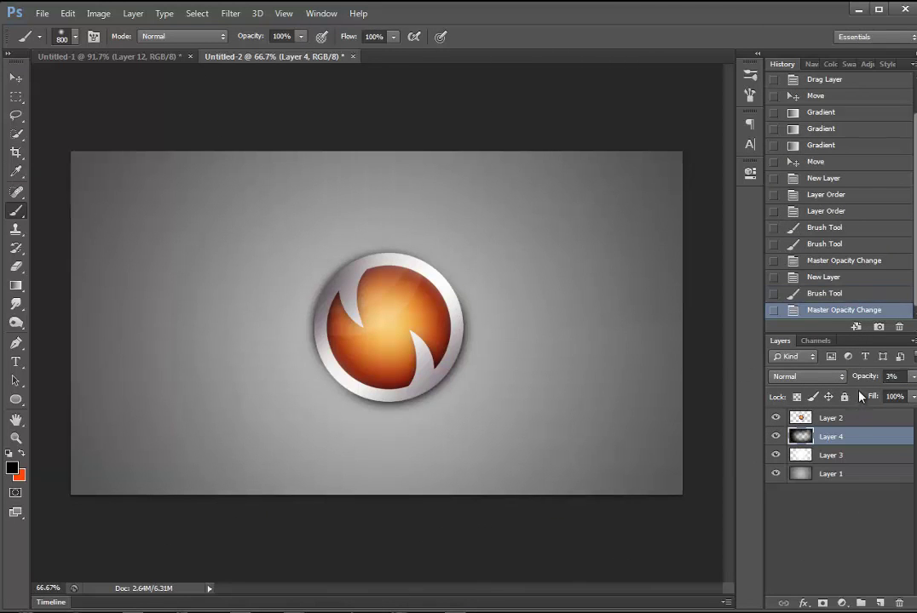
pyautogui.click(776, 436)
pyautogui.click(776, 436)
pyautogui.hotkey('ctrl', 'shift', 'alt', 'n')
pyautogui.moveTo(831, 437); pyautogui.dragTo(827, 399)
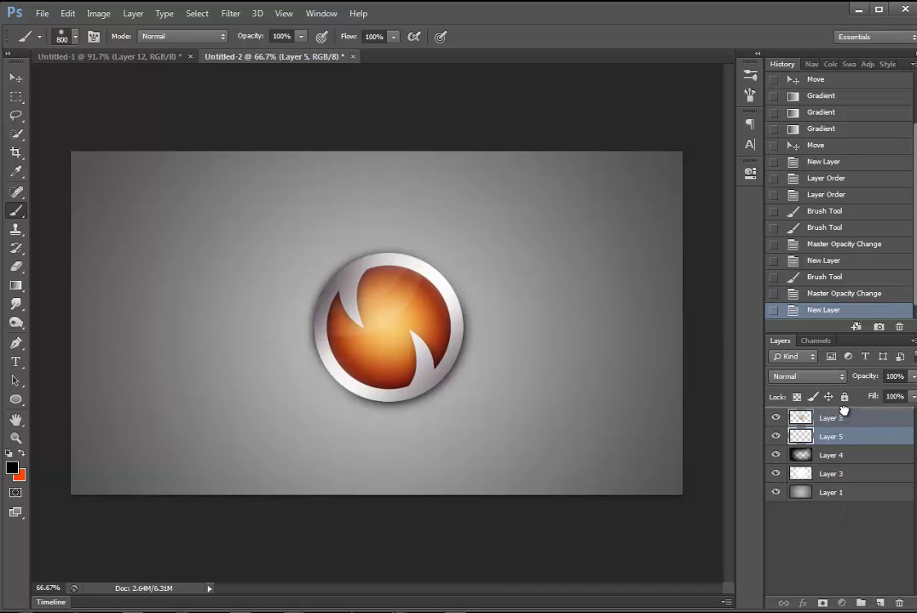
# Set Layer 5 to Screen blend mode with an orange colour and 600 px brush
pyautogui.click(815, 377)
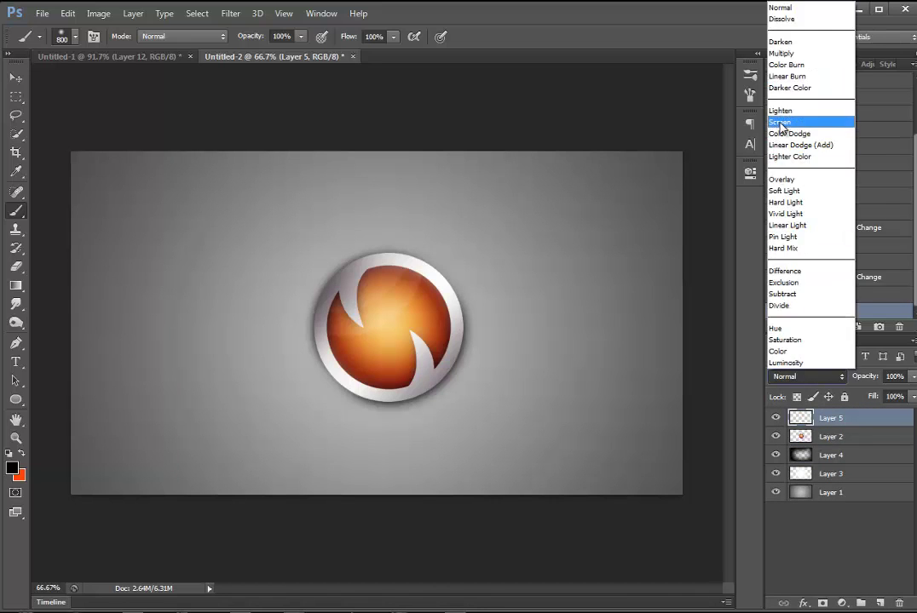
pyautogui.click(771, 122)
pyautogui.click(20, 455)
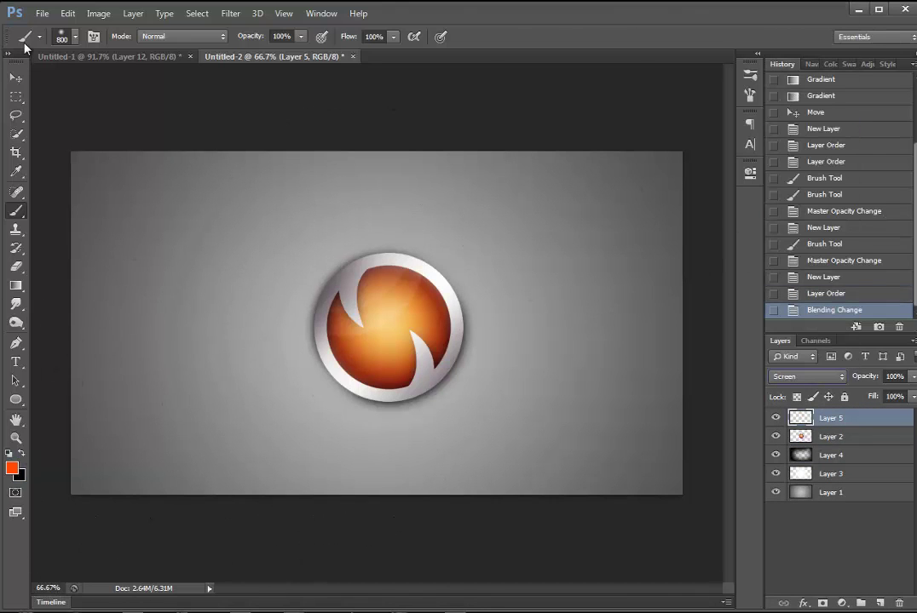
pyautogui.click(75, 36)
pyautogui.click(156, 65)
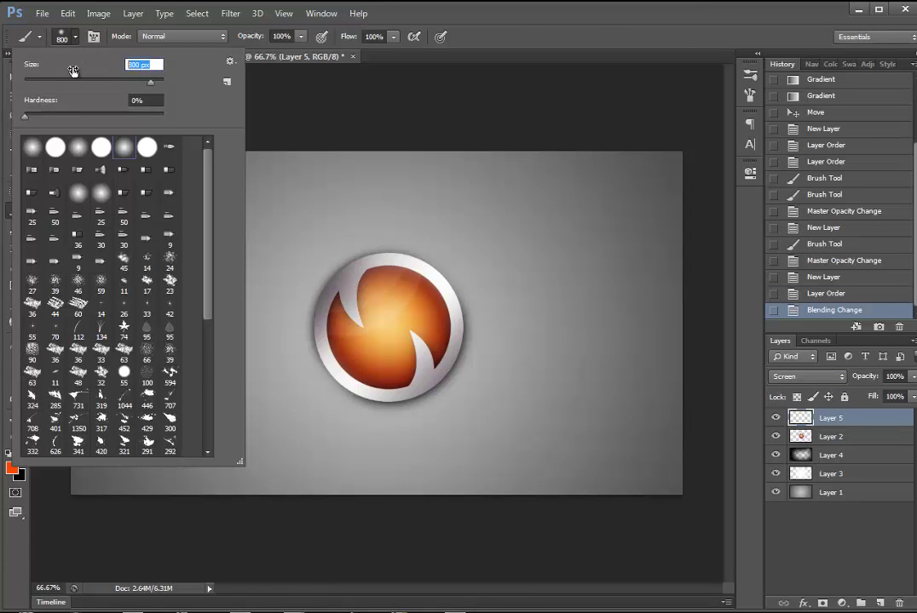
pyautogui.write('600')
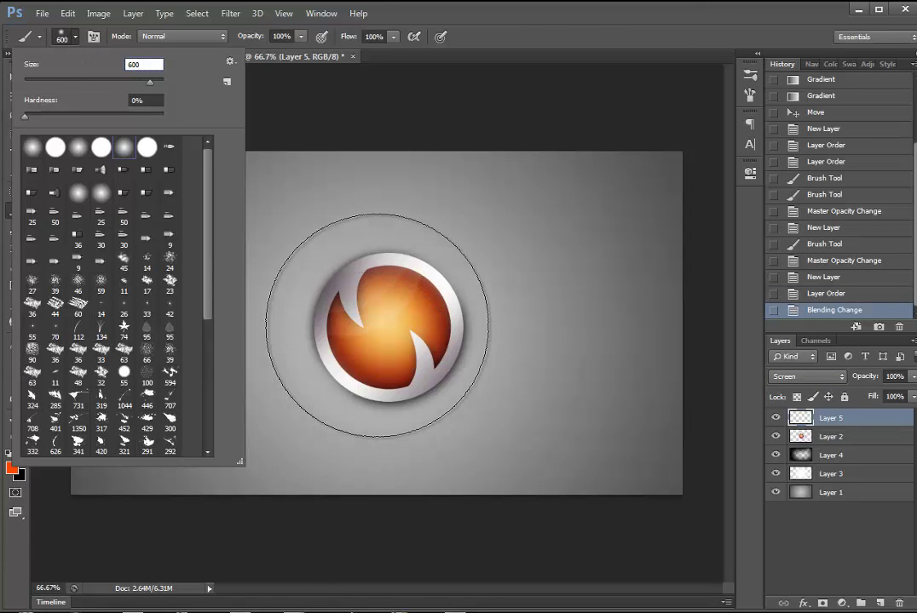
pyautogui.press('Return')
# Paint an orange glow around the logo and fade it to 26% opacity
pyautogui.click(388, 324)
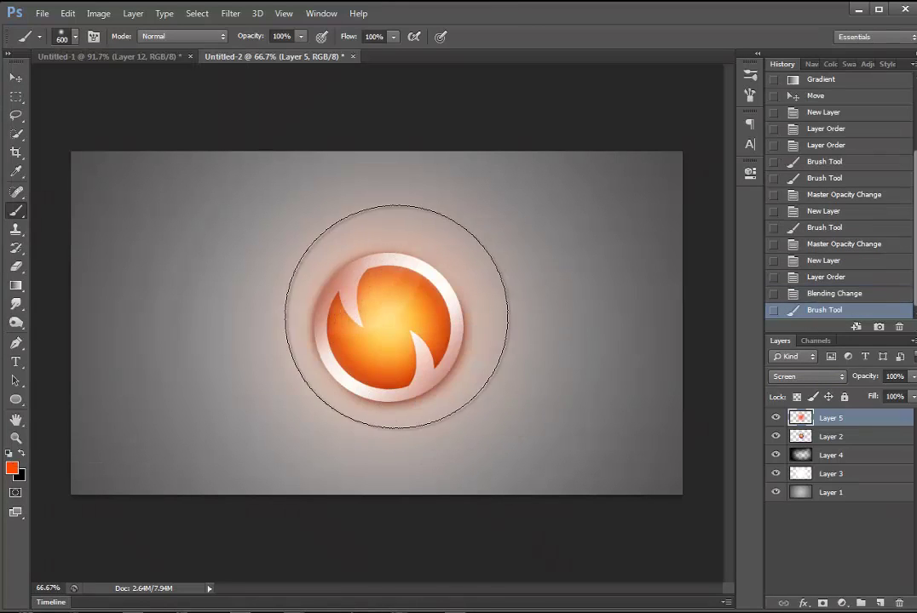
pyautogui.click(388, 325)
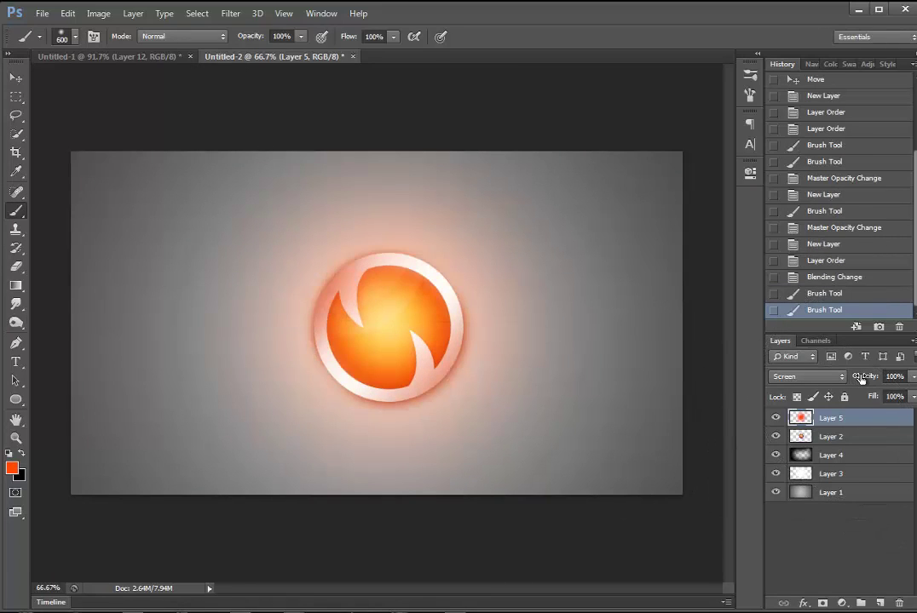
pyautogui.moveTo(862, 376); pyautogui.dragTo(801, 378)
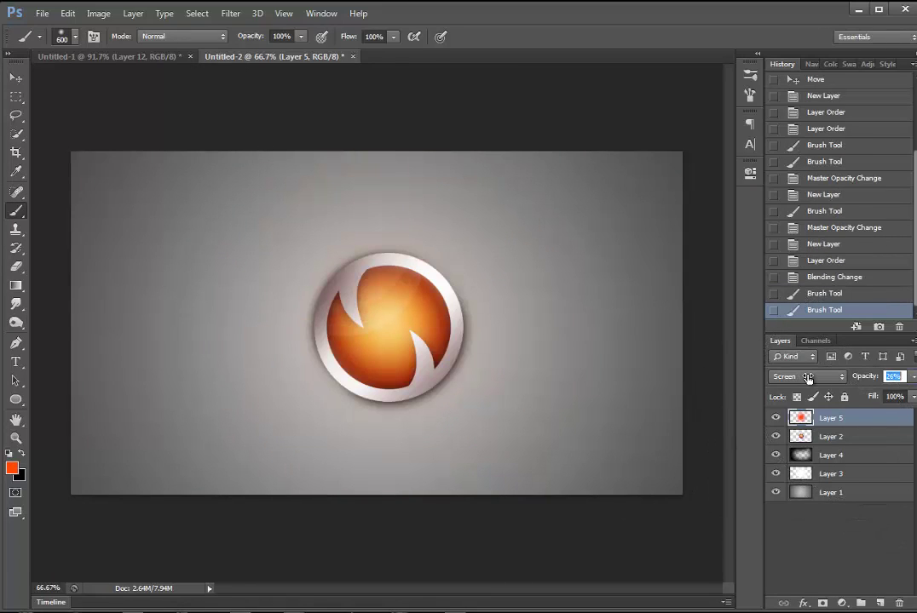
pyautogui.press('Return')
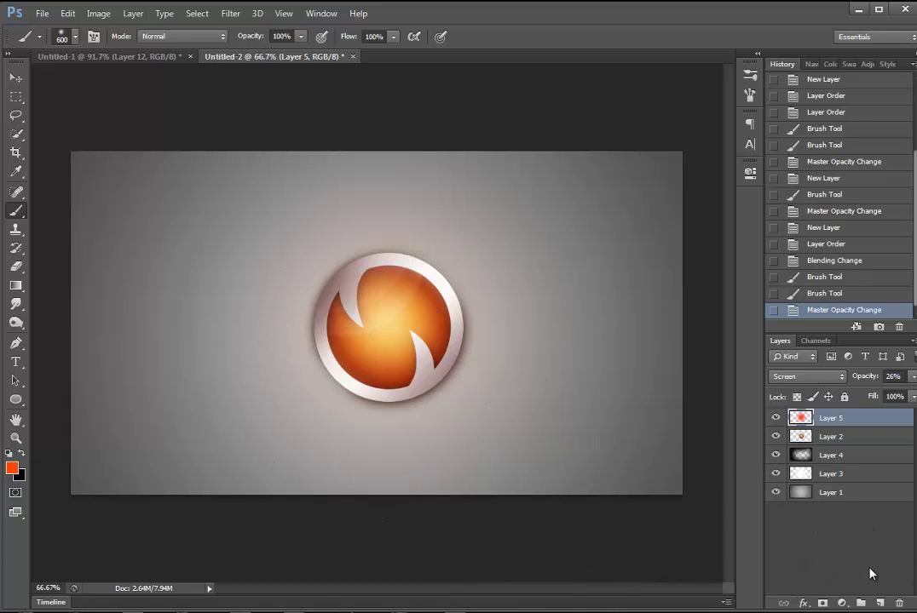
pyautogui.click(880, 603)
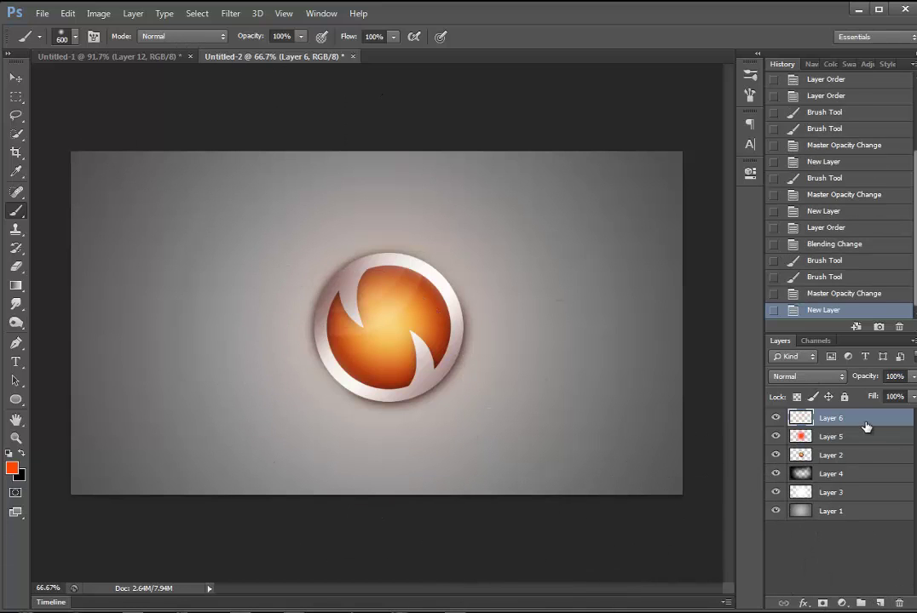
pyautogui.press('Delete')
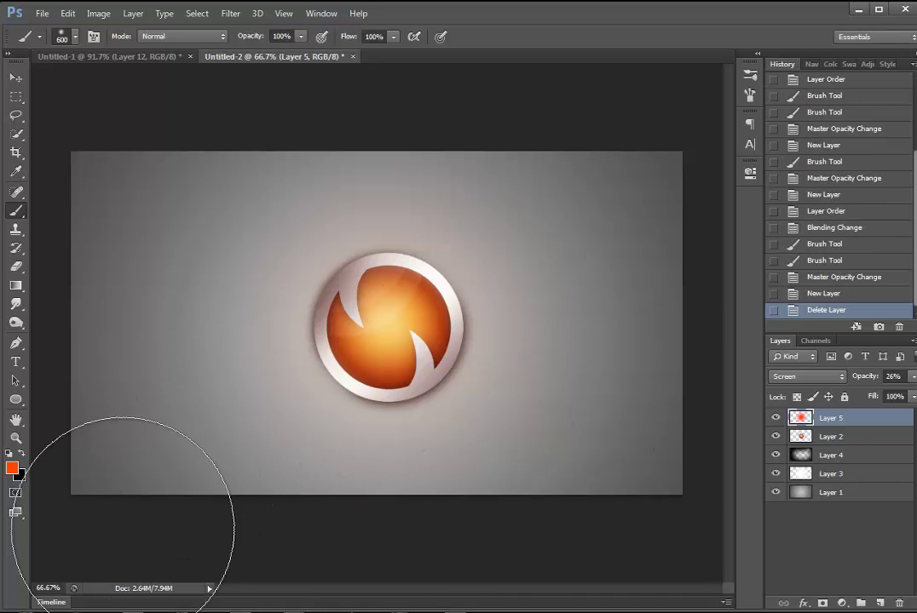
# Shift the logo and its glow slightly left and add an empty layer above Layer 4
pyautogui.keyDown('shift'); pyautogui.click(821, 437); pyautogui.keyUp('shift')
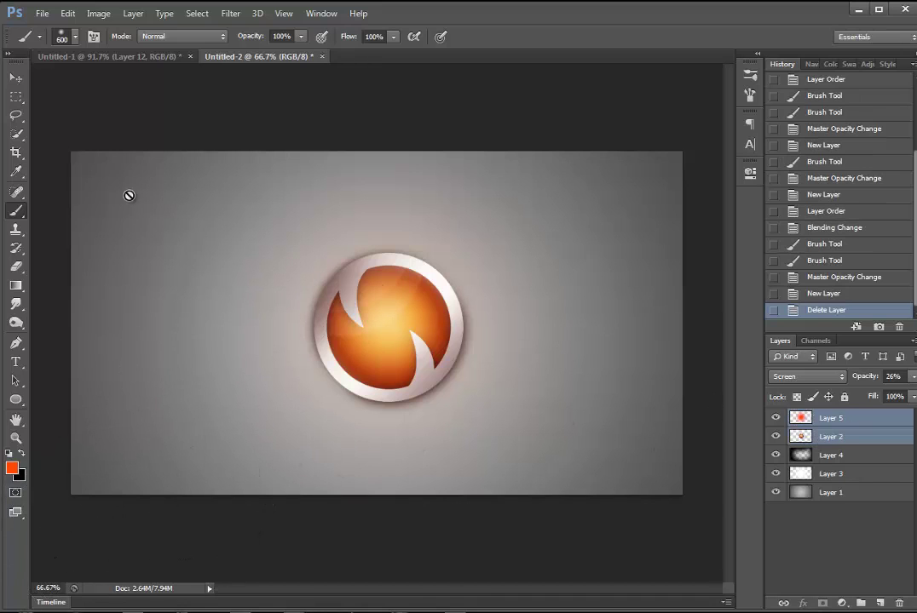
pyautogui.click(14, 77)
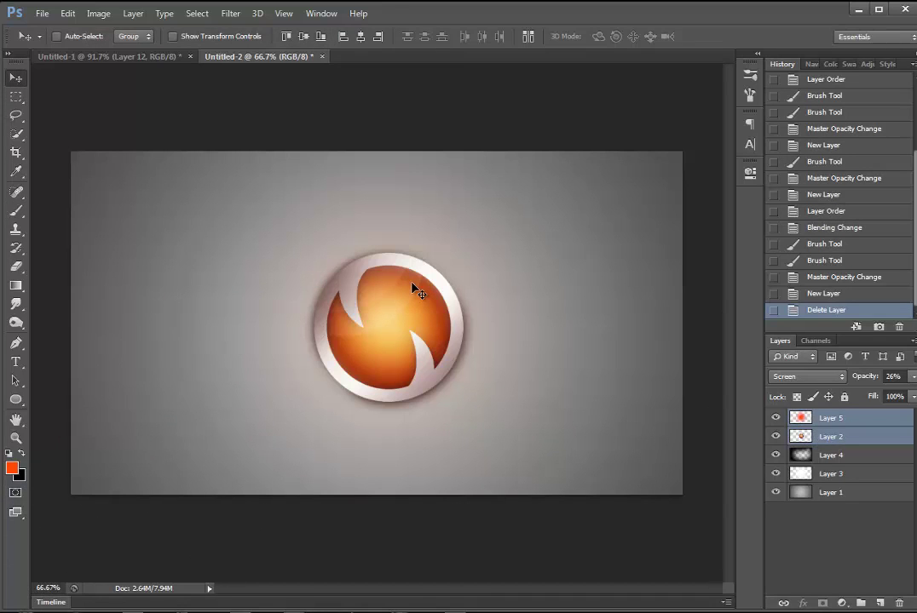
pyautogui.moveTo(410, 288); pyautogui.dragTo(403, 279)
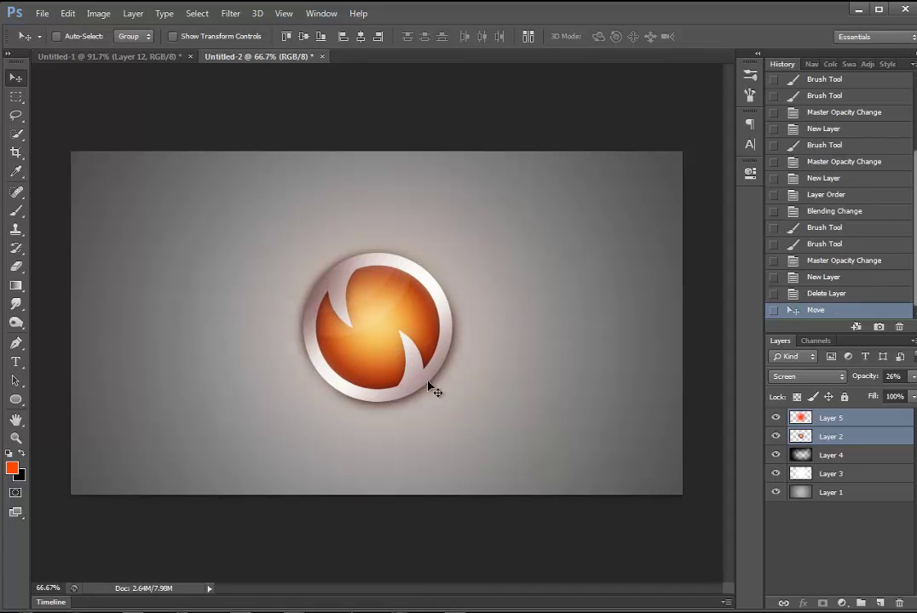
pyautogui.click(814, 458)
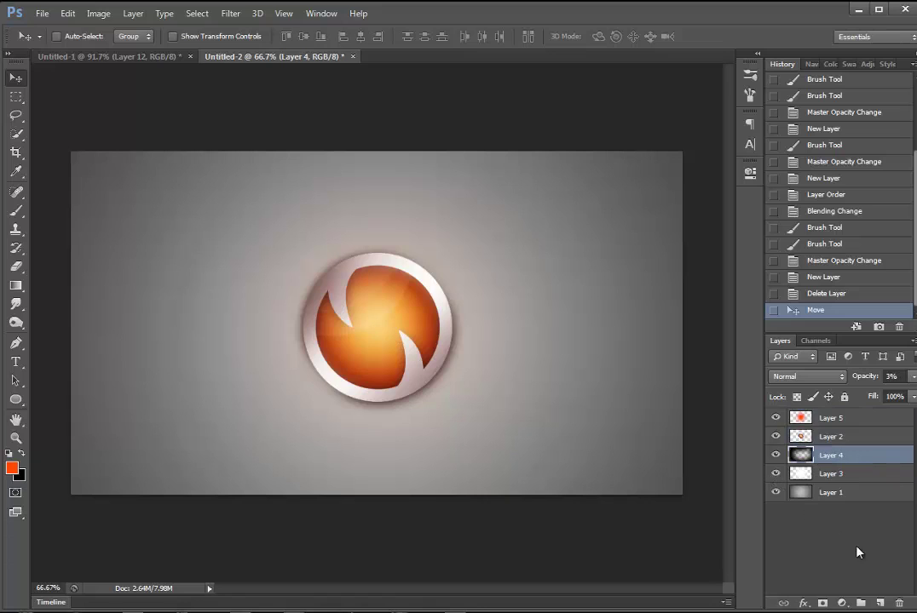
pyautogui.hotkey('ctrl', 'shift', 'alt', 'n')
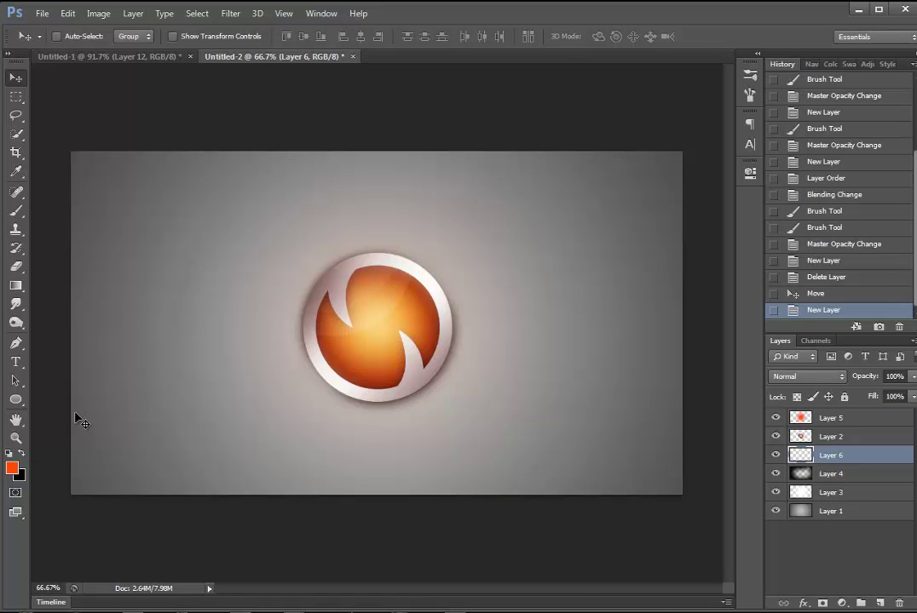
# Draw a black-filled rectangle bar across the bottom of the canvas
pyautogui.moveTo(15, 399); pyautogui.dragTo(723, 576)
pyautogui.click(51, 398)
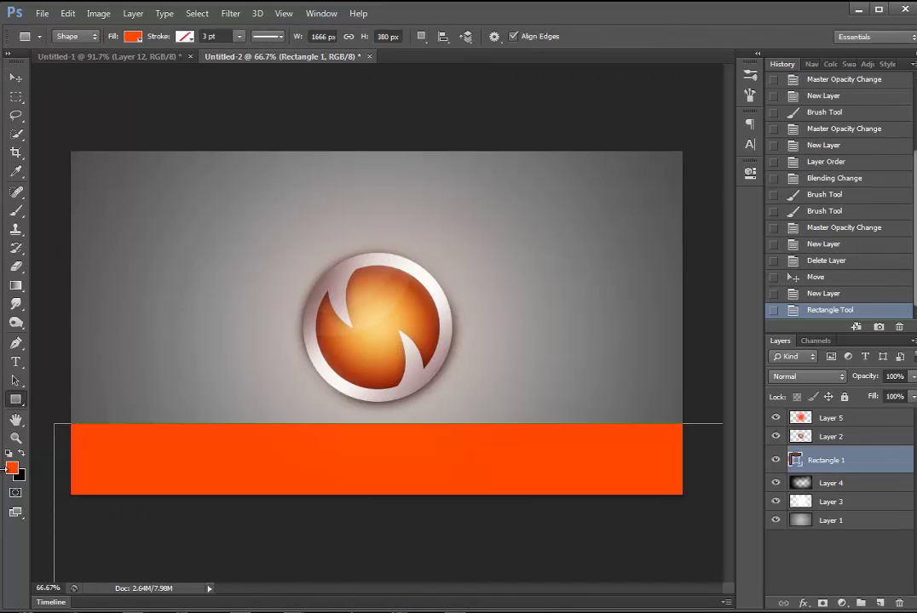
pyautogui.click(20, 455)
pyautogui.click(131, 37)
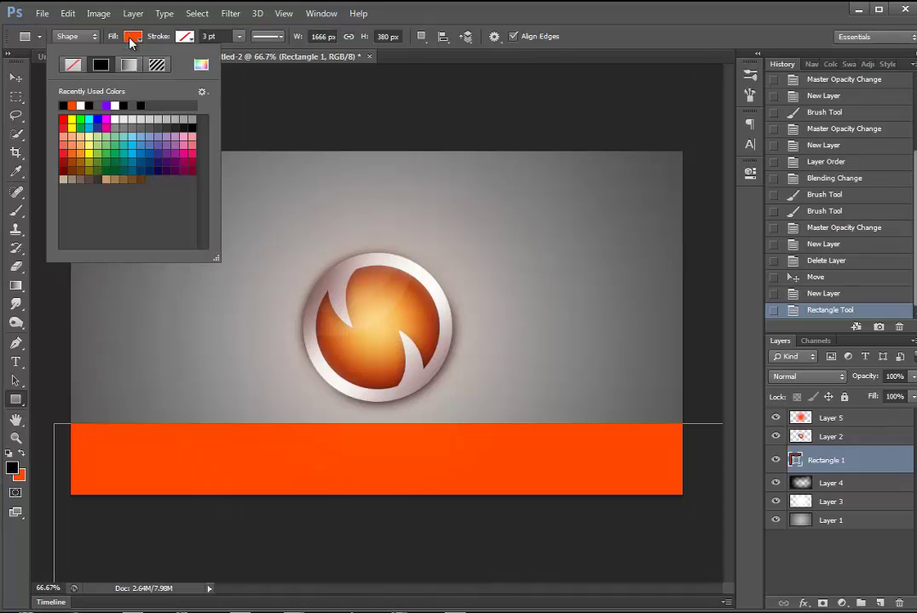
pyautogui.click(70, 103)
pyautogui.press('Return')
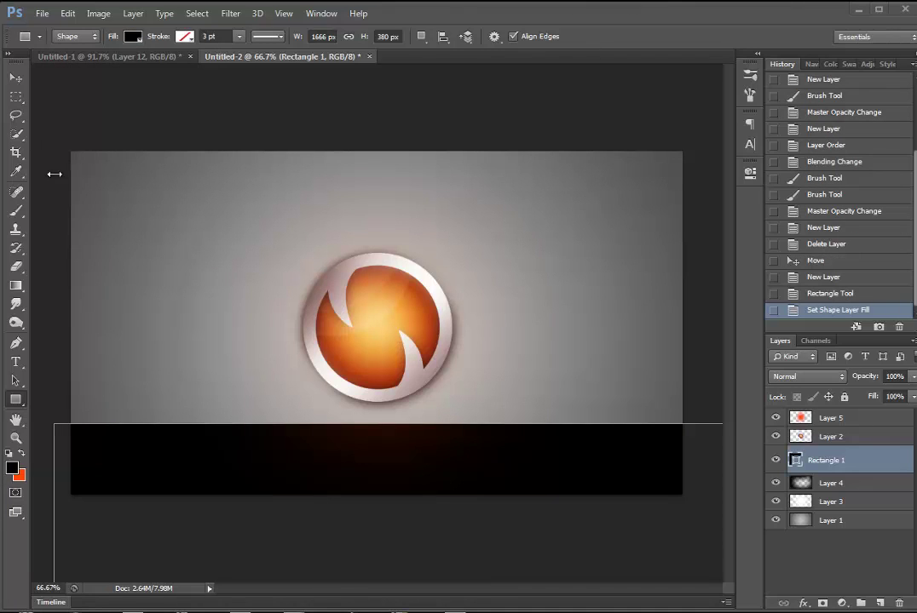
# Convert the black bar to a Smart Object and push it lower on the canvas
pyautogui.rightClick(849, 461)
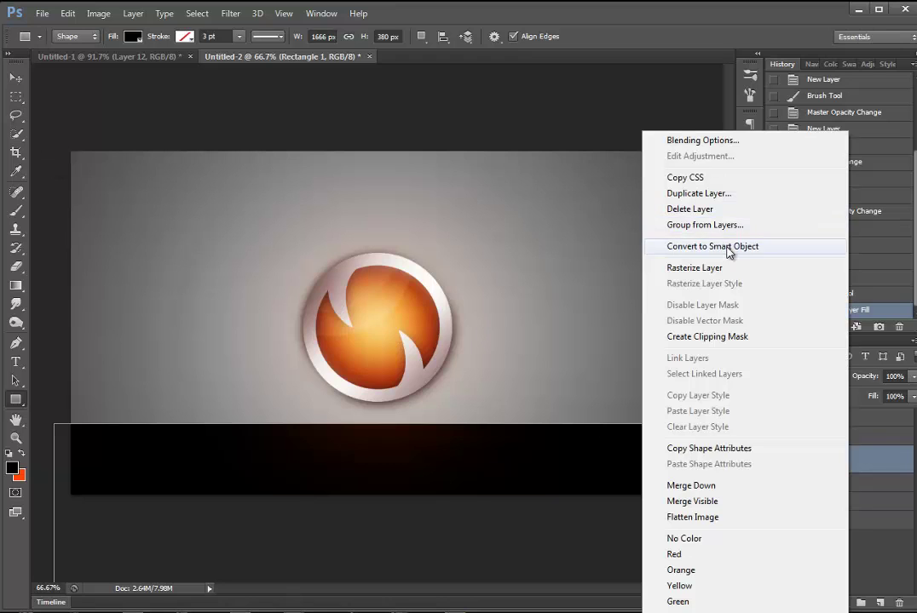
pyautogui.click(671, 247)
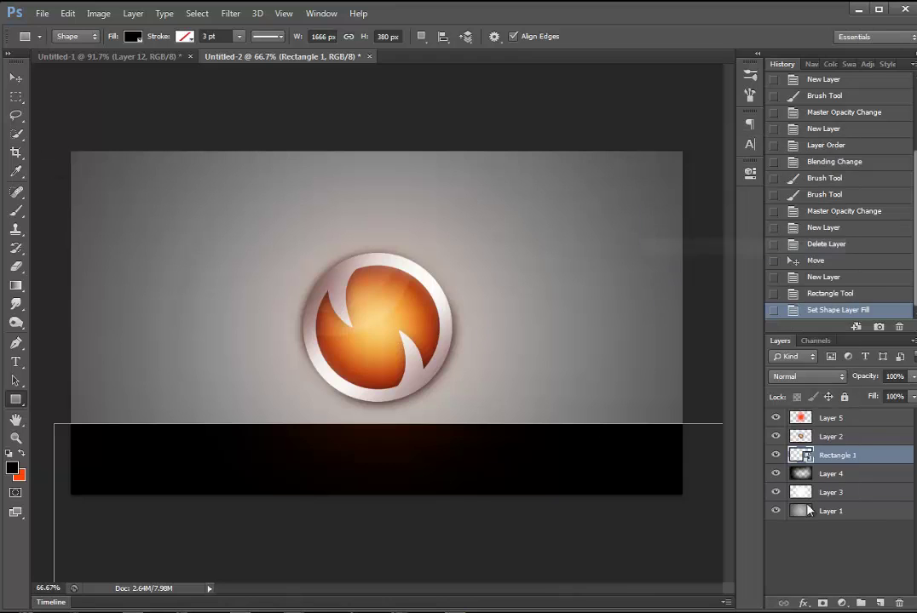
pyautogui.click(16, 77)
pyautogui.moveTo(310, 236); pyautogui.dragTo(313, 225)
# Delete the black bar, then duplicate Layer 2 and scale the copy to about 63%
pyautogui.press('Delete')
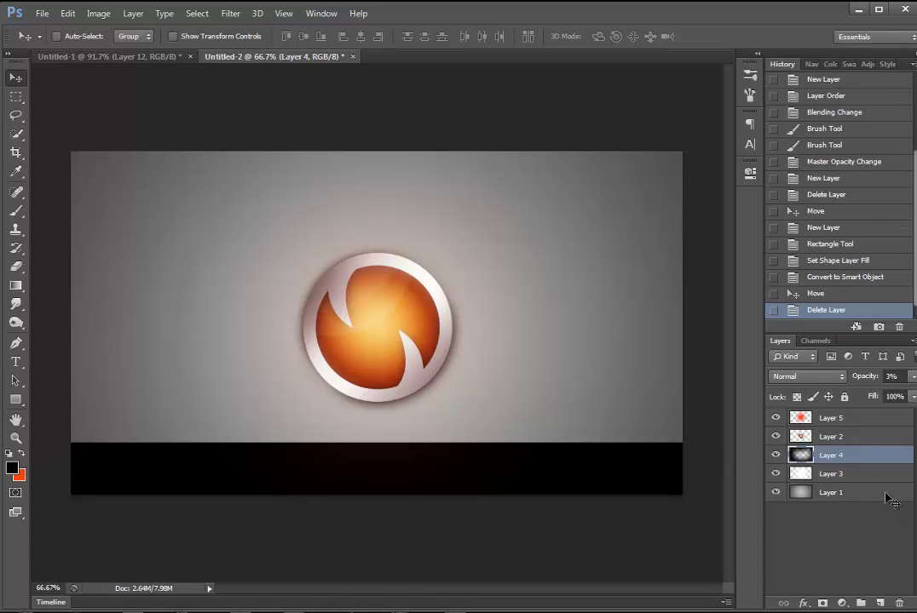
pyautogui.click(835, 418)
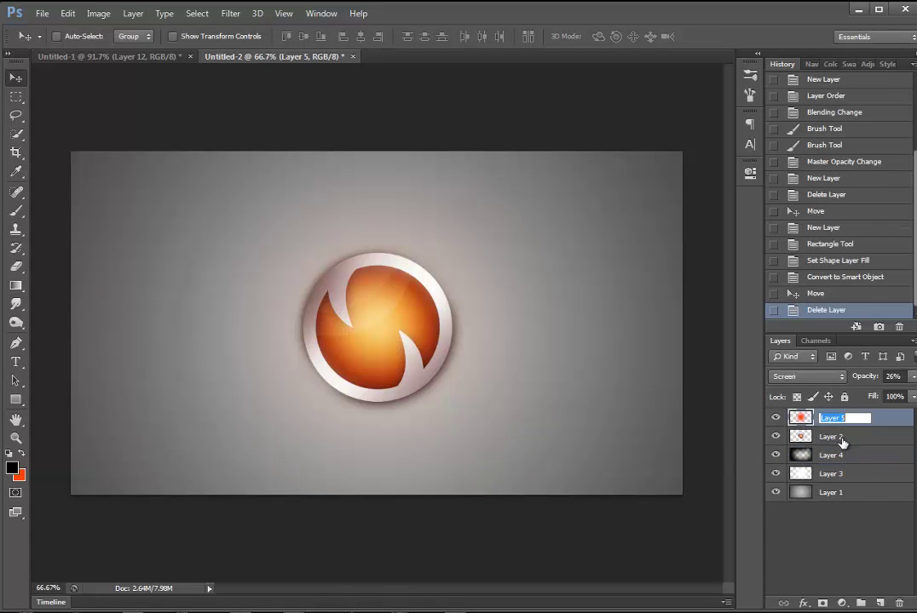
pyautogui.click(842, 436)
pyautogui.hotkey('ctrl', 'j')
pyautogui.hotkey('ctrl', 't')
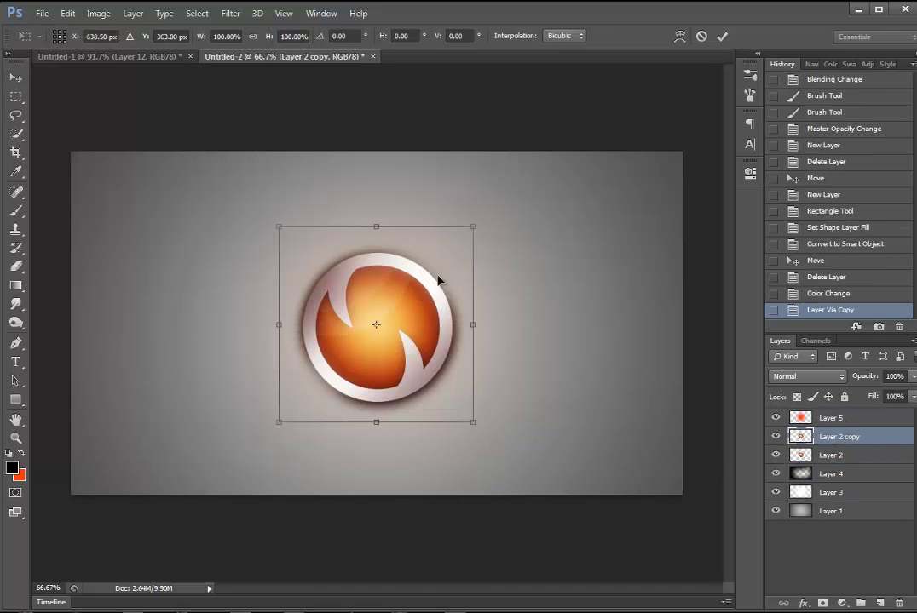
pyautogui.moveTo(474, 225); pyautogui.dragTo(434, 268)
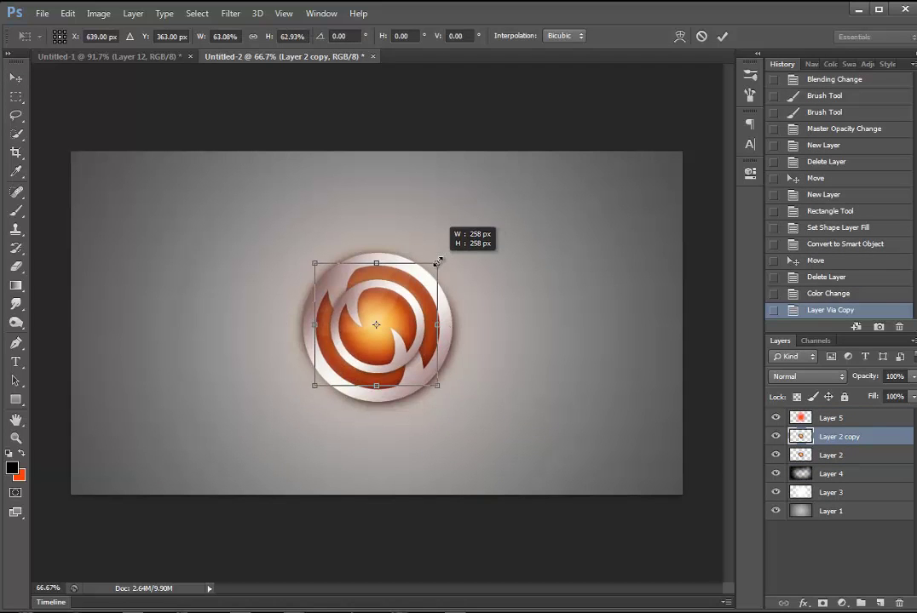
pyautogui.press('Return')
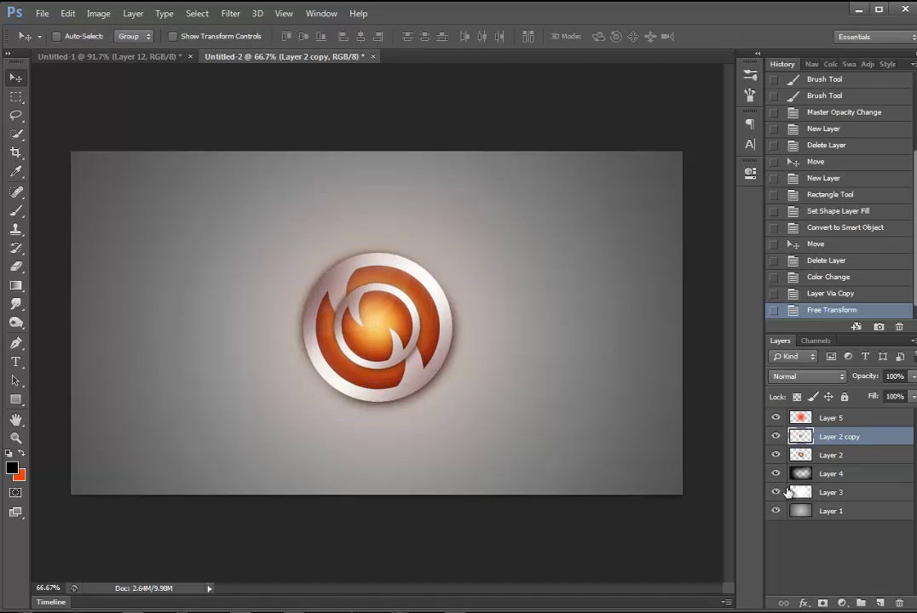
# Add a Black & White adjustment layer clipped to the logo copy
pyautogui.click(841, 603)
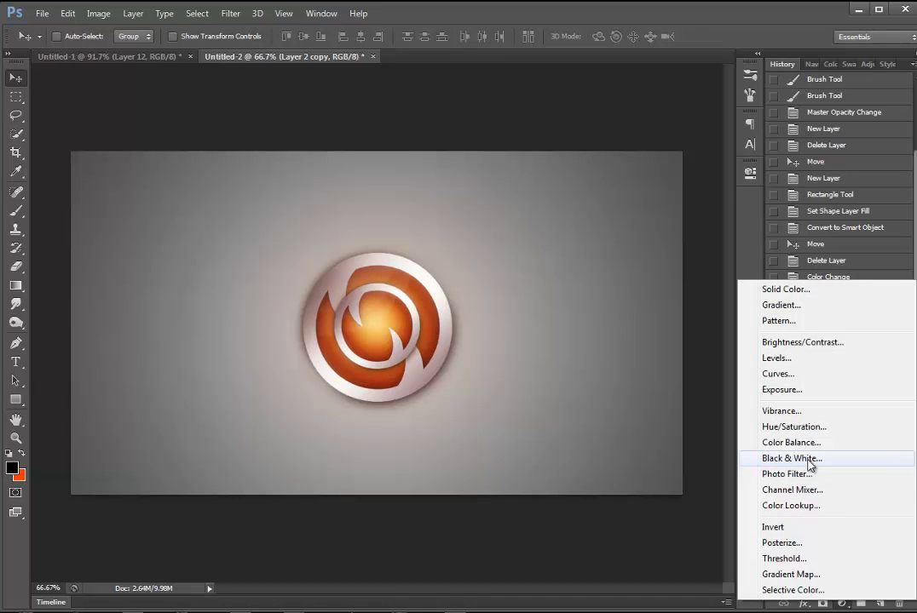
pyautogui.click(810, 465)
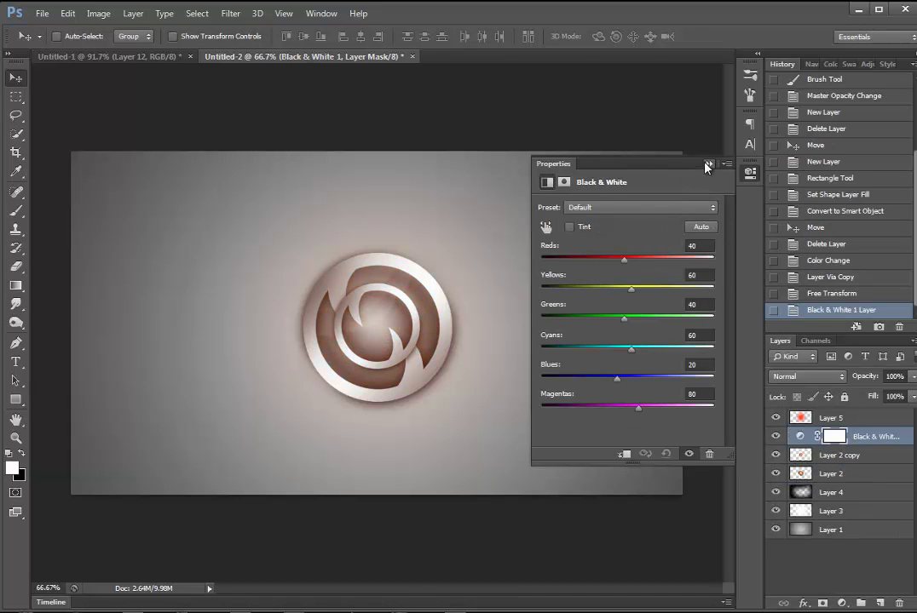
pyautogui.click(707, 164)
pyautogui.rightClick(856, 436)
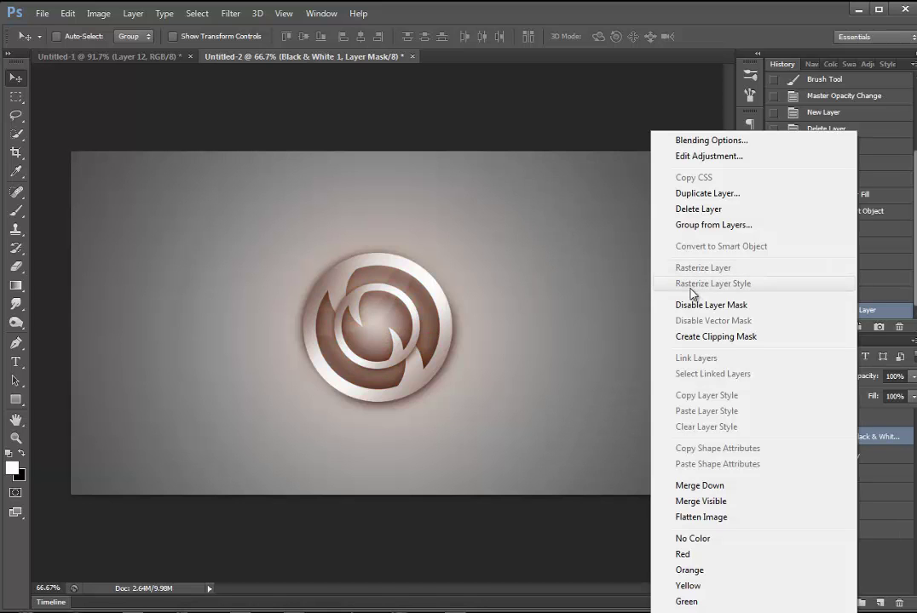
pyautogui.click(709, 337)
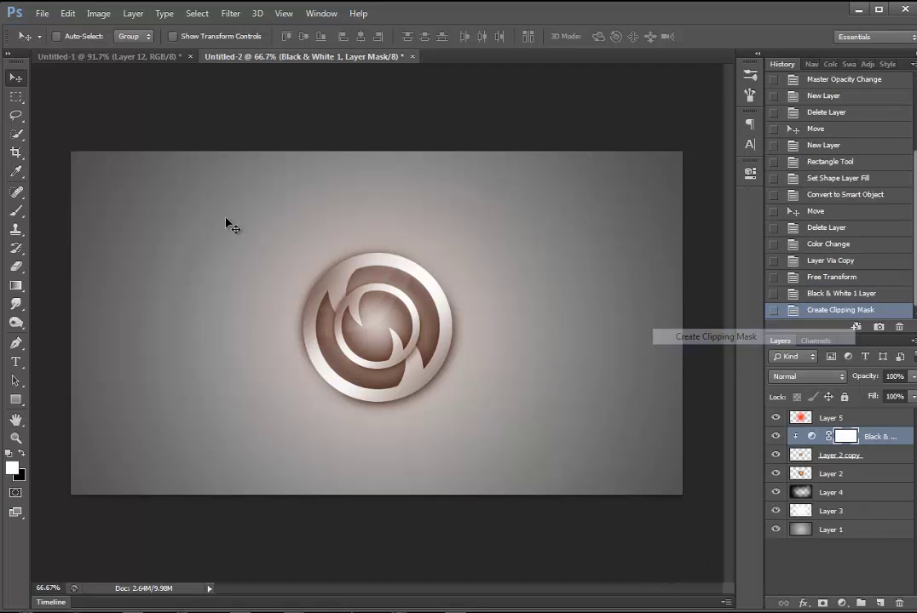
# Move the grey logo copy and its Black & White layer bottom-left and shrink them
pyautogui.keyDown('shift'); pyautogui.click(839, 456); pyautogui.keyUp('shift')
pyautogui.moveTo(547, 285); pyautogui.dragTo(307, 378)
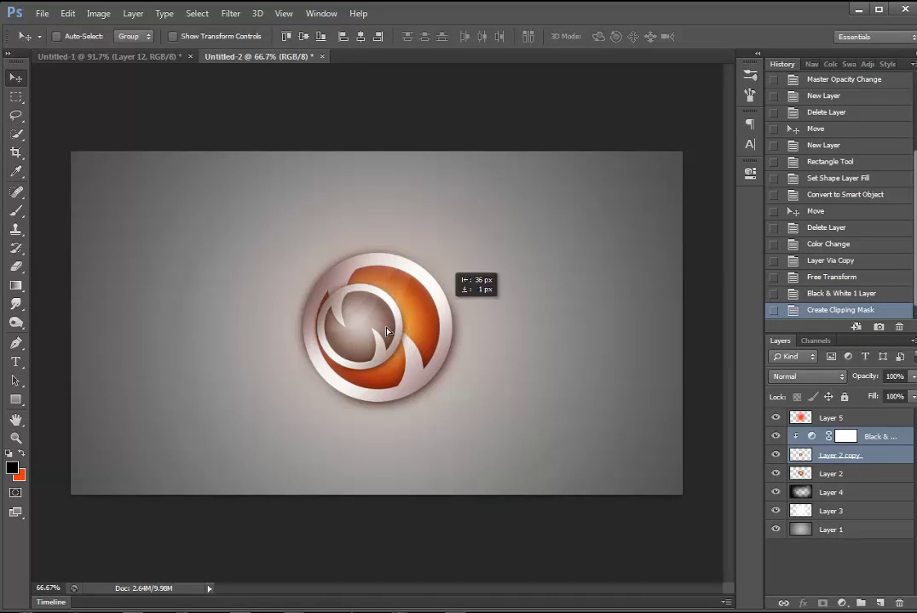
pyautogui.hotkey('ctrl', 't')
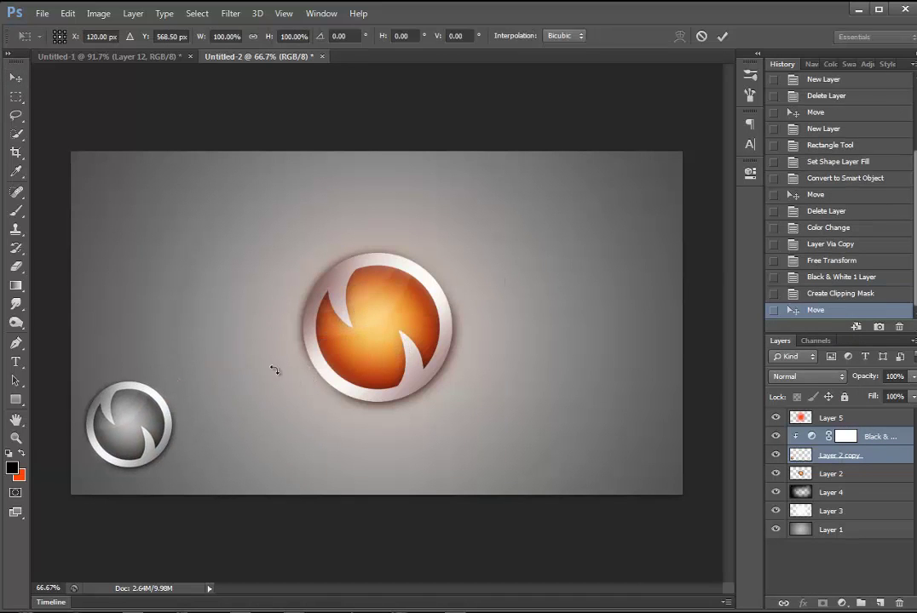
pyautogui.moveTo(187, 364)
pyautogui.mouseDown()
pyautogui.moveTo(161, 393)
pyautogui.moveTo(159, 385)
pyautogui.moveTo(144, 433)
pyautogui.mouseUp()
pyautogui.press('Return')
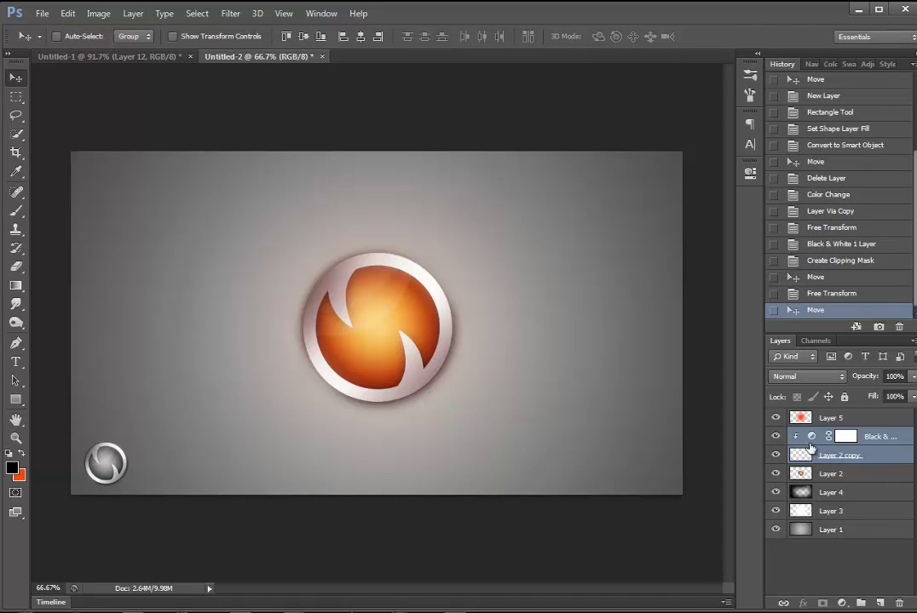
# Restack Layer 2 above the adjustment and shift the orange logo and Layer 5 glow 195 px left
pyautogui.moveTo(831, 418)
pyautogui.mouseDown()
pyautogui.moveTo(842, 433)
pyautogui.moveTo(778, 445)
pyautogui.mouseUp()
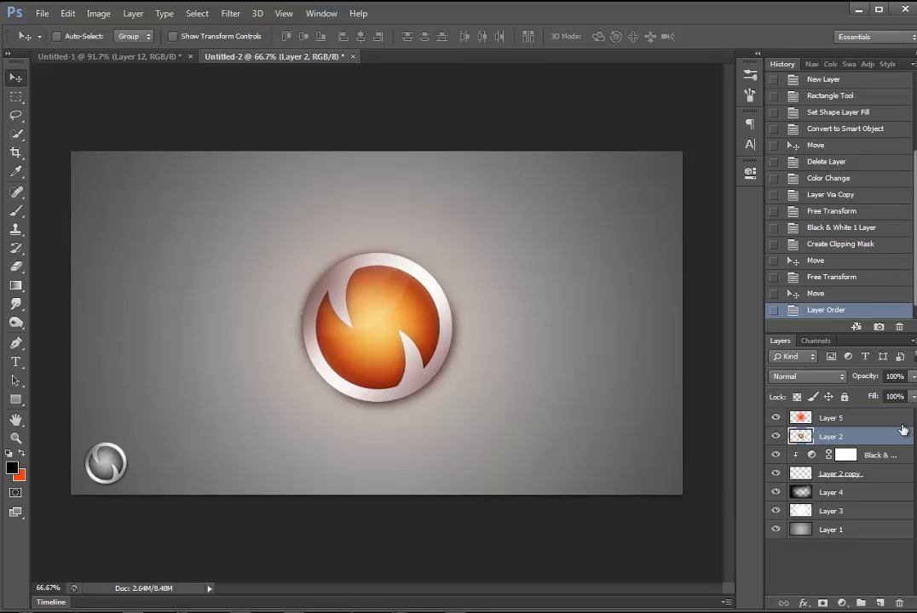
pyautogui.click(834, 422)
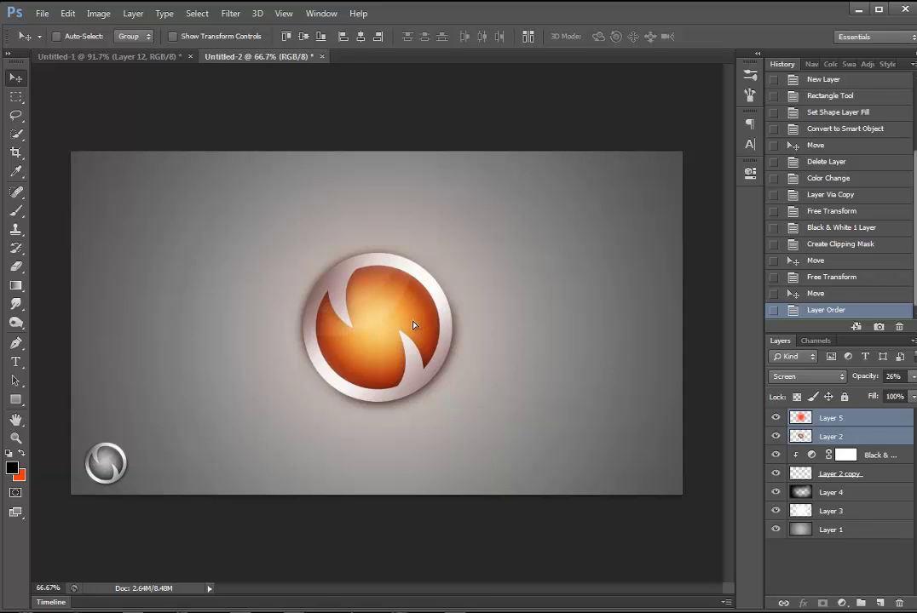
pyautogui.moveTo(439, 326); pyautogui.dragTo(344, 322)
pyautogui.click(852, 418)
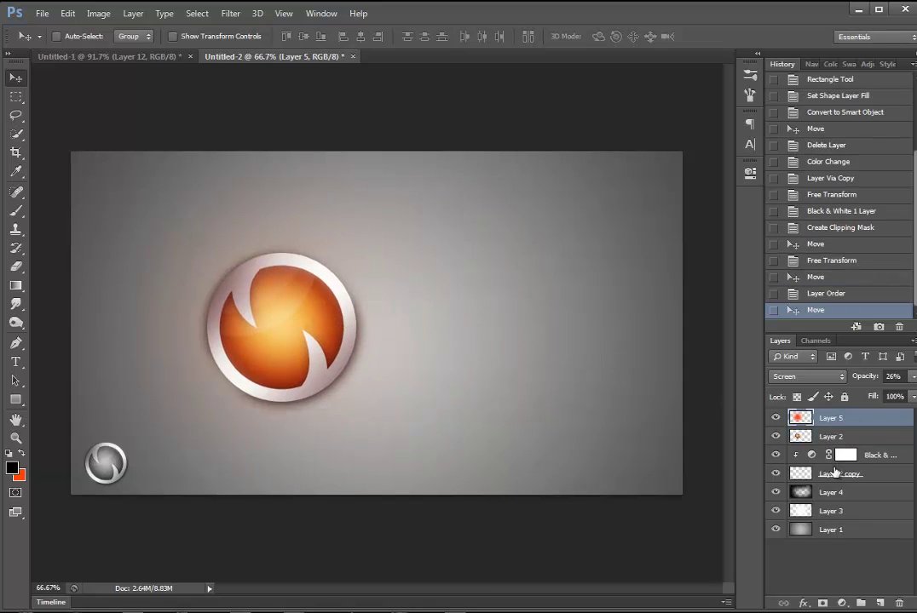
pyautogui.click(835, 473)
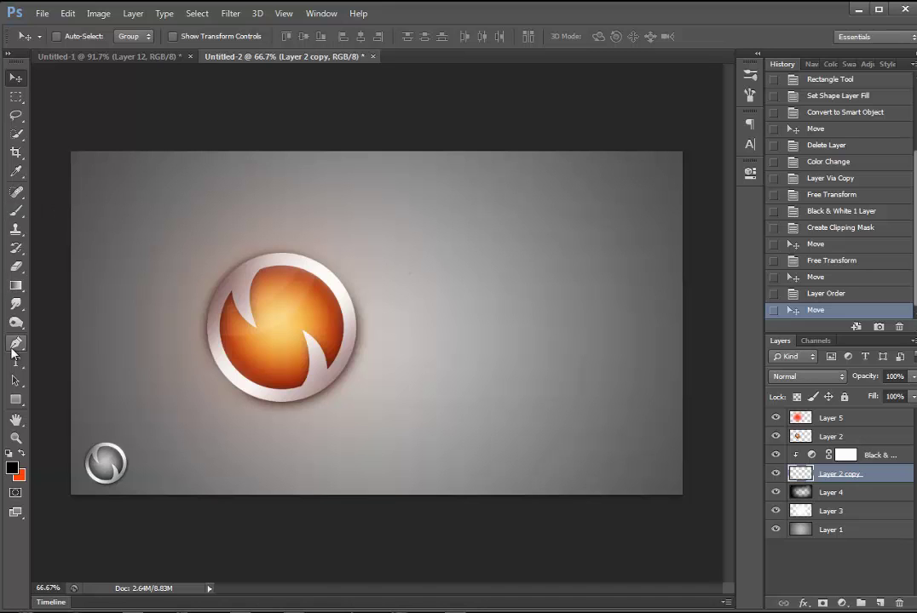
# Add an OMEGA text layer right of the logo, stacked just under Layer 5
pyautogui.click(16, 362)
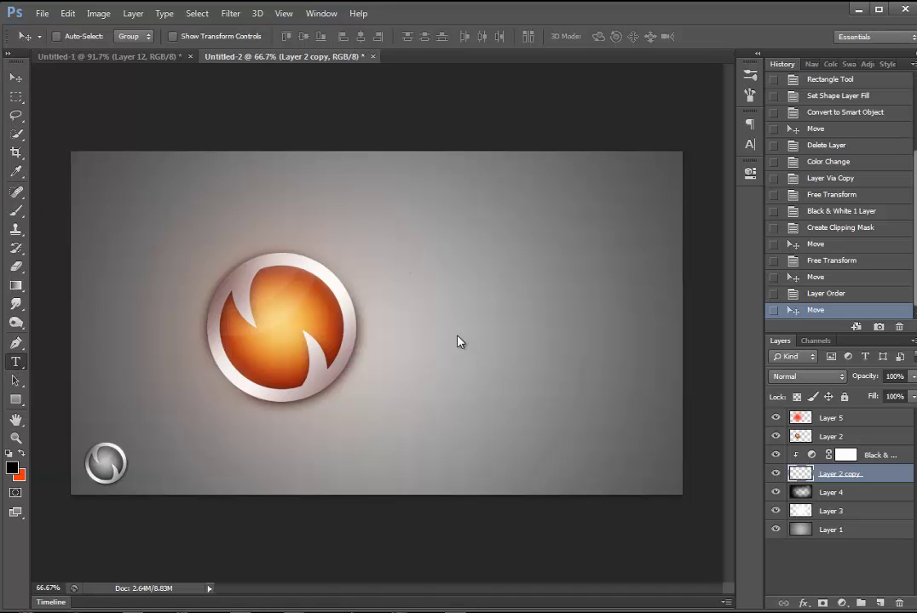
pyautogui.click(412, 345)
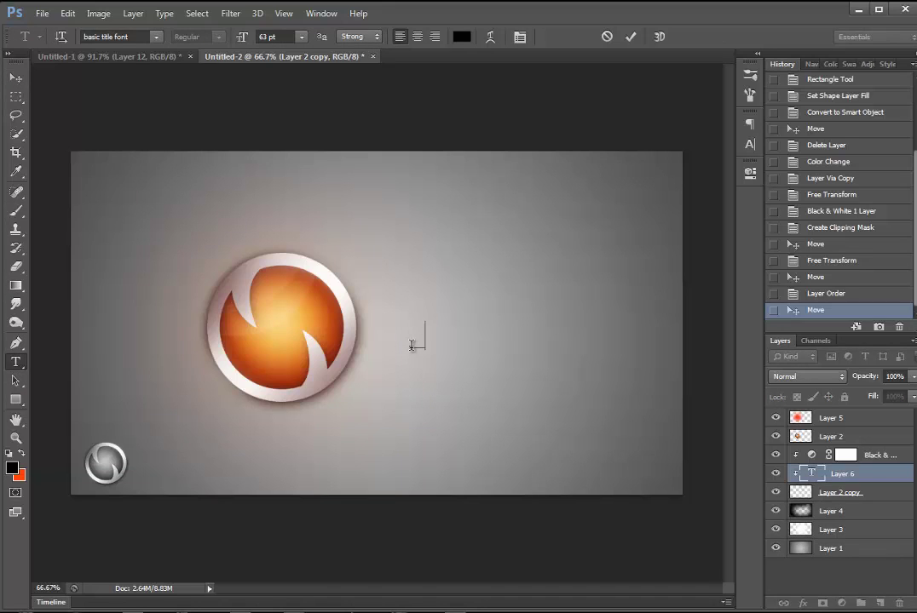
pyautogui.hotkey('ctrl', 'a')
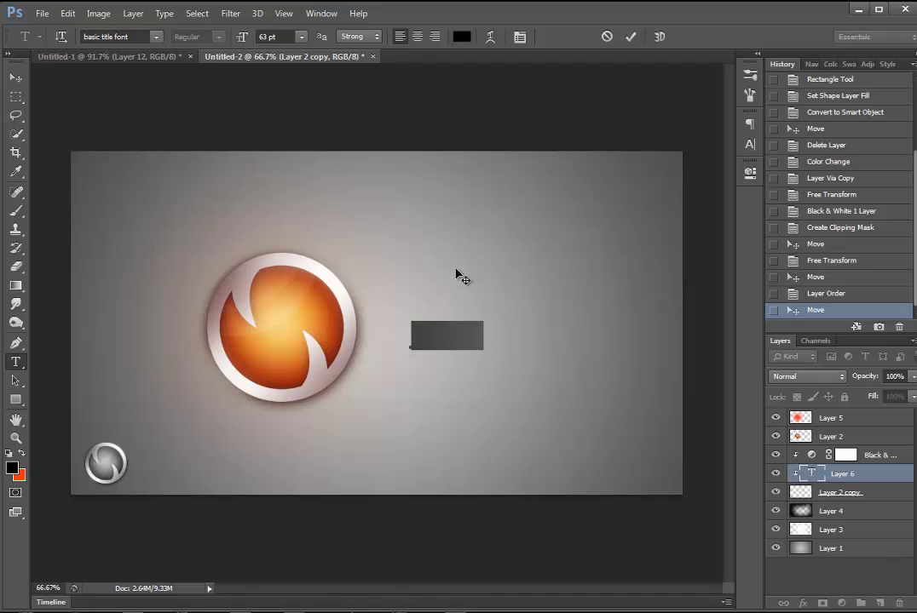
pyautogui.hotkey('ctrl', 'Return')
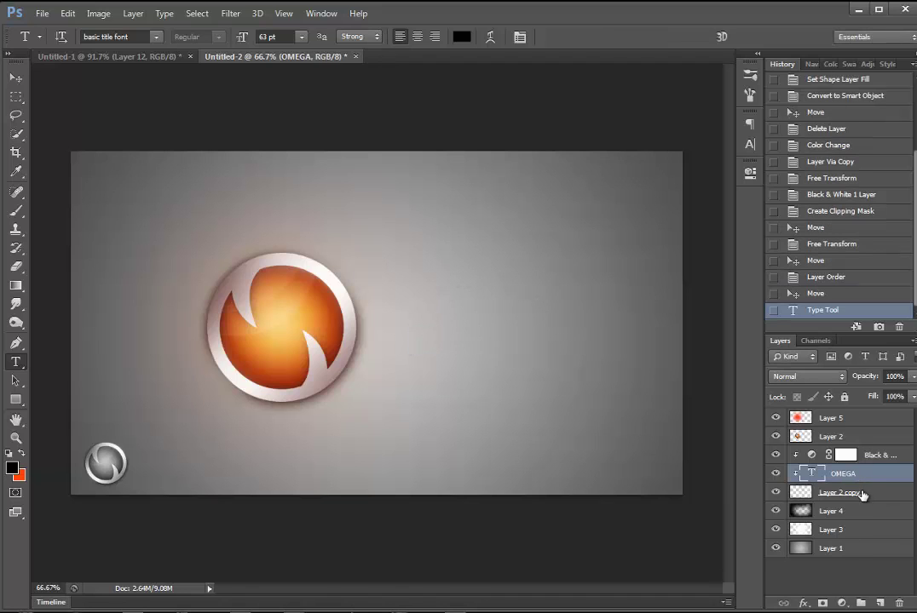
pyautogui.moveTo(859, 479); pyautogui.dragTo(850, 436)
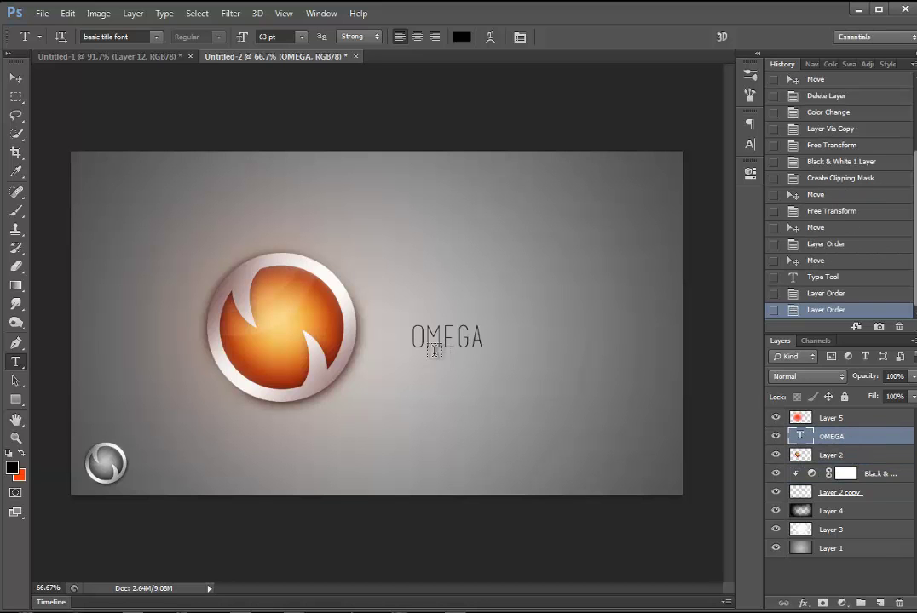
# Make the OMEGA text white (ffffff), 112 pt, with 200 tracking
pyautogui.click(433, 351)
pyautogui.hotkey('ctrl', 'a')
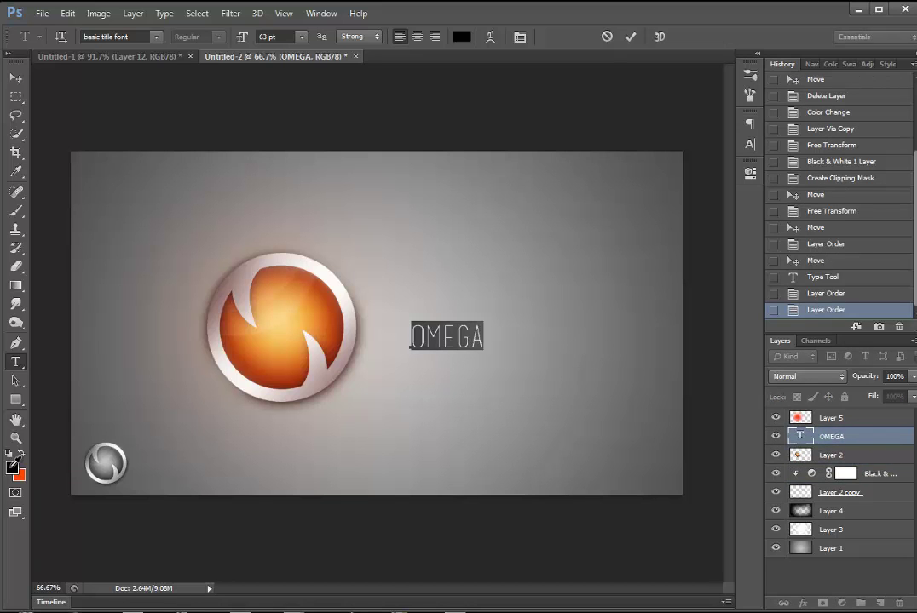
pyautogui.click(12, 466)
pyautogui.write('ffffff')
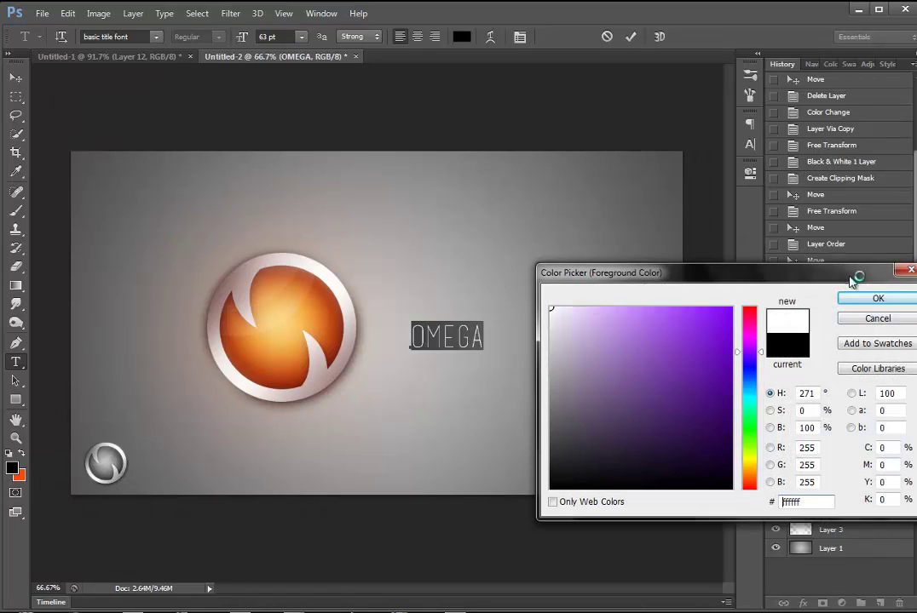
pyautogui.click(878, 298)
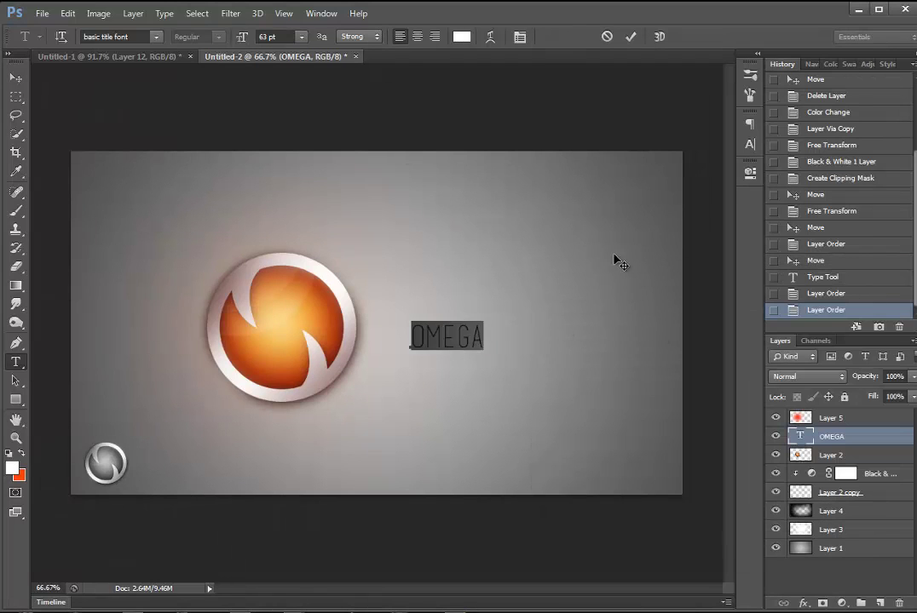
pyautogui.moveTo(242, 37); pyautogui.dragTo(499, 113)
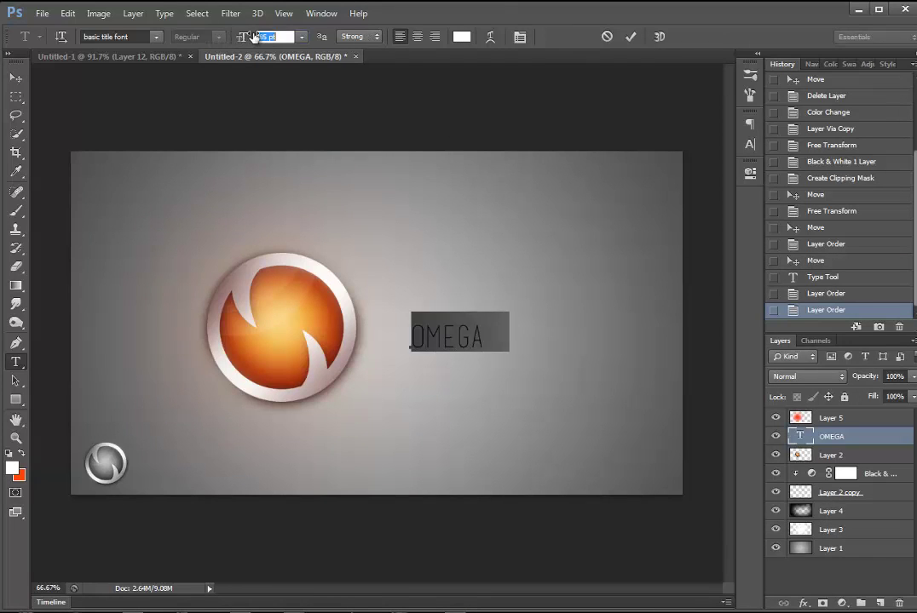
pyautogui.write('112')
pyautogui.click(519, 39)
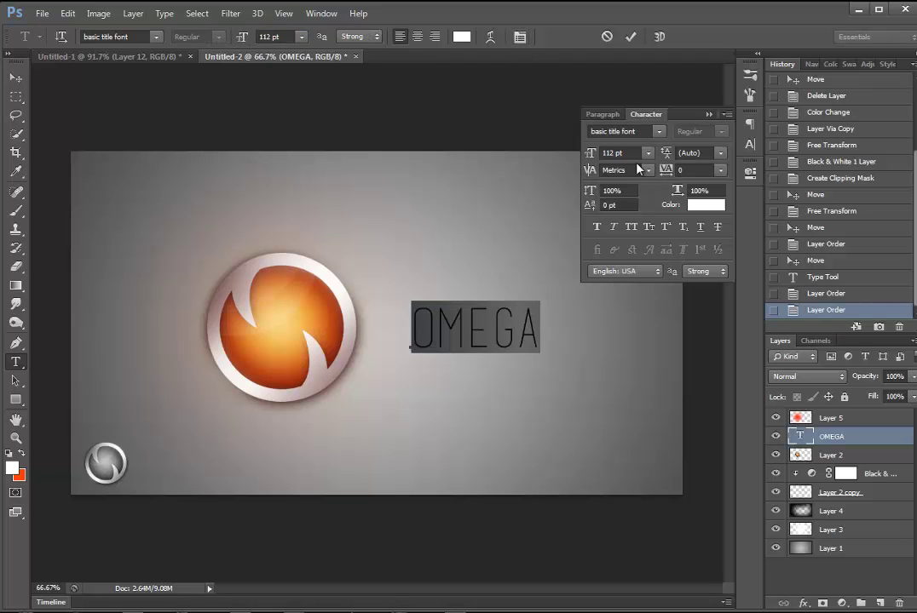
pyautogui.moveTo(664, 169); pyautogui.dragTo(677, 171)
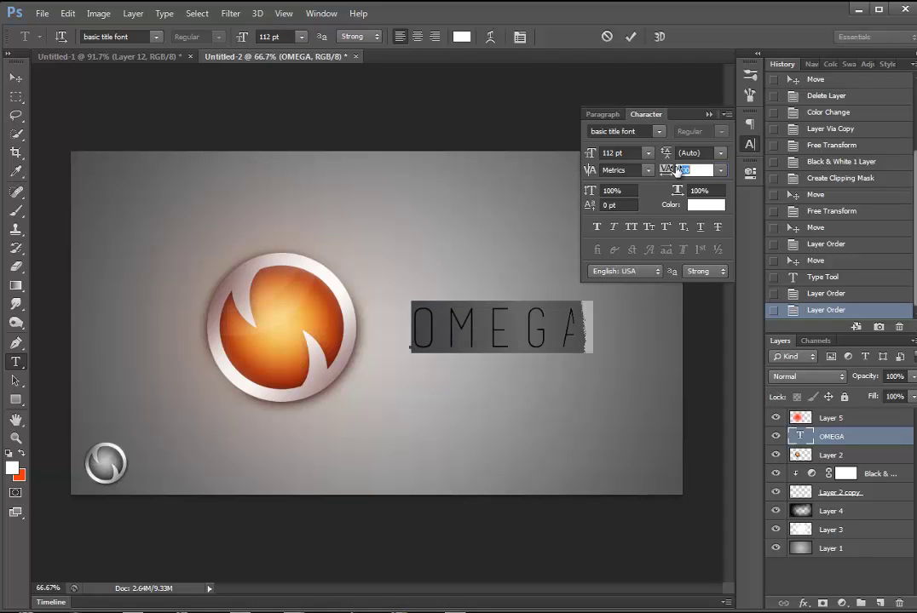
# Position the OMEGA text beside the orange logo
pyautogui.click(15, 77)
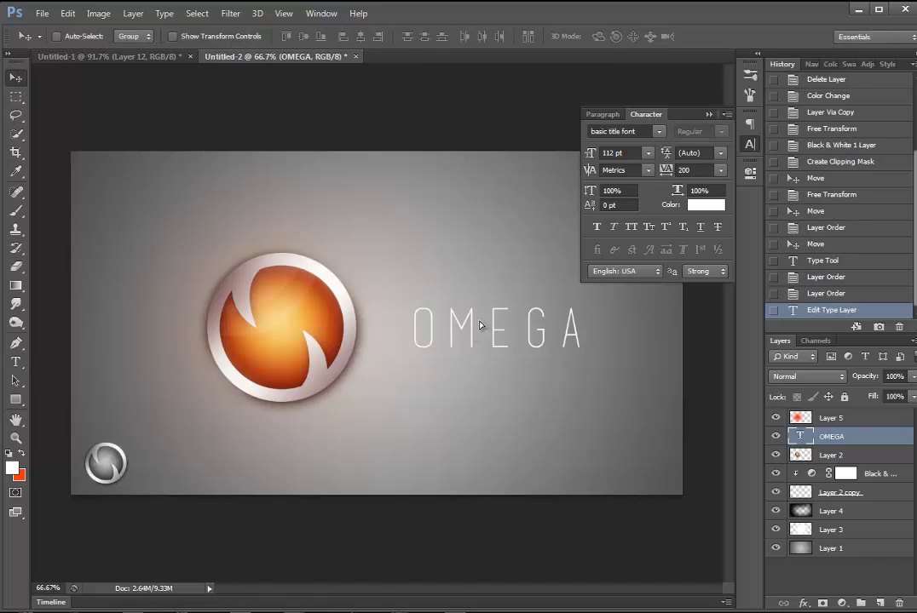
pyautogui.moveTo(508, 331); pyautogui.dragTo(480, 322)
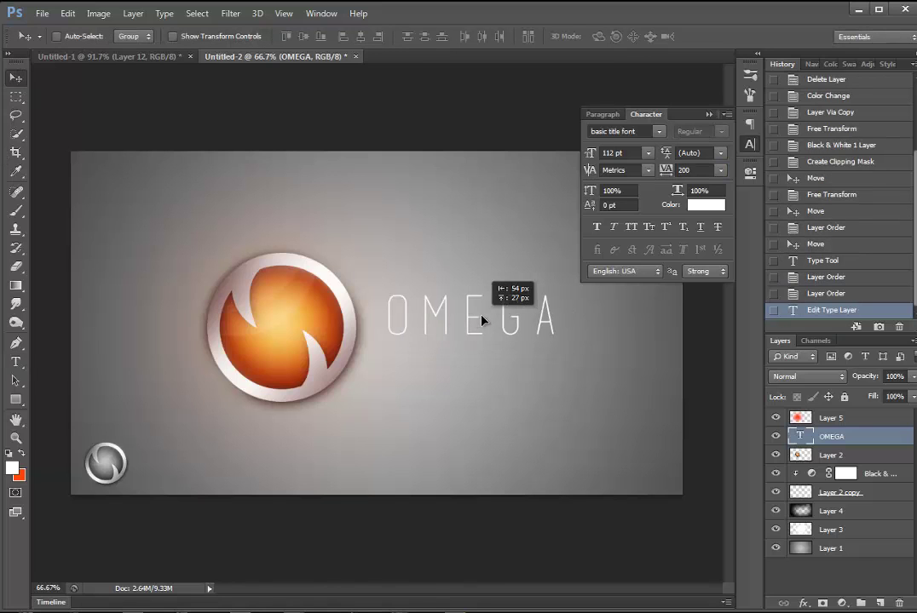
pyautogui.click(709, 114)
pyautogui.moveTo(501, 330); pyautogui.dragTo(495, 339)
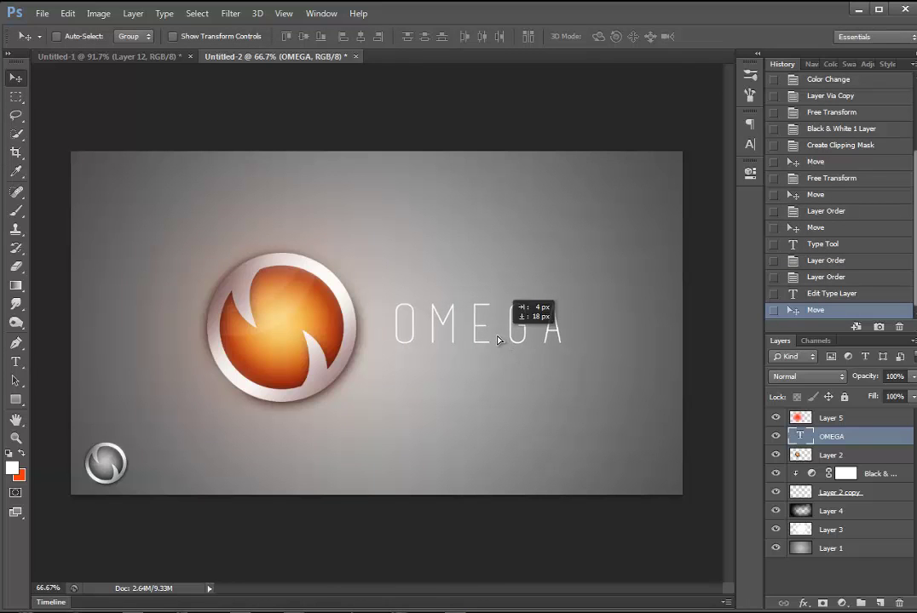
pyautogui.click(16, 361)
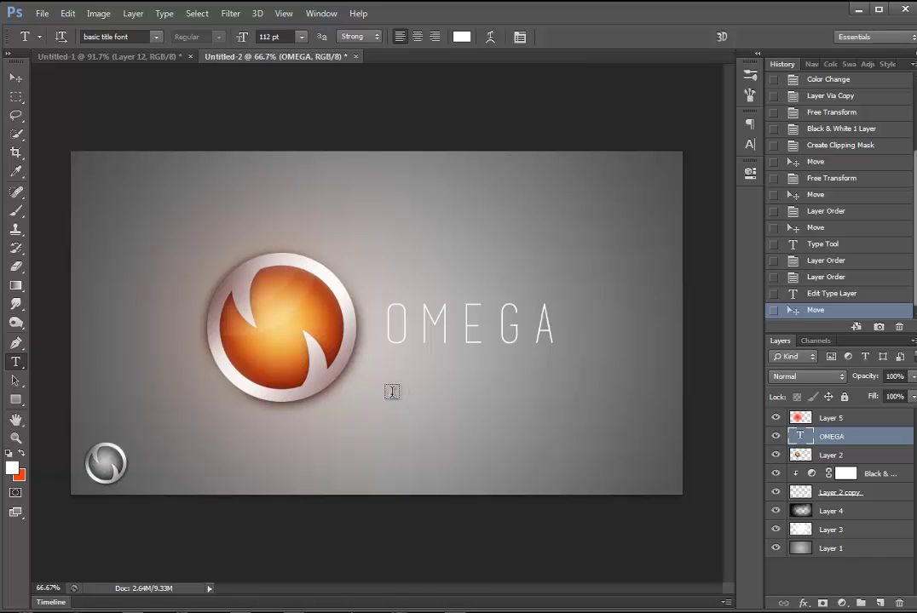
# Type the subtitle THE LOGO REMAKE below OMEGA and size it to about 31 pt
pyautogui.click(391, 391)
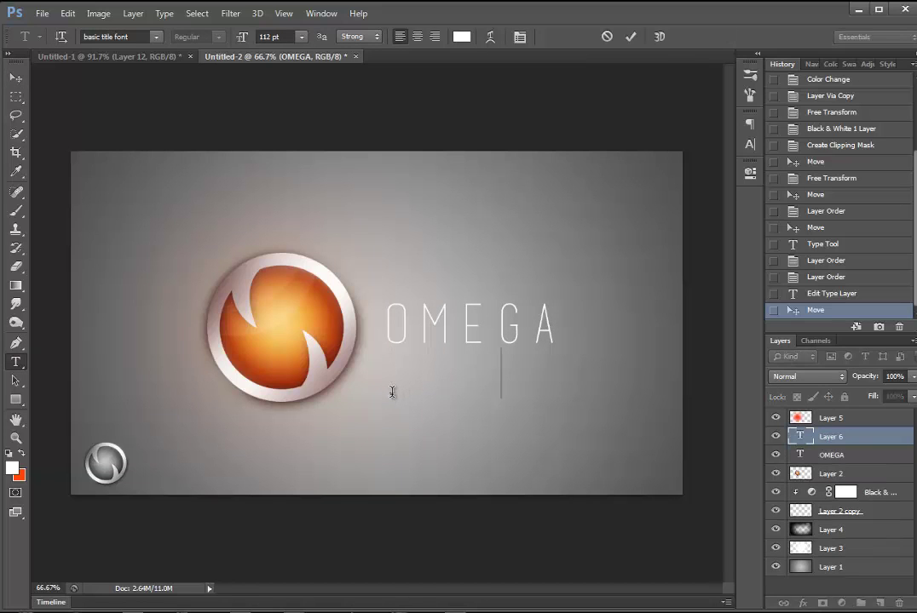
pyautogui.write('THE LOGO')
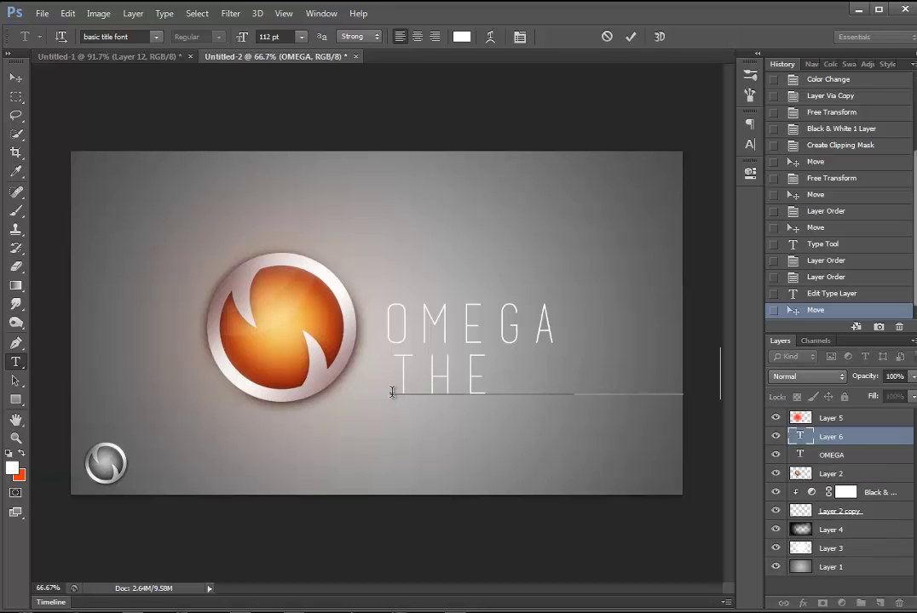
pyautogui.hotkey('ctrl', 'a')
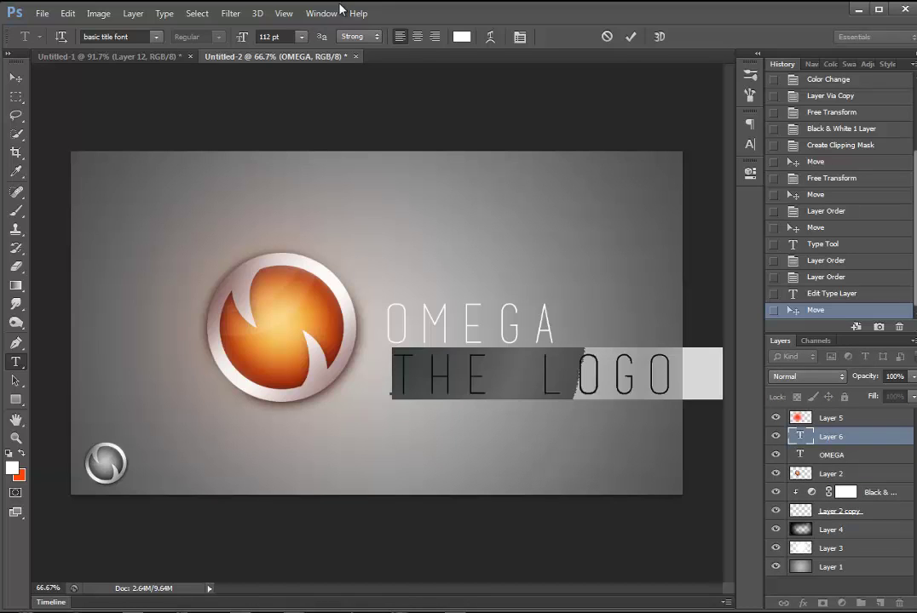
pyautogui.moveTo(242, 39); pyautogui.dragTo(174, 36)
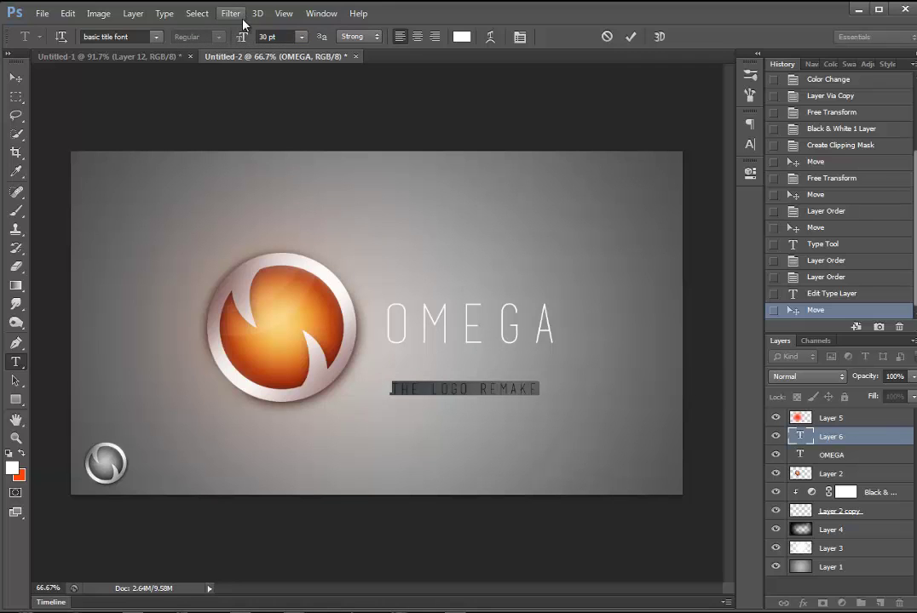
pyautogui.moveTo(244, 37); pyautogui.dragTo(249, 37)
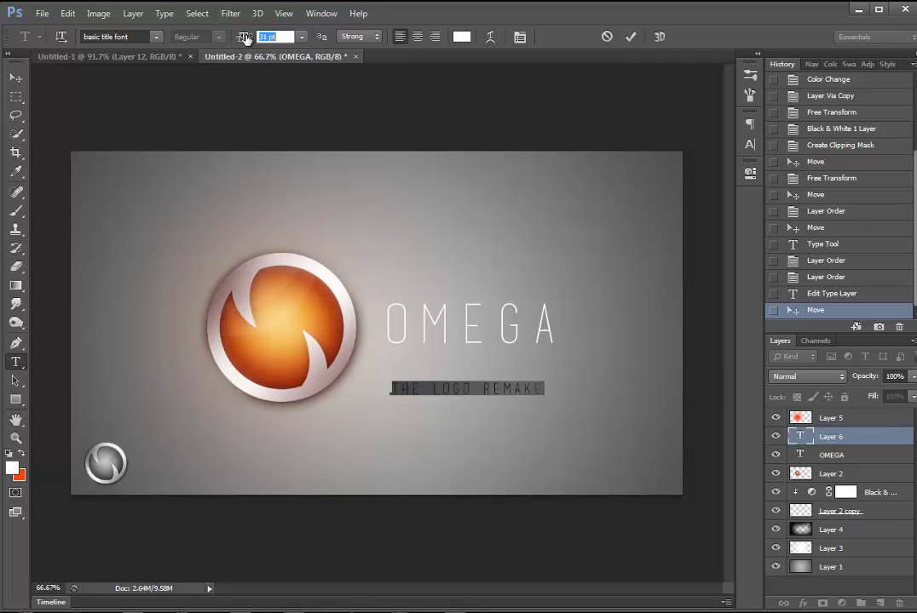
# Align the subtitle directly beneath OMEGA
pyautogui.hotkey('alt', 'shift', 'Up')
pyautogui.hotkey('alt', 'shift', 'Up')
pyautogui.hotkey('alt', 'shift', 'Up')
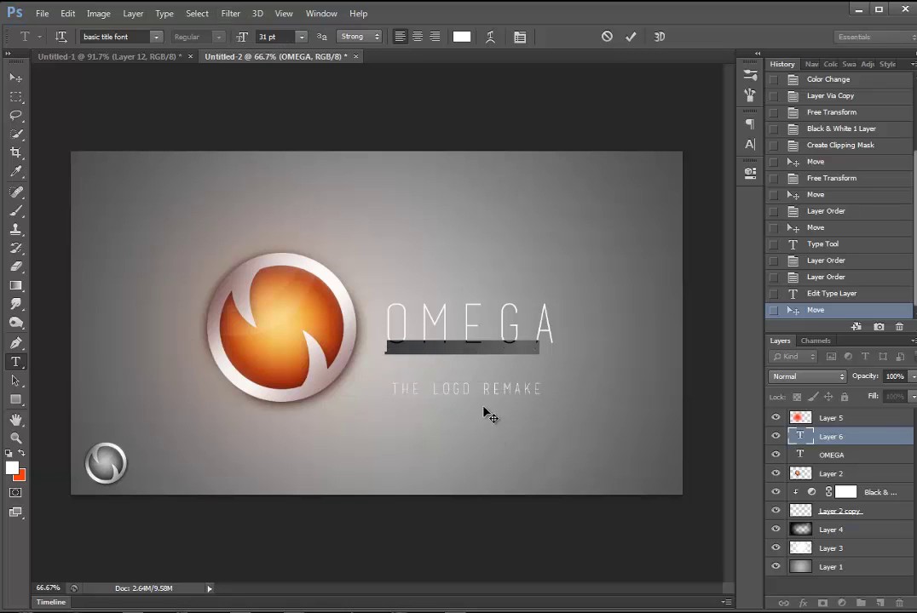
pyautogui.moveTo(245, 38); pyautogui.dragTo(244, 37)
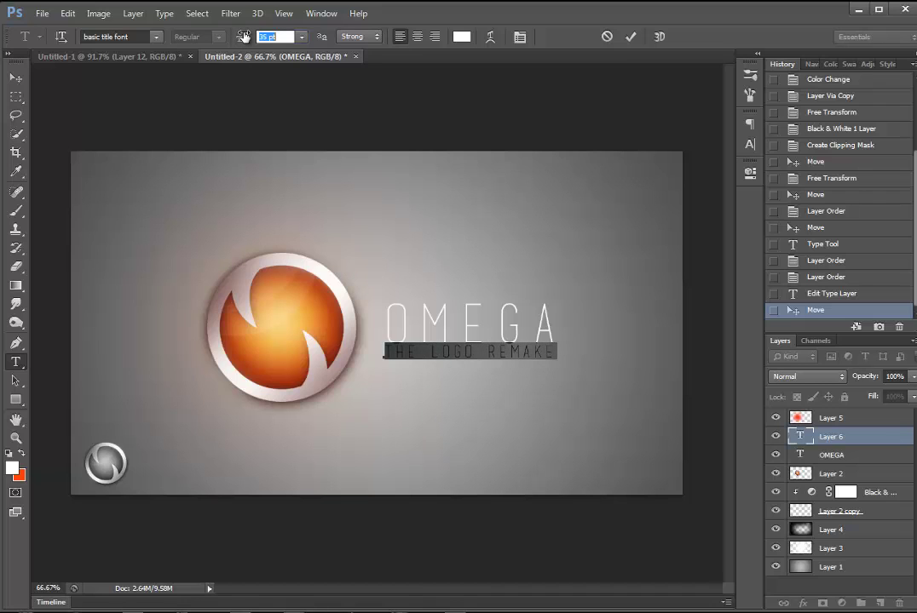
pyautogui.click(12, 75)
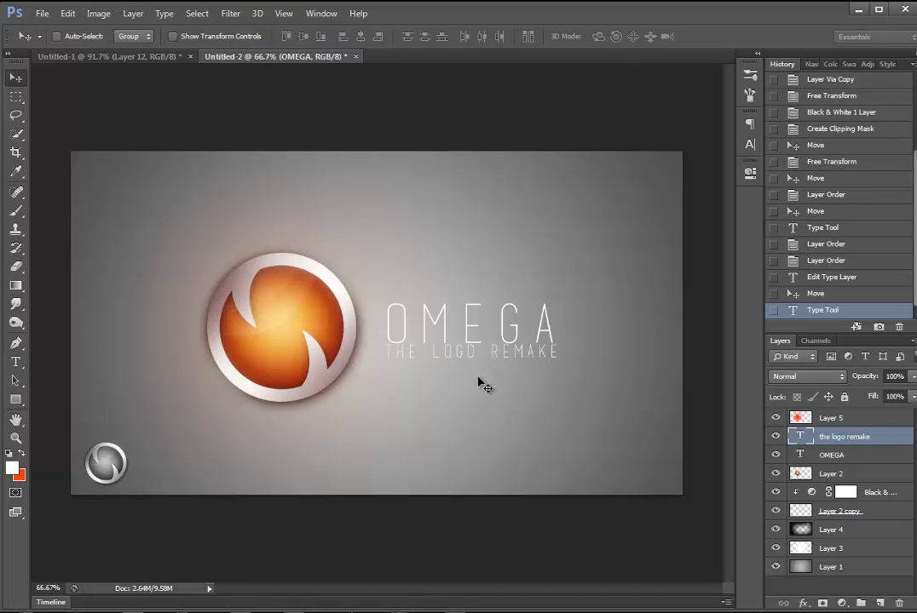
pyautogui.moveTo(501, 375); pyautogui.dragTo(499, 381)
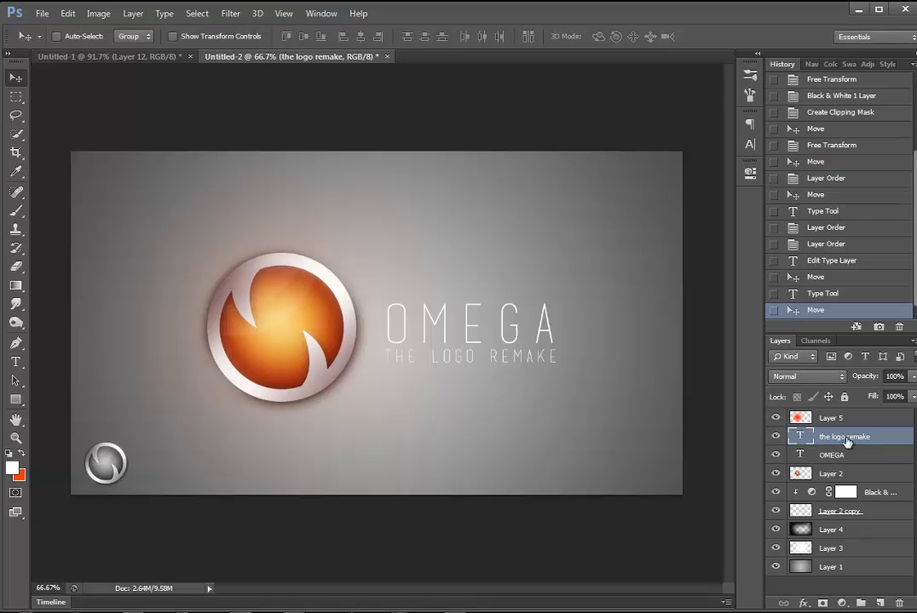
pyautogui.moveTo(839, 470); pyautogui.dragTo(879, 453)
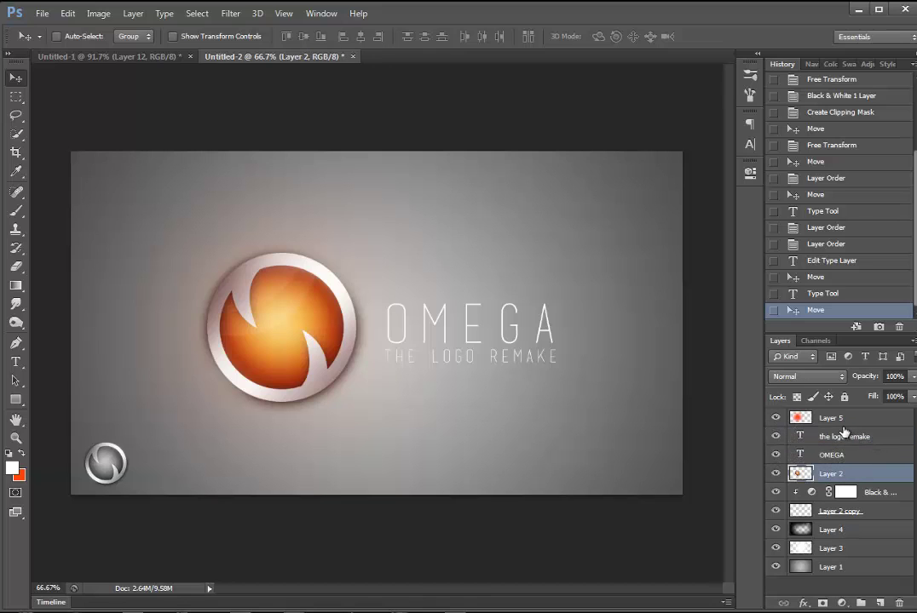
# Move the red glow Layer 5 below OMEGA and delete Layer 2 copy and the Black & White layer
pyautogui.moveTo(831, 419); pyautogui.dragTo(822, 465)
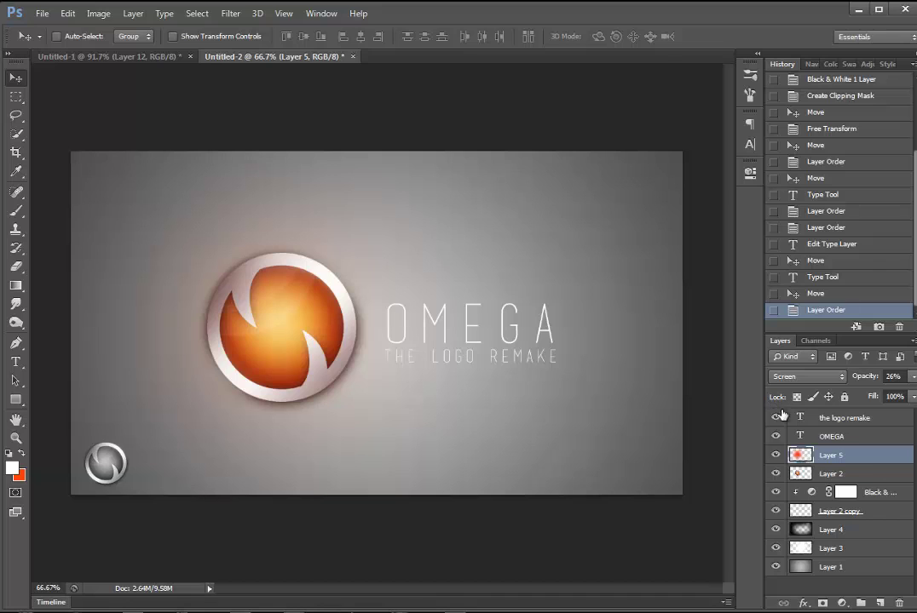
pyautogui.click(850, 513)
pyautogui.press('Delete')
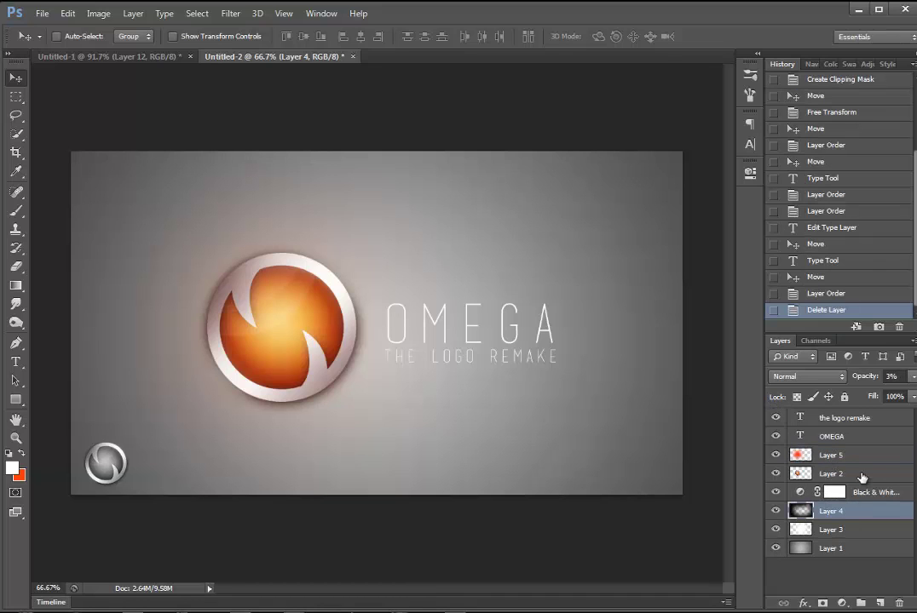
pyautogui.click(864, 492)
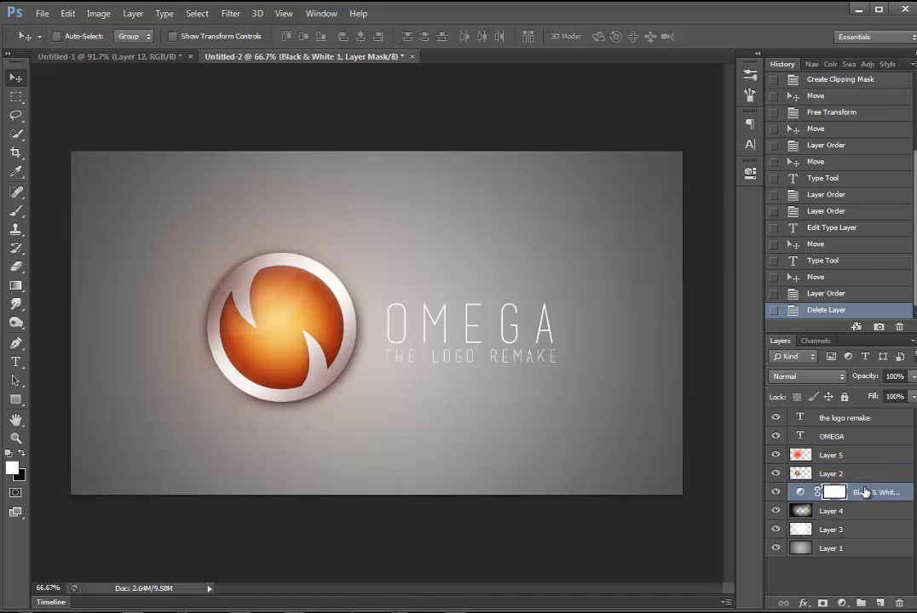
pyautogui.press('Delete')
# Duplicate the Layer 2, OMEGA and subtitle layers
pyautogui.click(841, 474)
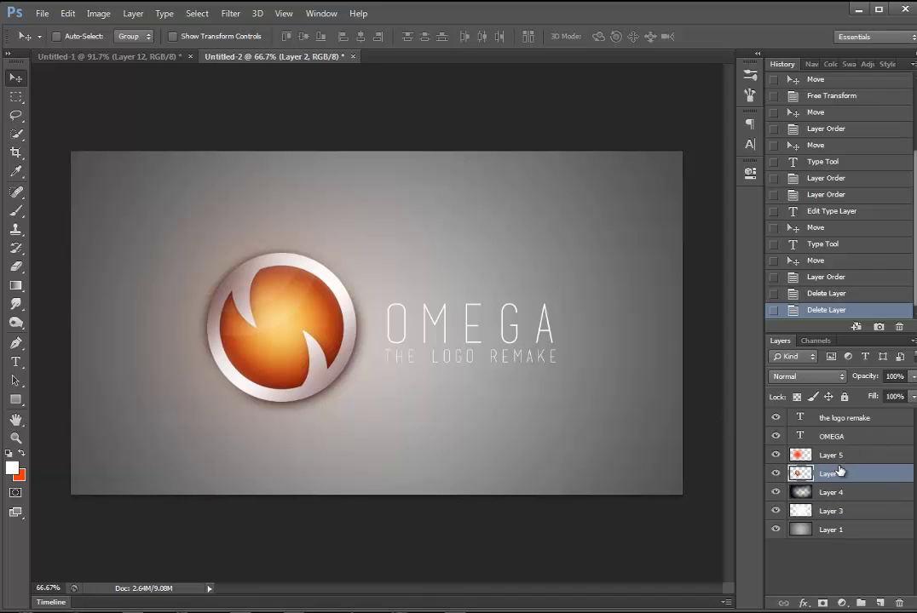
pyautogui.keyDown('ctrl'); pyautogui.click(853, 439); pyautogui.keyUp('ctrl')
pyautogui.keyDown('ctrl'); pyautogui.click(856, 420); pyautogui.keyUp('ctrl')
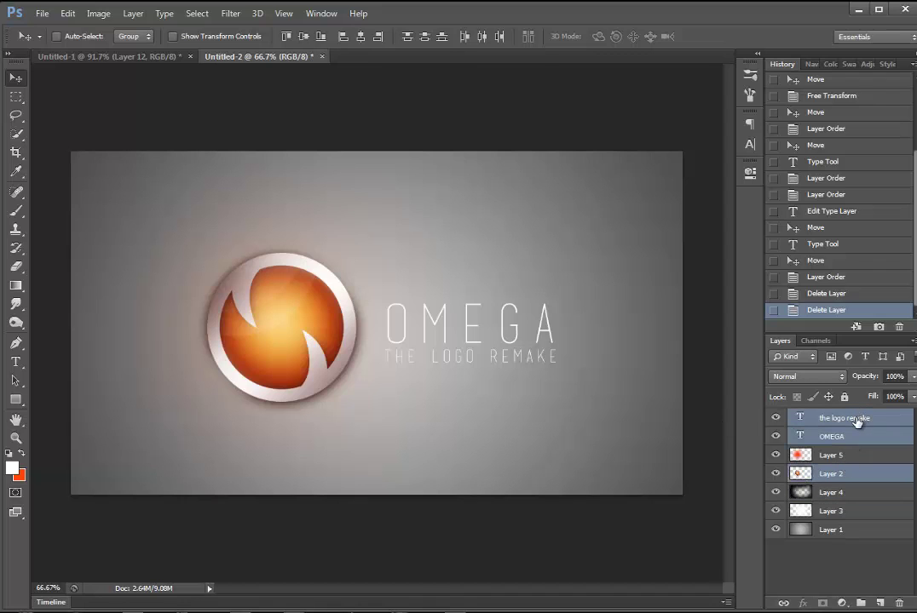
pyautogui.hotkey('ctrl', 'j')
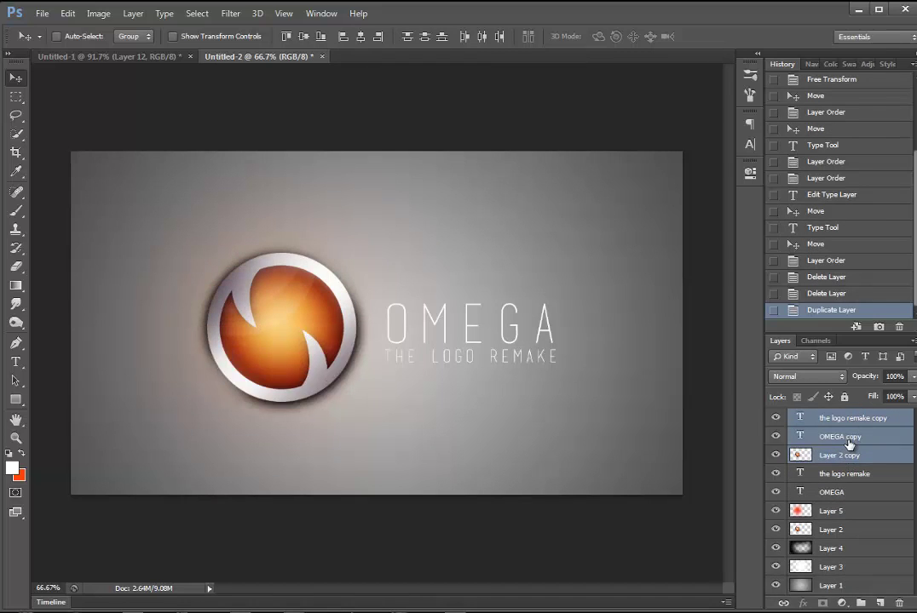
# Scale the duplicated layers to 32% and place them in the bottom-left corner
pyautogui.hotkey('ctrl', 't')
pyautogui.moveTo(558, 422); pyautogui.dragTo(426, 354)
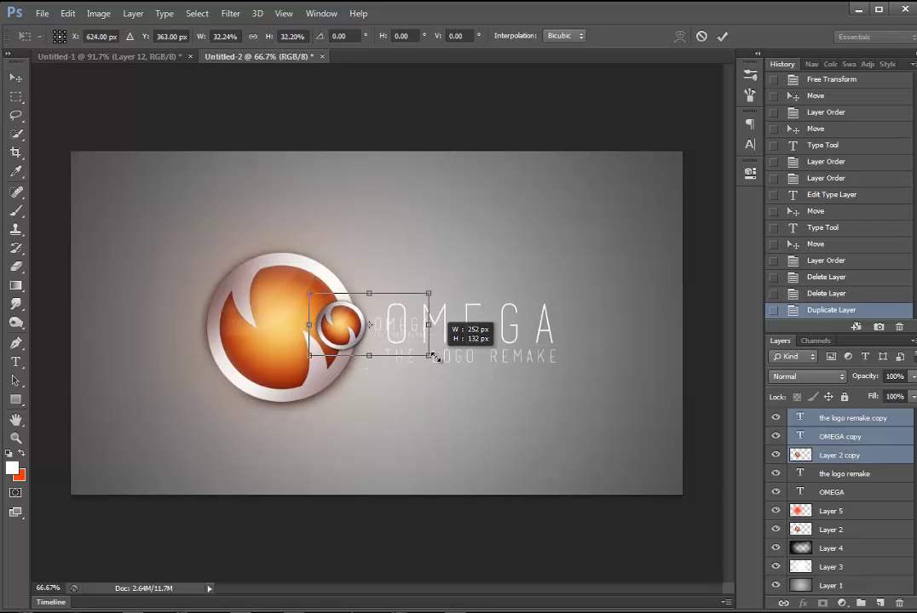
pyautogui.click(16, 77)
pyautogui.click(390, 244)
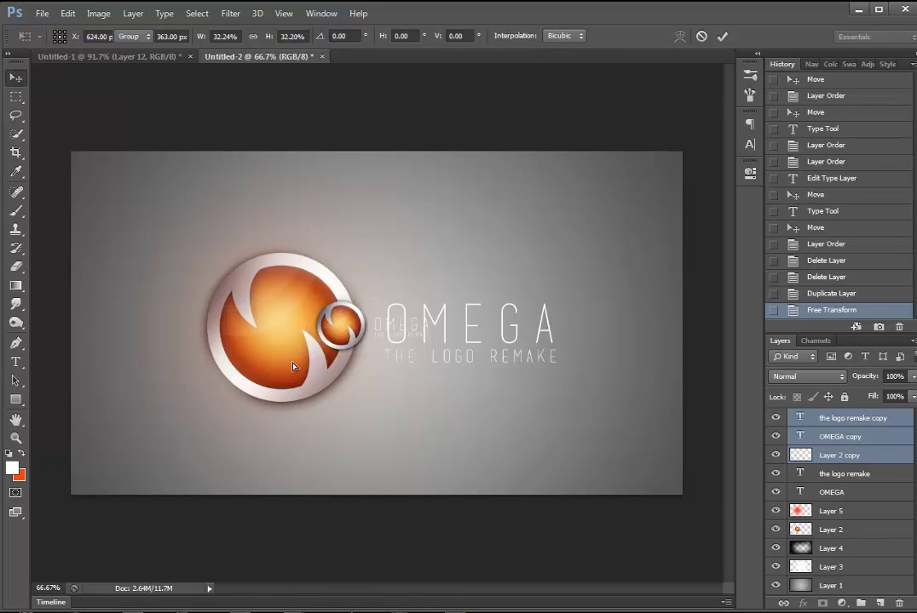
pyautogui.moveTo(438, 260); pyautogui.dragTo(174, 401)
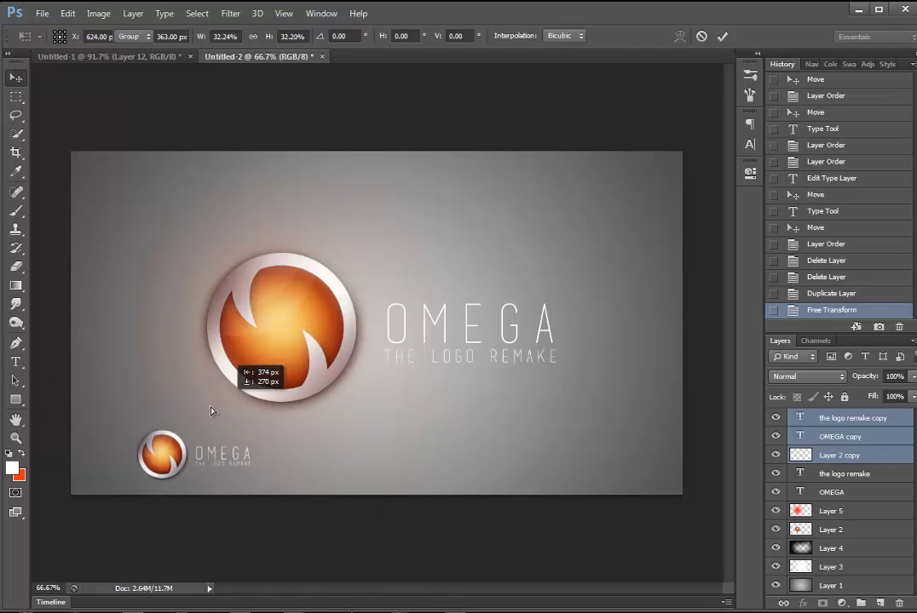
# Rasterize the three copies, convert them to one Smart Object, and rasterize that into a single layer
pyautogui.click(843, 419)
pyautogui.rightClick(869, 417)
pyautogui.click(863, 463)
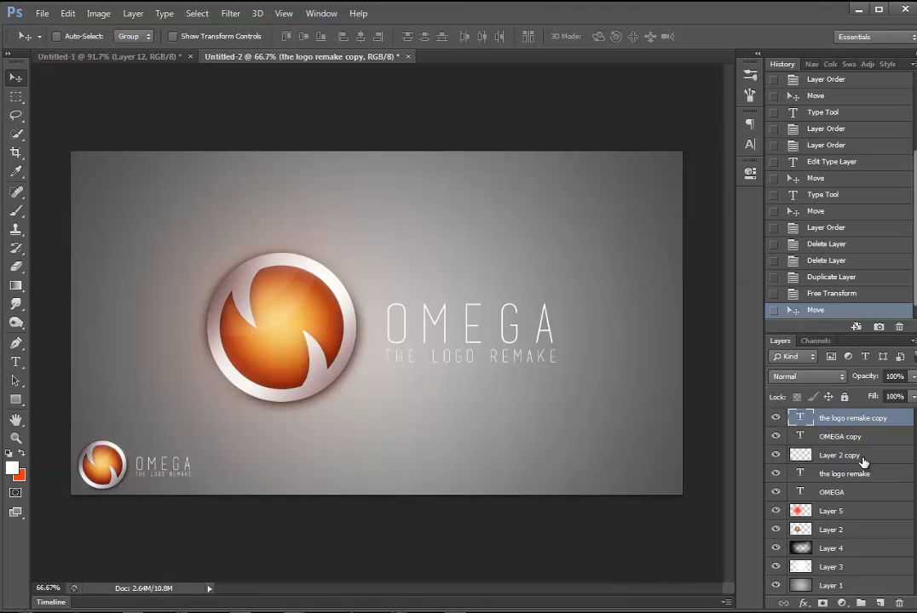
pyautogui.keyDown('shift'); pyautogui.click(861, 458); pyautogui.keyUp('shift')
pyautogui.rightClick(860, 457)
pyautogui.click(682, 267)
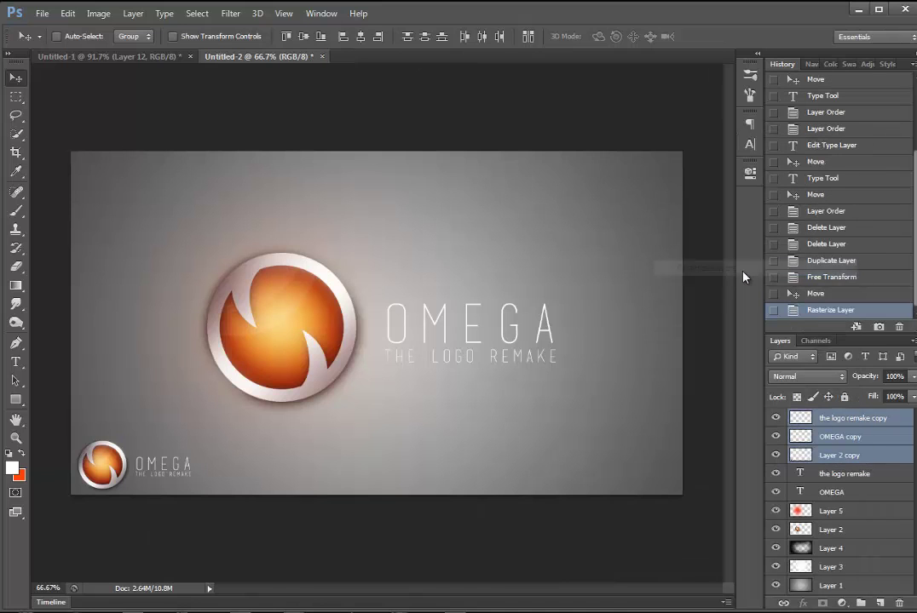
pyautogui.rightClick(850, 449)
pyautogui.click(697, 248)
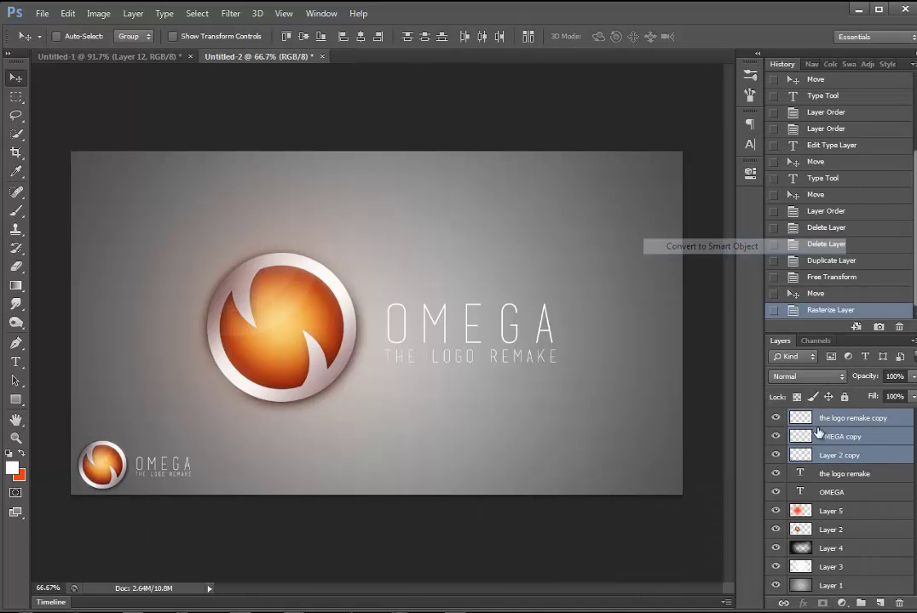
pyautogui.rightClick(850, 420)
pyautogui.click(686, 304)
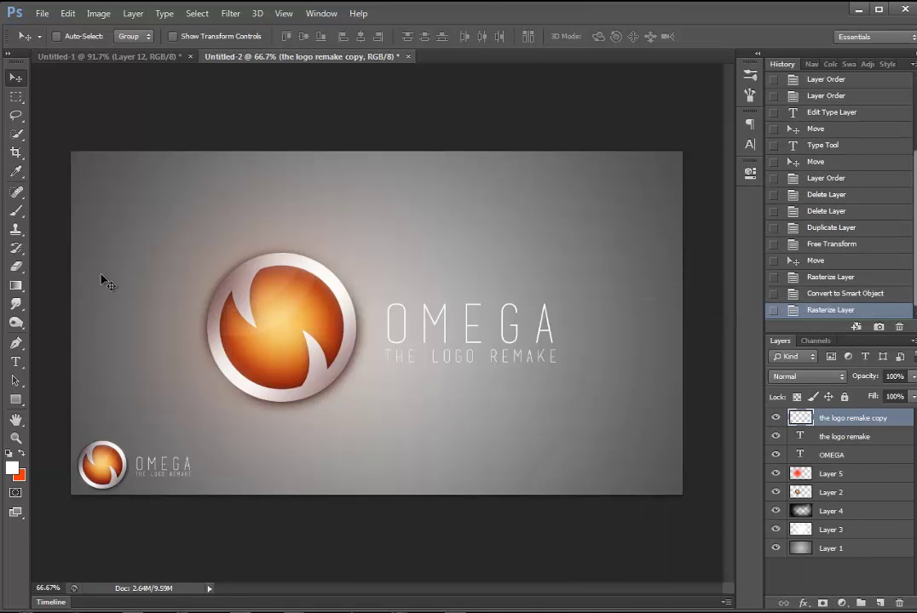
pyautogui.moveTo(141, 457); pyautogui.dragTo(142, 458)
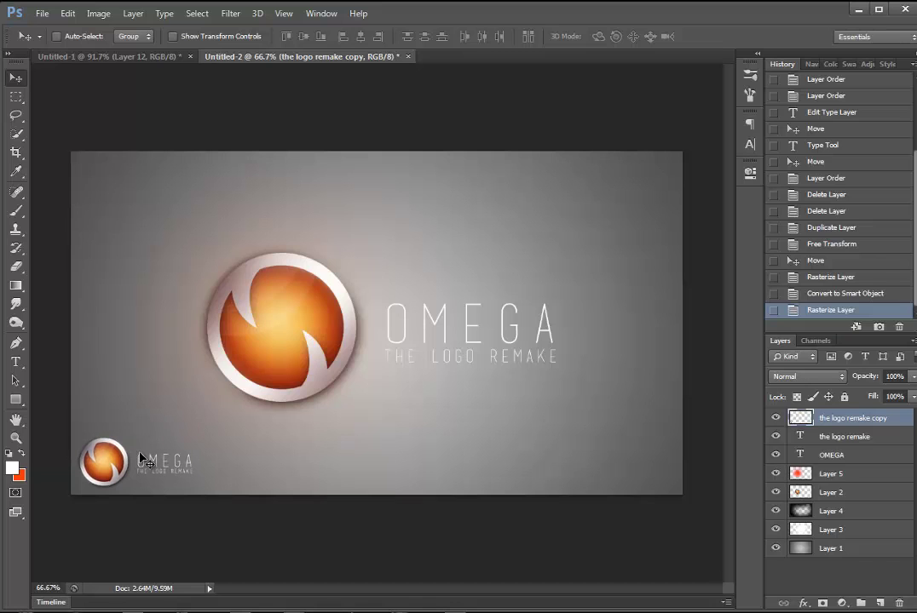
# Add a Black & White adjustment clipped to the mini logo, with Yellows 75 and Reds lowered
pyautogui.click(842, 603)
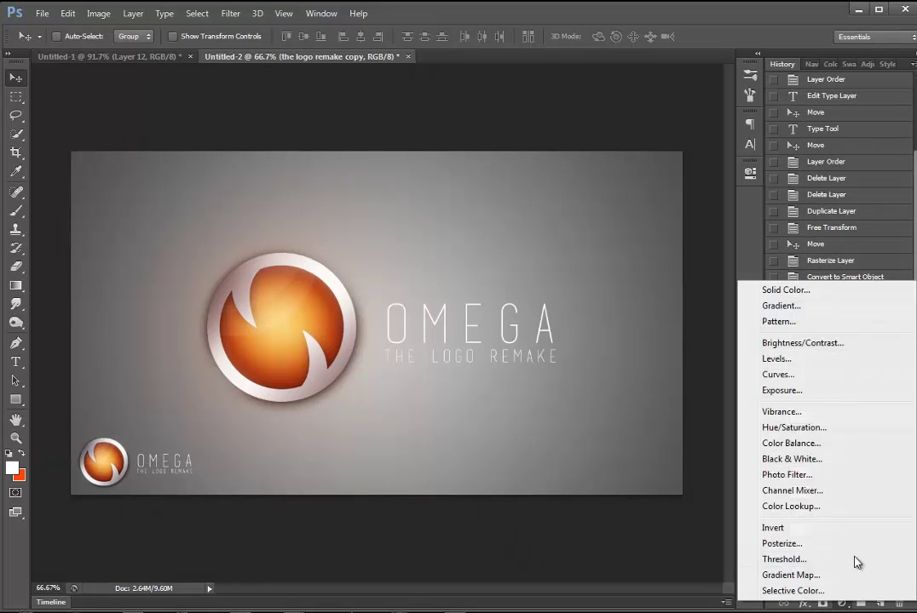
pyautogui.click(800, 460)
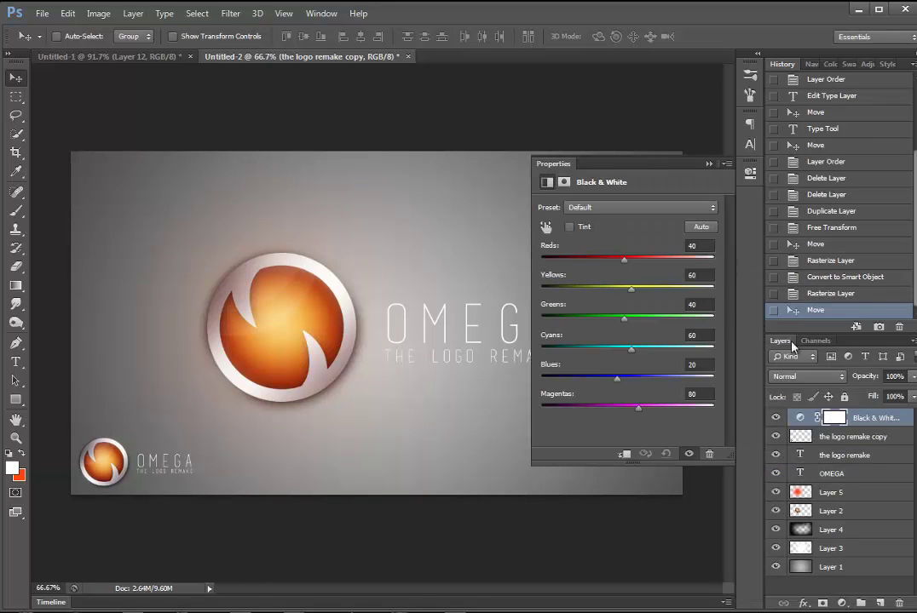
pyautogui.rightClick(862, 418)
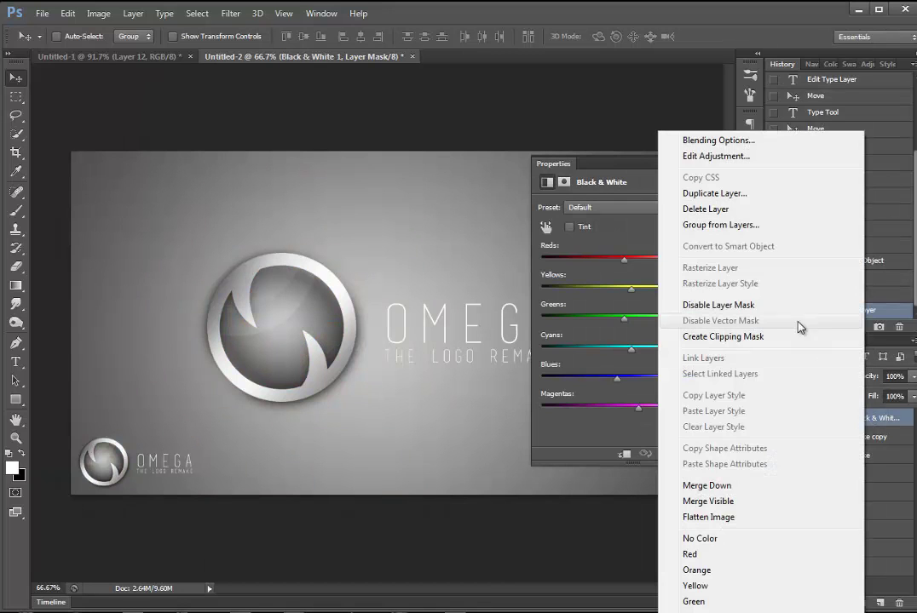
pyautogui.click(722, 336)
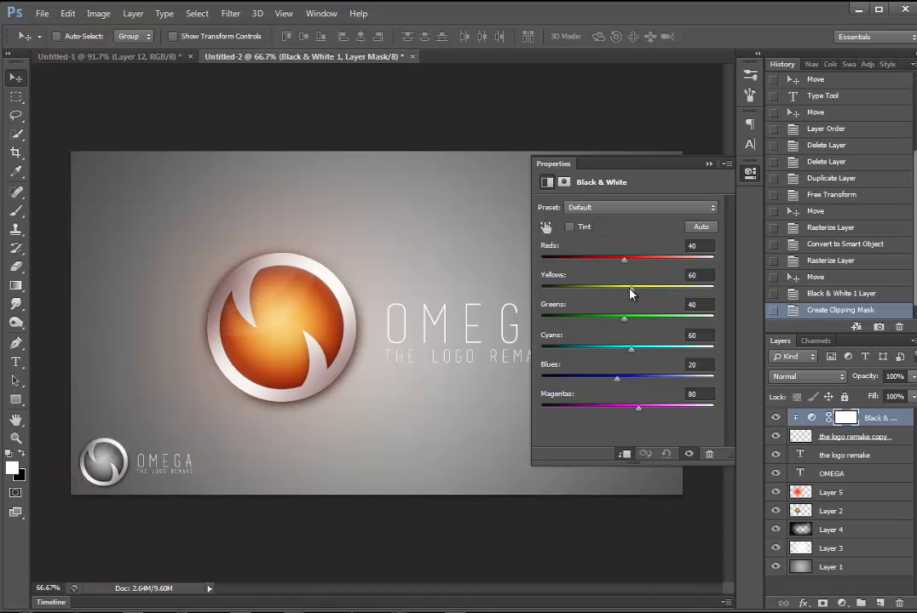
pyautogui.moveTo(631, 294); pyautogui.dragTo(637, 294)
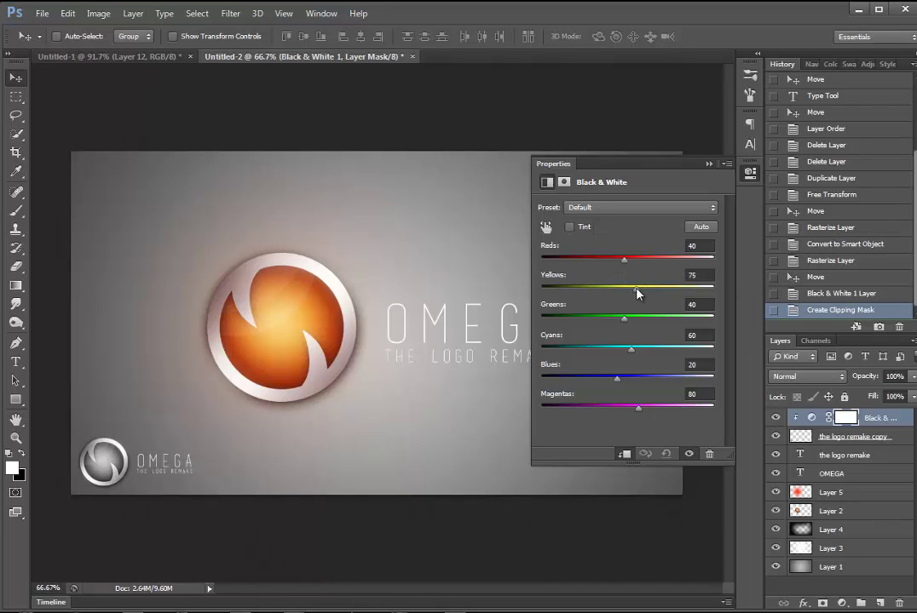
pyautogui.moveTo(624, 260); pyautogui.dragTo(623, 261)
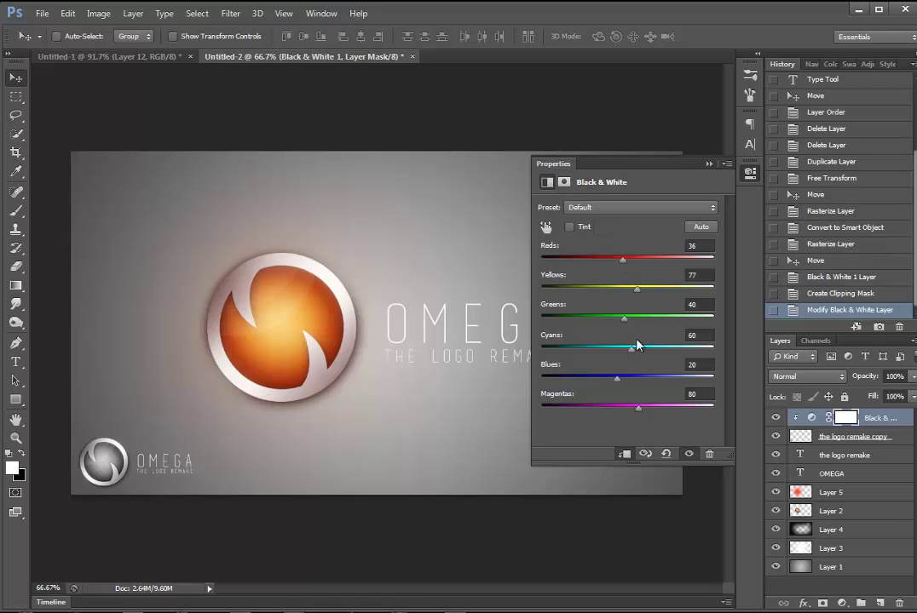
pyautogui.click(708, 165)
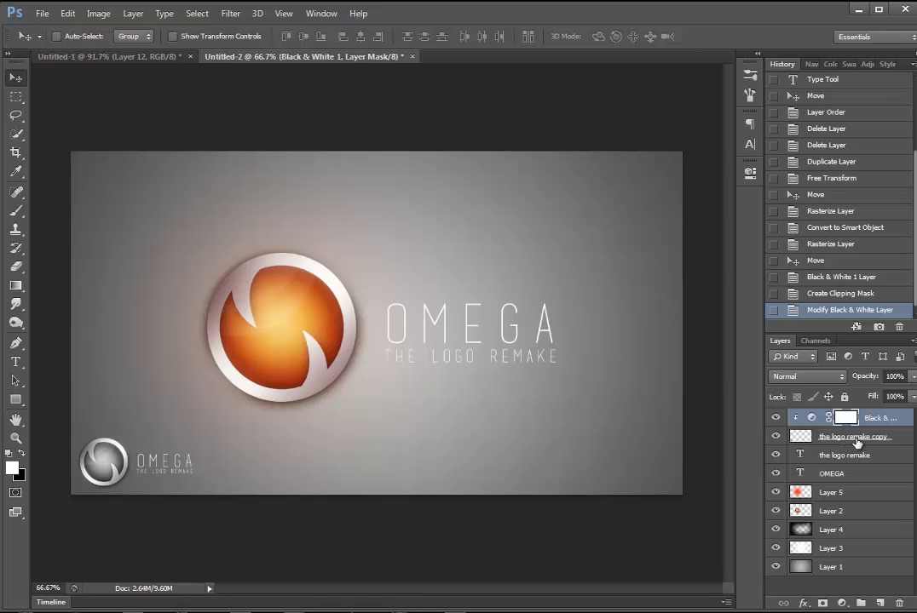
# Create a new empty Layer 6 above background Layer 1
pyautogui.click(775, 567)
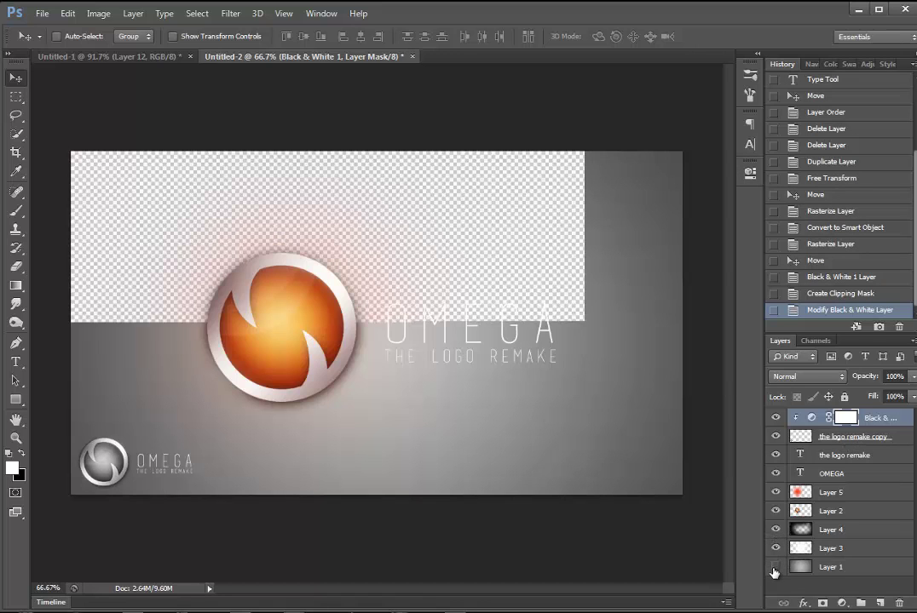
pyautogui.click(774, 568)
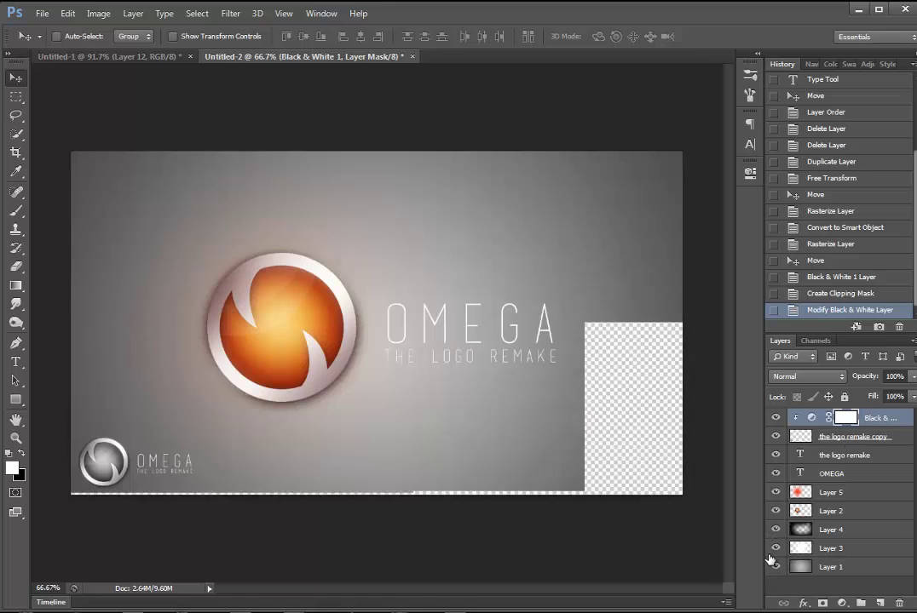
pyautogui.click(857, 569)
pyautogui.click(879, 602)
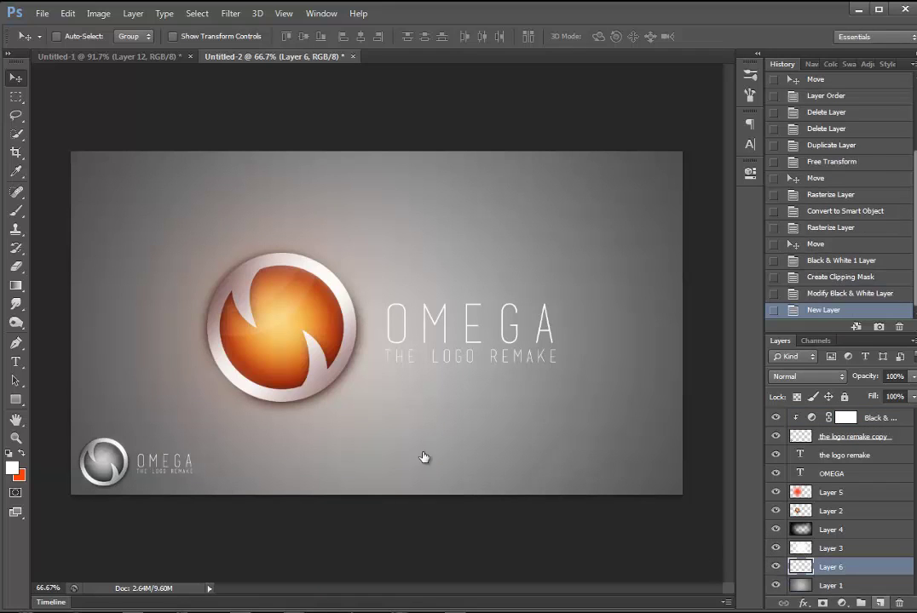
# Fill Layer 6 with a light grey sampled from the canvas using the Paint Bucket
pyautogui.click(15, 285)
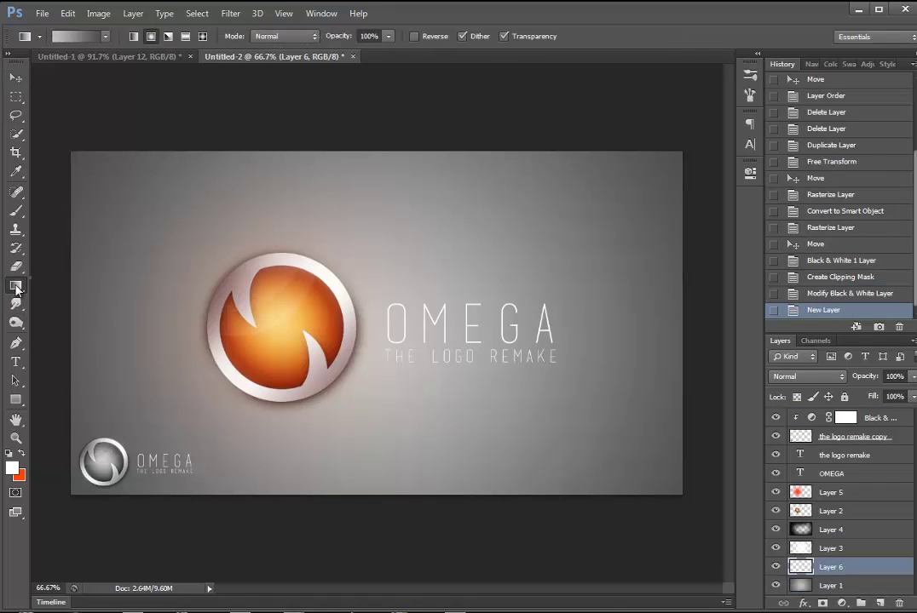
pyautogui.rightClick(15, 288)
pyautogui.click(85, 297)
pyautogui.click(12, 468)
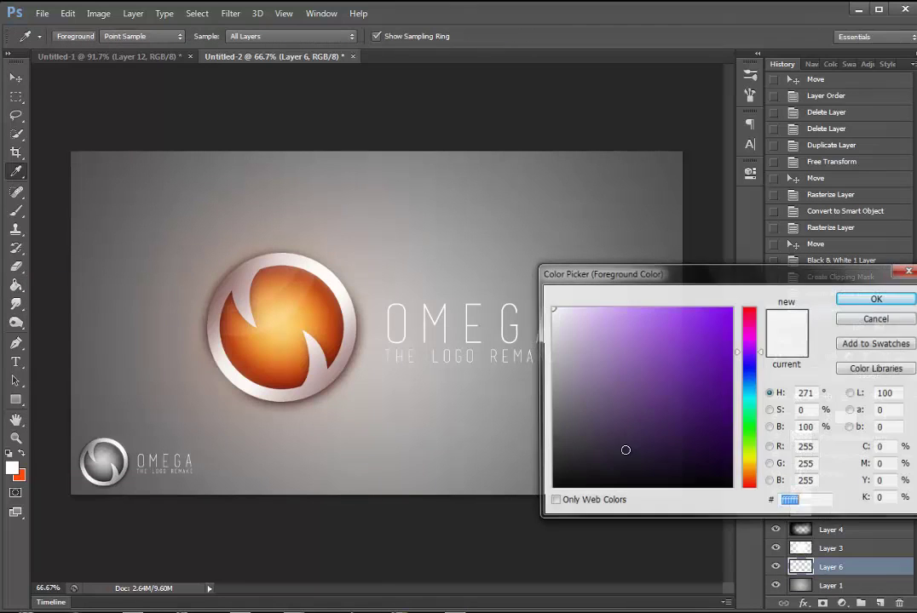
pyautogui.moveTo(450, 327); pyautogui.dragTo(520, 335)
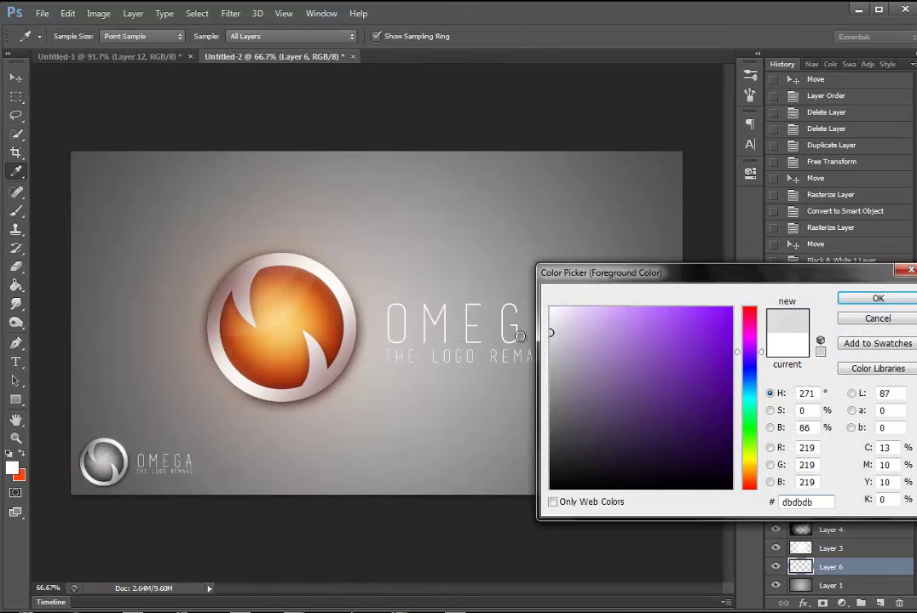
pyautogui.click(878, 298)
pyautogui.click(581, 288)
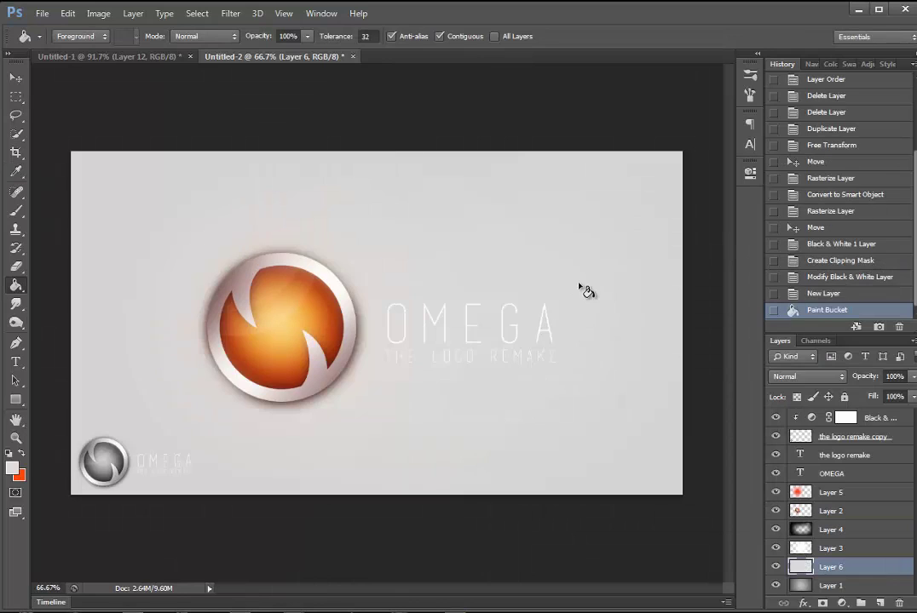
# Refill Layer 6 with medium grey 979797 and hide the Layer 4 vignette
pyautogui.click(12, 468)
pyautogui.moveTo(484, 358); pyautogui.dragTo(405, 304)
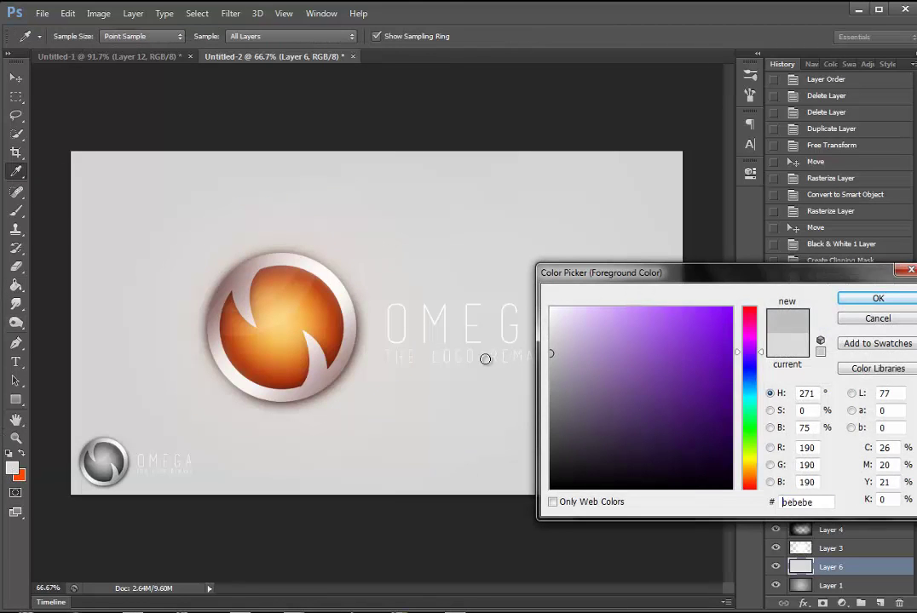
pyautogui.click(894, 300)
pyautogui.click(565, 227)
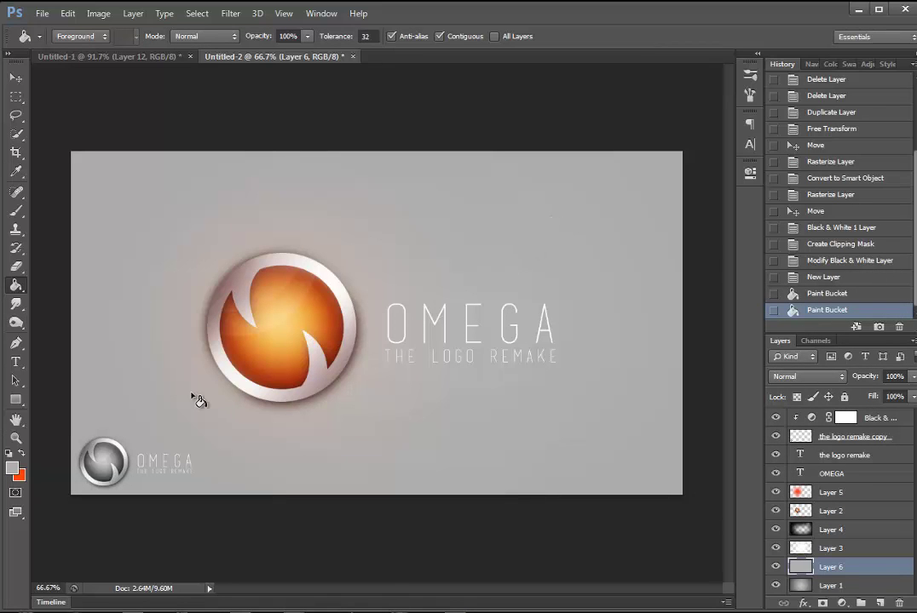
pyautogui.click(11, 468)
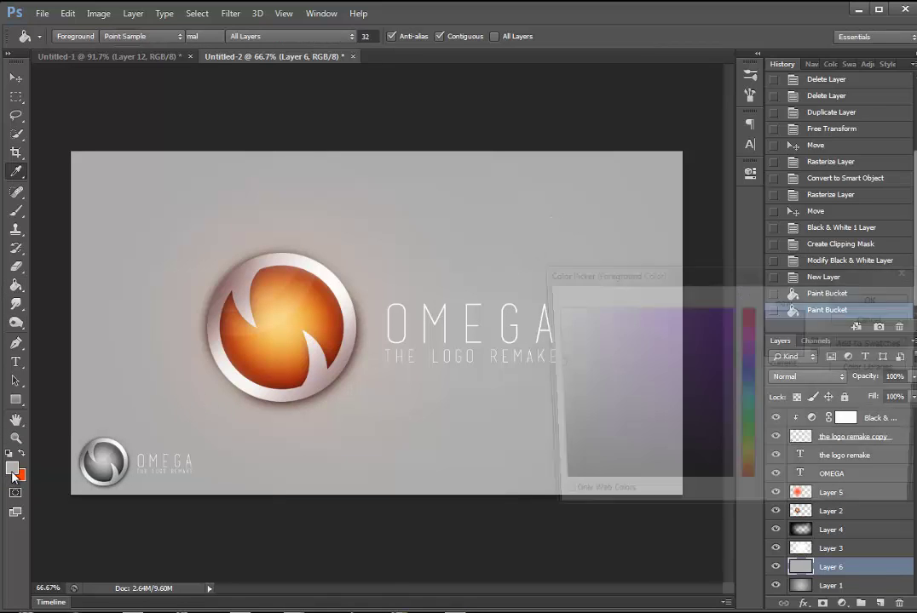
pyautogui.click(420, 321)
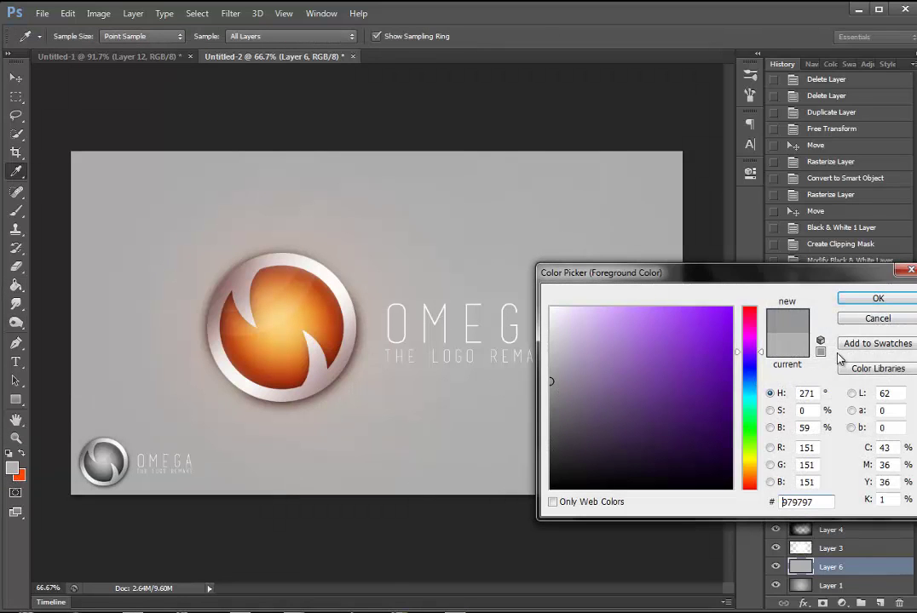
pyautogui.click(877, 298)
pyautogui.click(472, 358)
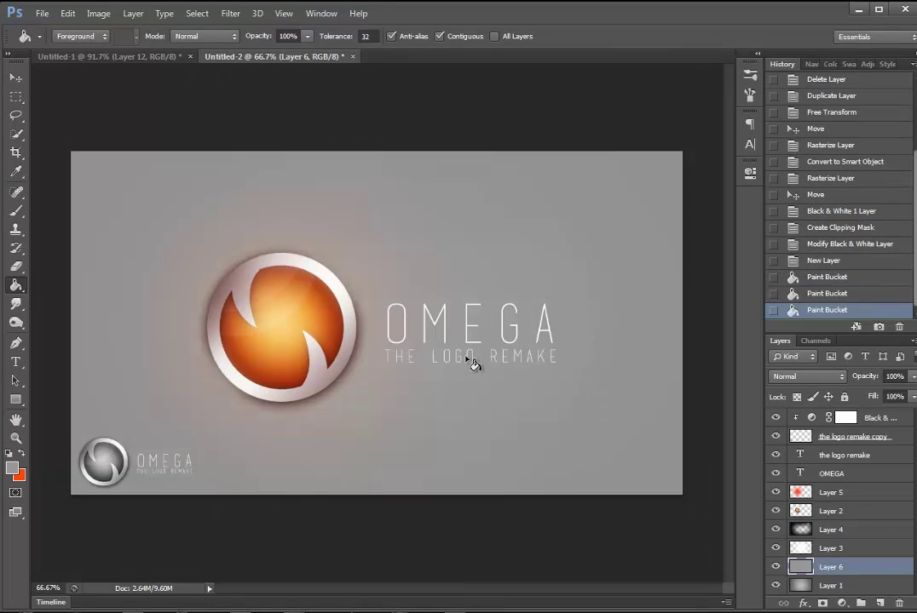
pyautogui.click(775, 530)
# Set Layer 3 to 37% opacity and show Layer 4 again at 11% opacity
pyautogui.click(831, 548)
pyautogui.moveTo(877, 377); pyautogui.dragTo(869, 377)
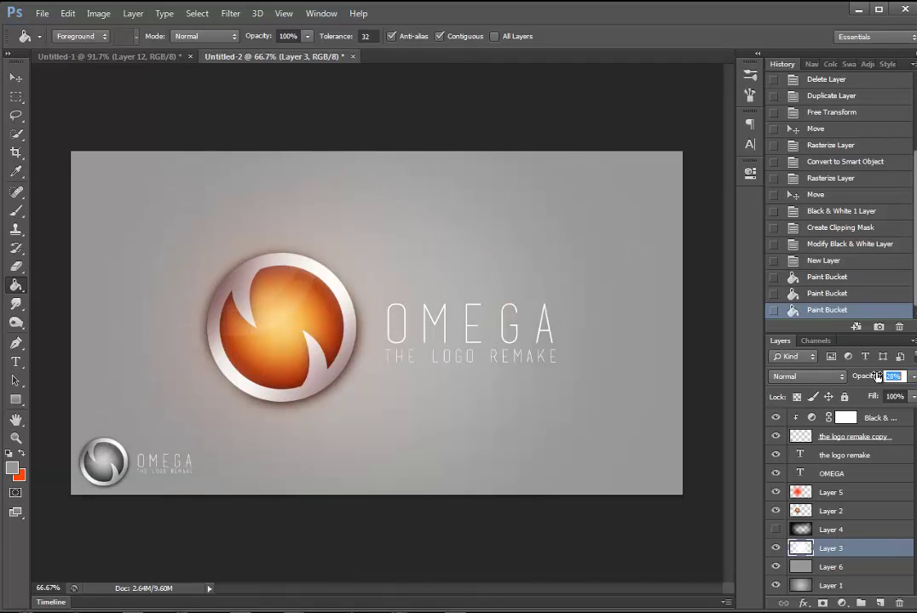
pyautogui.moveTo(885, 376); pyautogui.dragTo(893, 376)
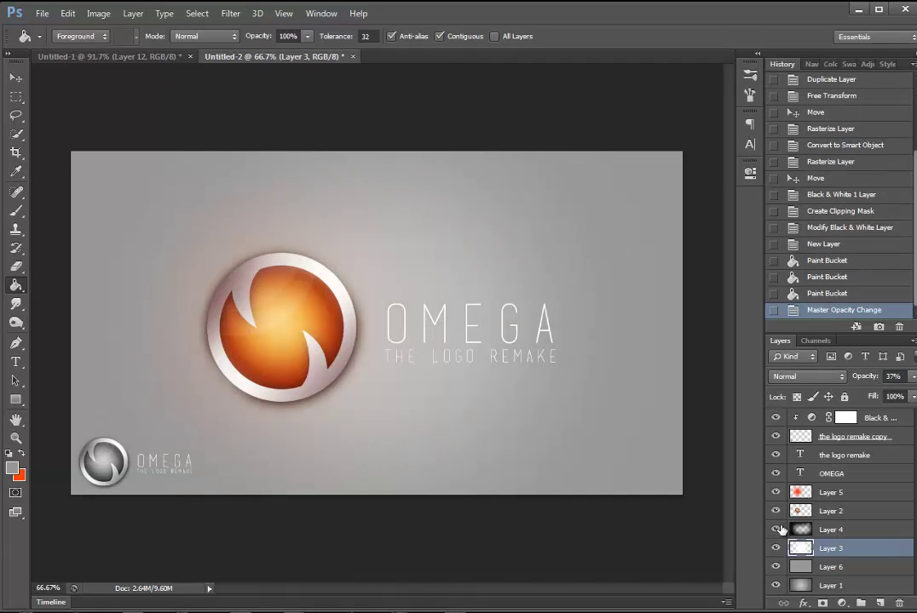
pyautogui.click(830, 530)
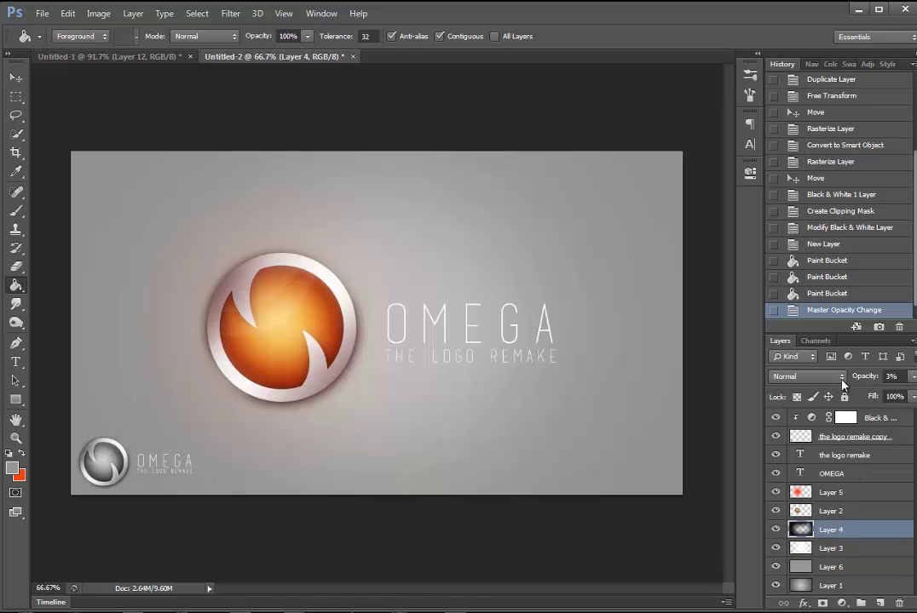
pyautogui.moveTo(855, 376); pyautogui.dragTo(860, 376)
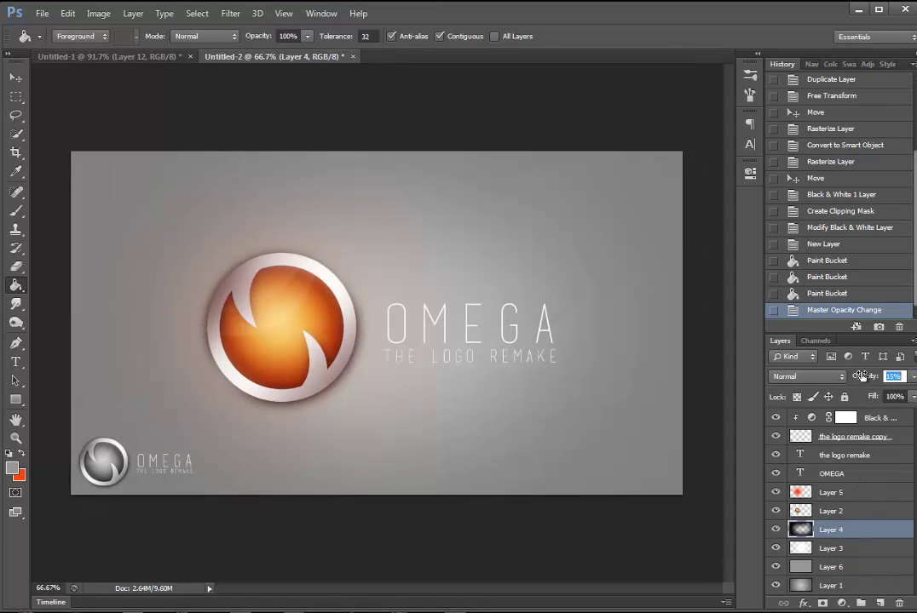
pyautogui.write('11')
pyautogui.press('Return')
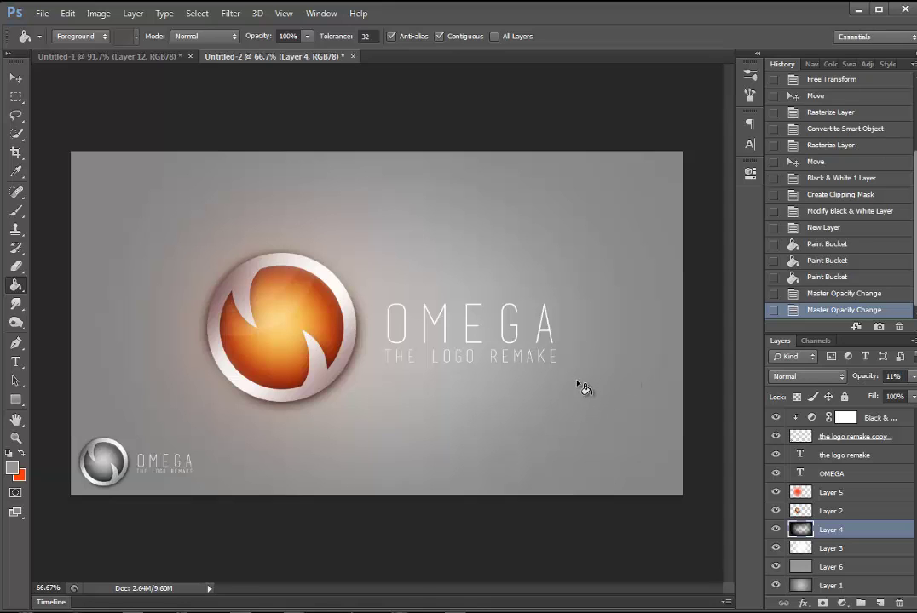
pyautogui.click(14, 79)
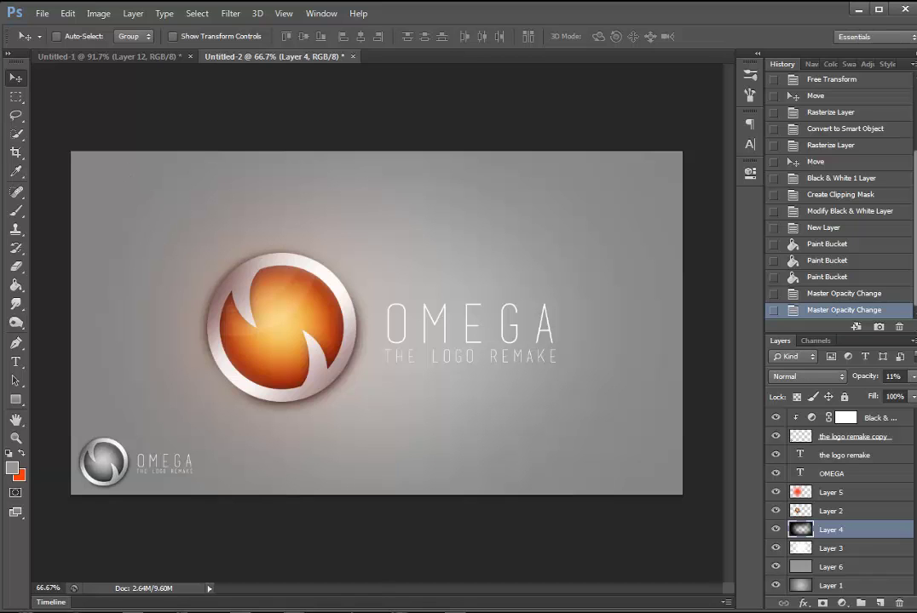
# Drag the fz-graphics image from the Desktop's Creeatii PS folder onto the Photoshop canvas
pyautogui.press('super+e')
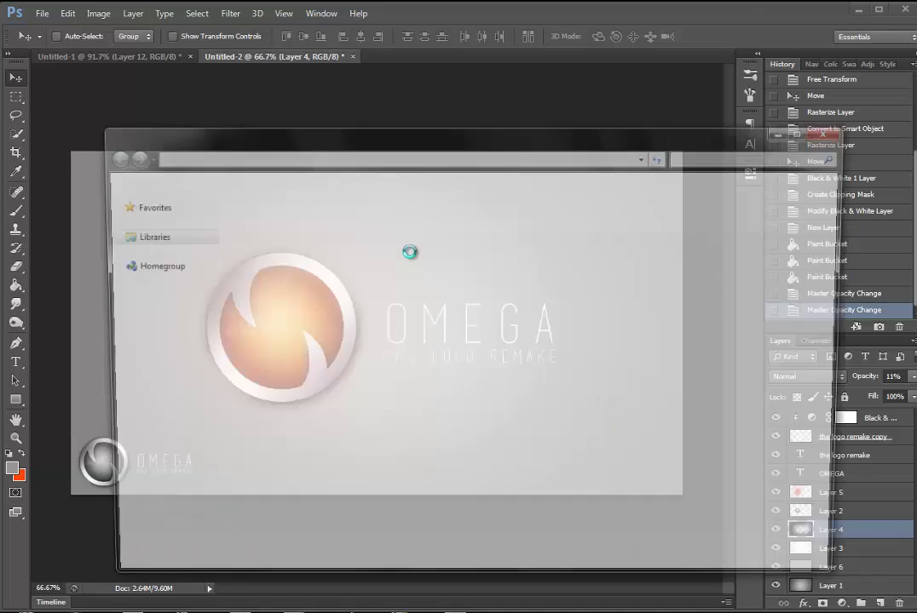
pyautogui.click(168, 233)
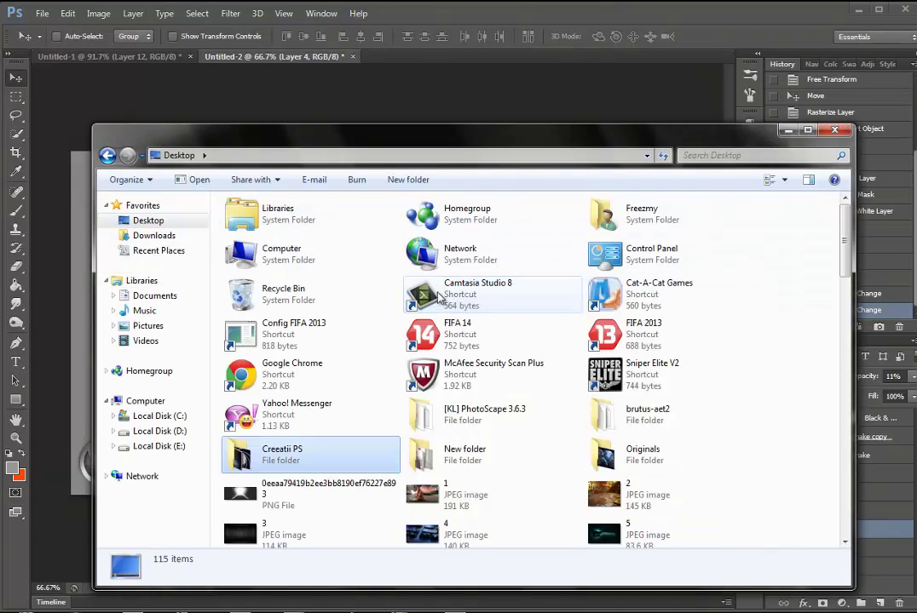
pyautogui.click(303, 456)
pyautogui.doubleClick(308, 461)
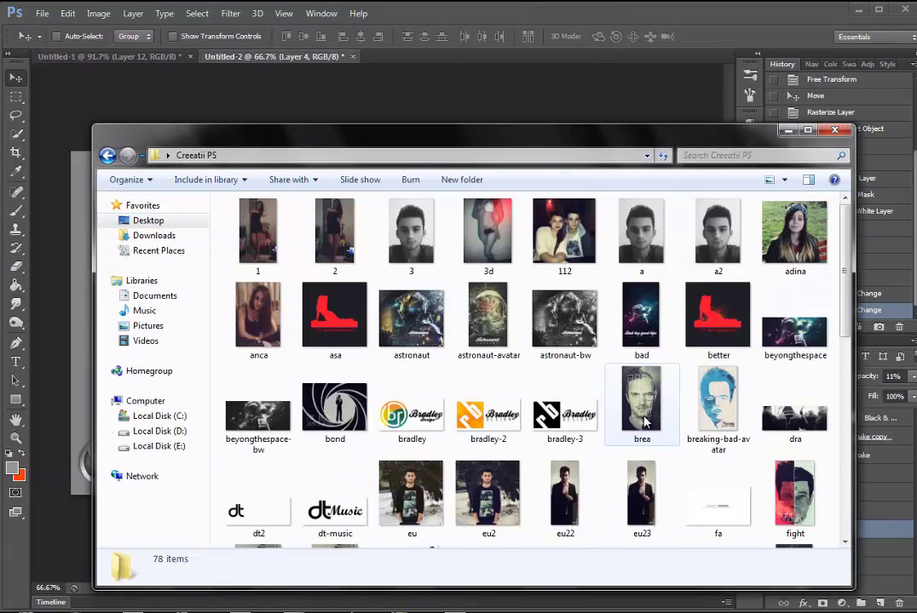
pyautogui.scroll(-5, 750, 392)
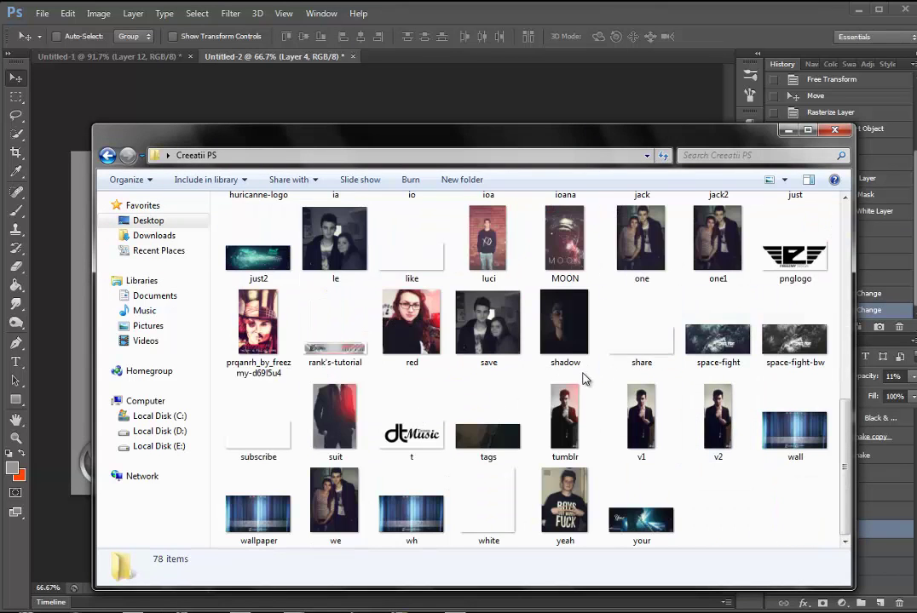
pyautogui.scroll(3, 665, 383)
pyautogui.moveTo(642, 320)
pyautogui.mouseDown()
pyautogui.moveTo(545, 86)
pyautogui.moveTo(487, 311)
pyautogui.mouseUp()
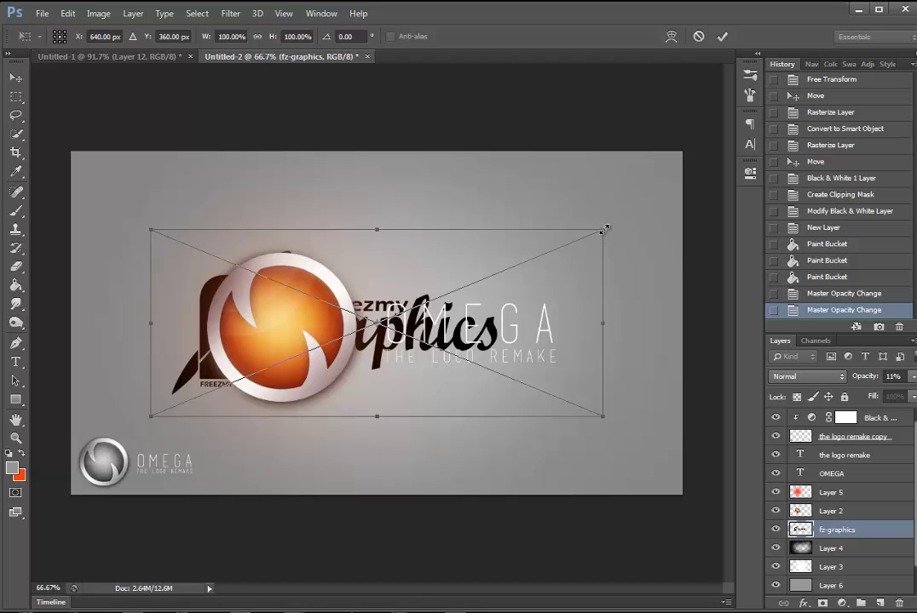
# Scale the fz-graphics logo to about 19%, centre it at the top, and set 36% opacity
pyautogui.moveTo(603, 233); pyautogui.dragTo(461, 322)
pyautogui.click(26, 83)
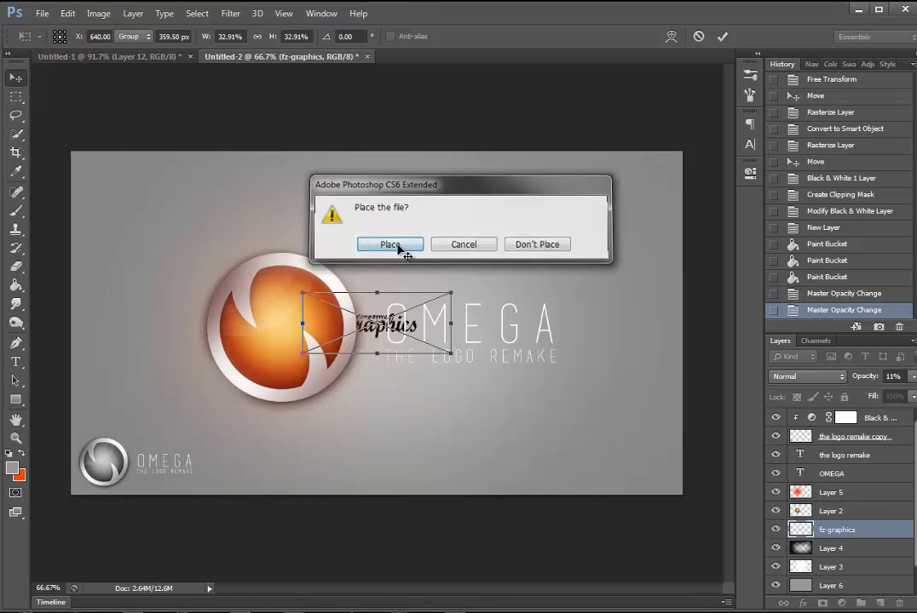
pyautogui.click(395, 245)
pyautogui.moveTo(395, 247)
pyautogui.mouseDown()
pyautogui.moveTo(397, 382)
pyautogui.moveTo(409, 383)
pyautogui.mouseUp()
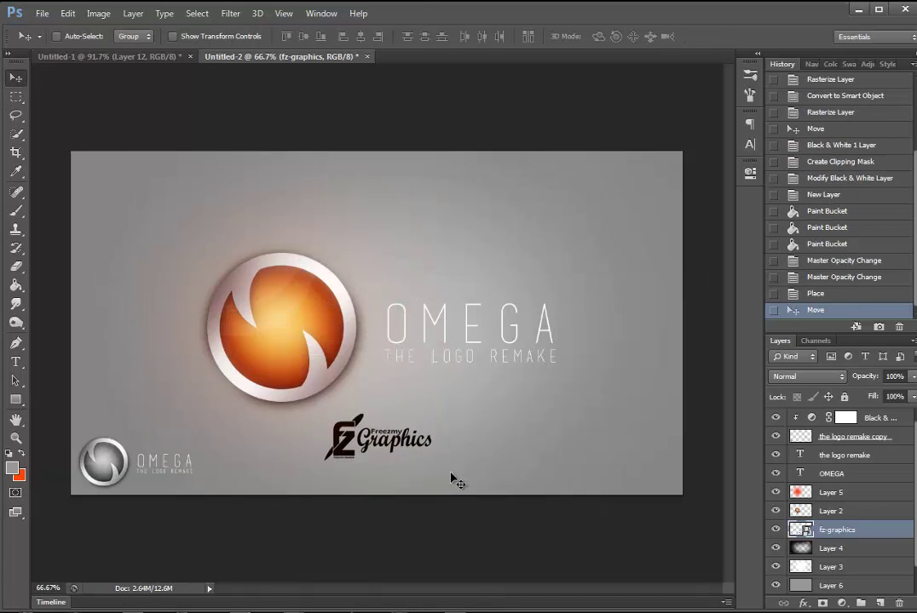
pyautogui.hotkey('ctrl', 't')
pyautogui.moveTo(441, 452); pyautogui.dragTo(435, 450)
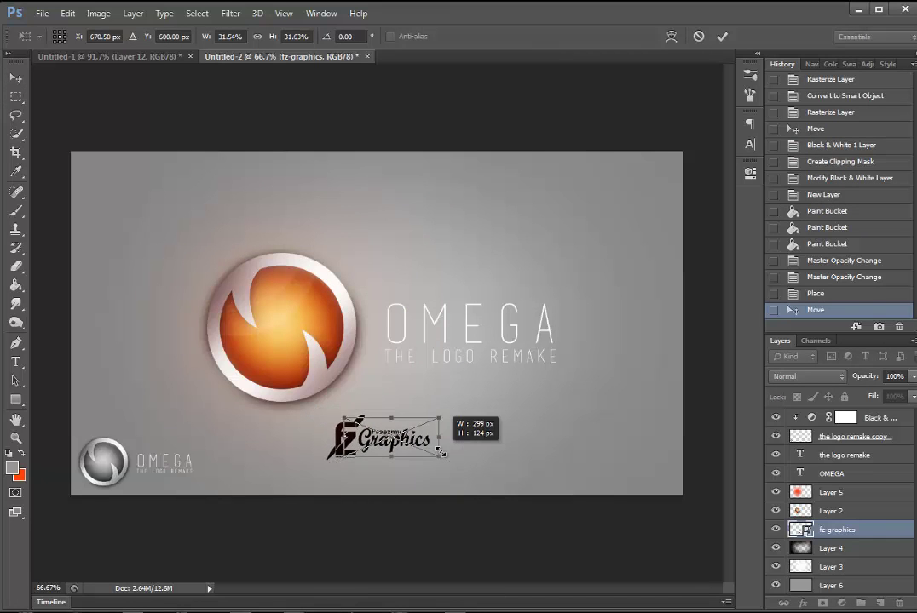
pyautogui.press('Return')
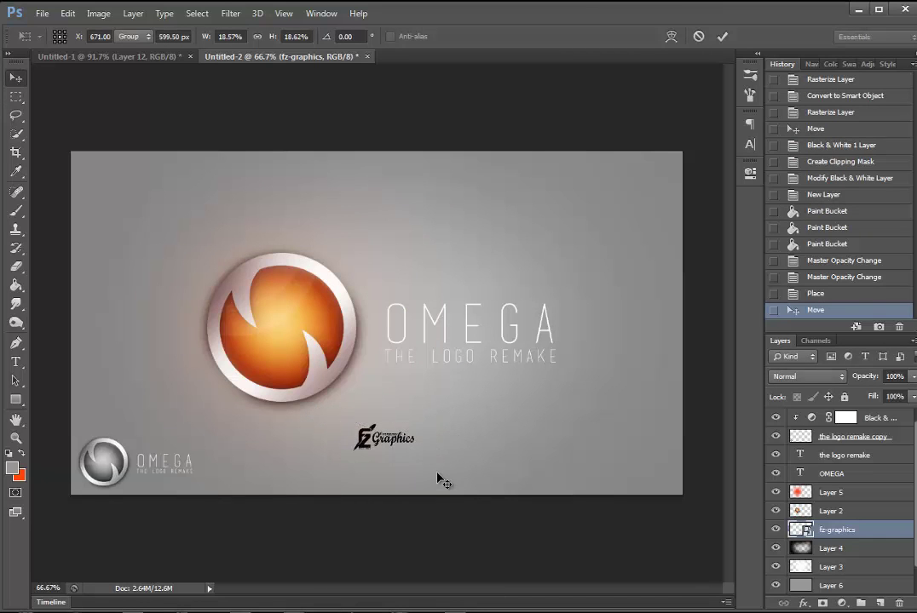
pyautogui.moveTo(418, 509); pyautogui.dragTo(416, 244)
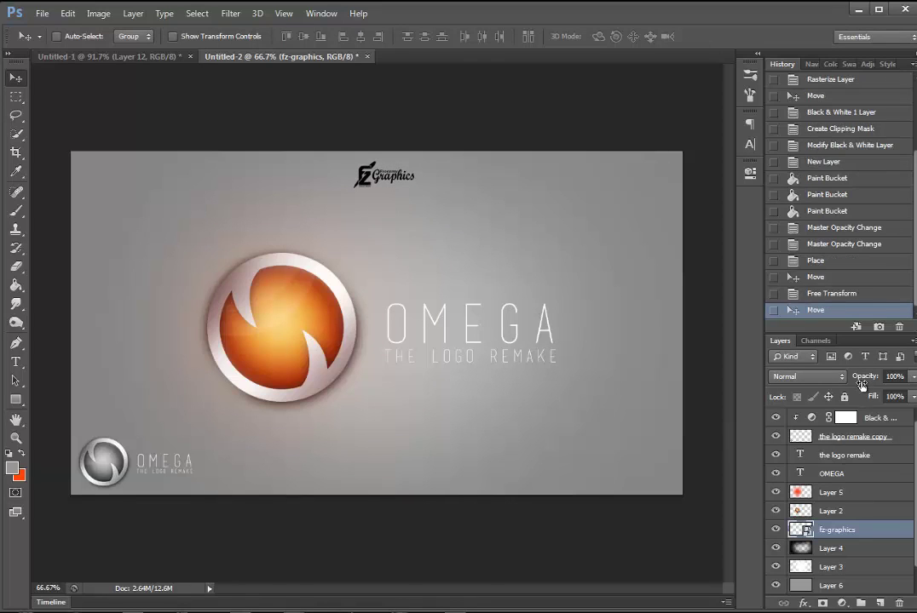
pyautogui.moveTo(864, 376); pyautogui.dragTo(824, 385)
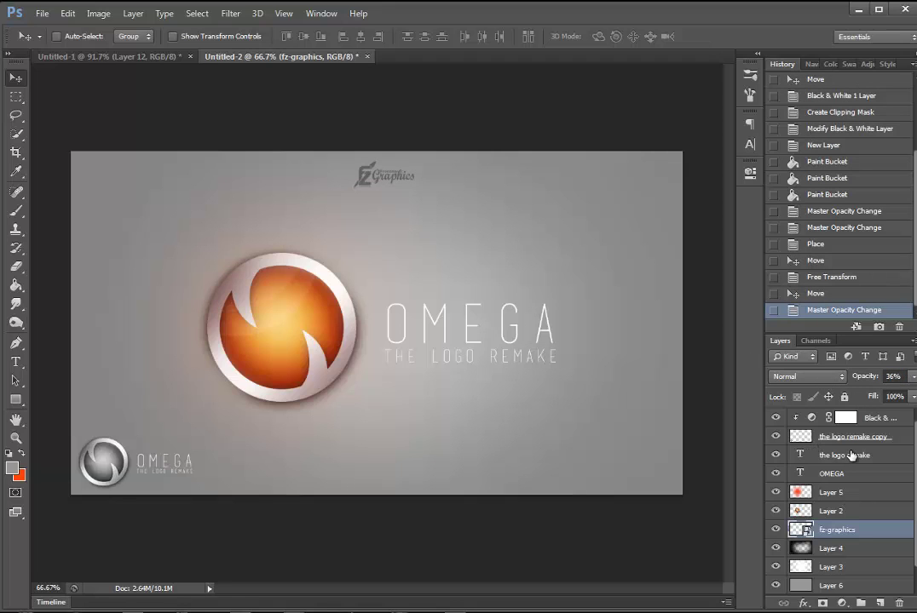
# Add Layer 7 above Black & White 1 and start Apply Image with merged RGB from Untitled-2
pyautogui.click(845, 417)
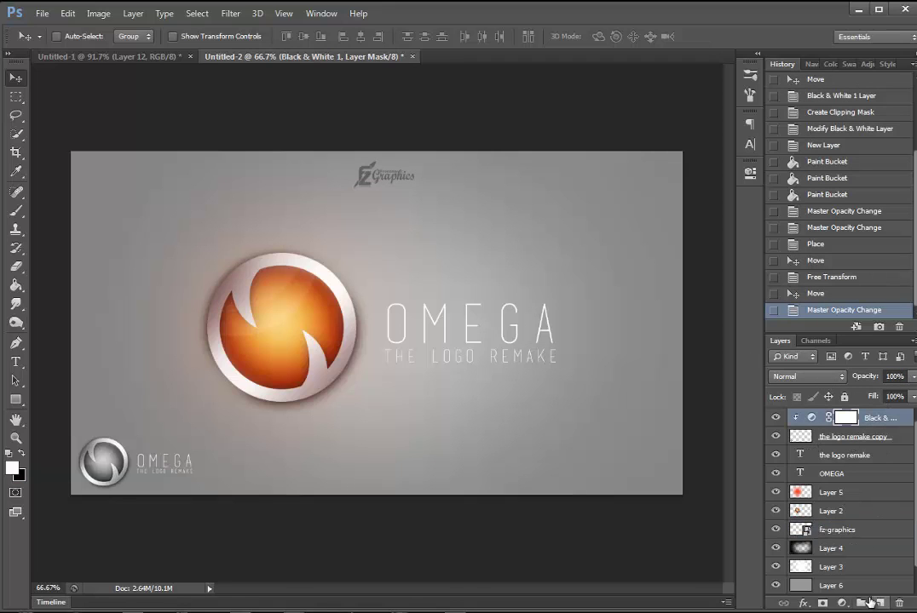
pyautogui.click(879, 603)
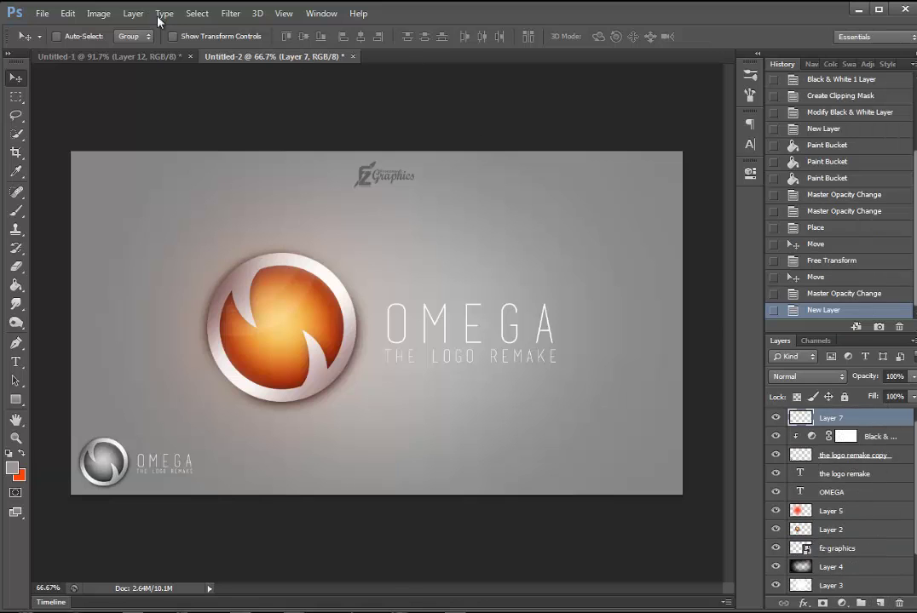
pyautogui.click(99, 12)
pyautogui.click(147, 218)
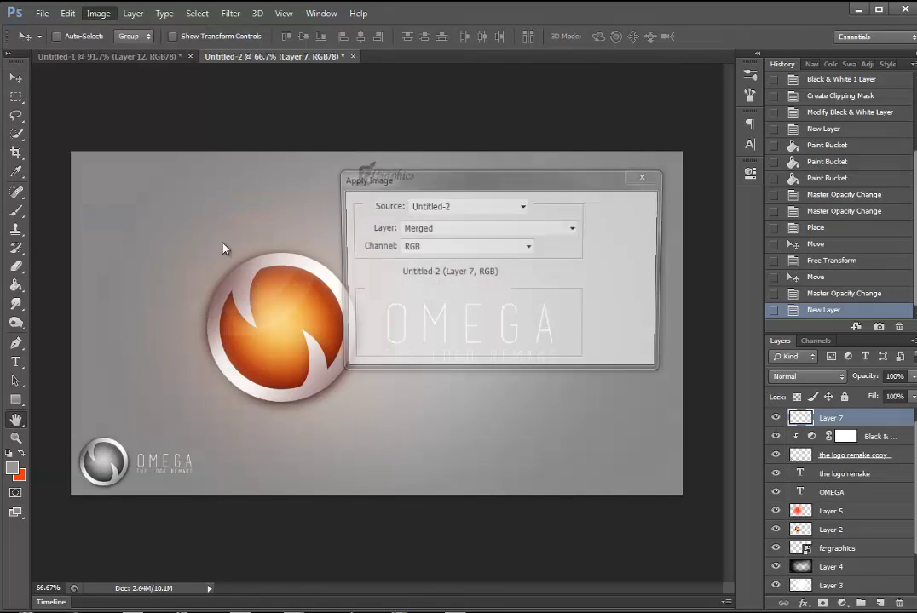